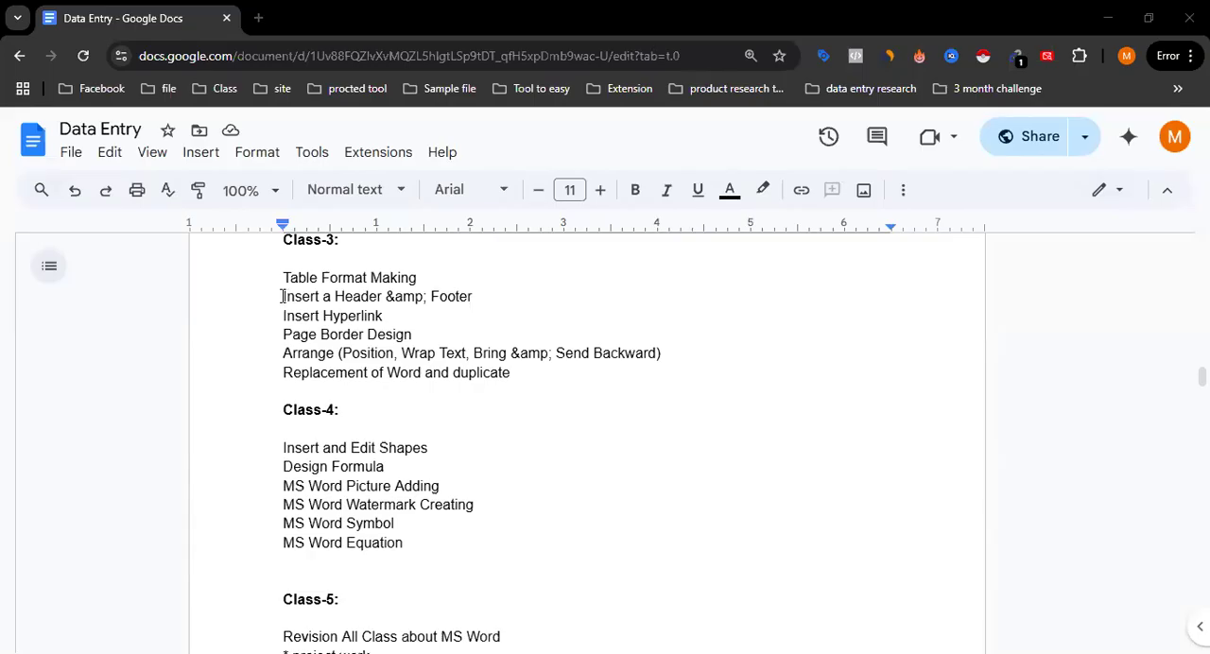
# Review the Class-3 and Class-4 topic lists in the course outline, highlighting the MS Word Watermark Creating topic
pyautogui.click(388, 334)
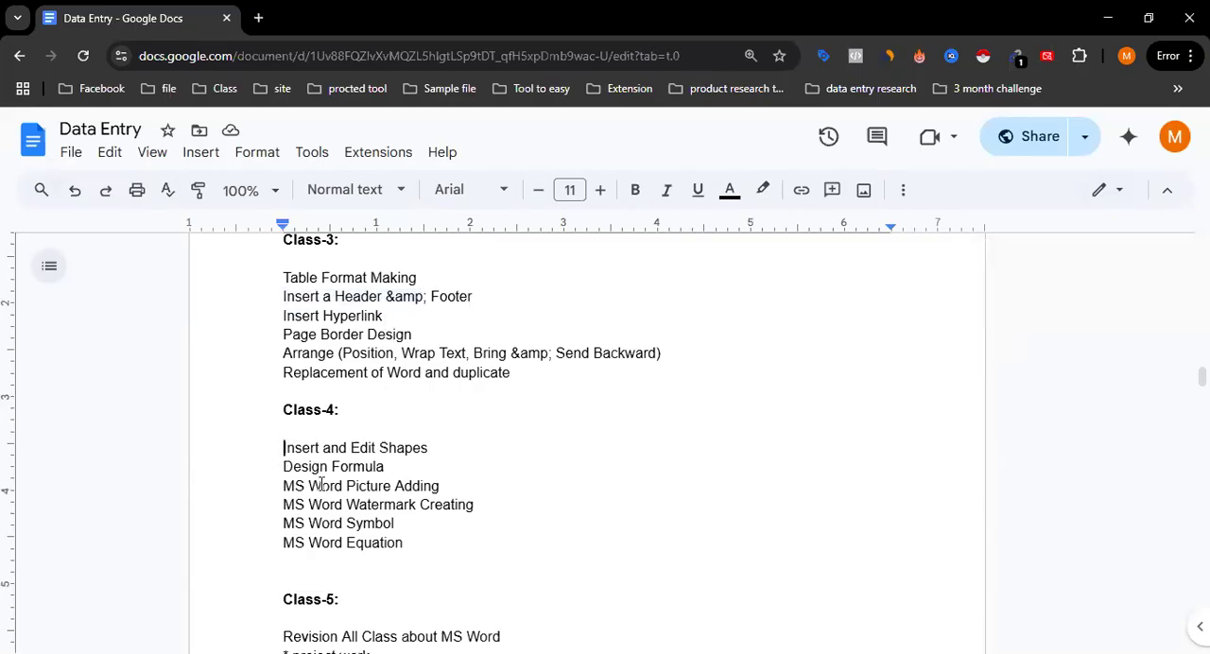
pyautogui.moveTo(282, 448); pyautogui.dragTo(410, 540)
pyautogui.click(427, 534)
pyautogui.moveTo(281, 505); pyautogui.dragTo(488, 505)
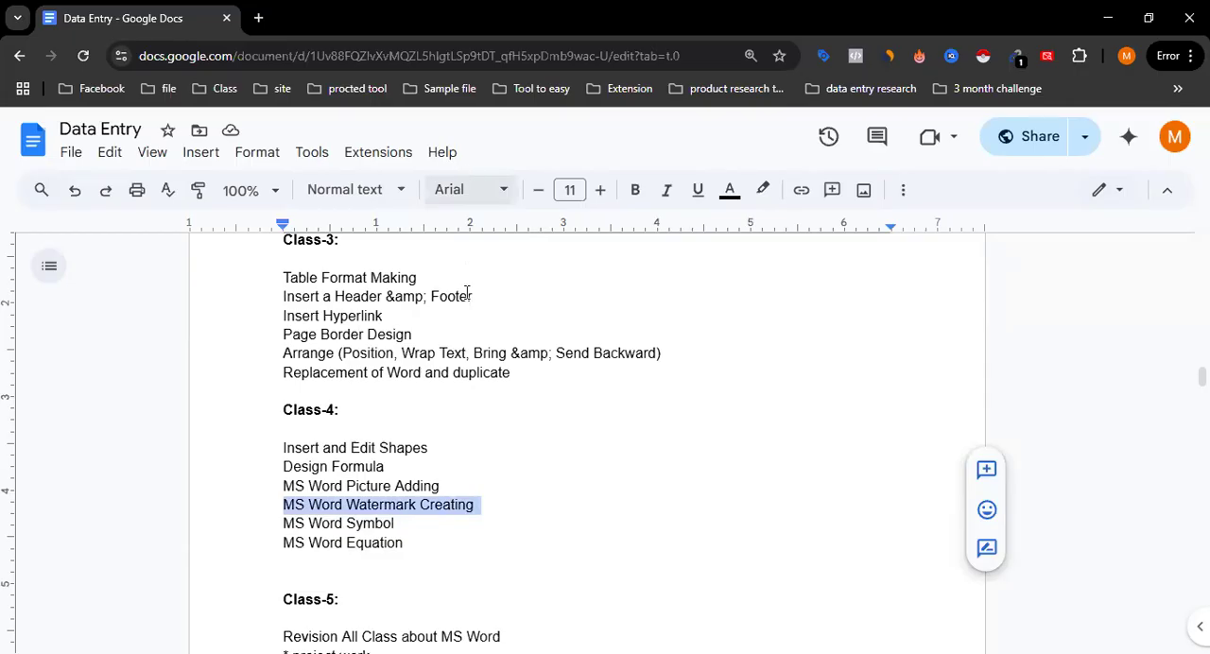
pyautogui.hotkey('alt', 'Tab')
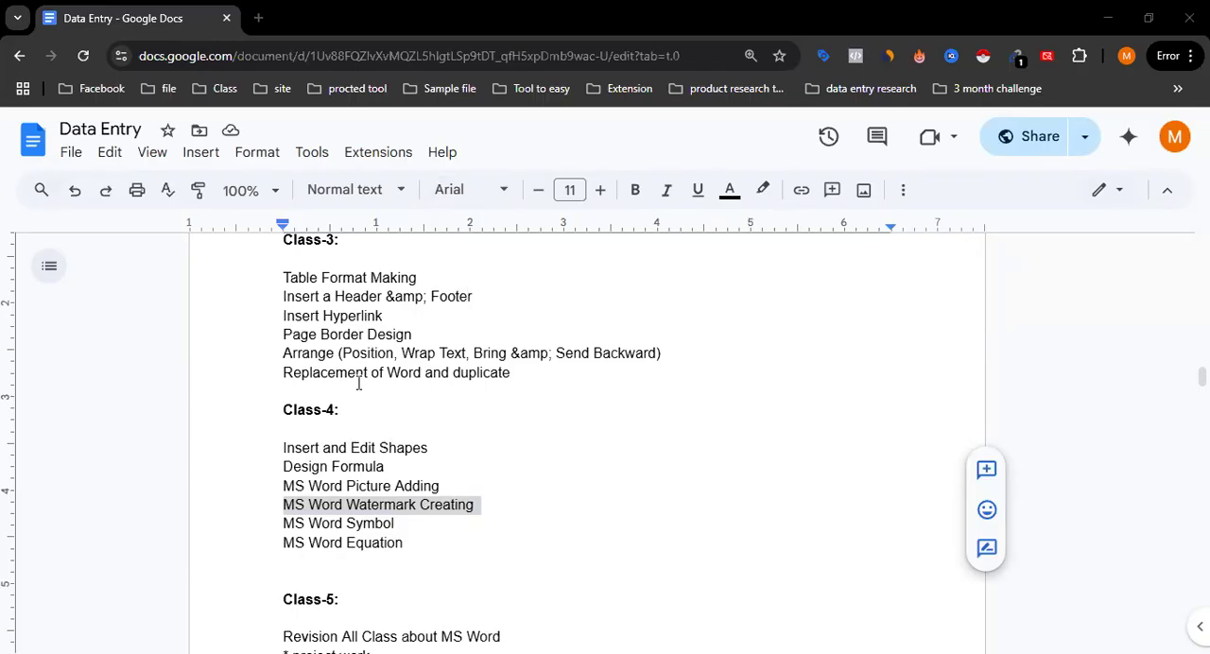
pyautogui.scroll(2, 358, 383)
pyautogui.scroll(-3, 358, 383)
pyautogui.scroll(2, 358, 382)
pyautogui.scroll(-4, 359, 383)
pyautogui.scroll(4, 358, 382)
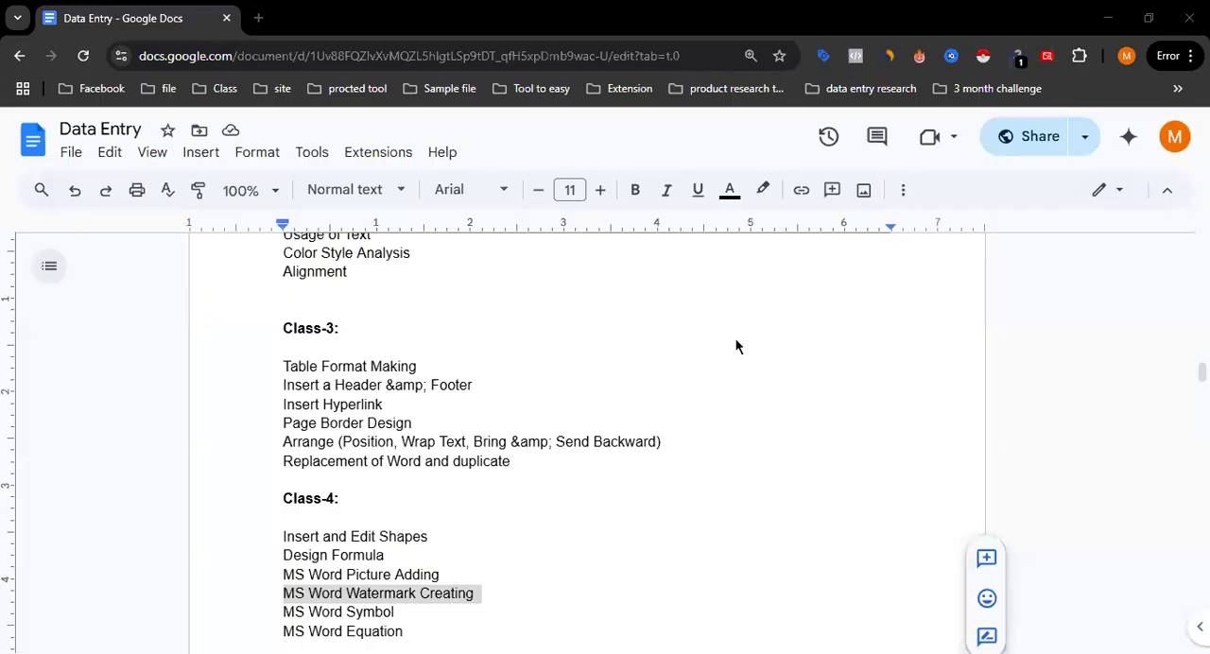
# Switch to Word and create a new blank document
pyautogui.hotkey('alt', 'Tab')
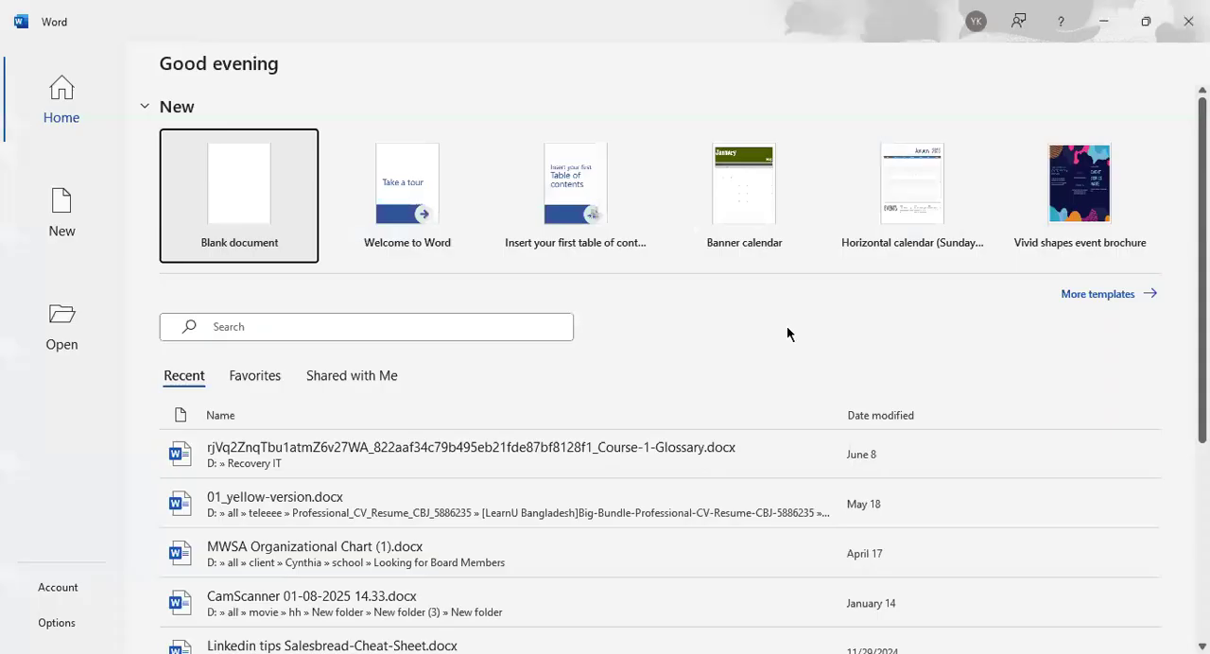
pyautogui.click(231, 220)
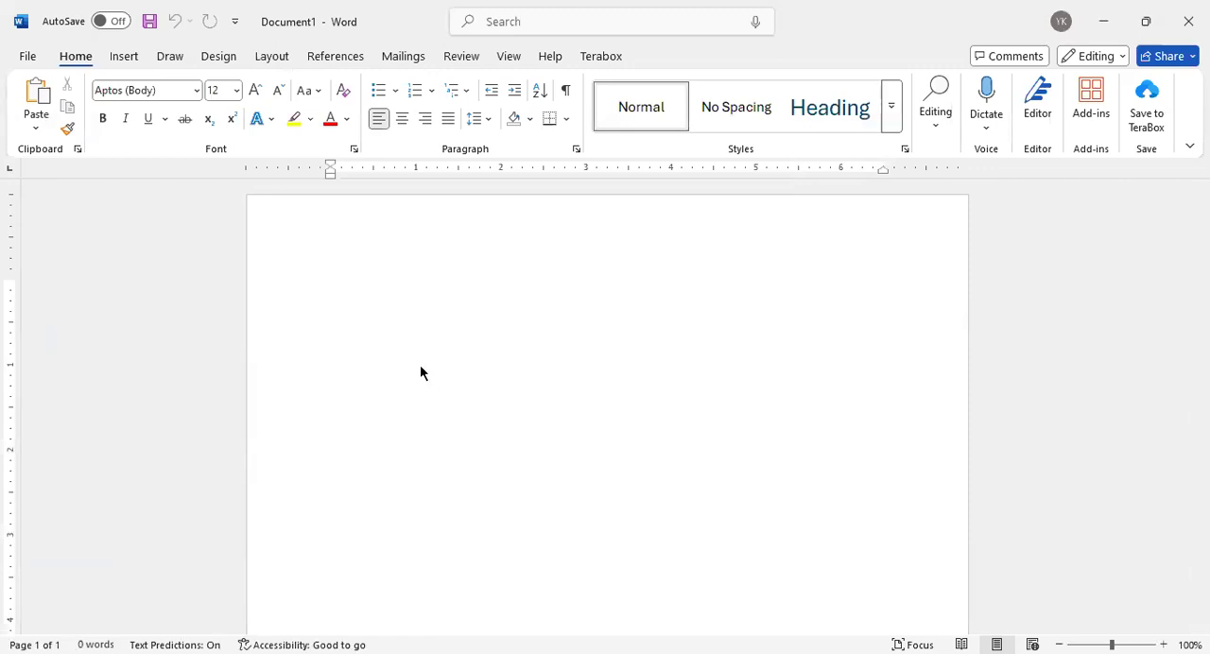
pyautogui.scroll(-5, 421, 371)
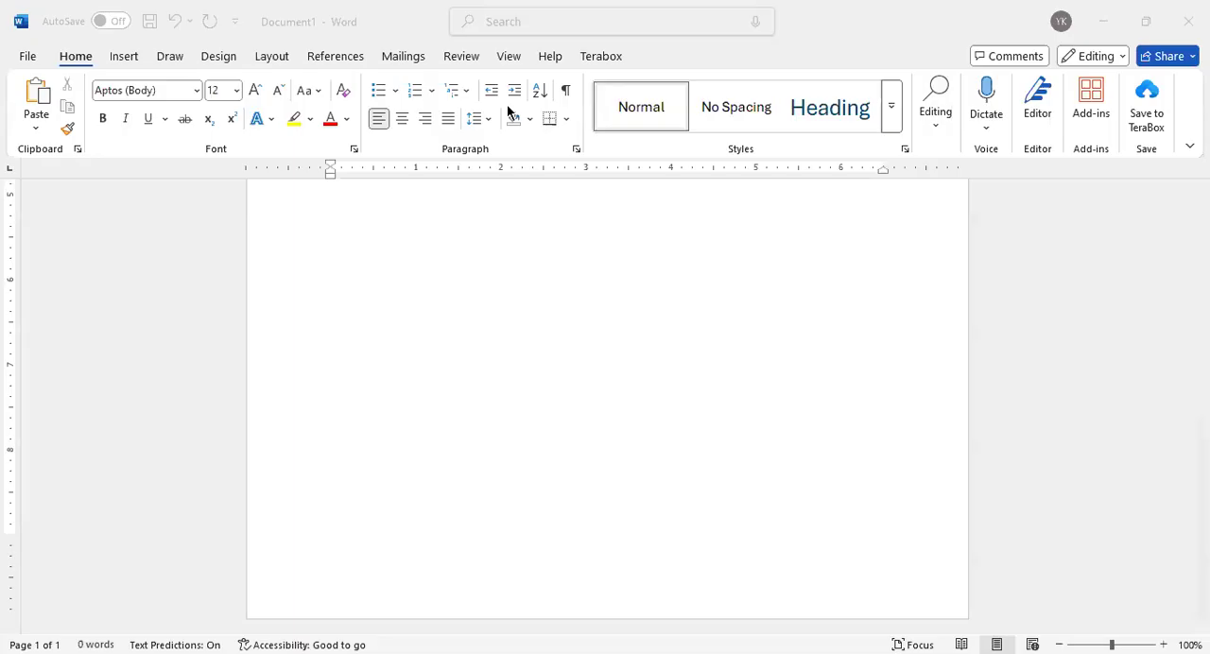
pyautogui.click(166, 63)
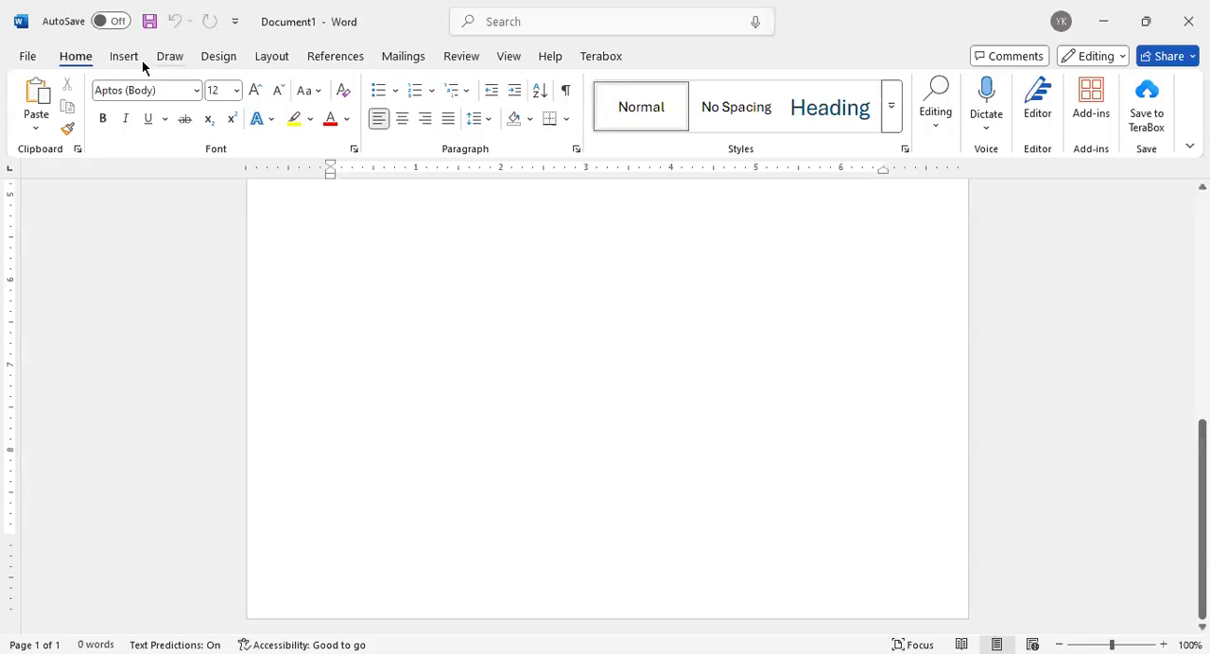
pyautogui.click(169, 57)
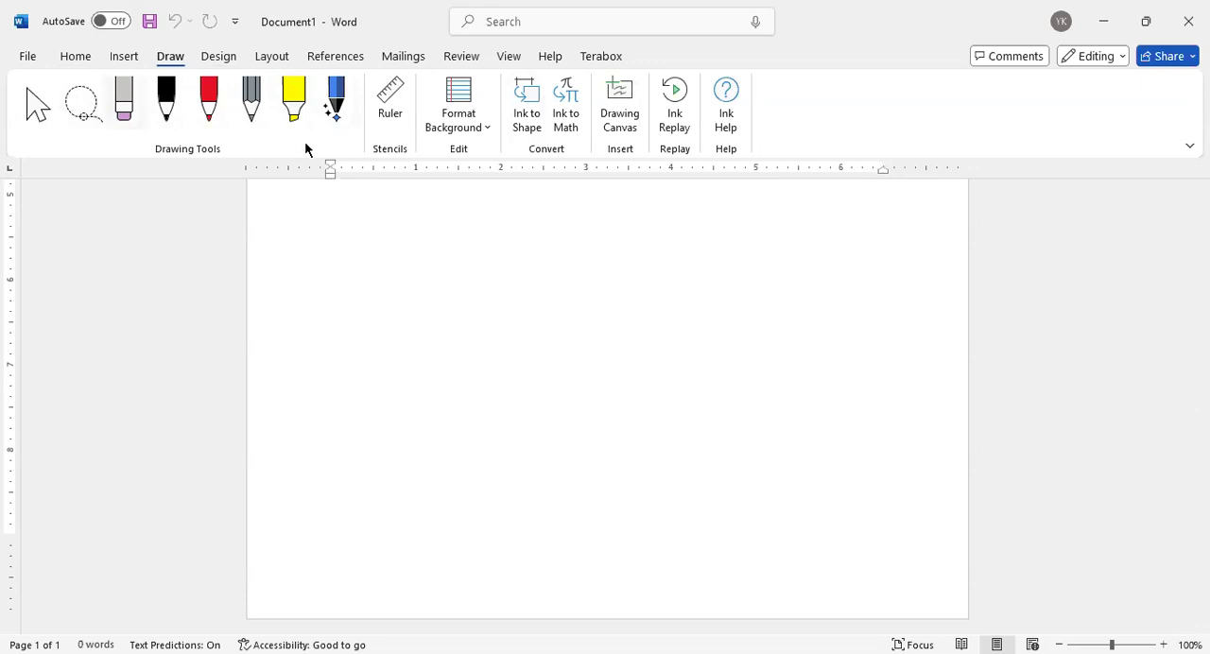
pyautogui.click(73, 59)
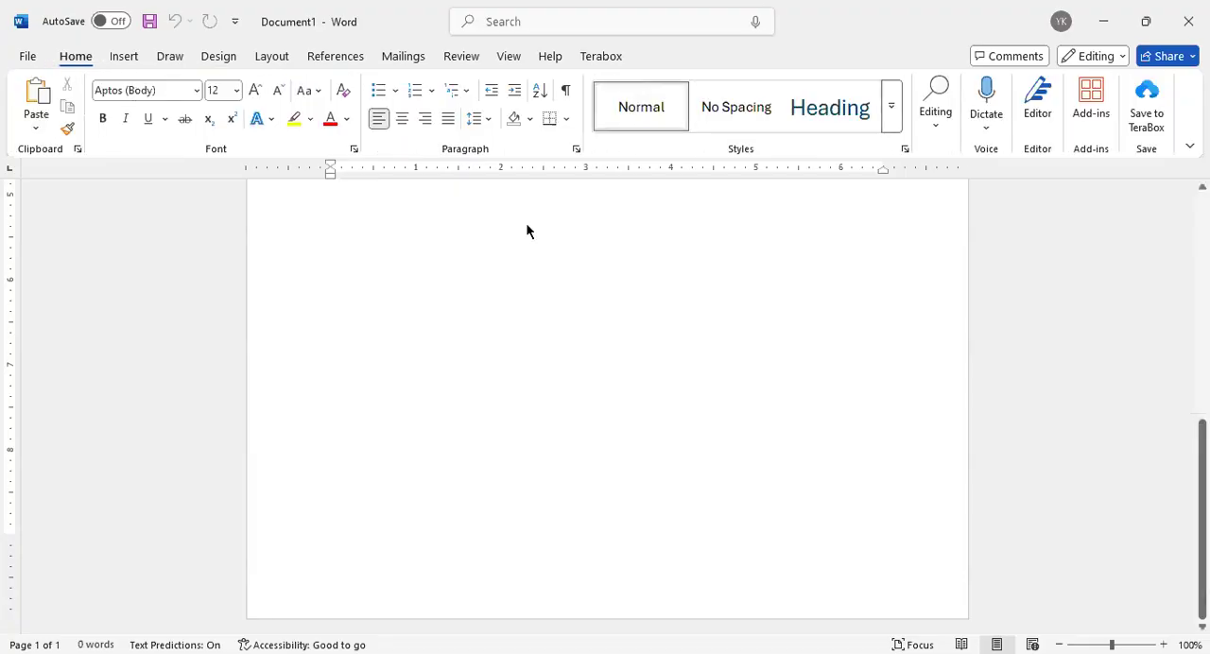
pyautogui.scroll(2, 454, 390)
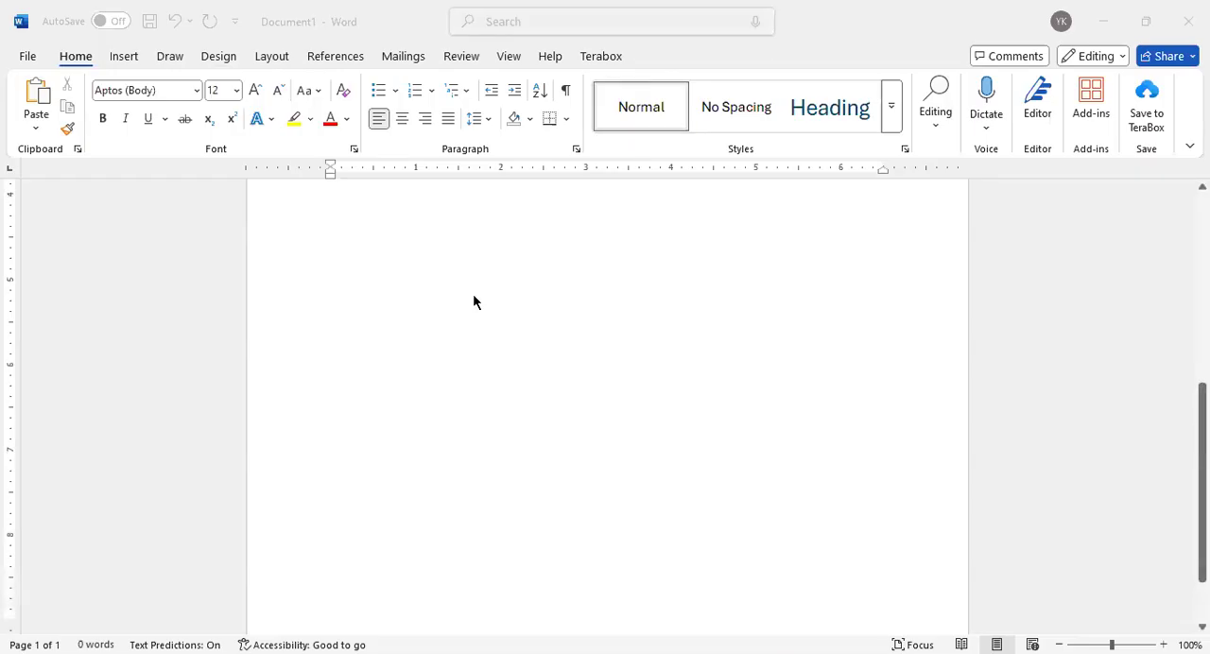
pyautogui.scroll(5, 514, 394)
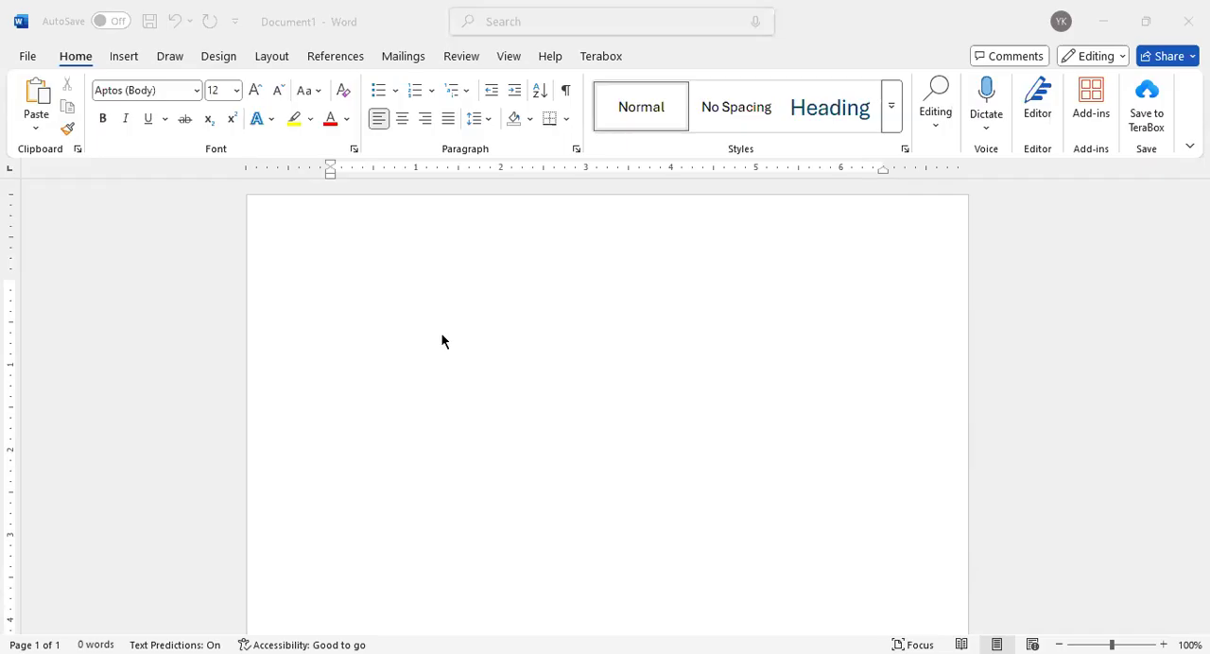
pyautogui.scroll(-10, 442, 341)
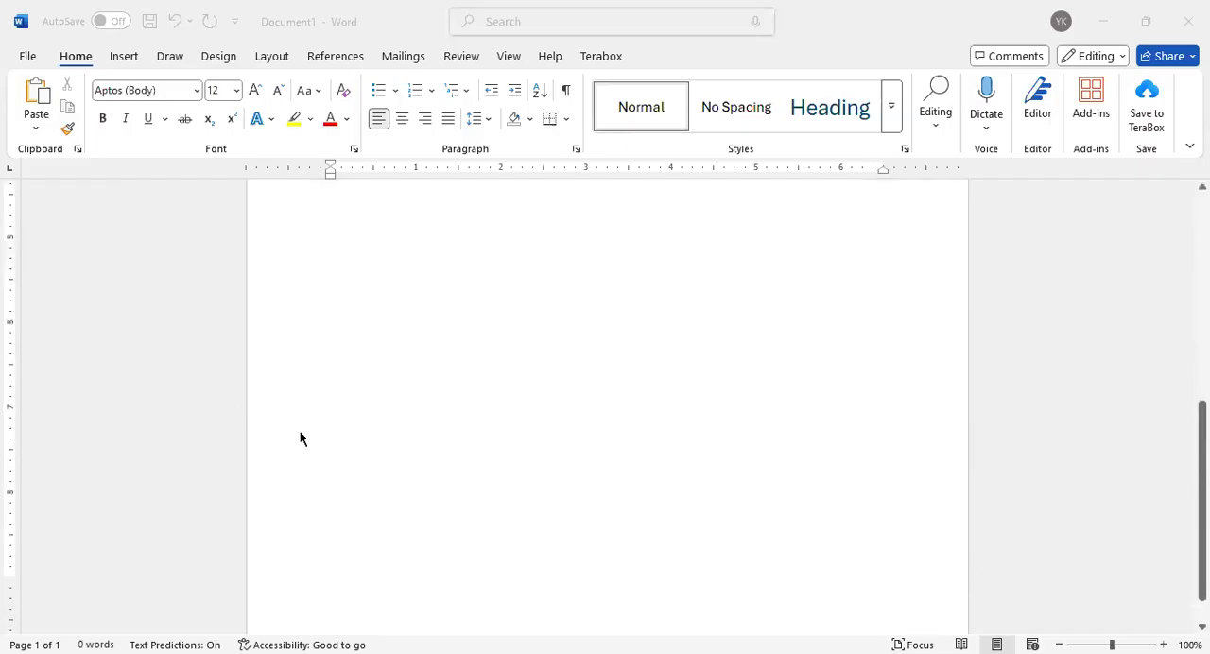
pyautogui.scroll(10, 395, 426)
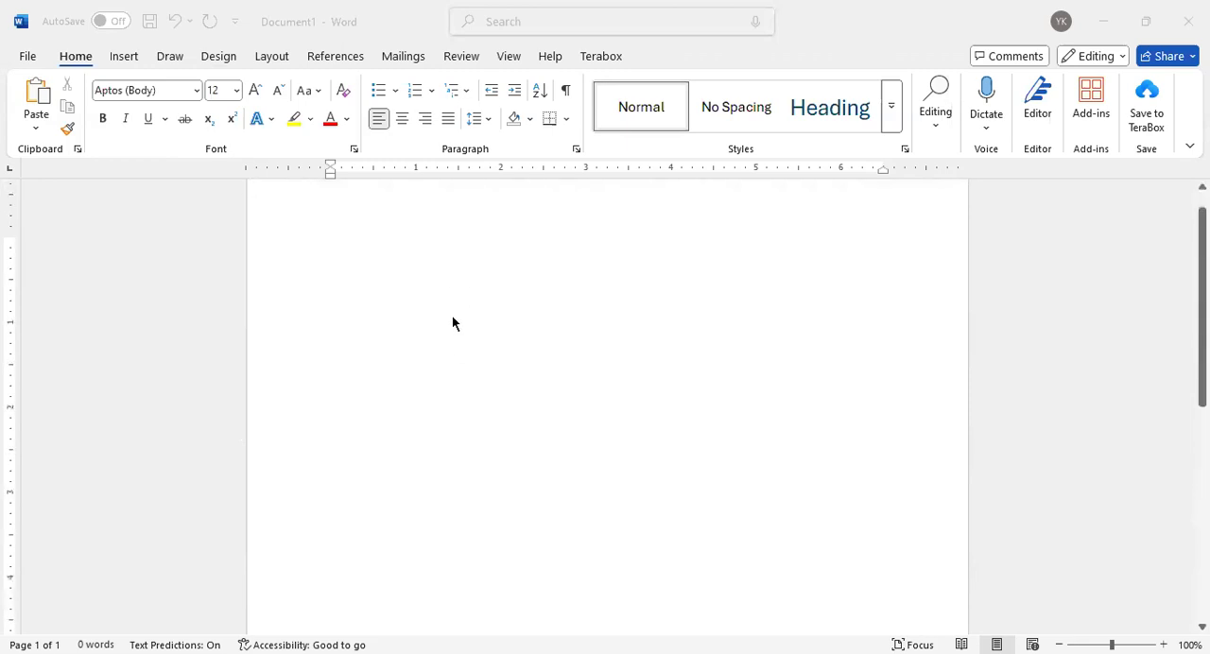
pyautogui.scroll(1, 452, 315)
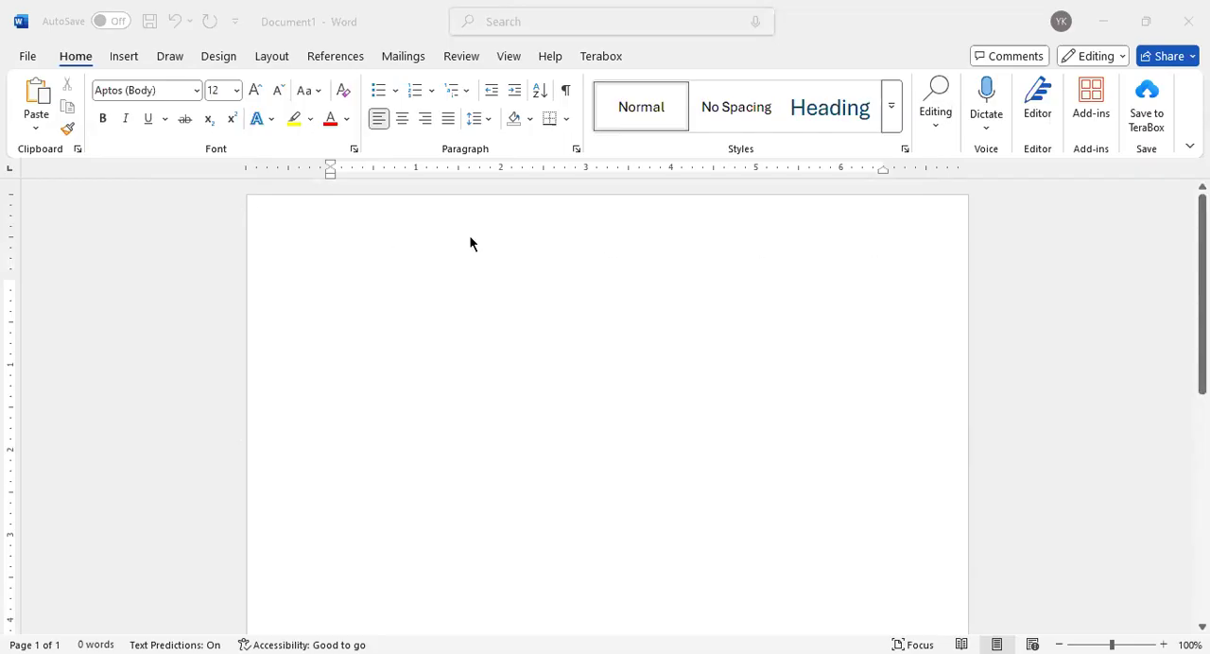
pyautogui.scroll(-5, 519, 287)
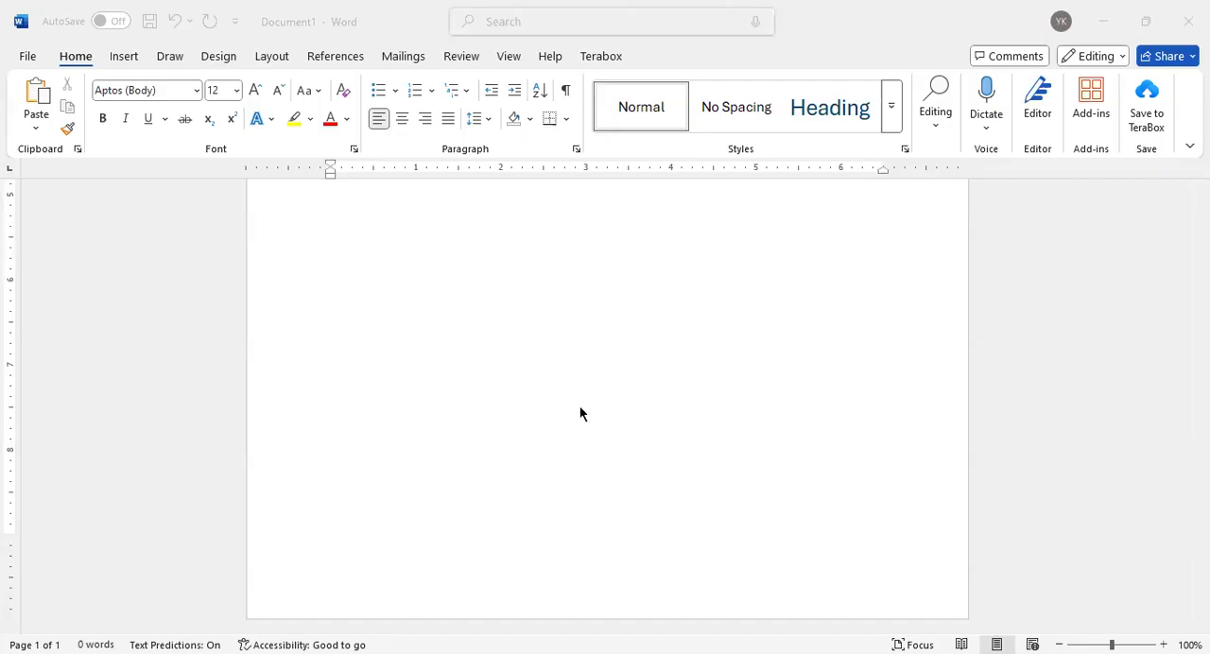
pyautogui.scroll(2, 578, 406)
pyautogui.scroll(3, 578, 390)
pyautogui.click(346, 355)
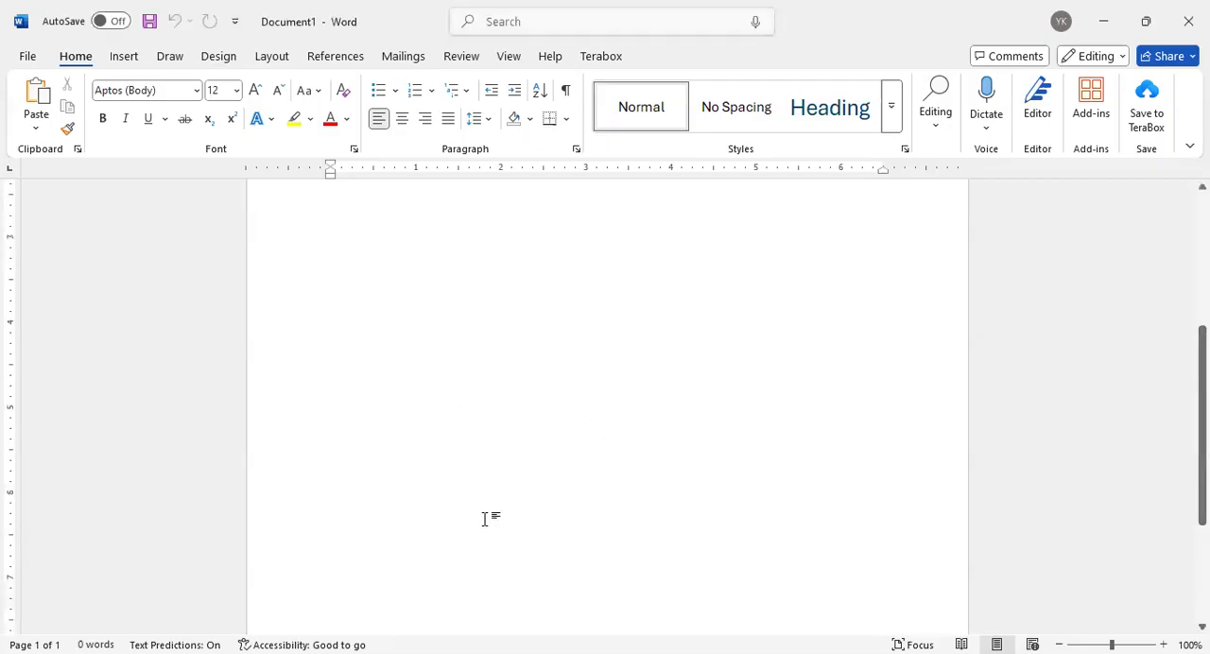
pyautogui.scroll(3, 577, 392)
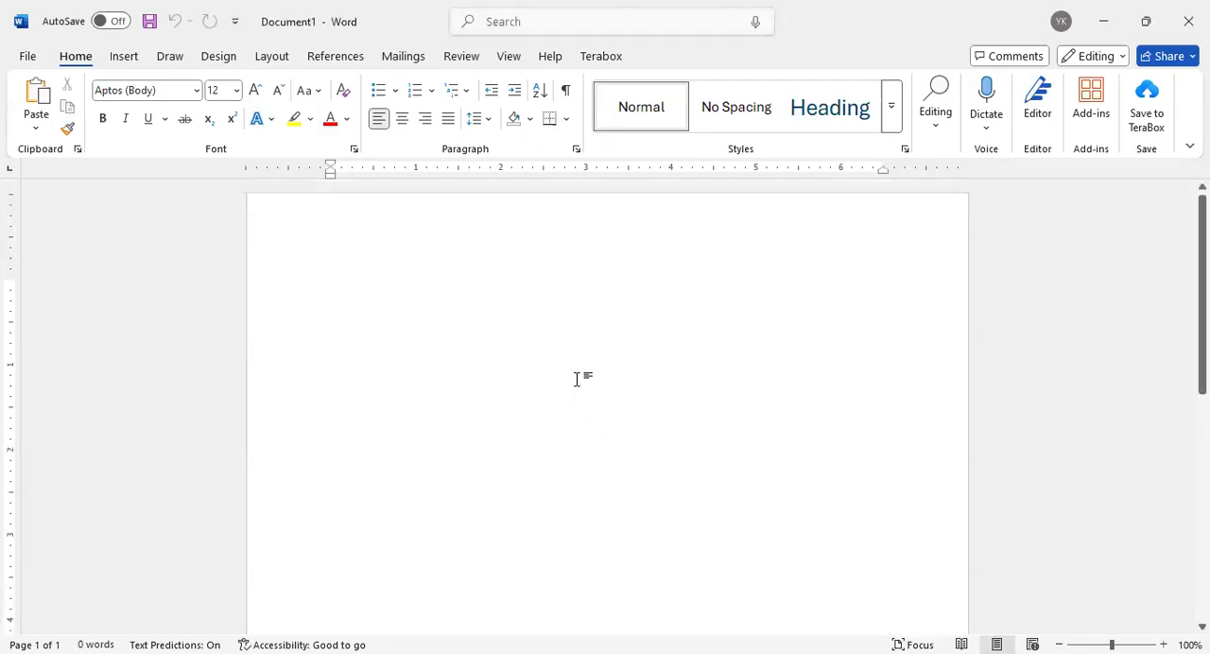
pyautogui.scroll(-8, 441, 346)
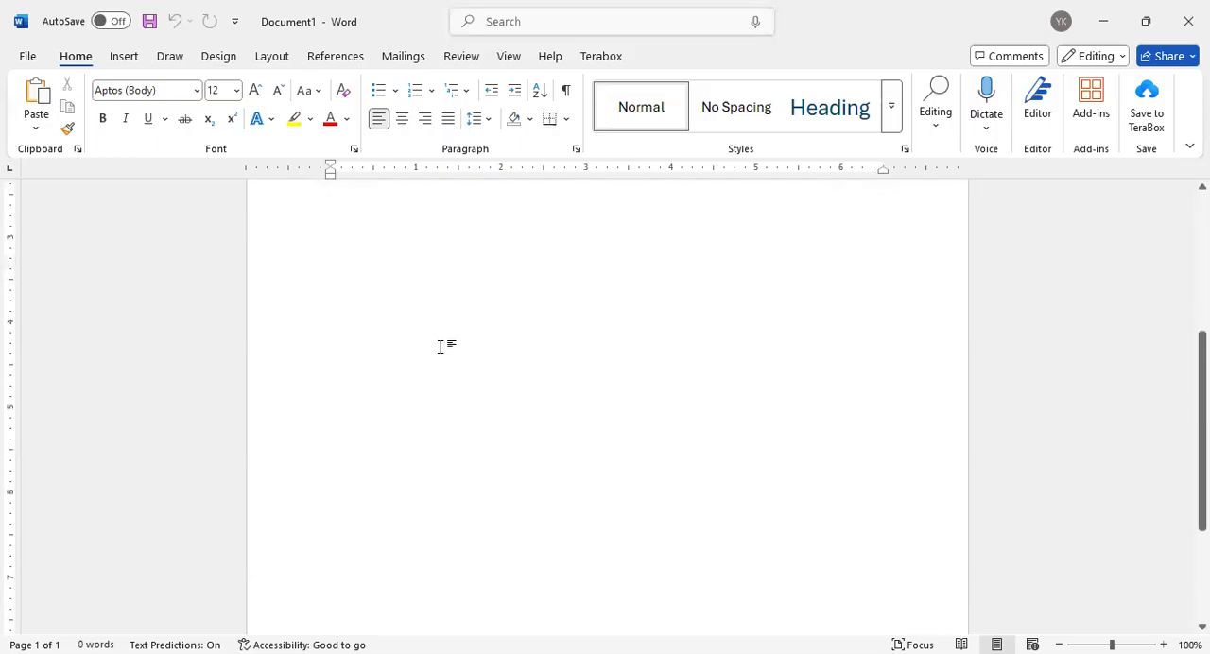
pyautogui.scroll(-2, 459, 567)
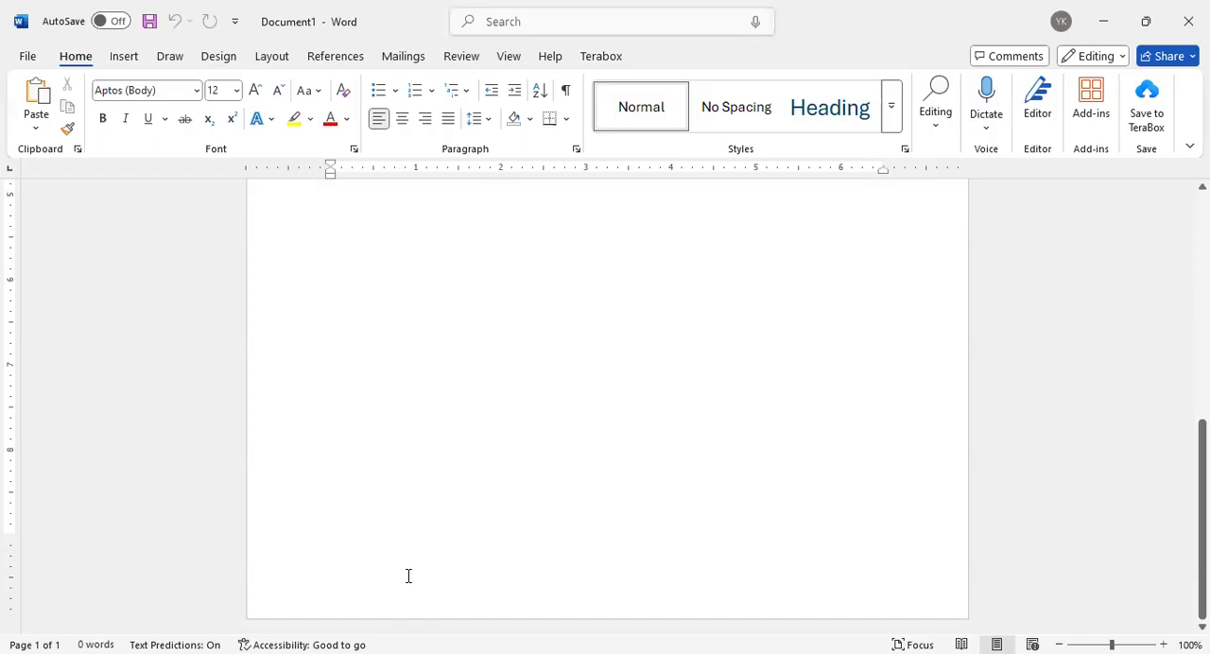
# Enter the word "Welcome" on the first line of the page body
pyautogui.scroll(10, 419, 456)
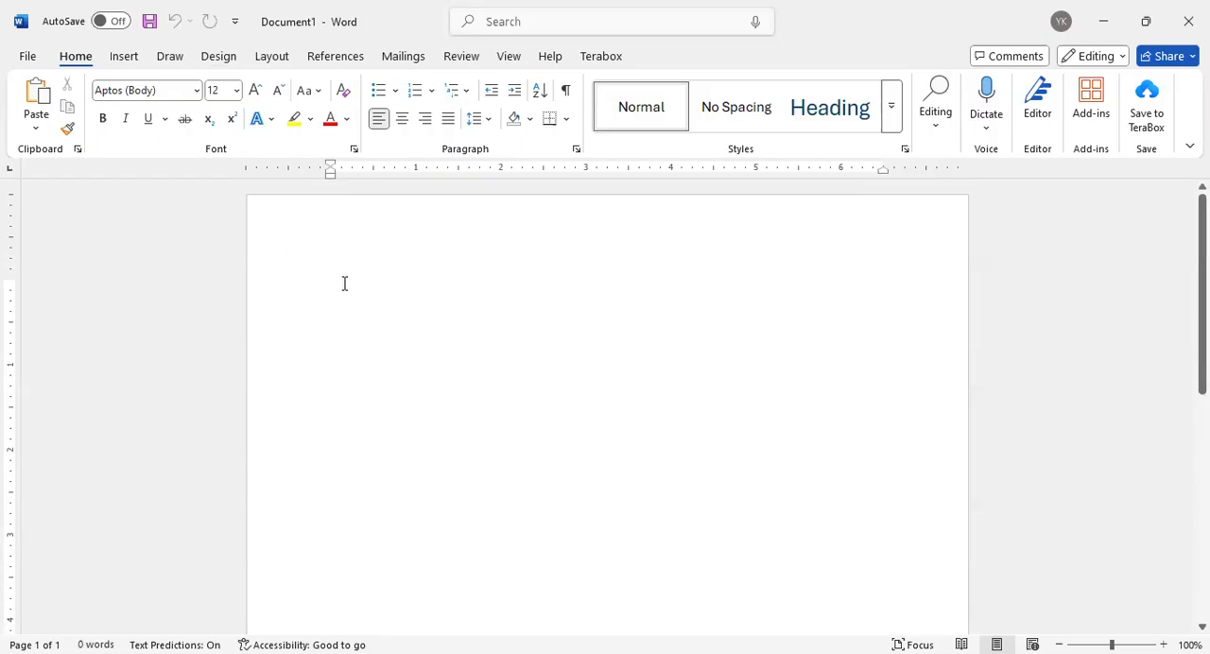
pyautogui.write('Wel')
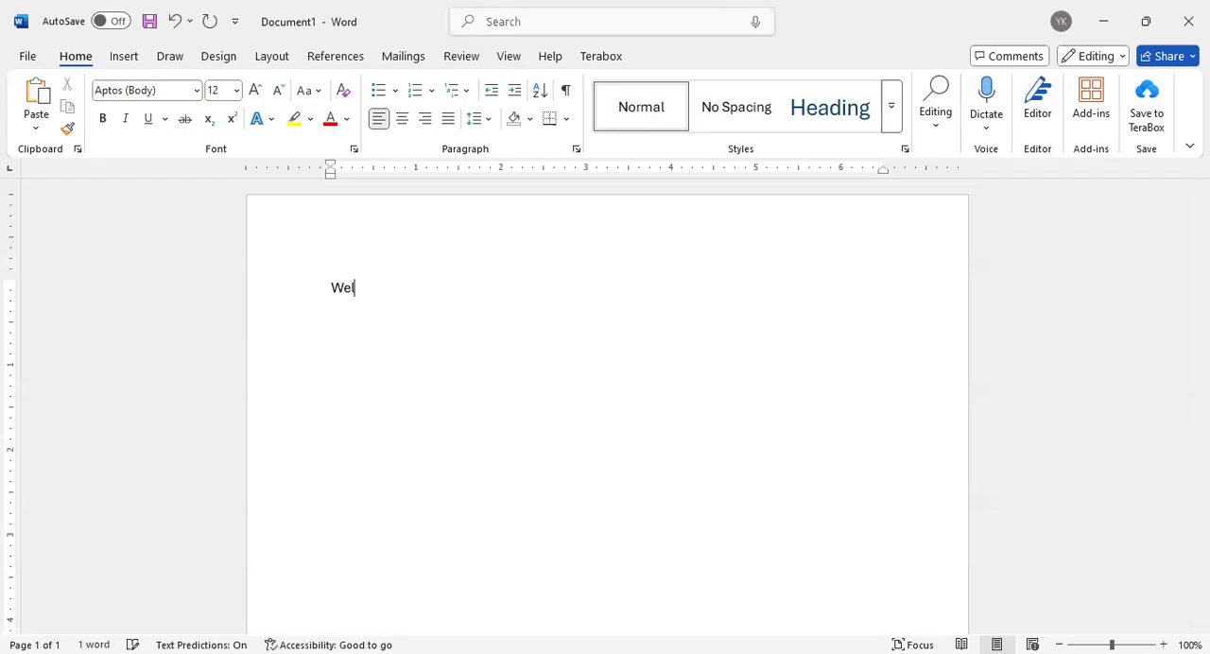
pyautogui.write('come')
# Try reducing the page's top margin so "Welcome" sits closer to the page edge, and undo that change
pyautogui.moveTo(13, 278); pyautogui.dragTo(24, 211)
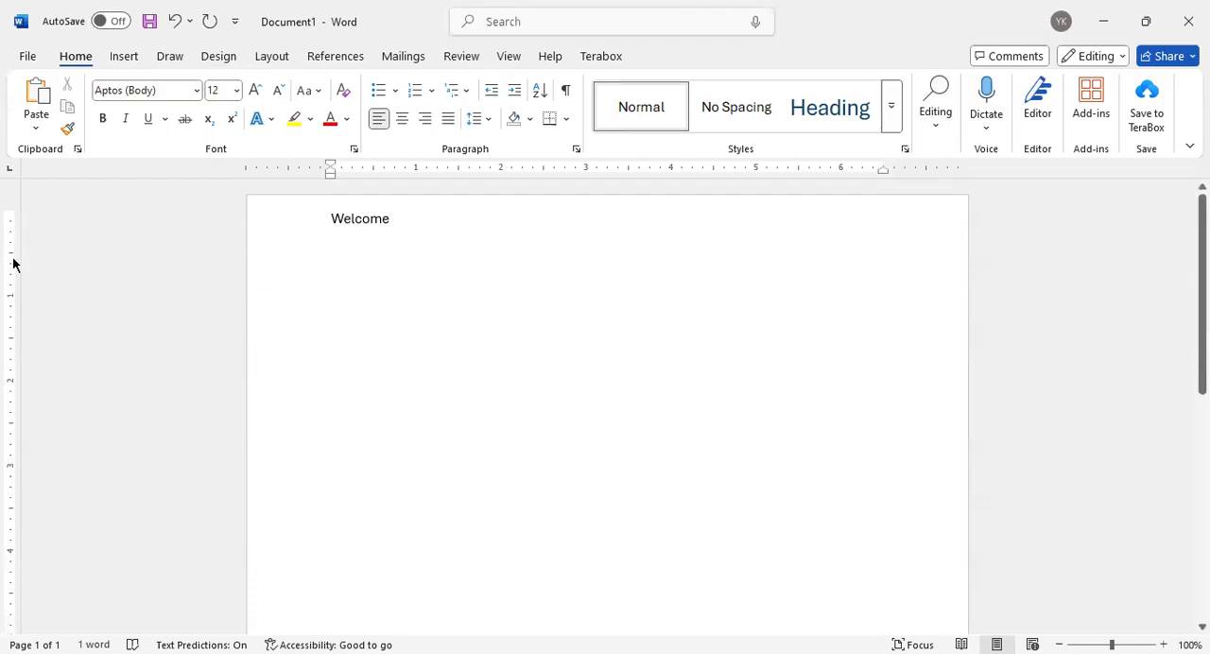
pyautogui.click(174, 13)
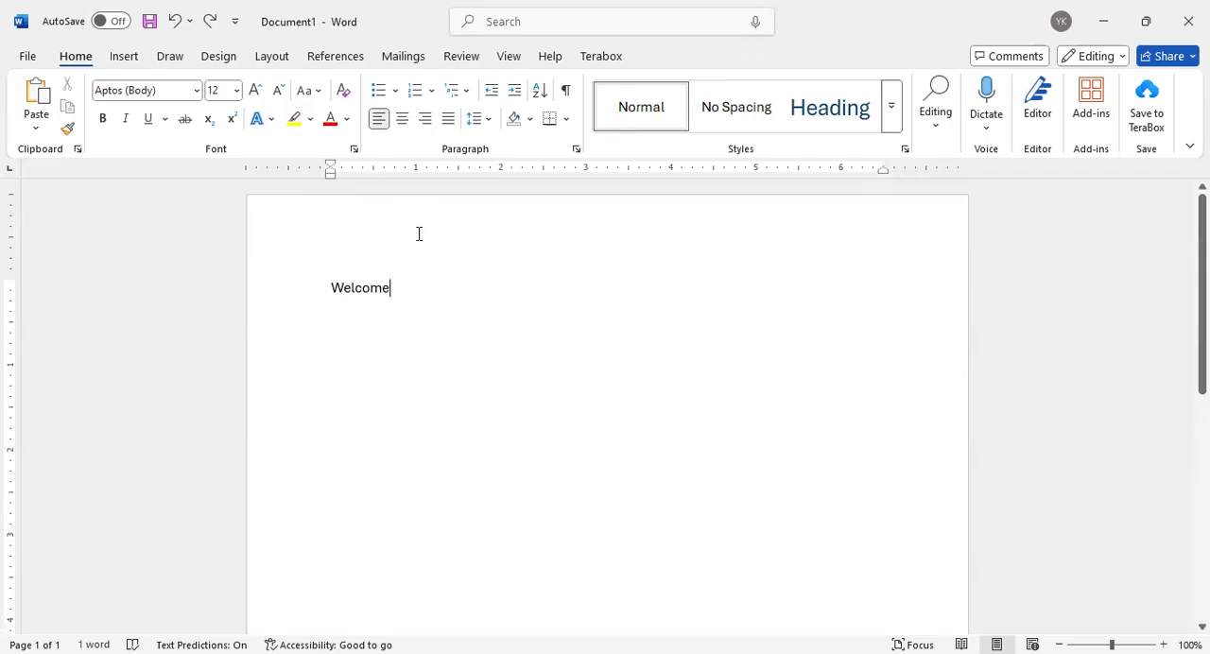
# Open the page's header area for editing, return to the body, and open the footer area
pyautogui.doubleClick(346, 233)
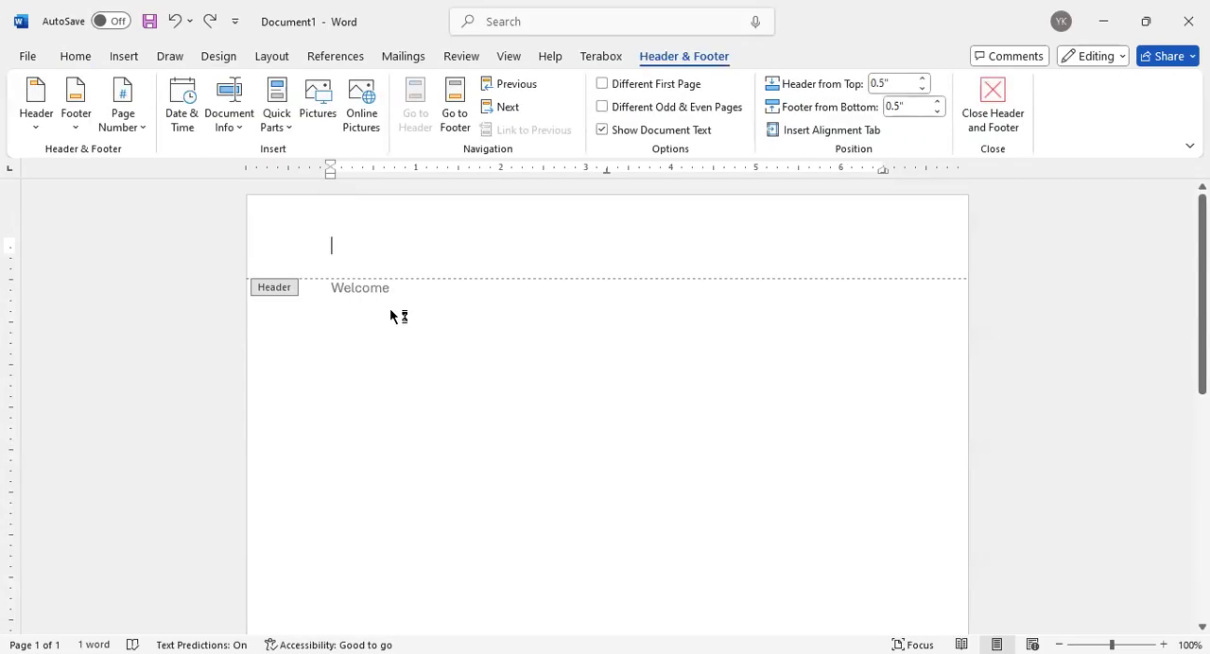
pyautogui.doubleClick(425, 331)
pyautogui.scroll(-10, 419, 337)
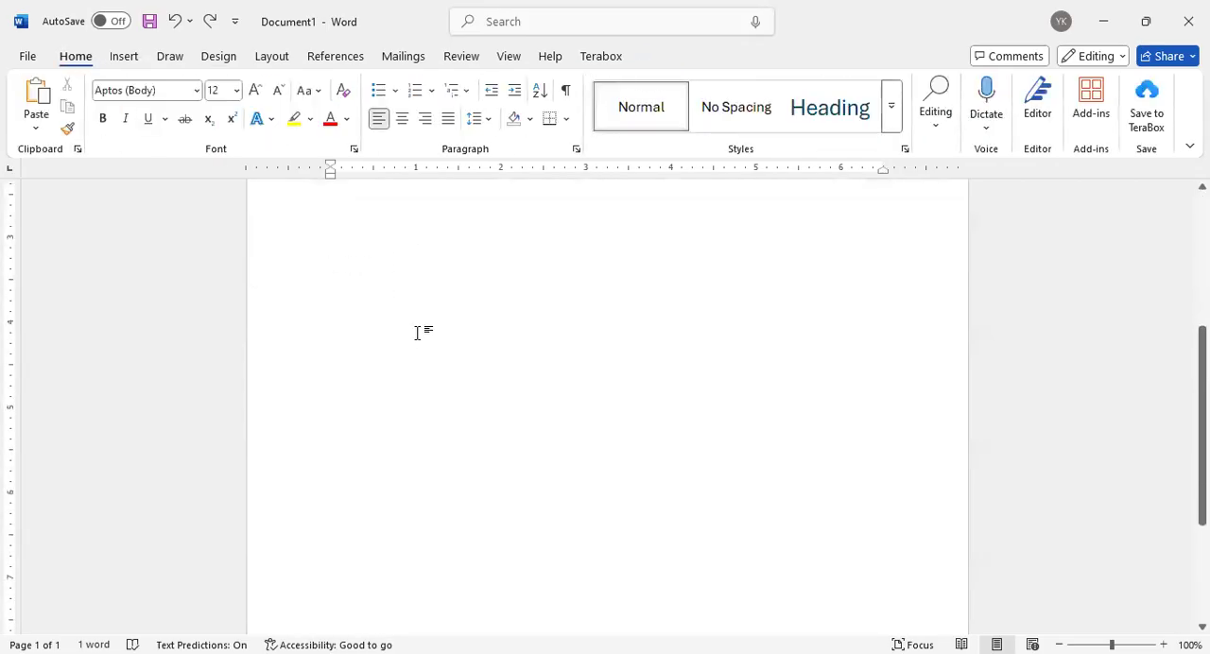
pyautogui.doubleClick(358, 570)
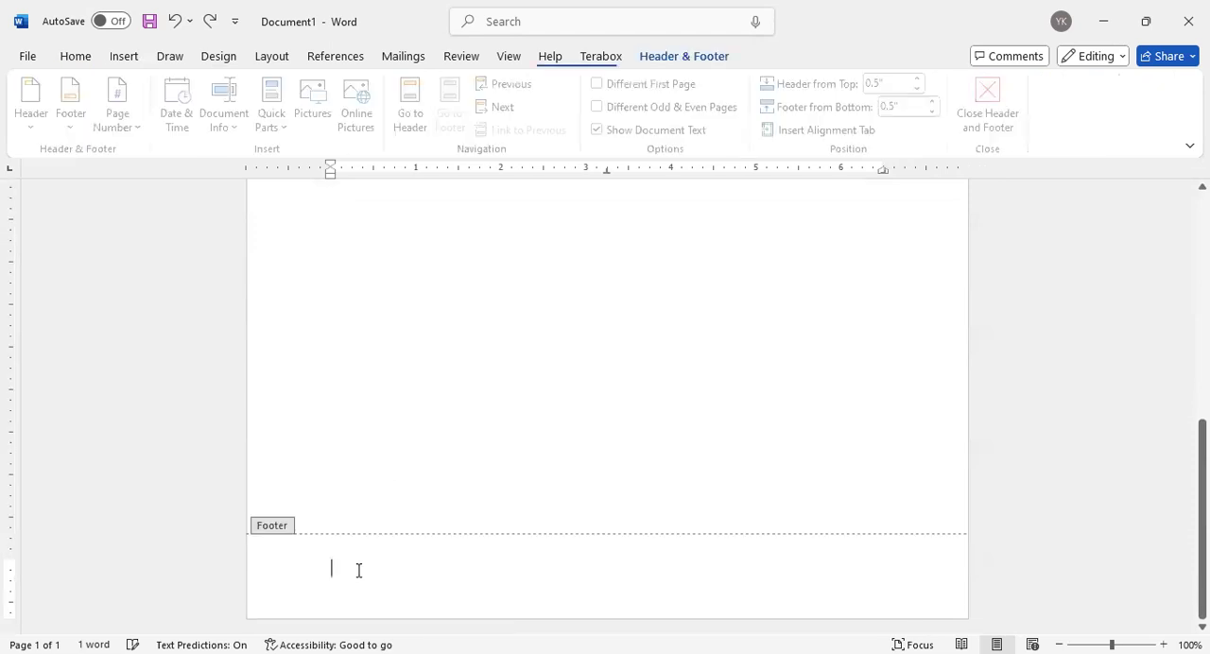
# Enter "Recover IT Batch 1204" as the page header text
pyautogui.scroll(10, 357, 312)
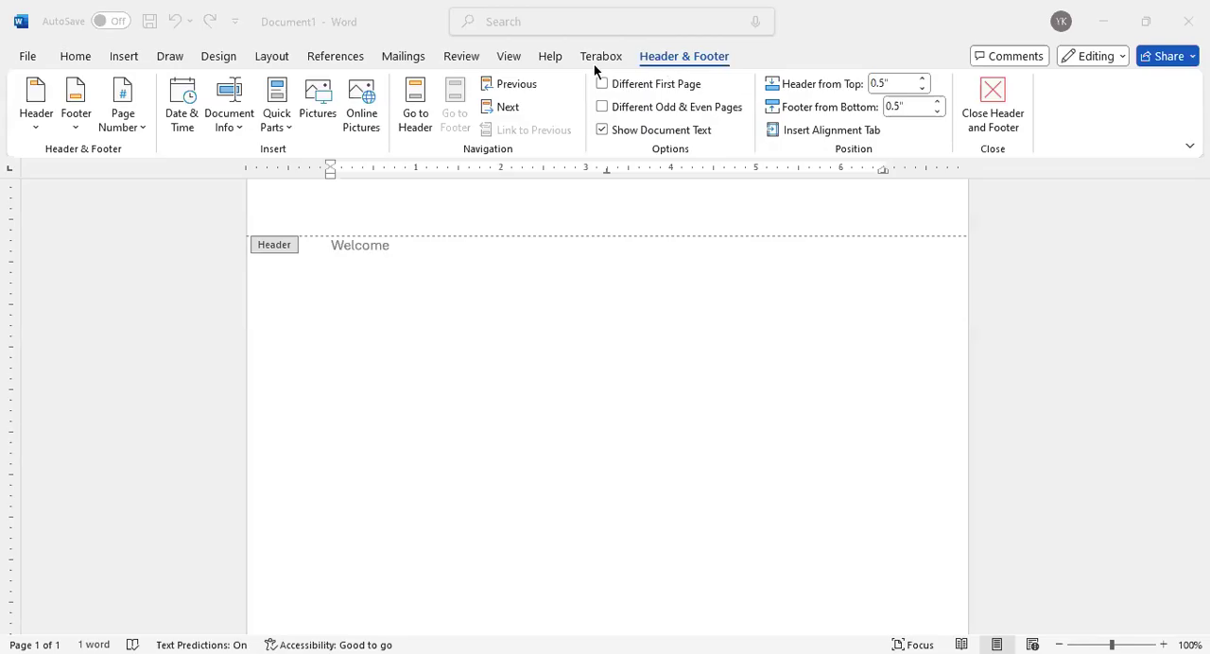
pyautogui.scroll(1, 442, 317)
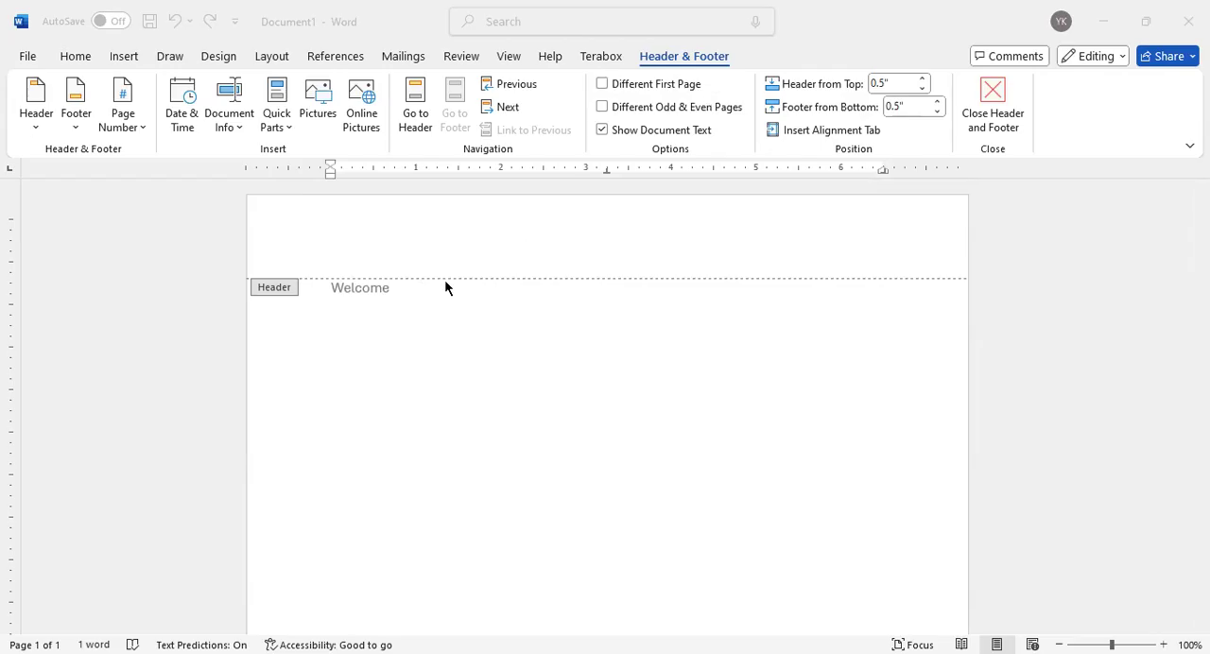
pyautogui.click(360, 222)
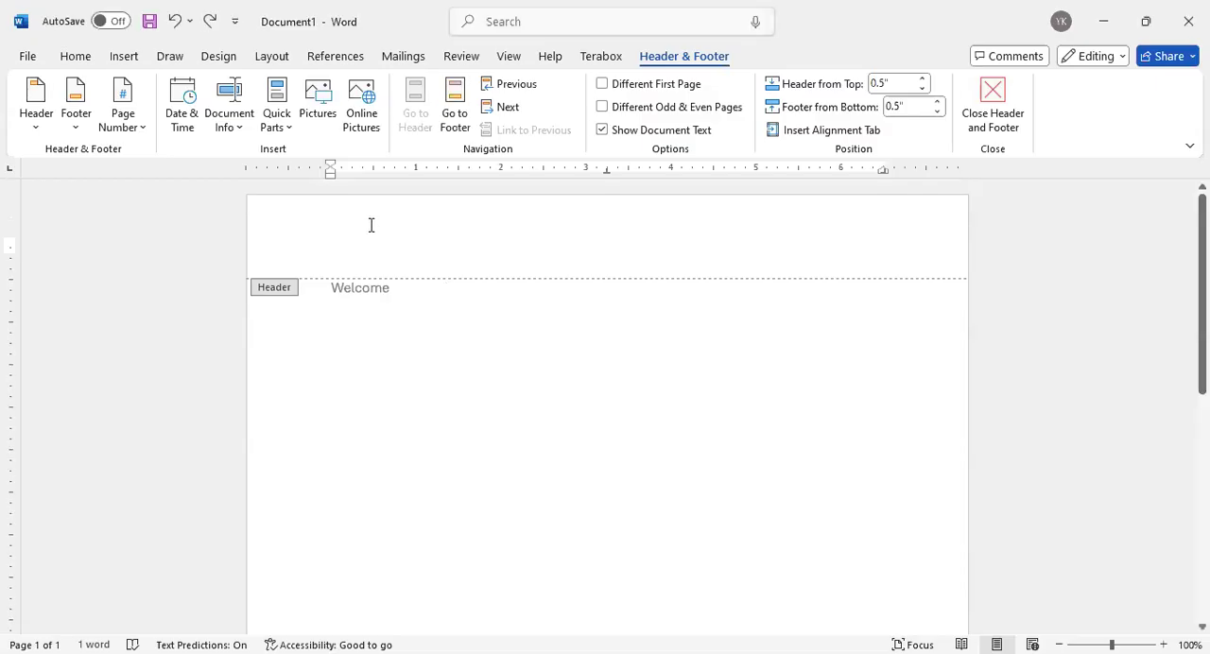
pyautogui.write('R')
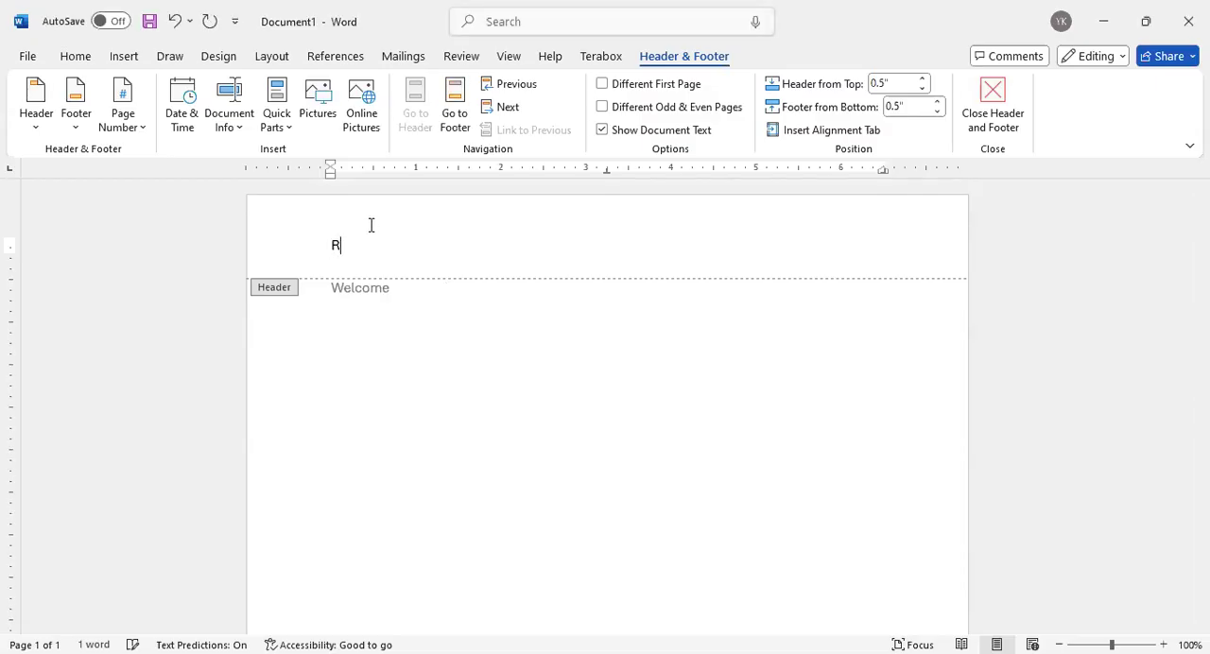
pyautogui.write('ecover IT Batch 1205')
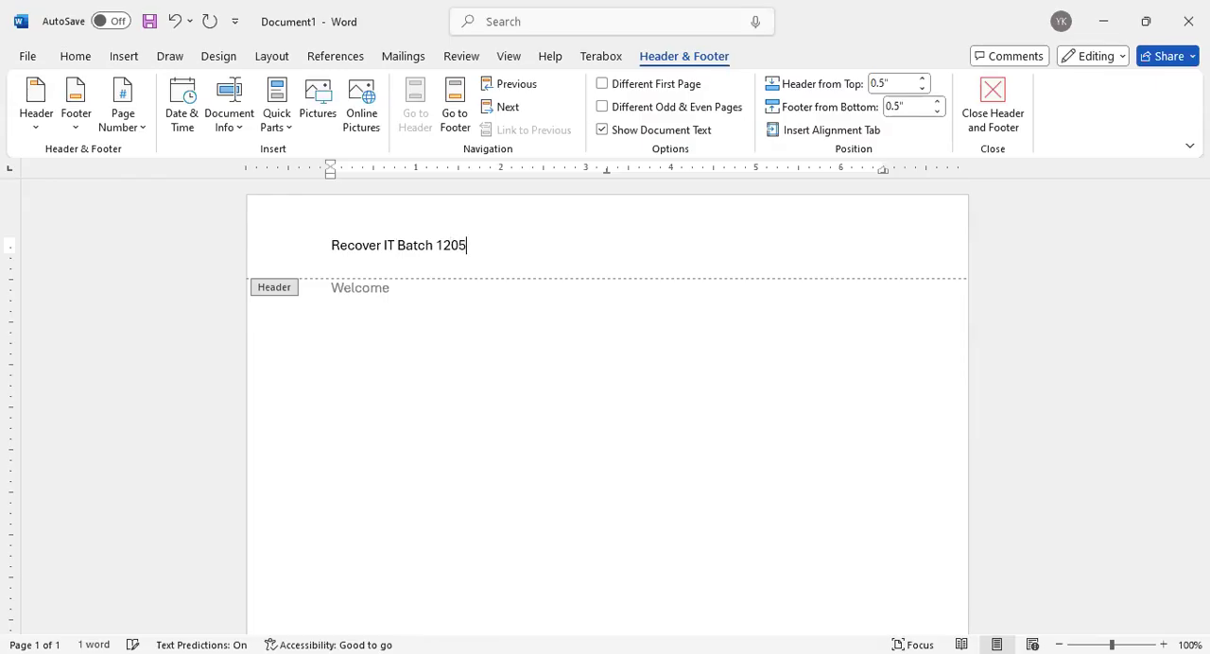
pyautogui.press('BackSpace')
pyautogui.write('4')
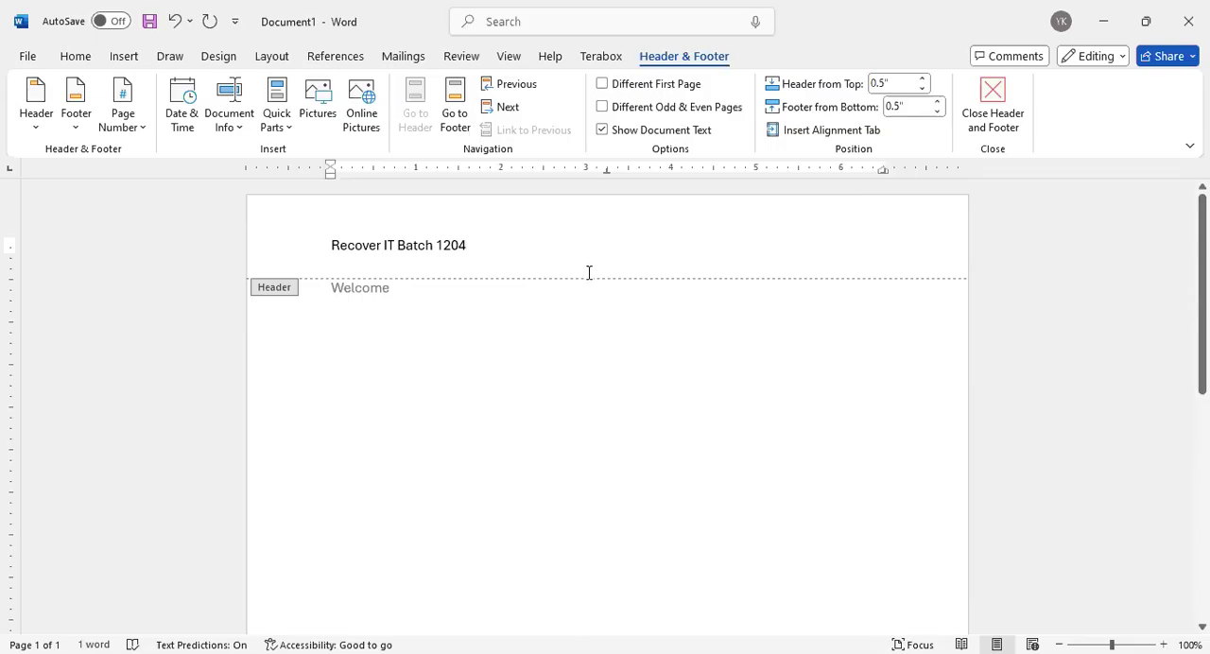
# Center the header text "Recover IT Batch 1204" and return to the document body
pyautogui.moveTo(492, 248); pyautogui.dragTo(329, 245)
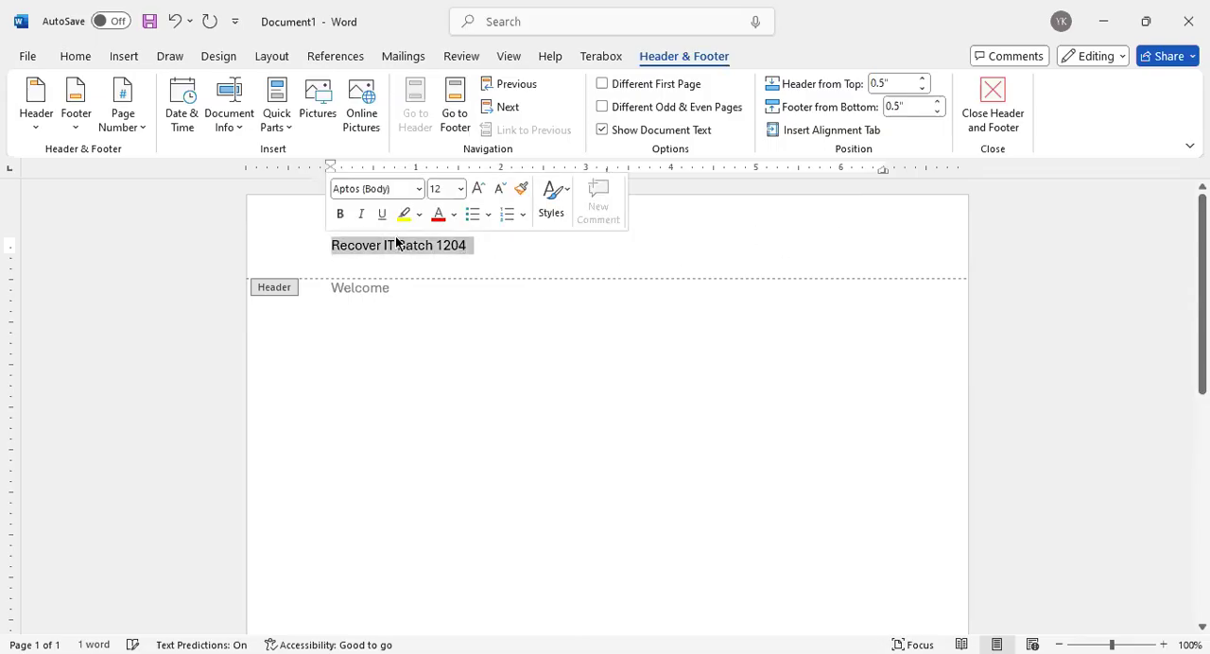
pyautogui.click(76, 58)
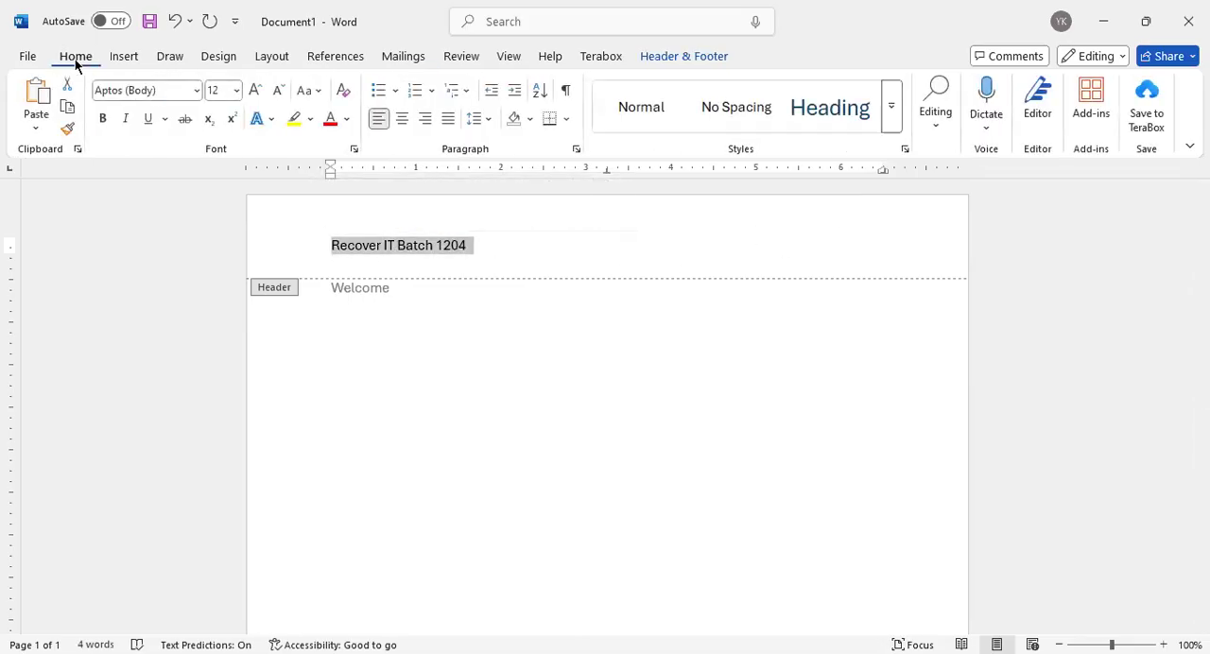
pyautogui.click(404, 119)
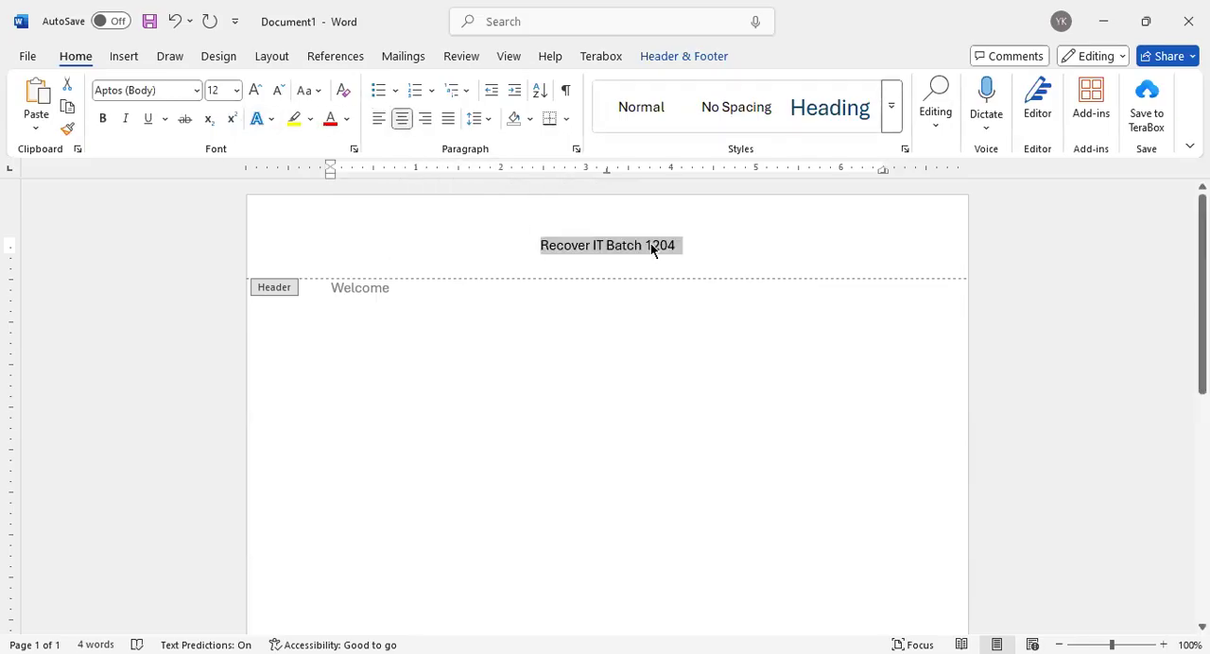
pyautogui.doubleClick(457, 374)
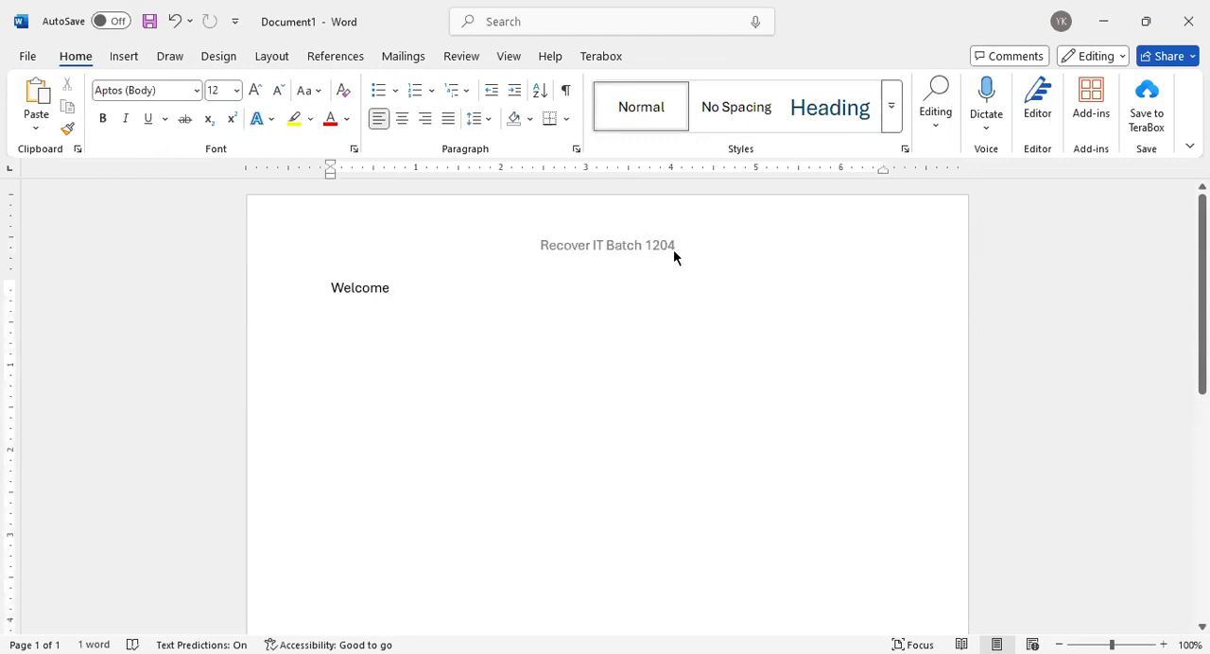
# Insert a blank page after "Welcome" and compare the header on the first and second pages
pyautogui.press('Return')
pyautogui.scroll(-3, 438, 318)
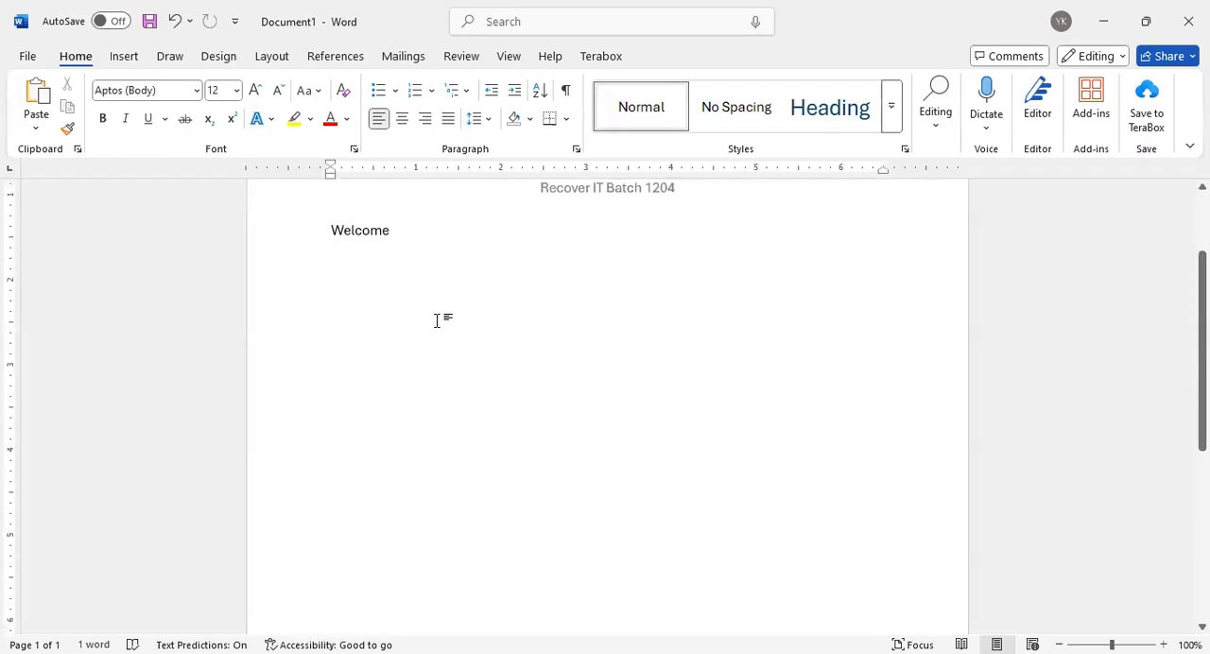
pyautogui.scroll(-5, 426, 327)
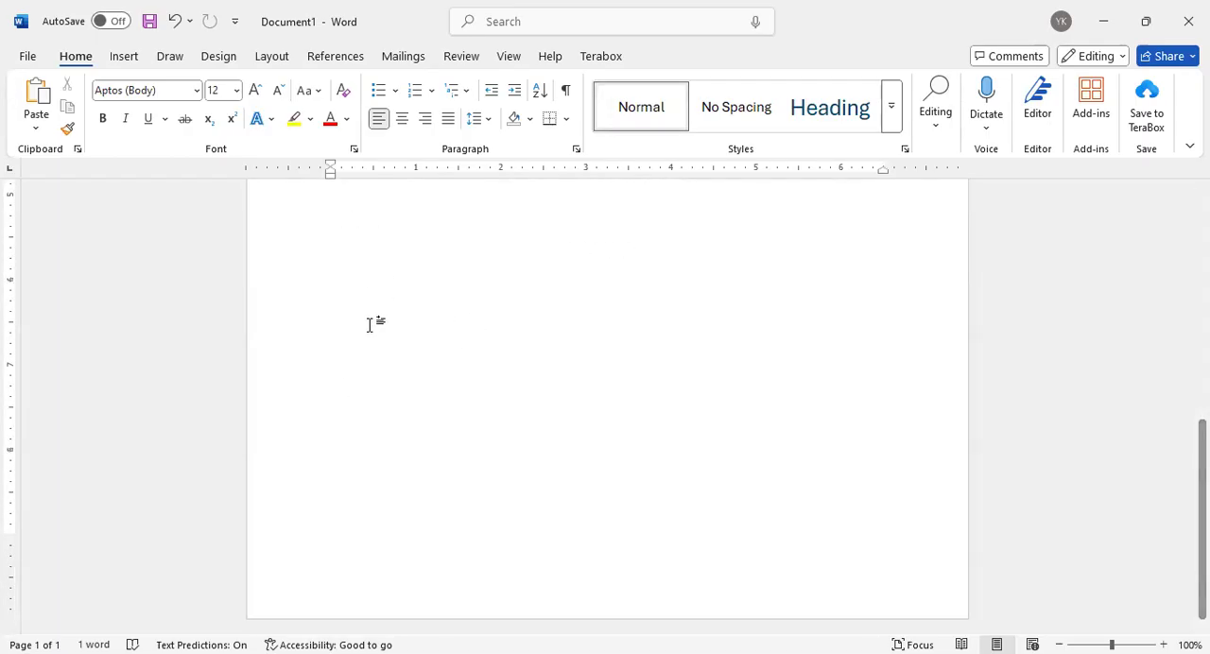
pyautogui.scroll(8, 369, 324)
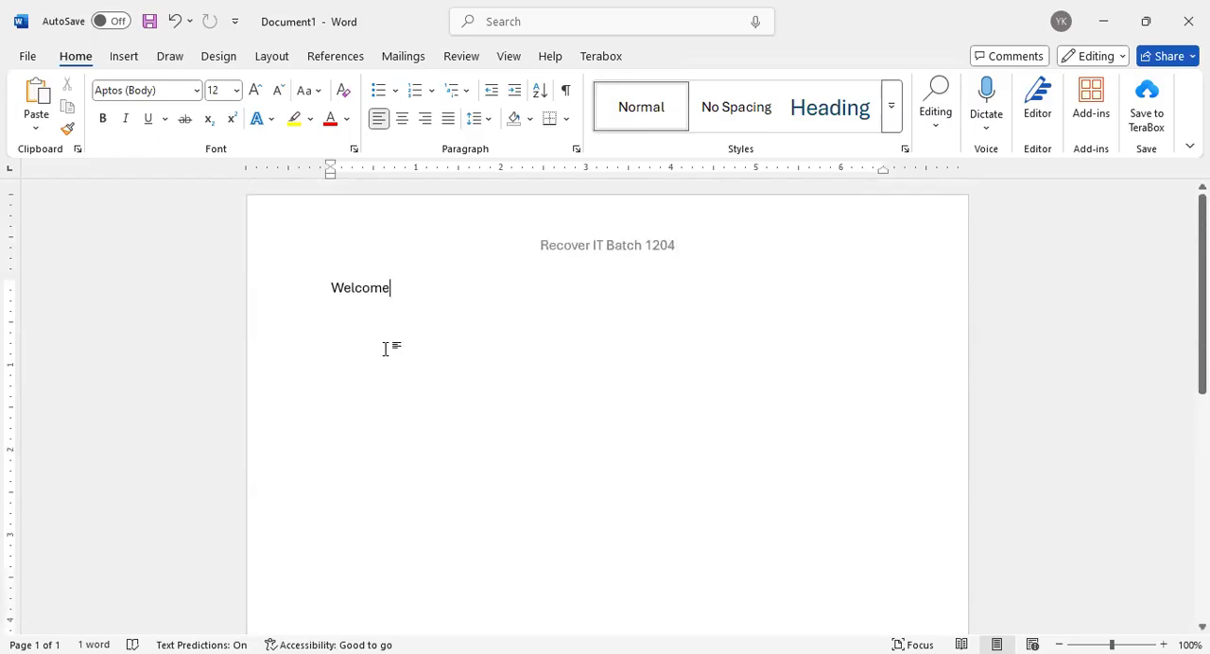
pyautogui.click(501, 63)
pyautogui.click(471, 62)
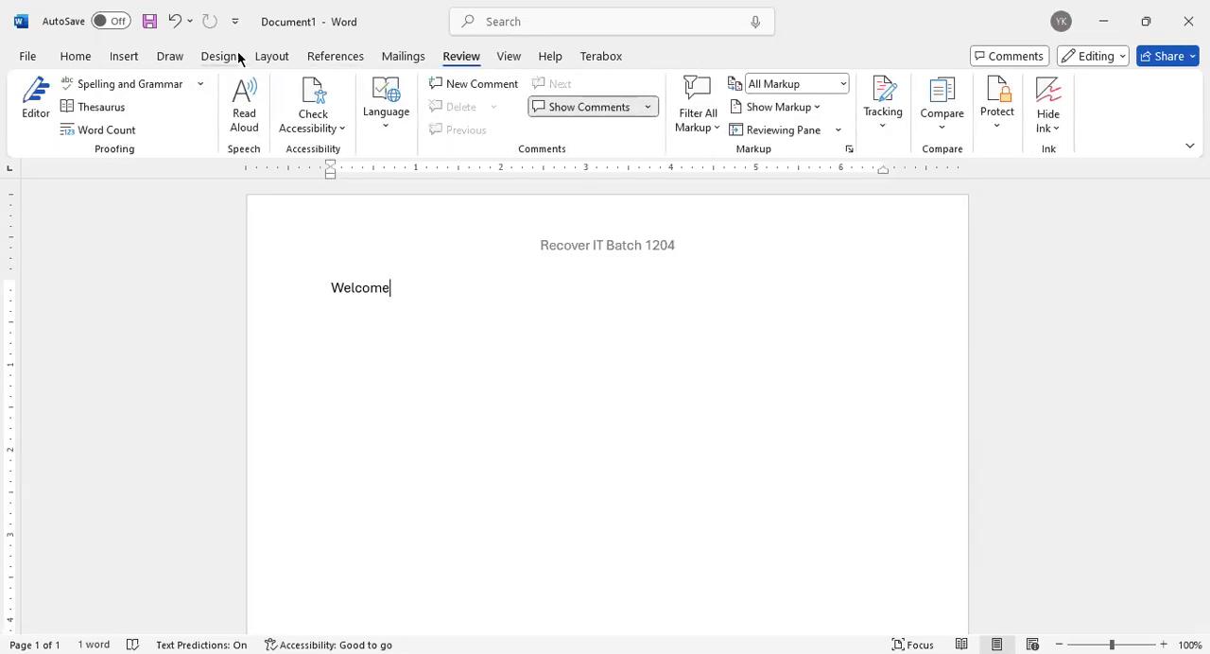
pyautogui.click(272, 56)
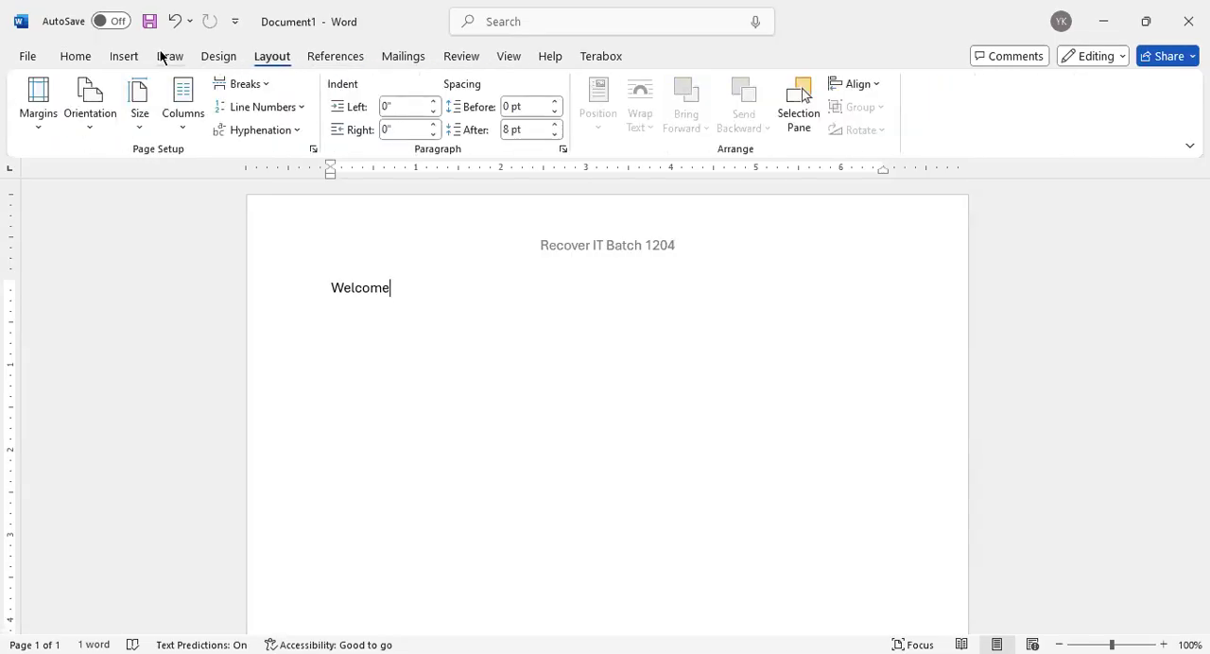
pyautogui.click(120, 59)
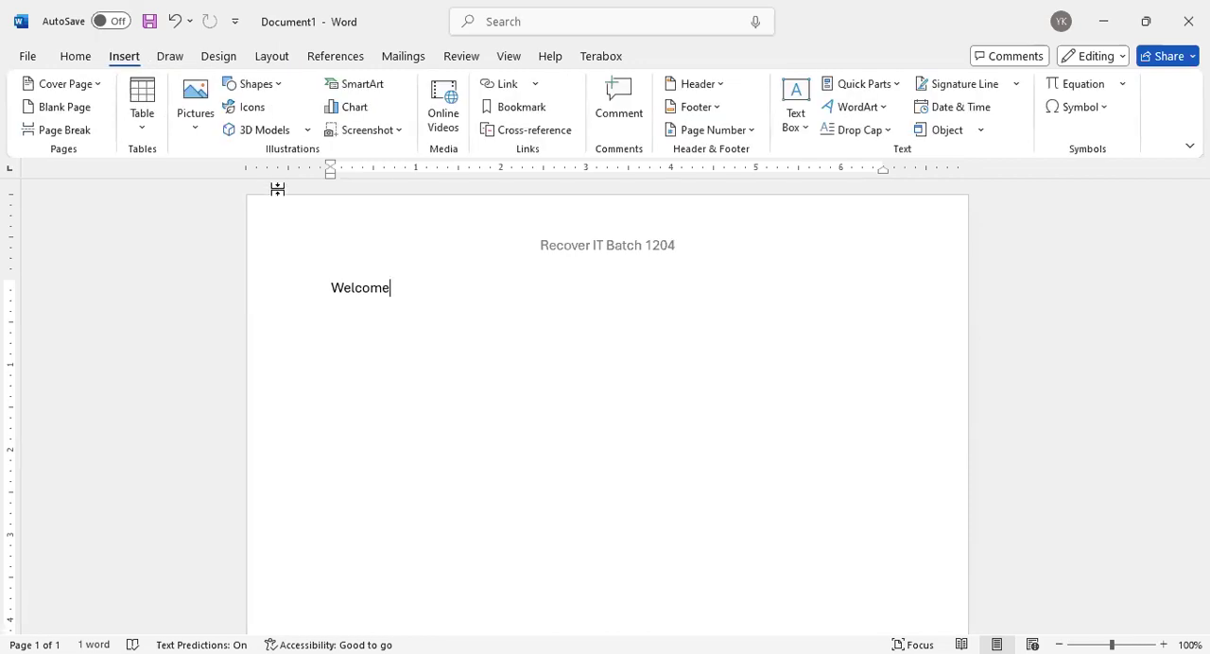
pyautogui.click(66, 113)
pyautogui.scroll(-3, 470, 336)
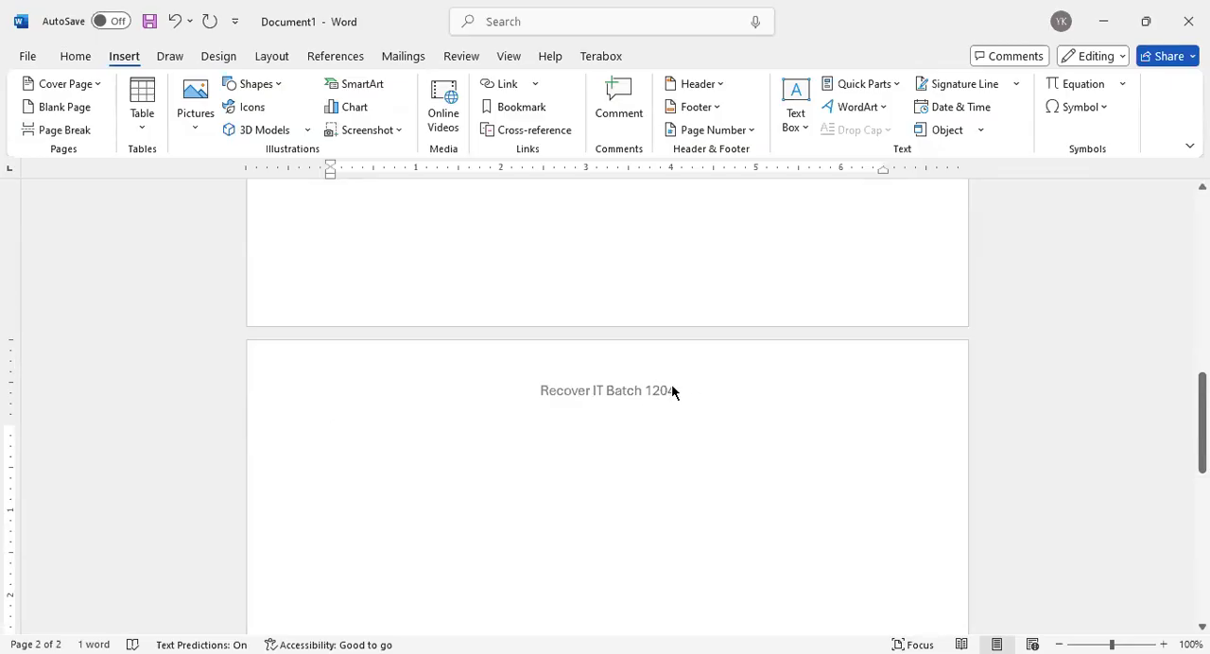
pyautogui.scroll(9, 612, 316)
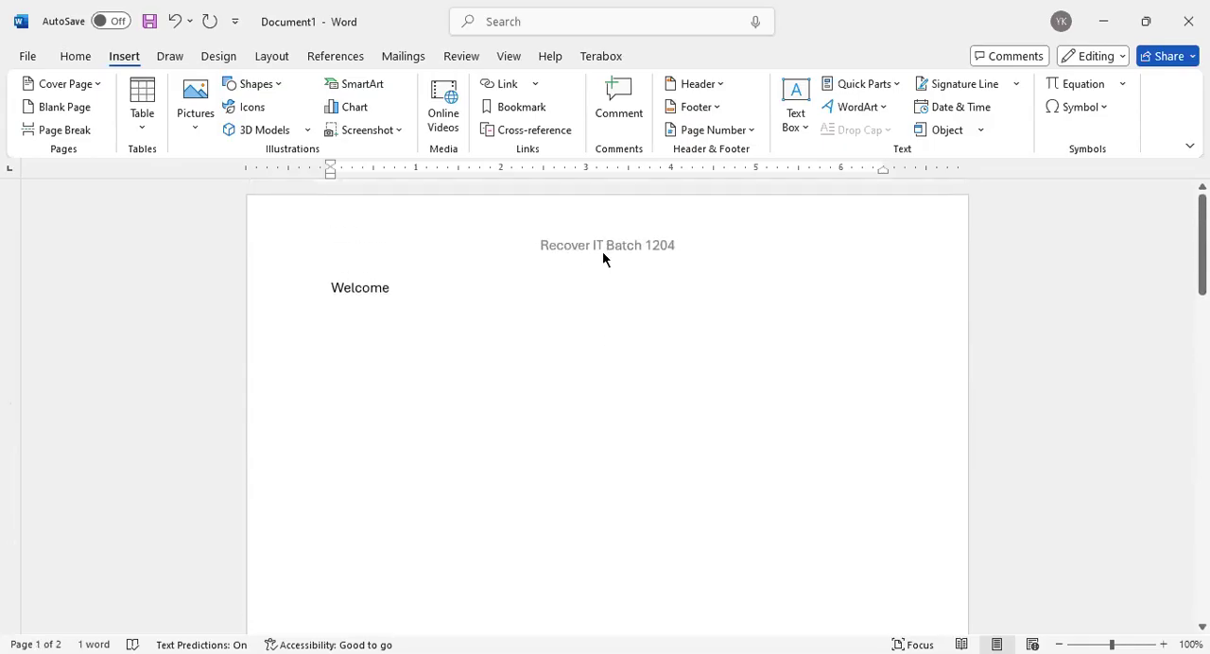
pyautogui.scroll(-10, 602, 255)
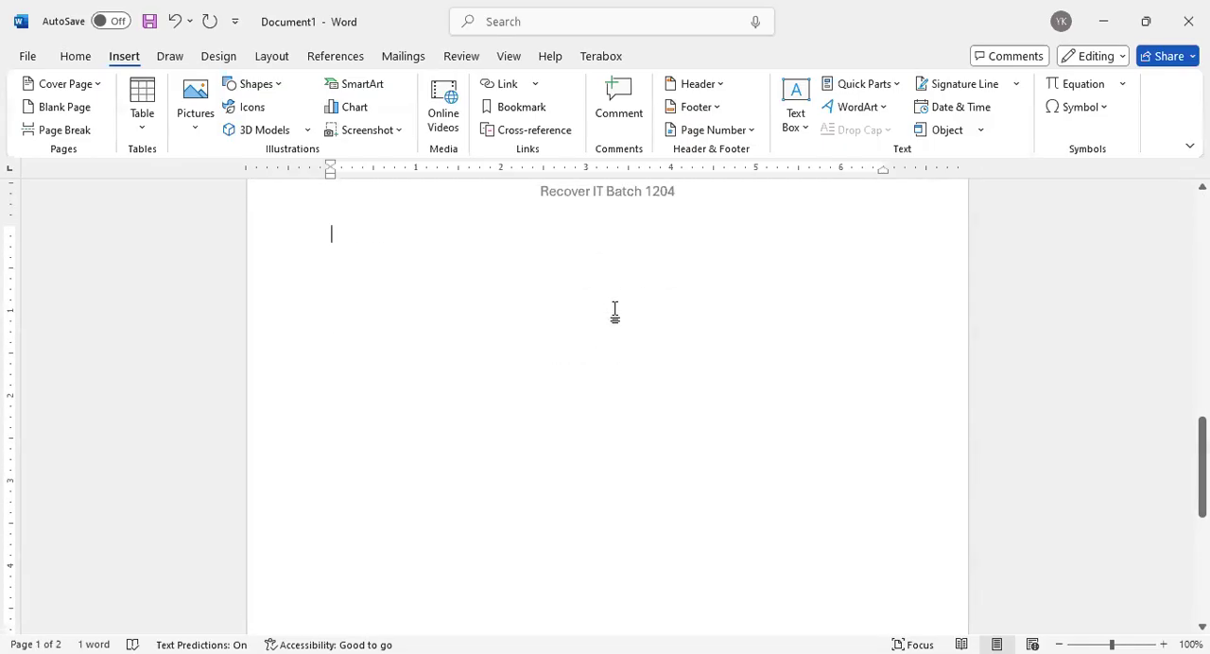
# Enter "Page 1" as the footer text and return to the document body
pyautogui.scroll(2, 532, 330)
pyautogui.doubleClick(336, 281)
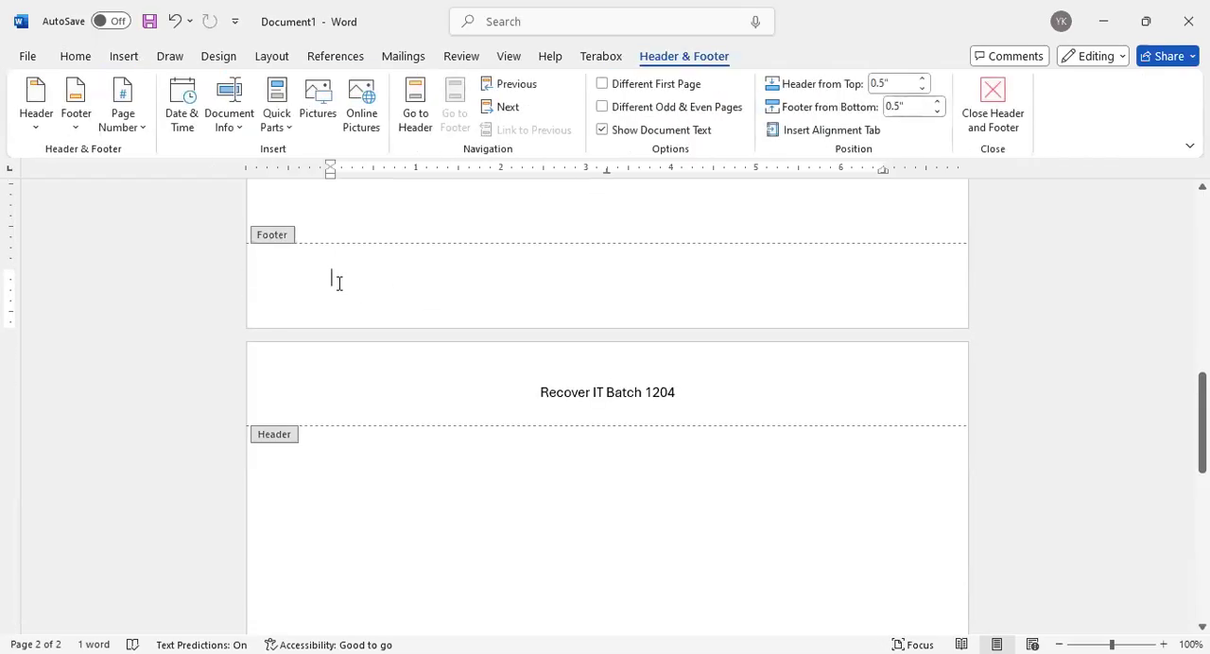
pyautogui.write('Pag')
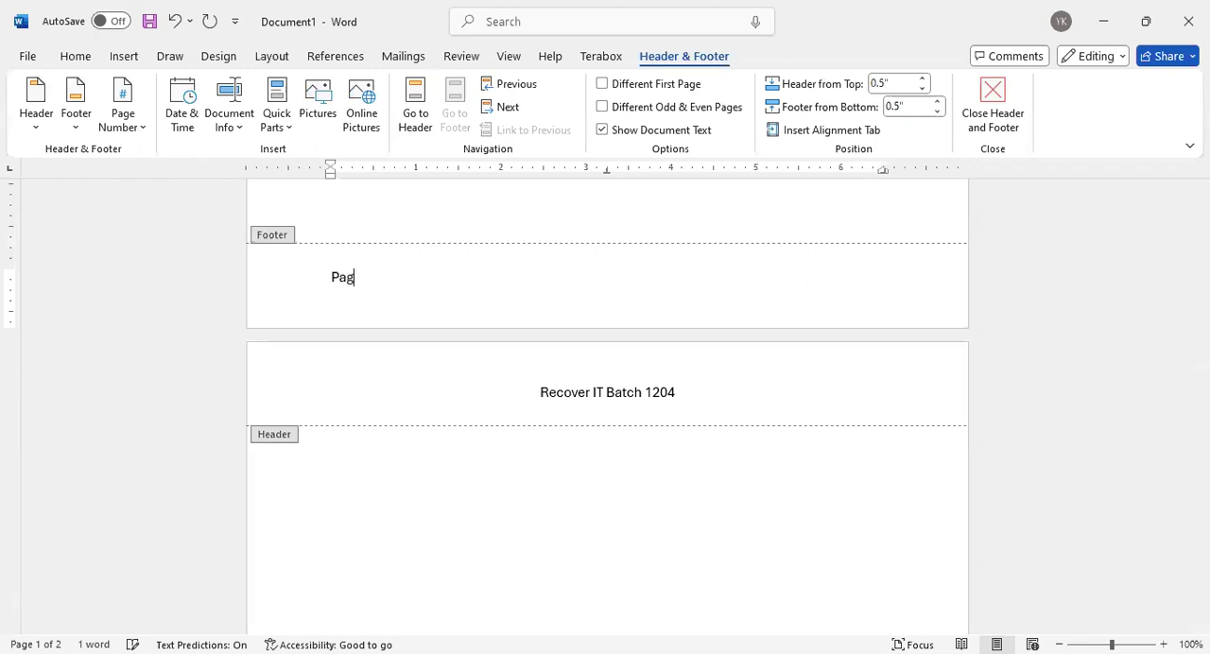
pyautogui.write('e 1')
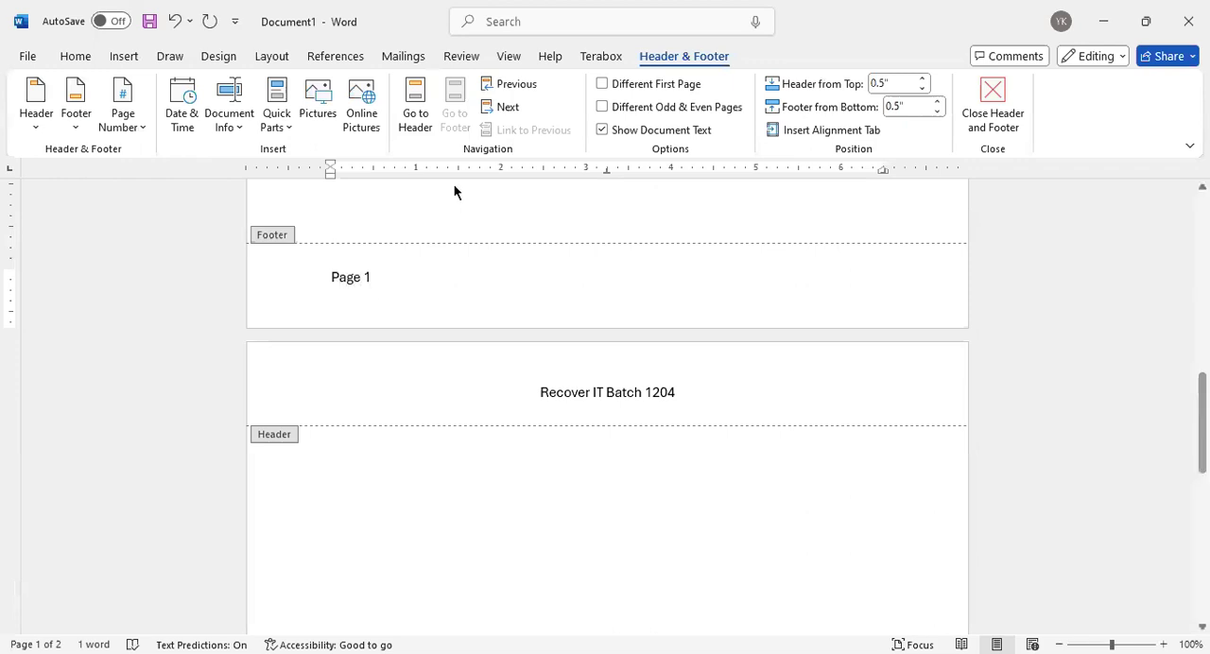
pyautogui.doubleClick(448, 204)
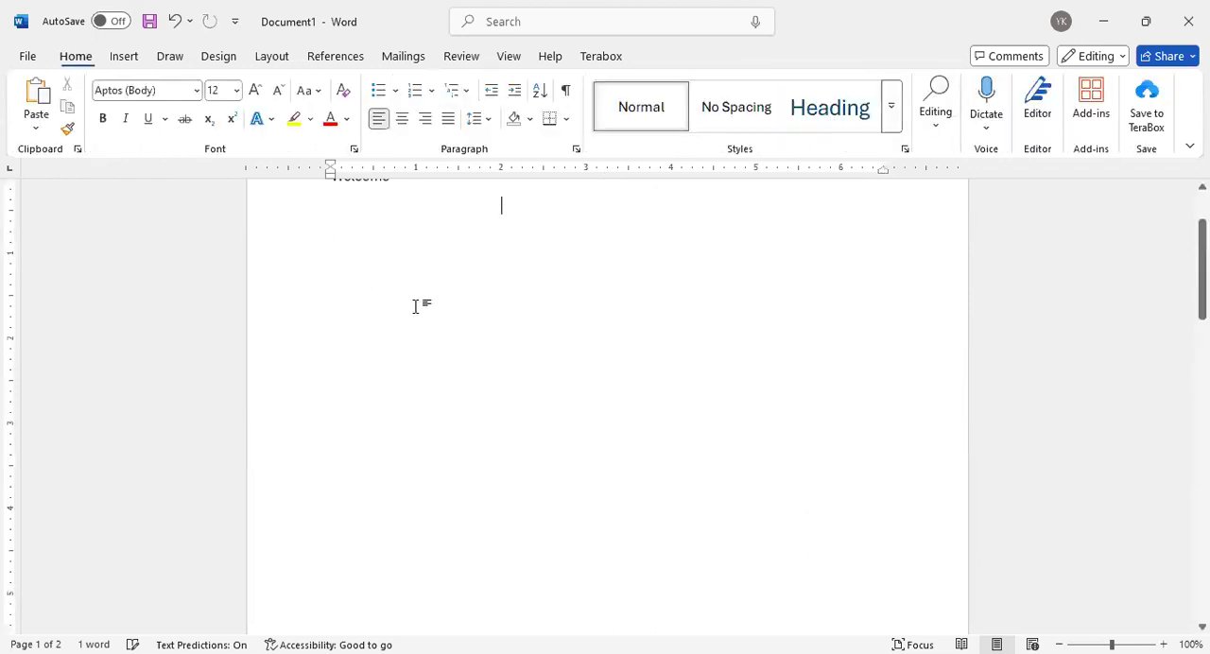
# Examine the header and footer text on both pages of the document
pyautogui.scroll(2, 432, 315)
pyautogui.scroll(-10, 431, 314)
pyautogui.scroll(2, 425, 330)
pyautogui.scroll(-8, 572, 386)
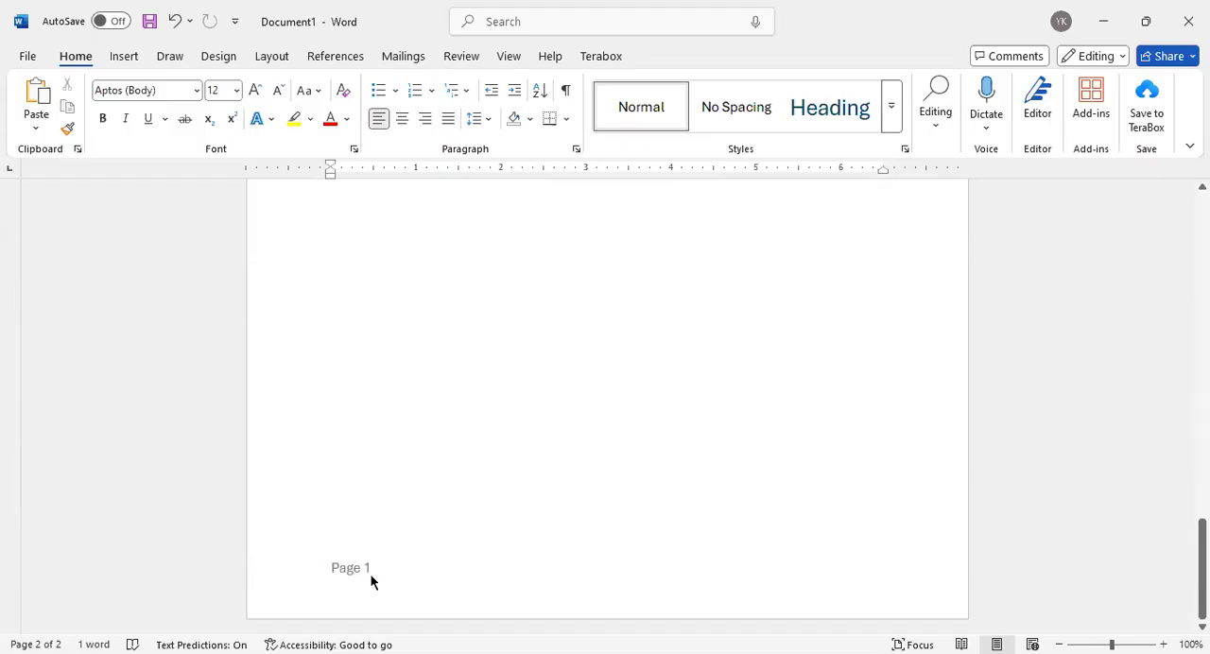
pyautogui.scroll(6, 451, 373)
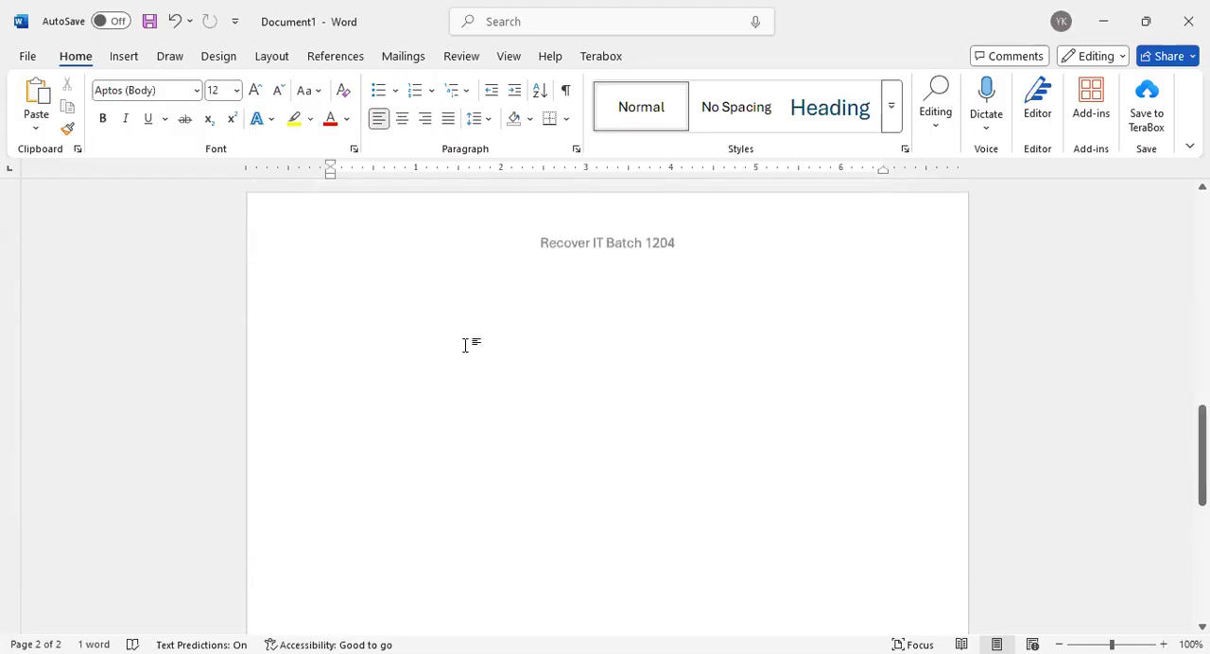
pyautogui.scroll(10, 539, 259)
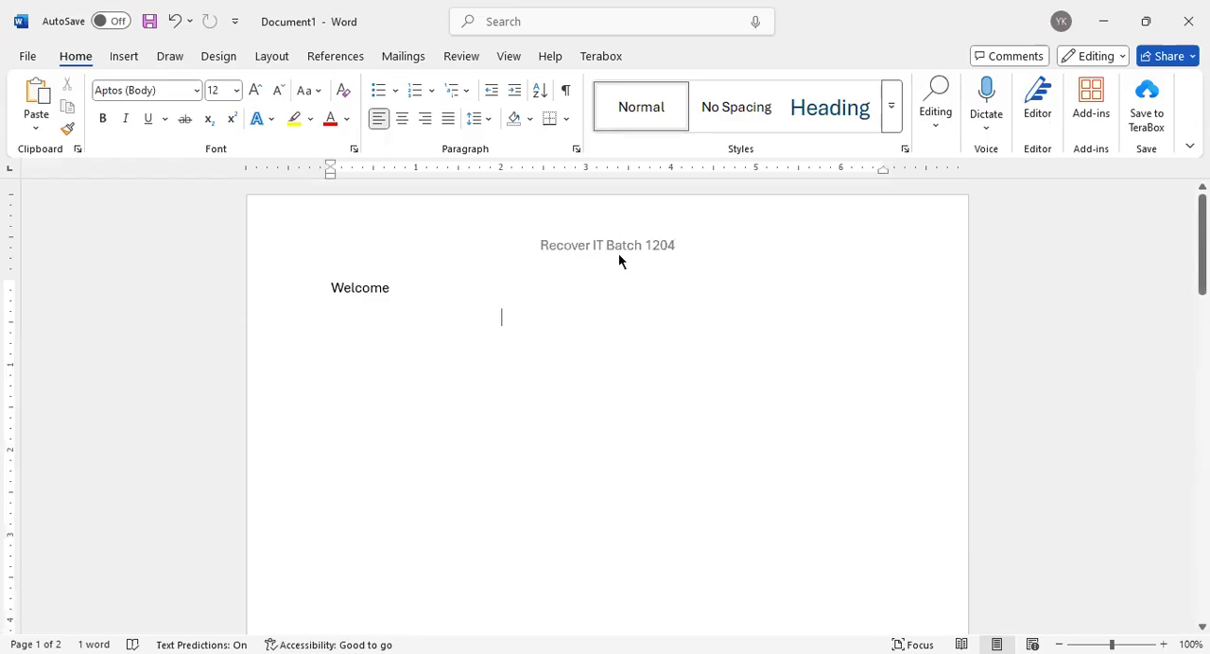
pyautogui.scroll(-1, 619, 253)
pyautogui.scroll(-10, 619, 311)
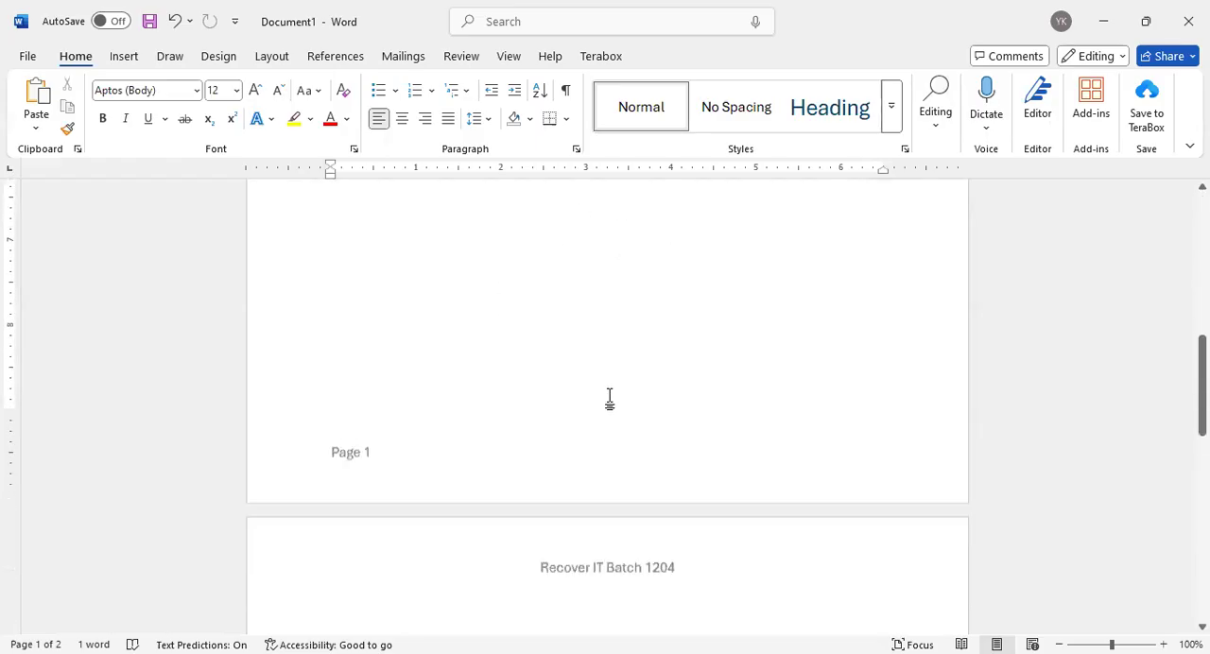
pyautogui.scroll(-2, 597, 429)
pyautogui.scroll(5, 595, 332)
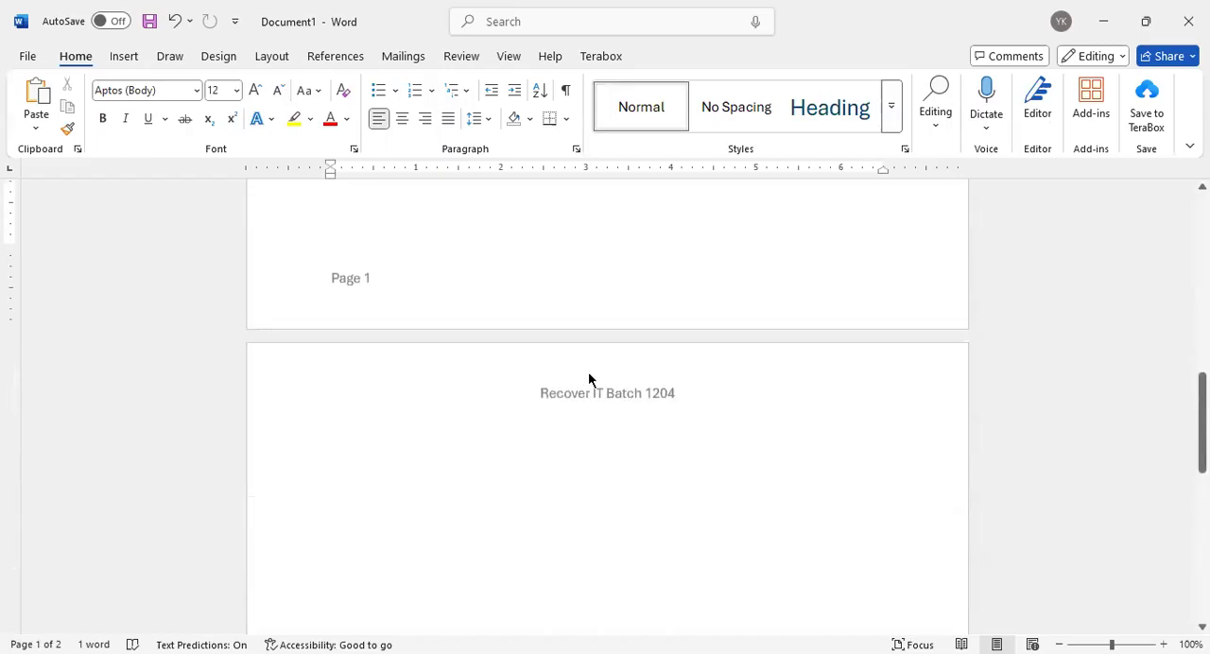
pyautogui.scroll(9, 594, 386)
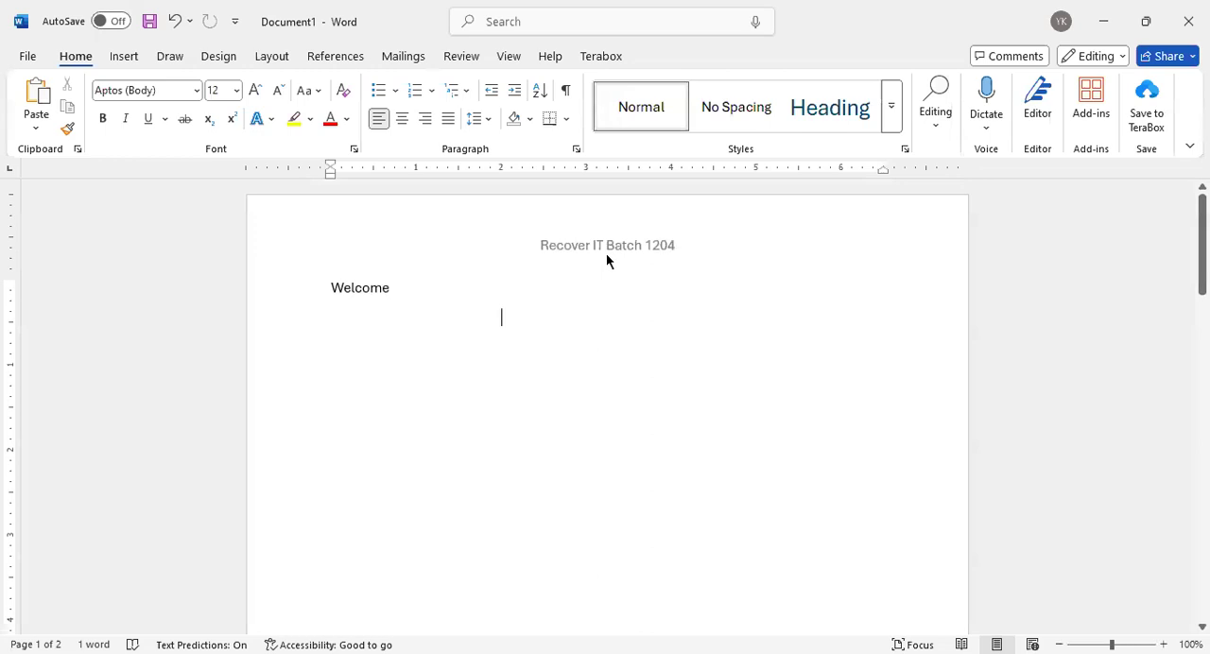
# Give the first page a different header reading "Class 01" and check the second page's header and footer
pyautogui.doubleClick(606, 246)
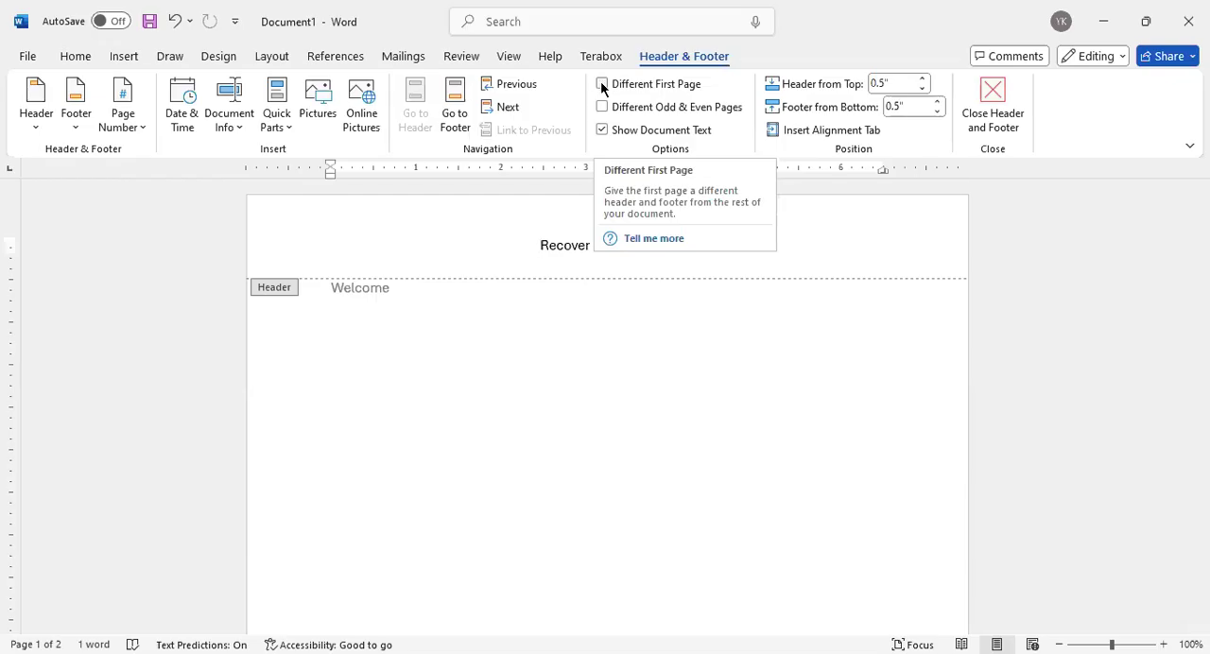
pyautogui.click(652, 85)
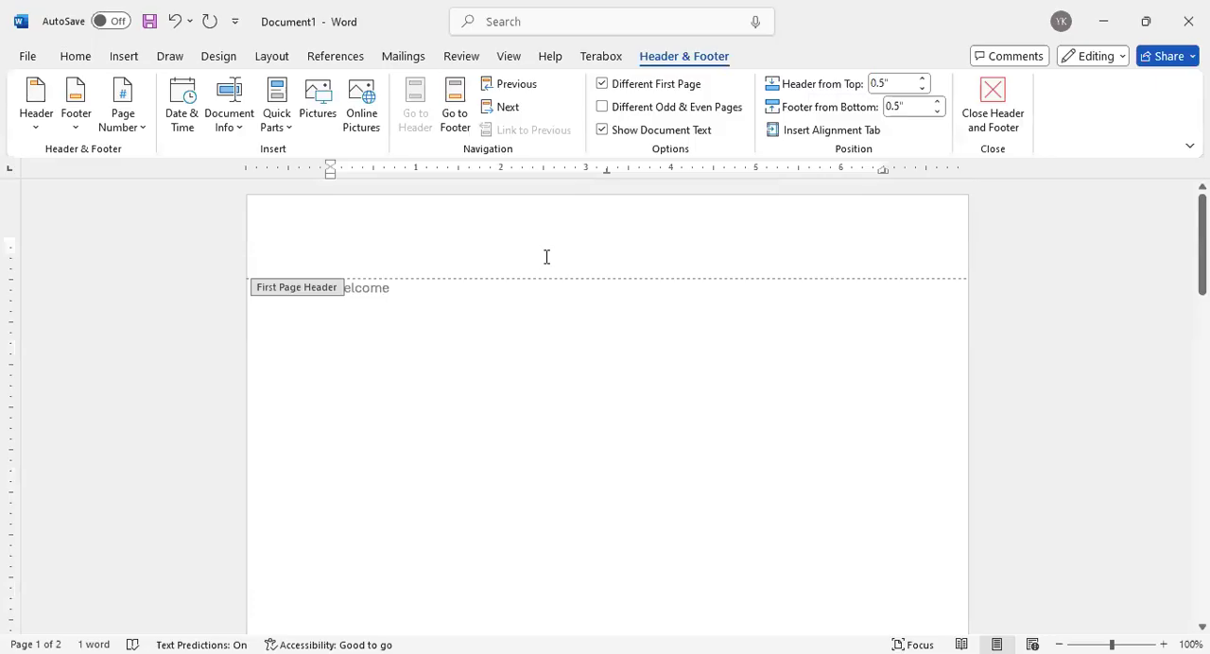
pyautogui.write('Class ')
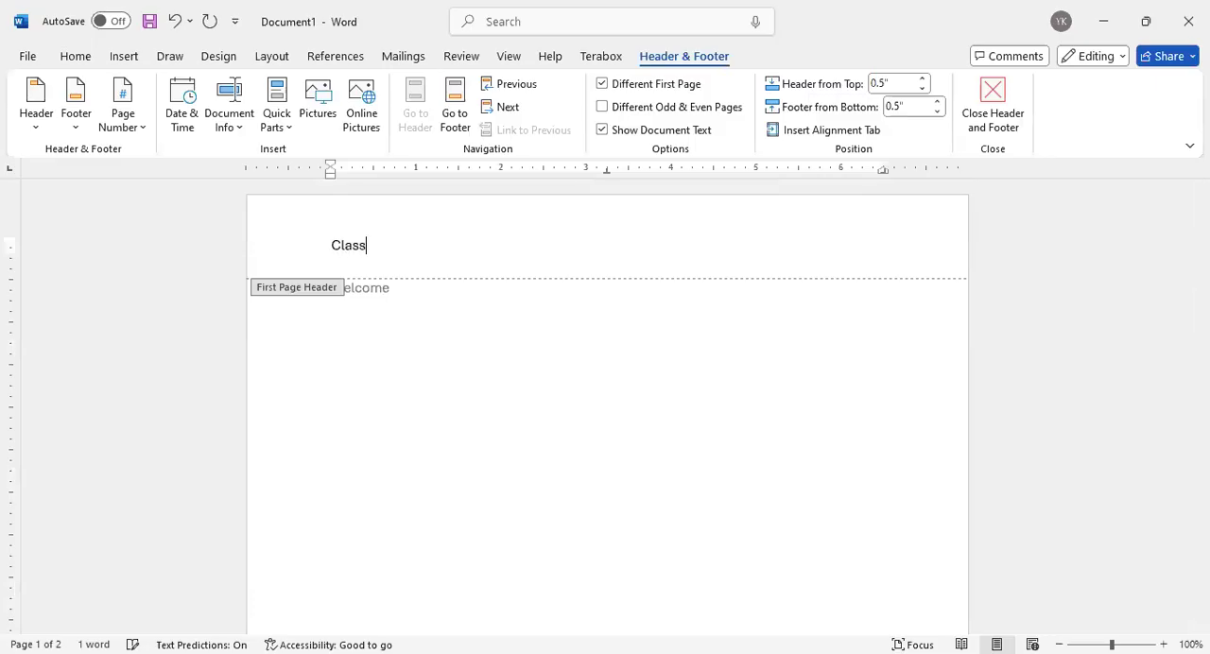
pyautogui.write('01')
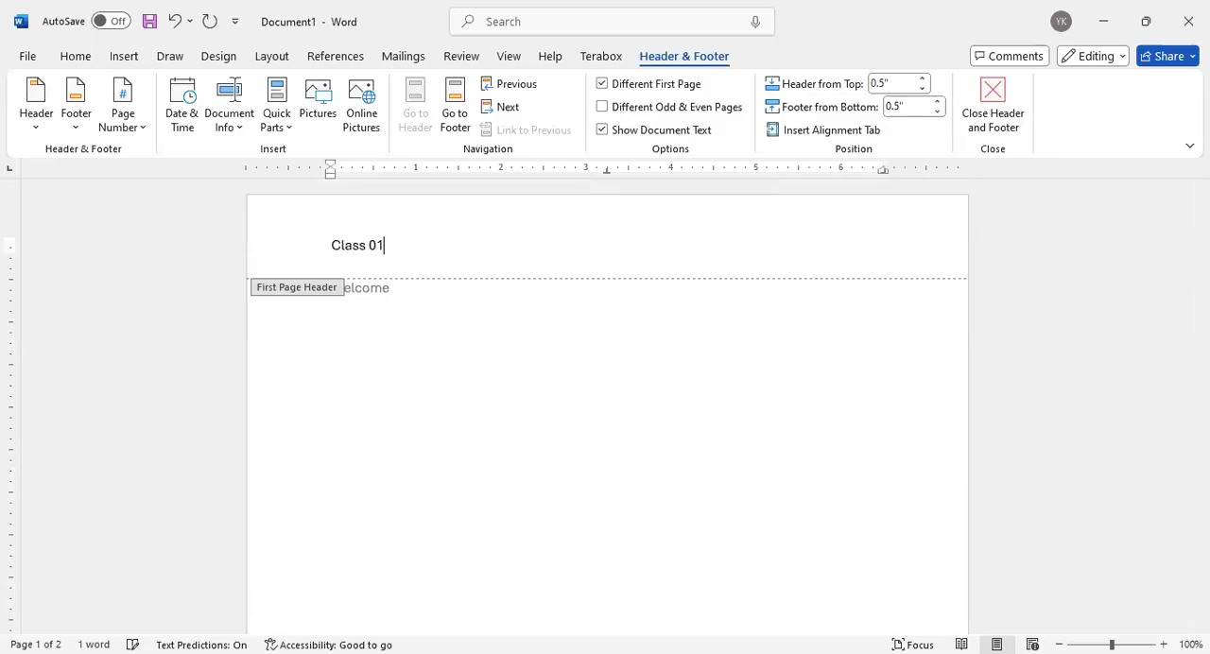
pyautogui.doubleClick(511, 362)
pyautogui.scroll(-10, 511, 363)
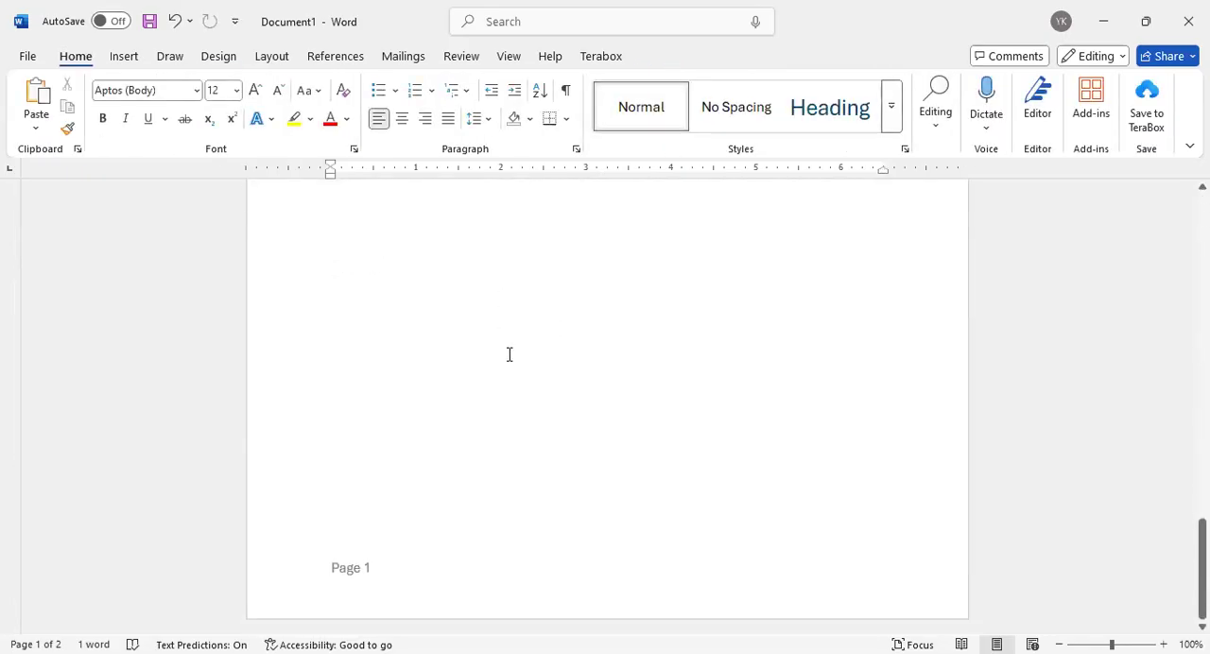
pyautogui.scroll(10, 505, 349)
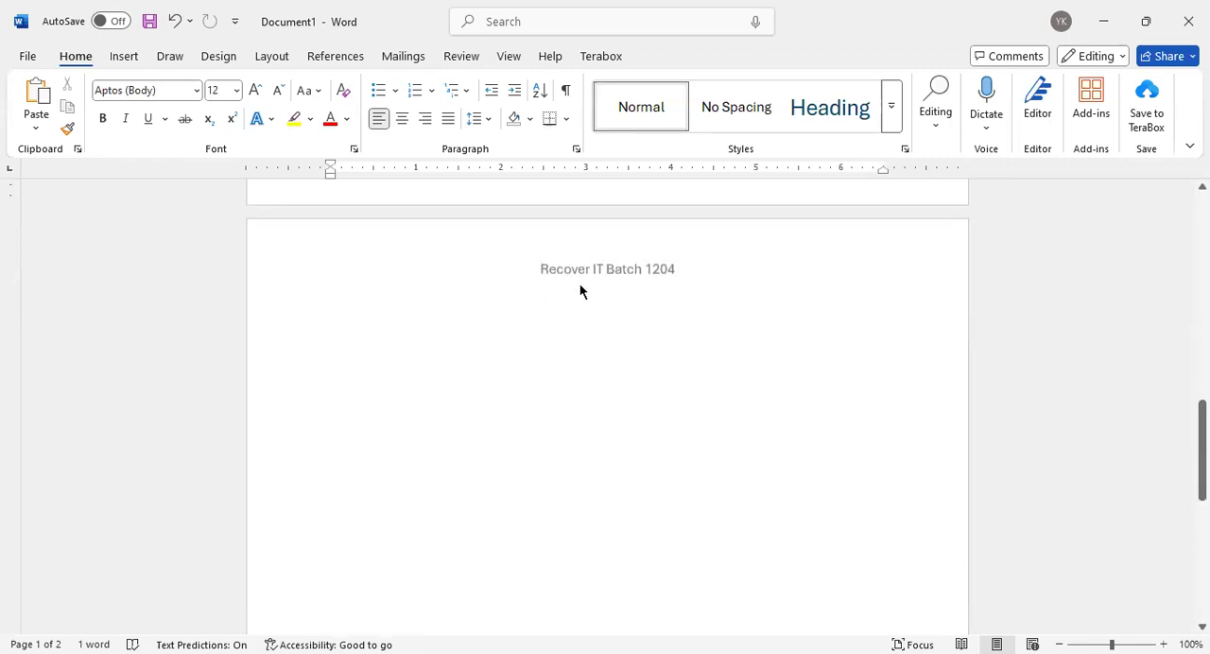
# Insert another blank page from the second page's body to add a third page
pyautogui.click(603, 331)
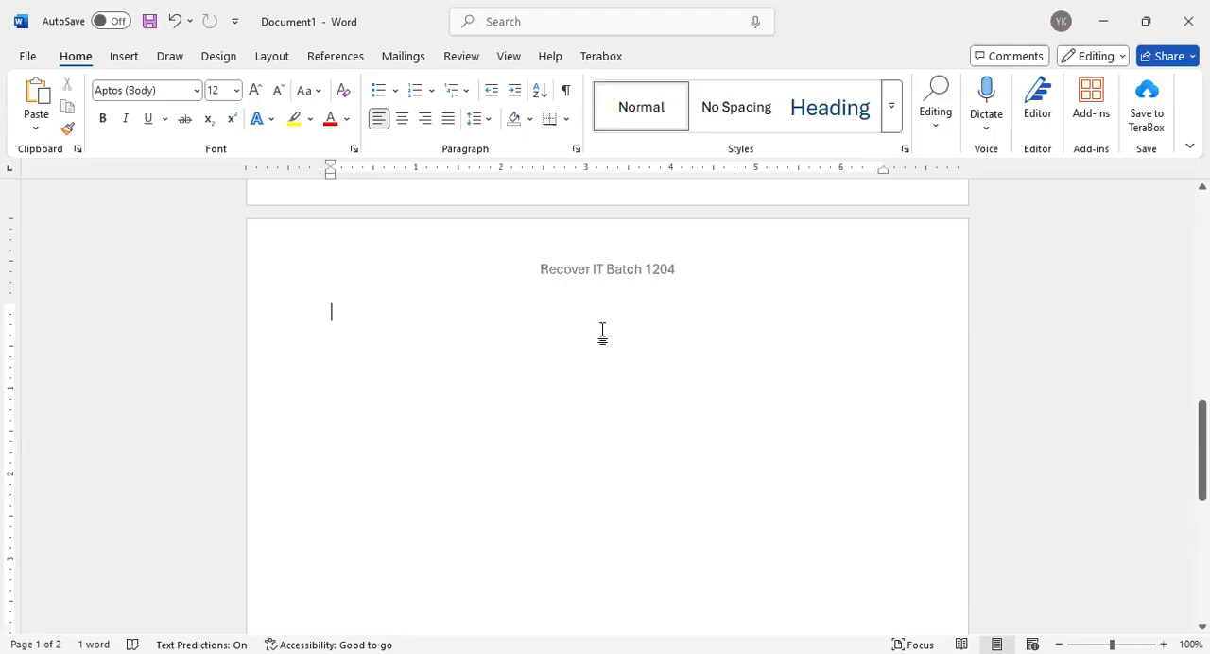
pyautogui.click(128, 57)
pyautogui.scroll(6, 114, 92)
pyautogui.scroll(-7, 532, 289)
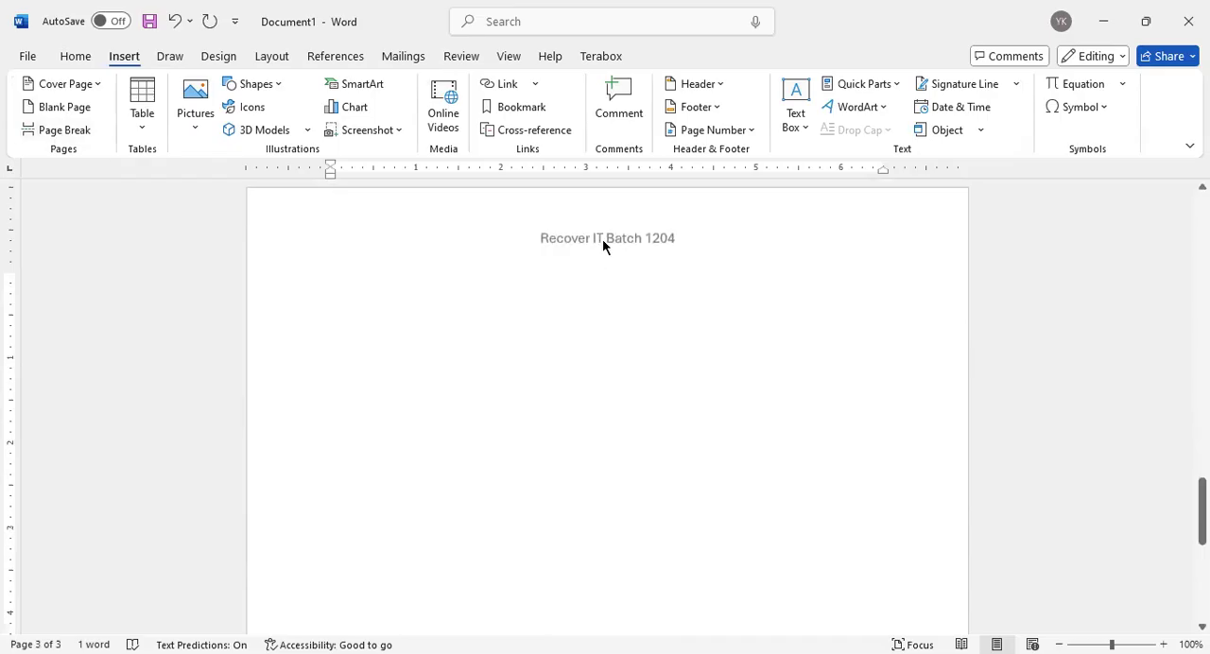
# Remove "1204" from the third page's header, return to the body, and check the second page's header
pyautogui.doubleClick(602, 238)
pyautogui.click(688, 241)
pyautogui.moveTo(688, 241); pyautogui.dragTo(647, 238)
pyautogui.press('BackSpace')
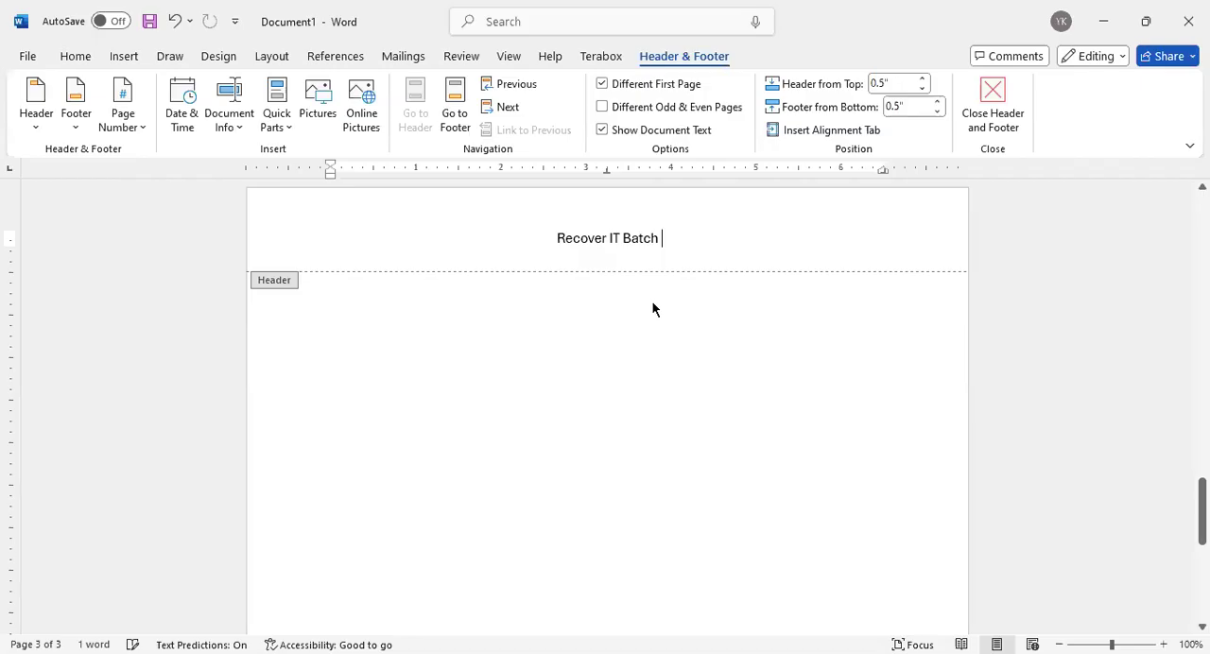
pyautogui.doubleClick(610, 411)
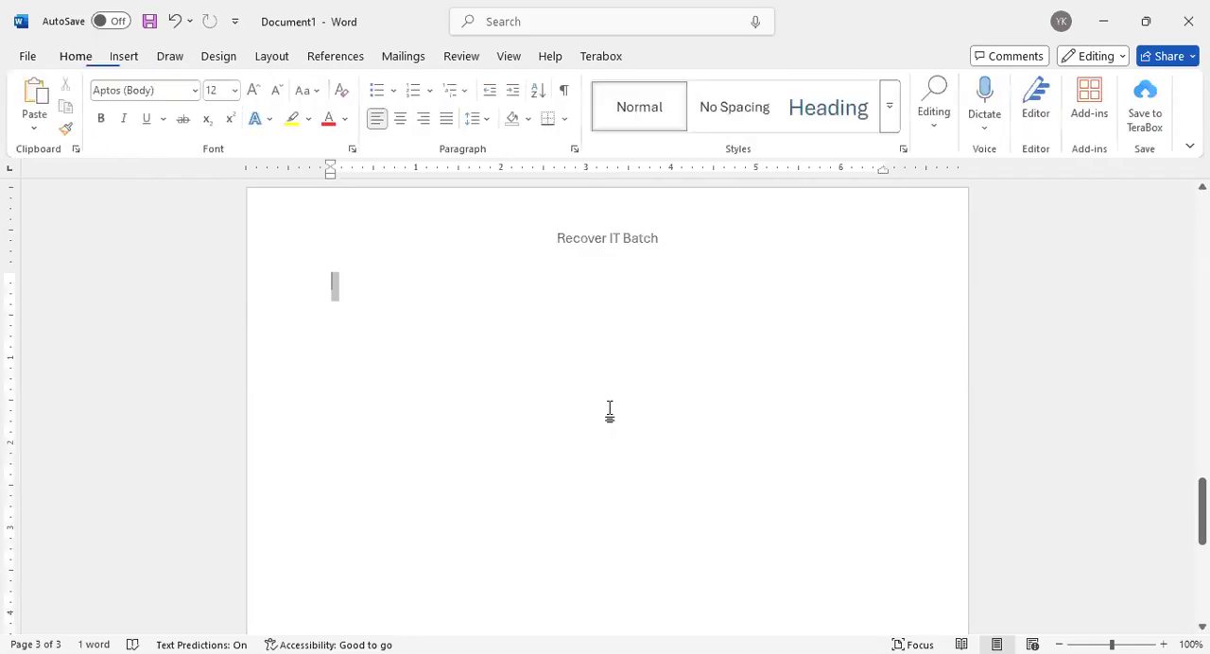
pyautogui.scroll(8, 608, 340)
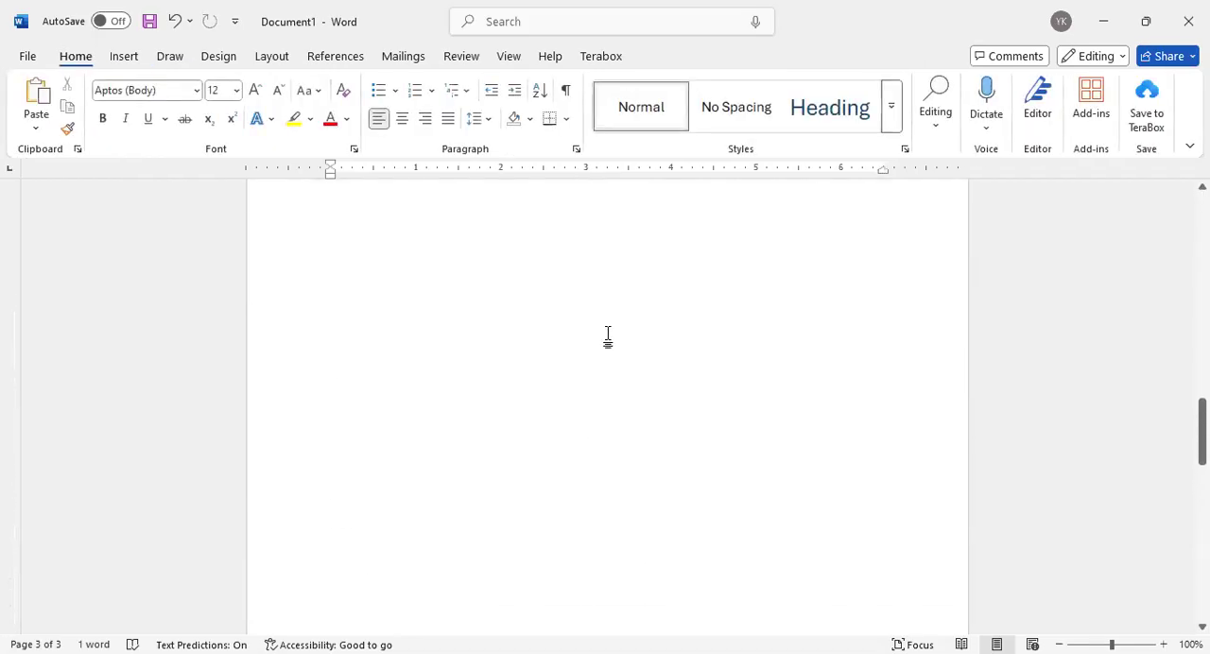
pyautogui.scroll(5, 608, 337)
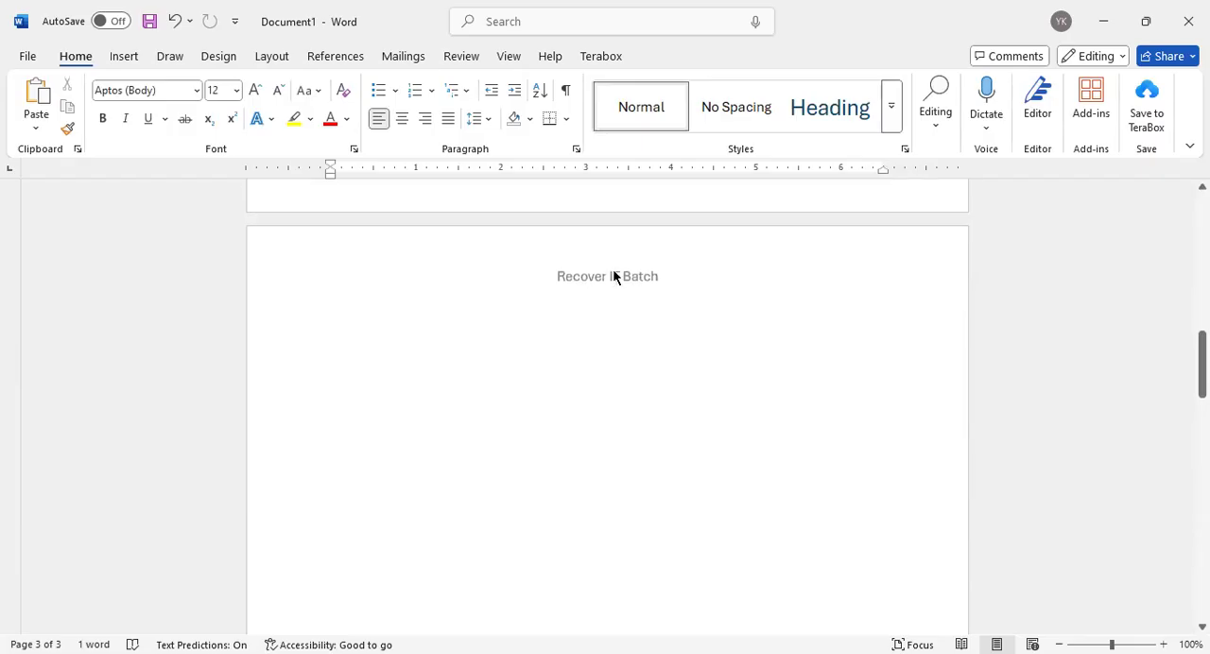
# Open the first page's header for editing, turn off Different First Page and try to hide the document text
pyautogui.scroll(10, 593, 307)
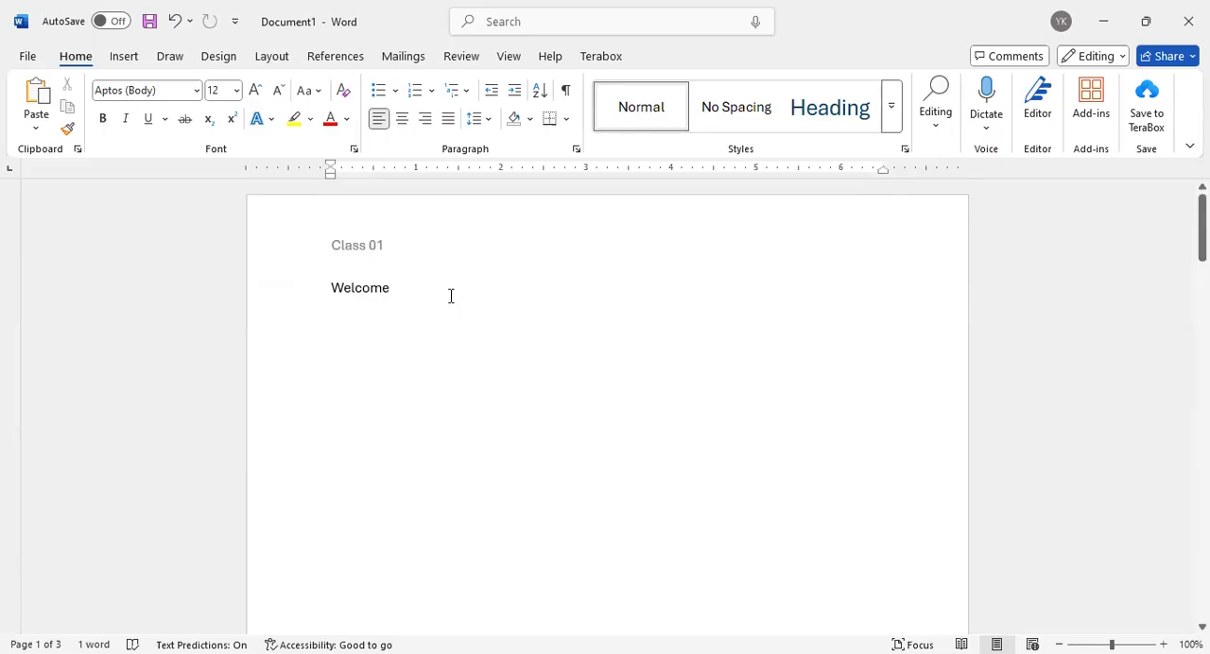
pyautogui.scroll(-5, 463, 251)
pyautogui.scroll(5, 434, 248)
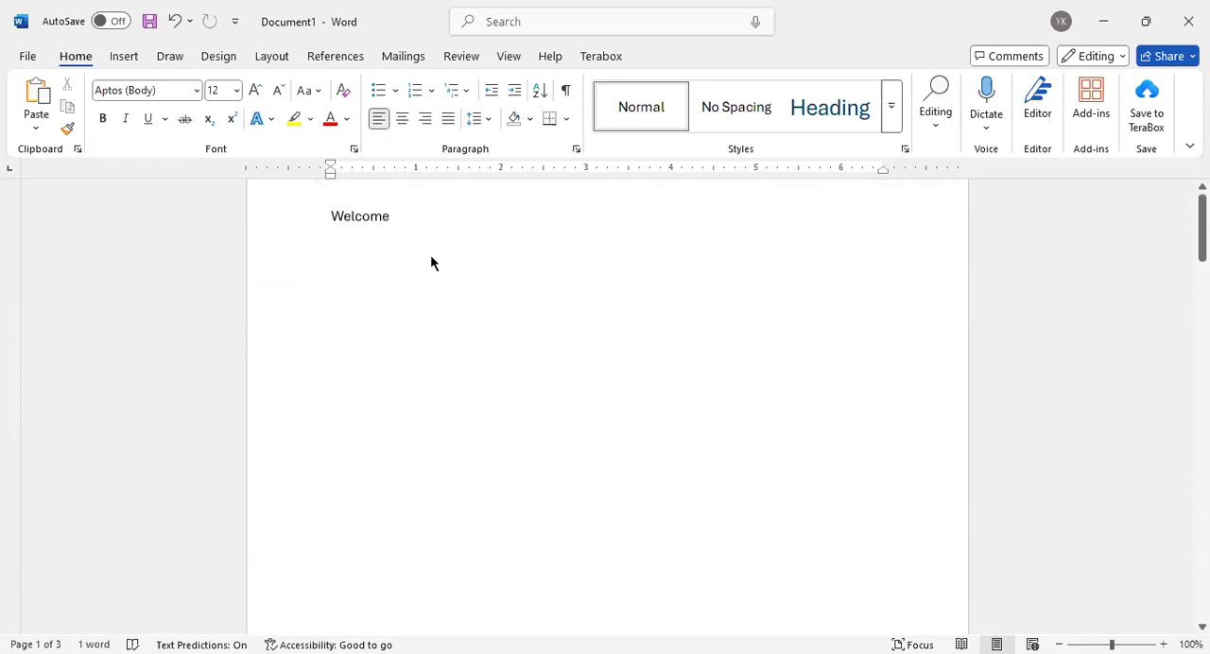
pyautogui.doubleClick(428, 251)
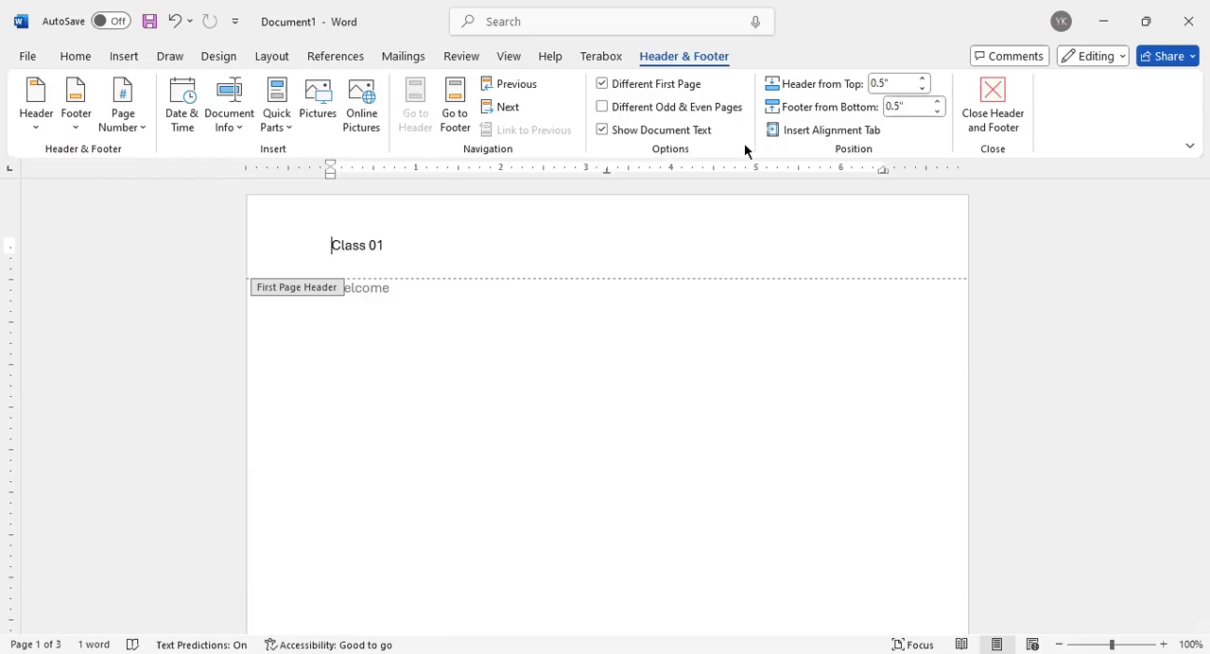
pyautogui.click(630, 87)
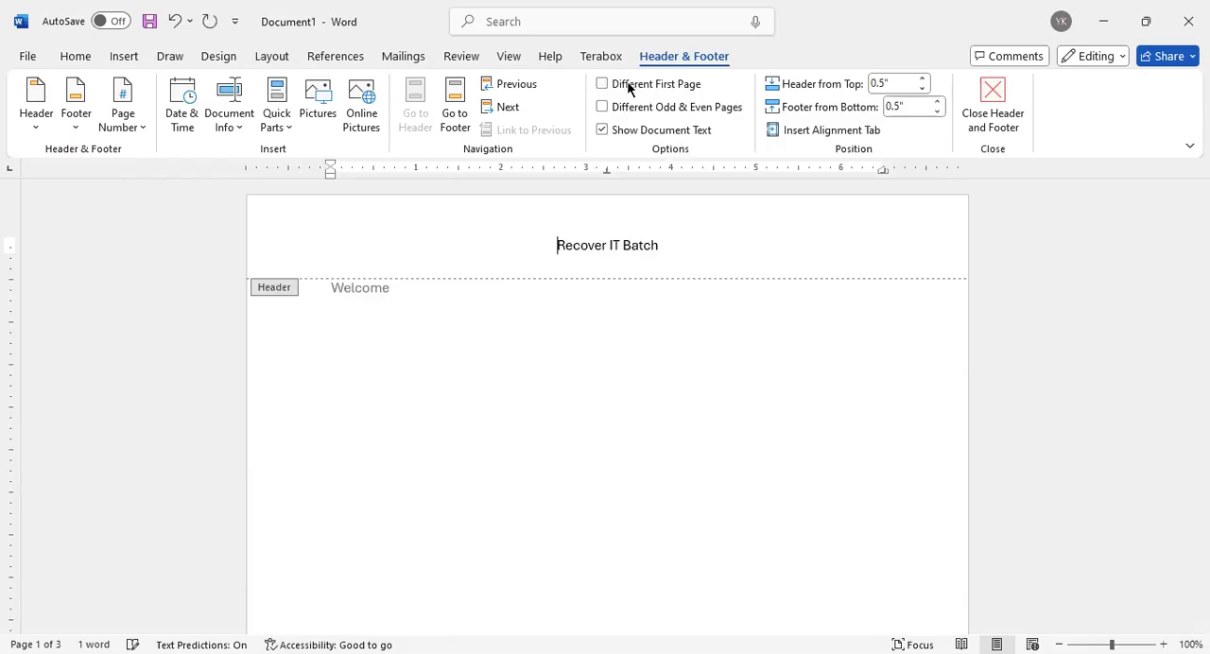
pyautogui.click(613, 128)
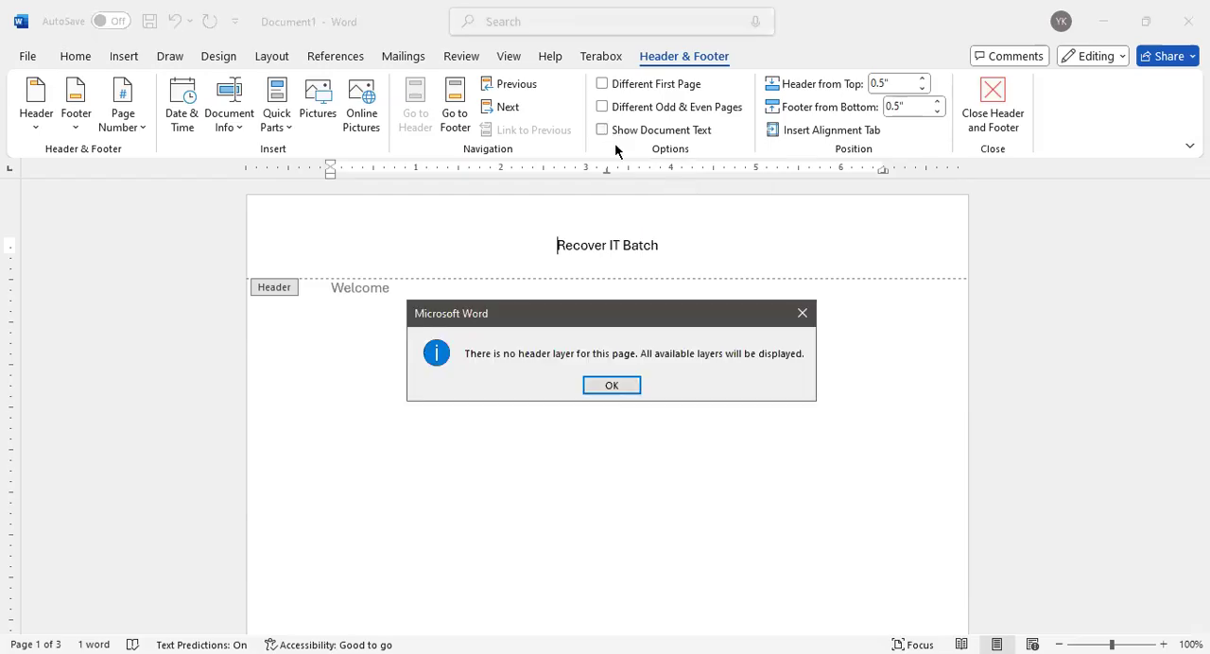
pyautogui.click(627, 384)
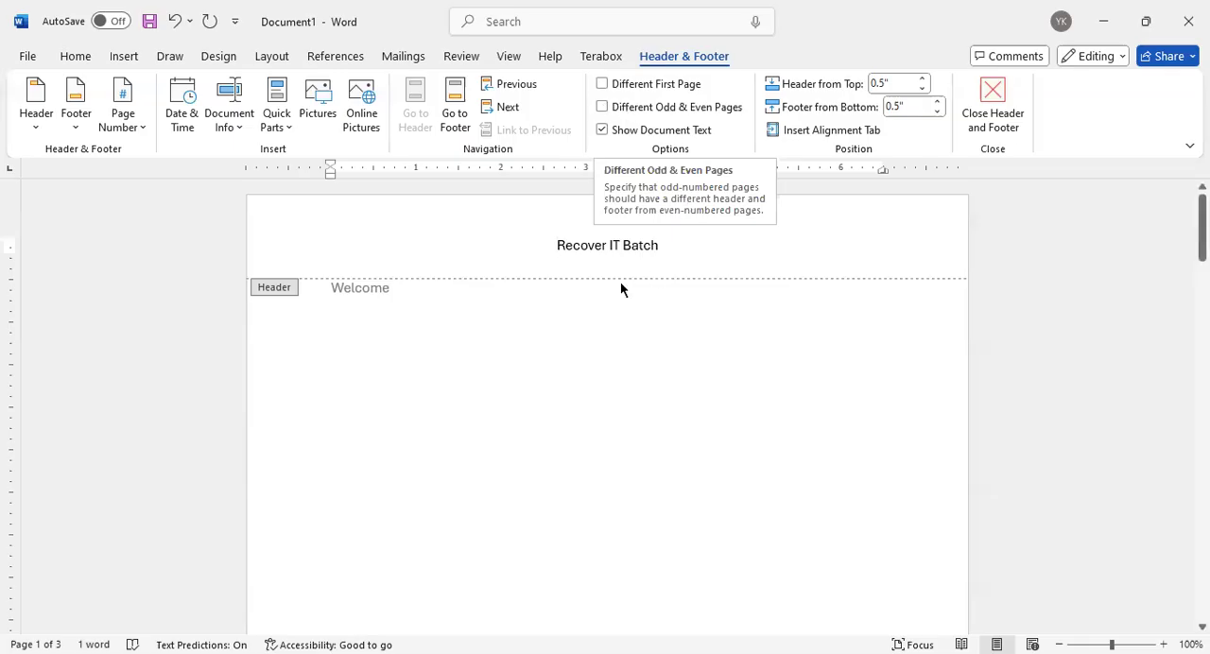
# Compare the header text on the first and second pages and look at the first page's footer
pyautogui.moveTo(556, 247); pyautogui.dragTo(673, 249)
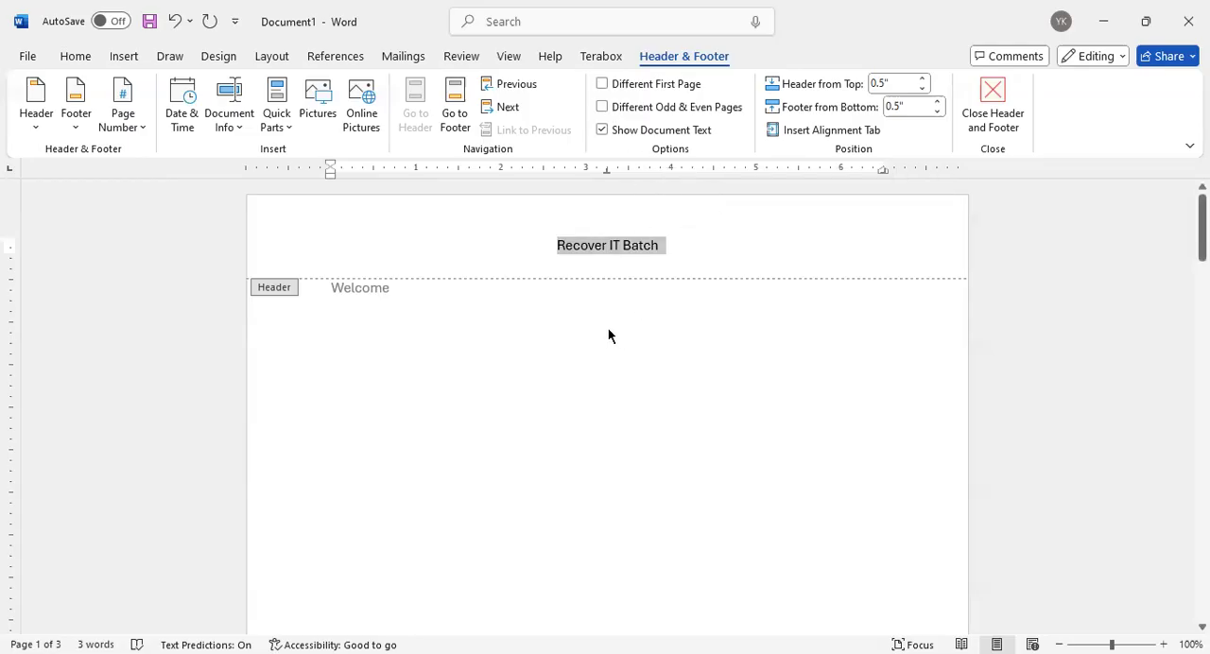
pyautogui.click(503, 264)
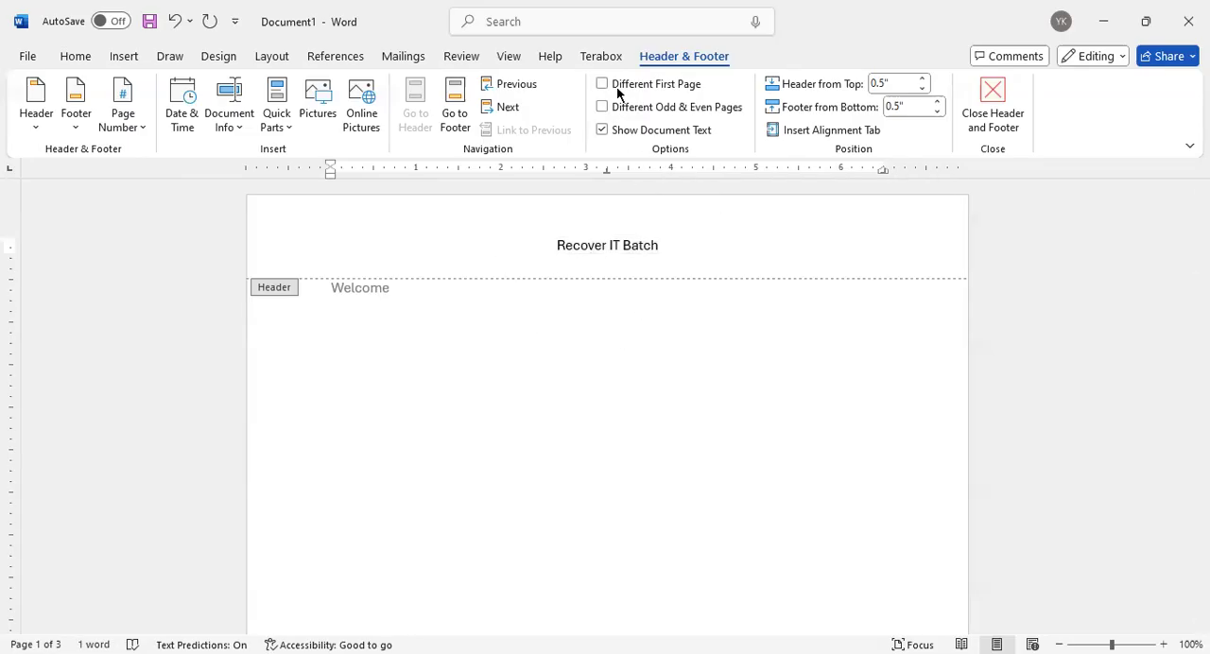
pyautogui.click(672, 244)
pyautogui.tripleClick(605, 245)
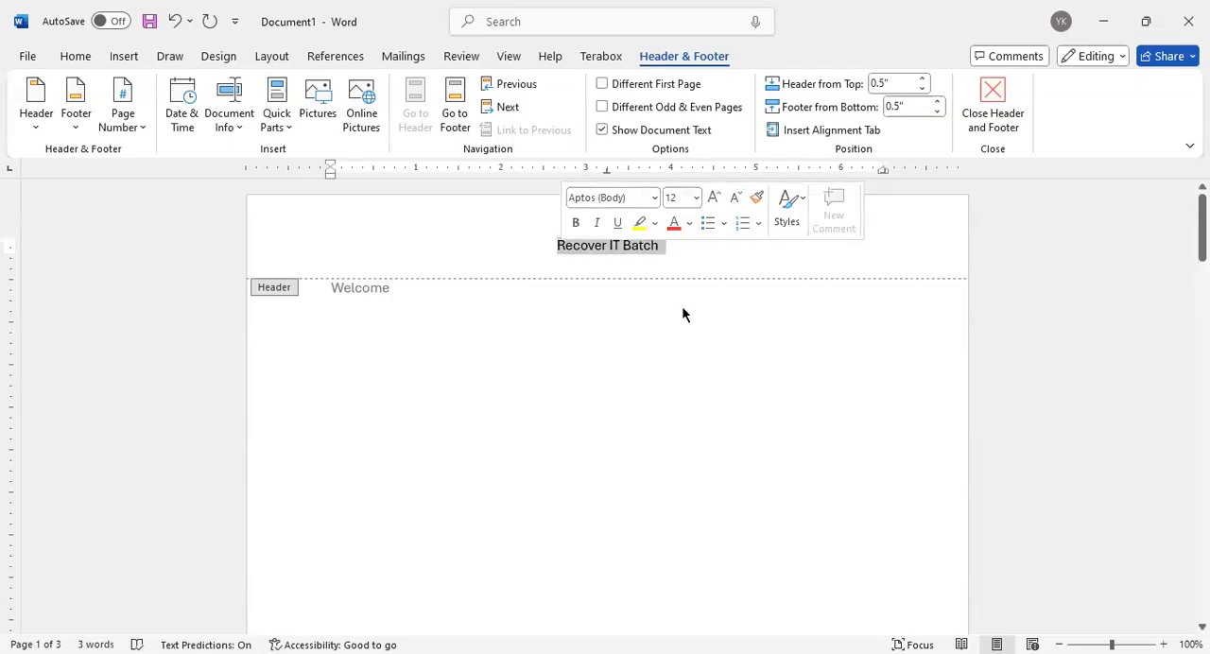
pyautogui.click(644, 251)
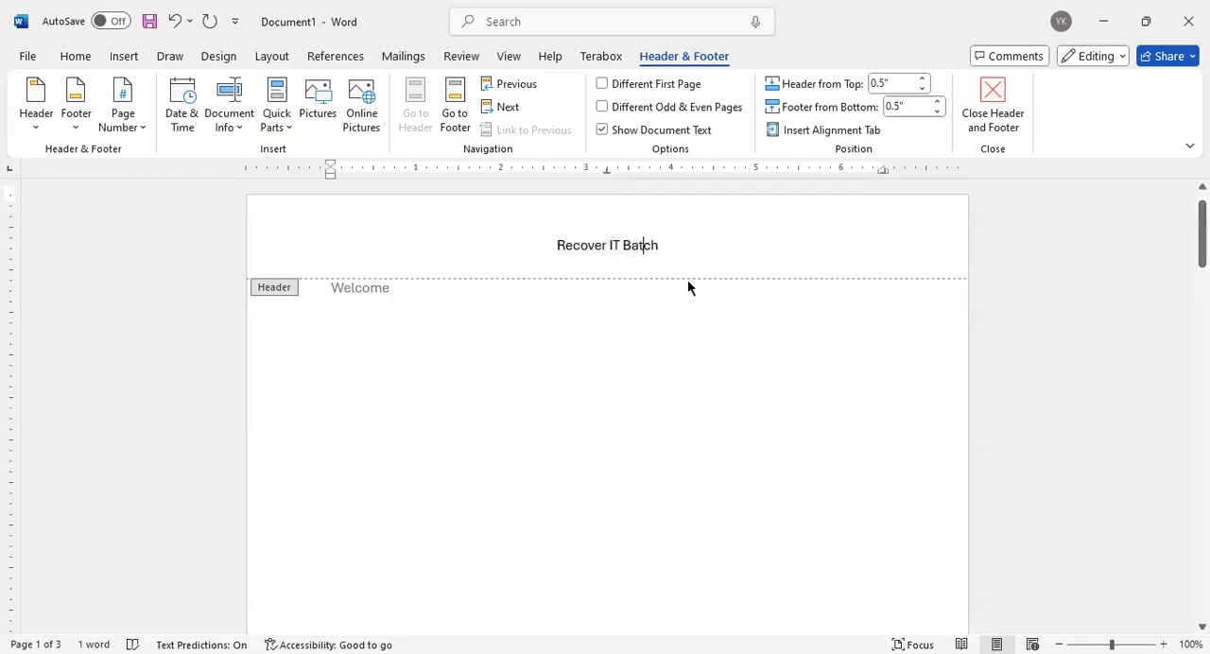
pyautogui.scroll(-8, 687, 283)
pyautogui.scroll(-3, 683, 319)
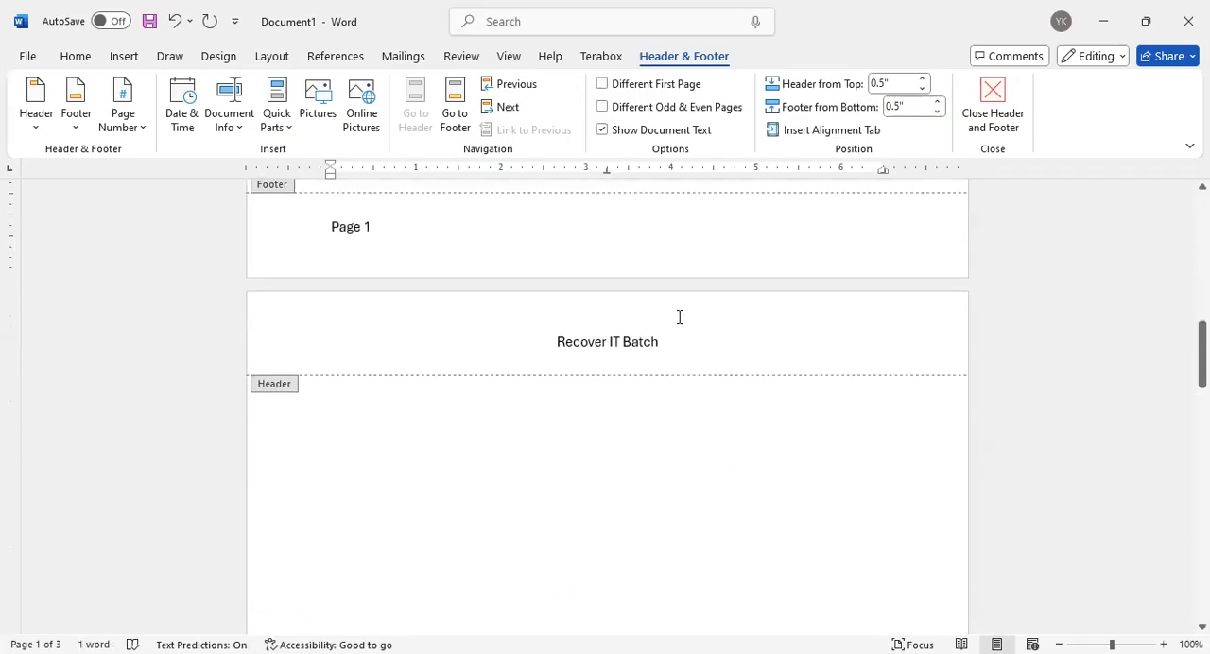
pyautogui.scroll(1, 679, 318)
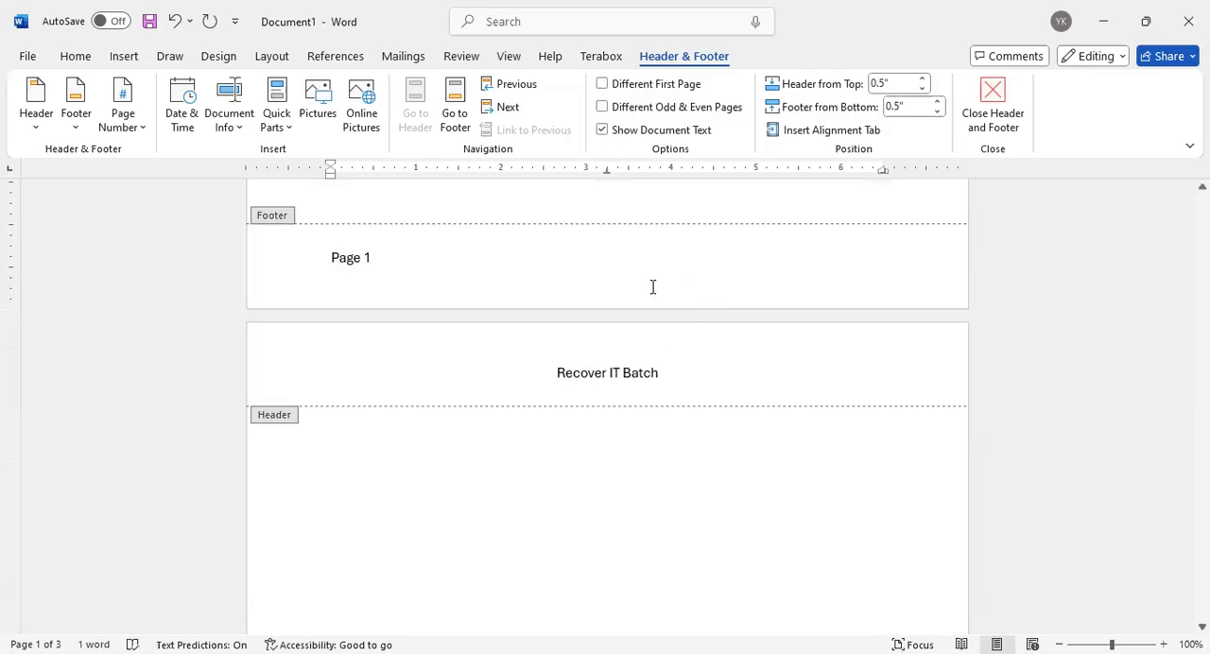
# Turn Different First Page on from the second page's header and try to hide the document text again
pyautogui.click(680, 376)
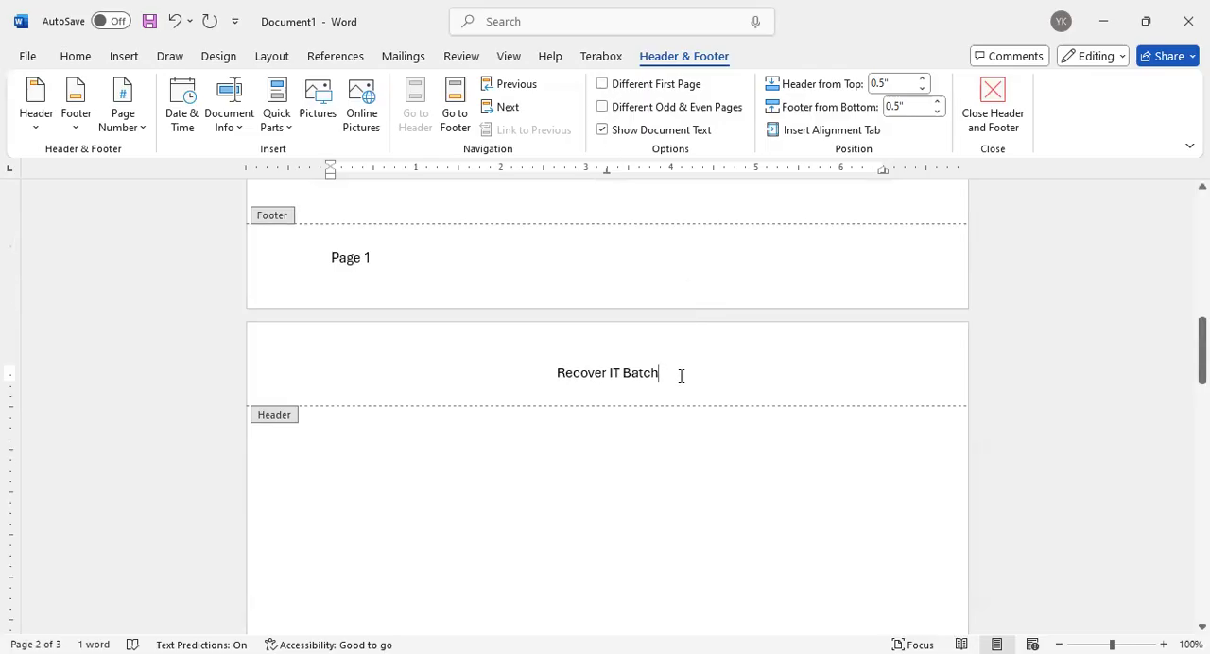
pyautogui.click(602, 83)
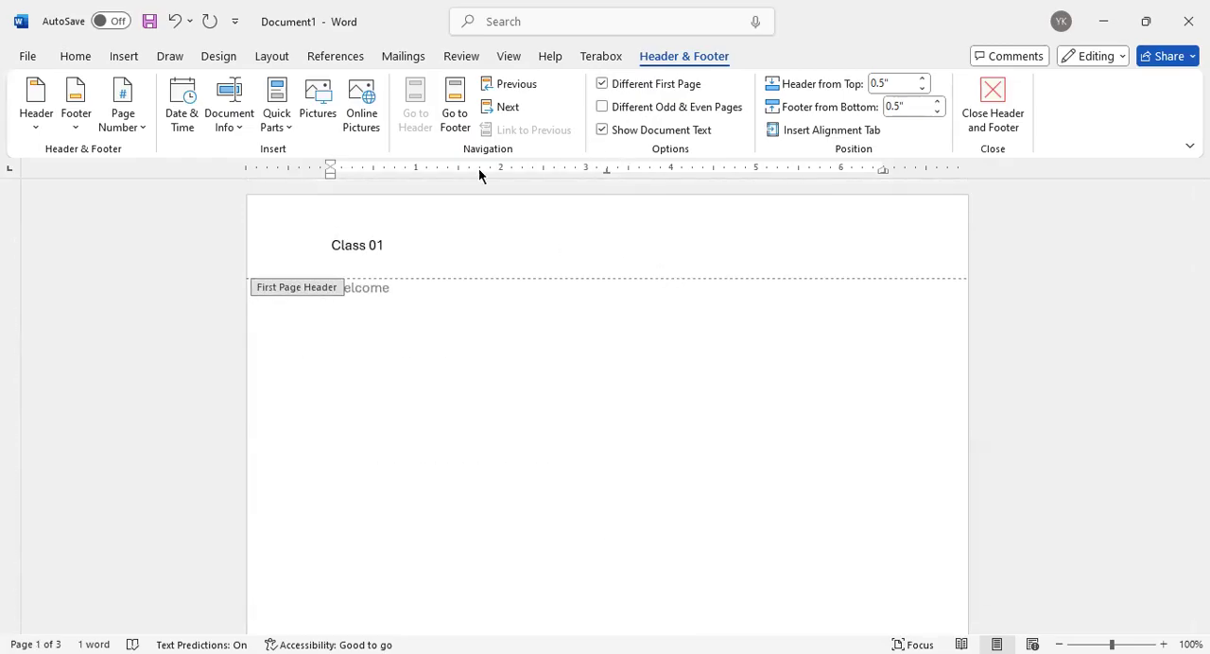
pyautogui.click(603, 129)
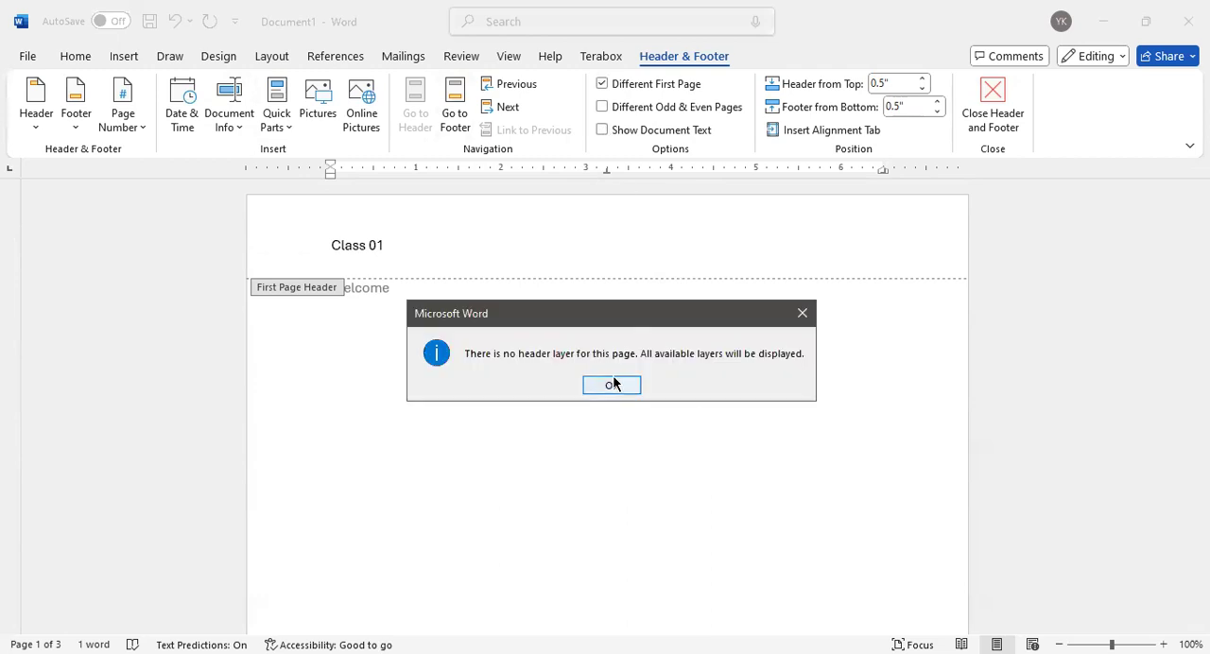
pyautogui.click(612, 383)
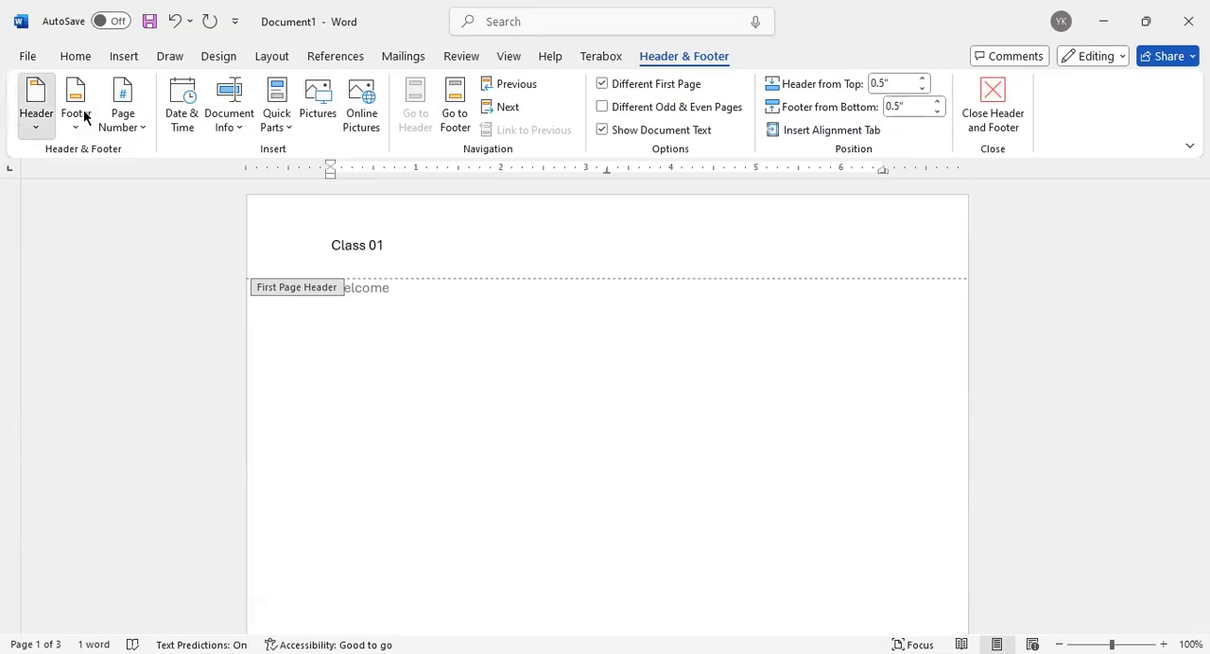
# Browse the built-in header designs down to Whisp and return to editing the first page's header
pyautogui.press('Return')
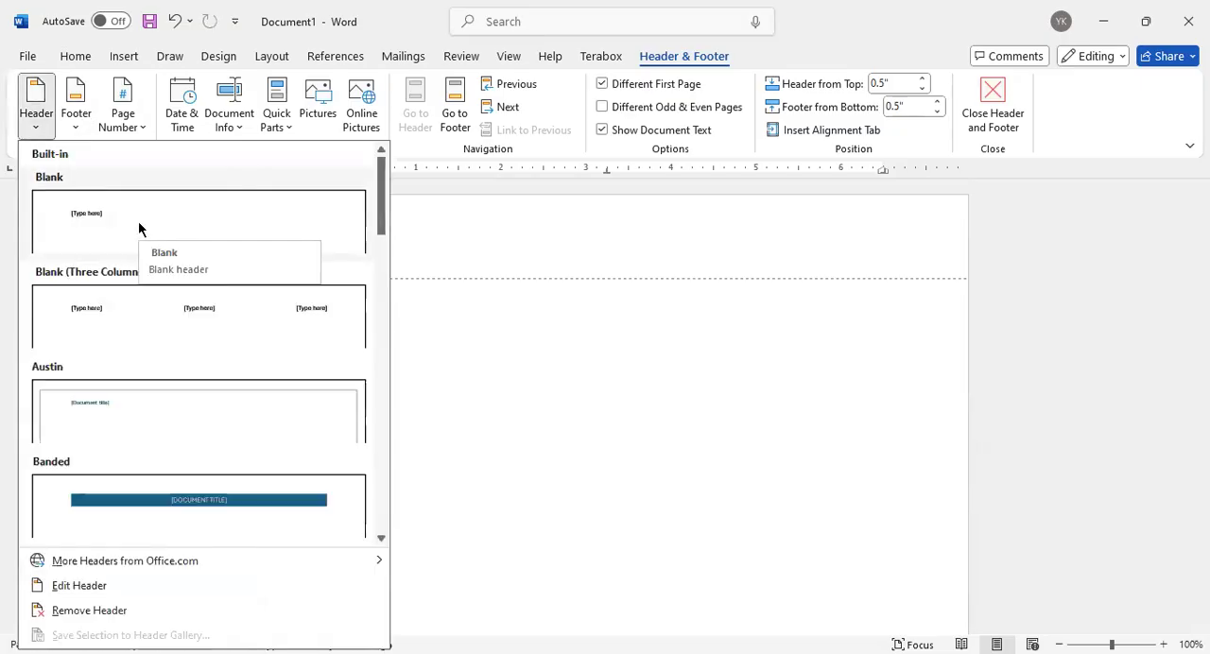
pyautogui.scroll(-3, 138, 220)
pyautogui.scroll(-13, 138, 221)
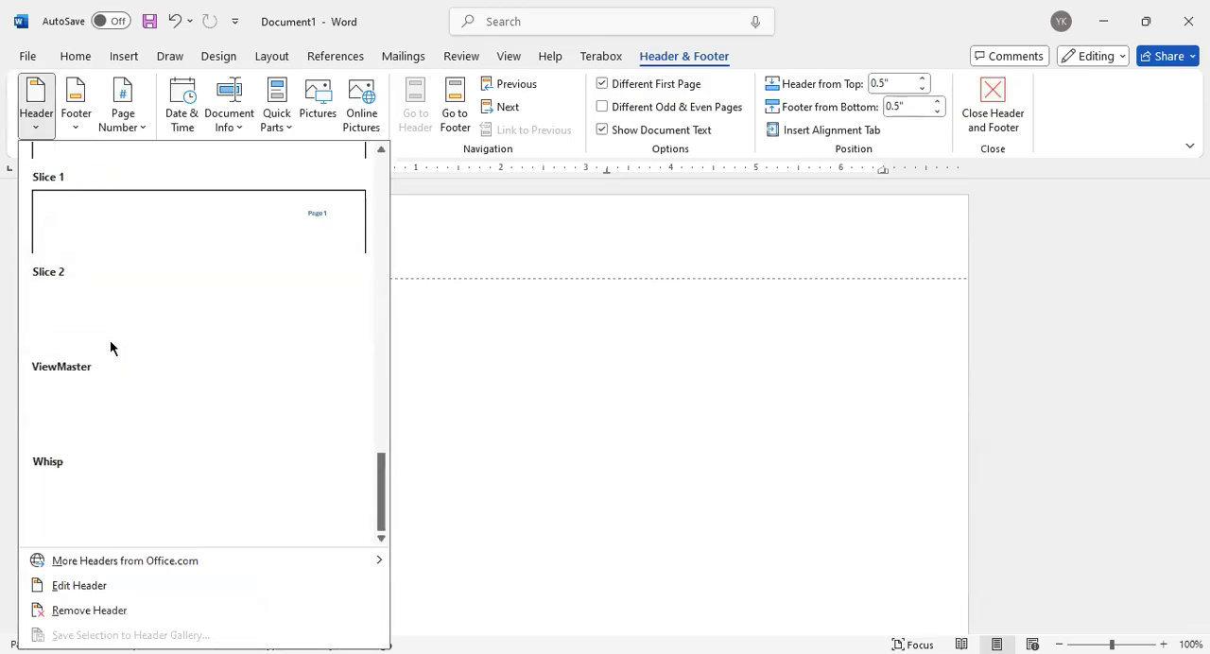
pyautogui.click(67, 586)
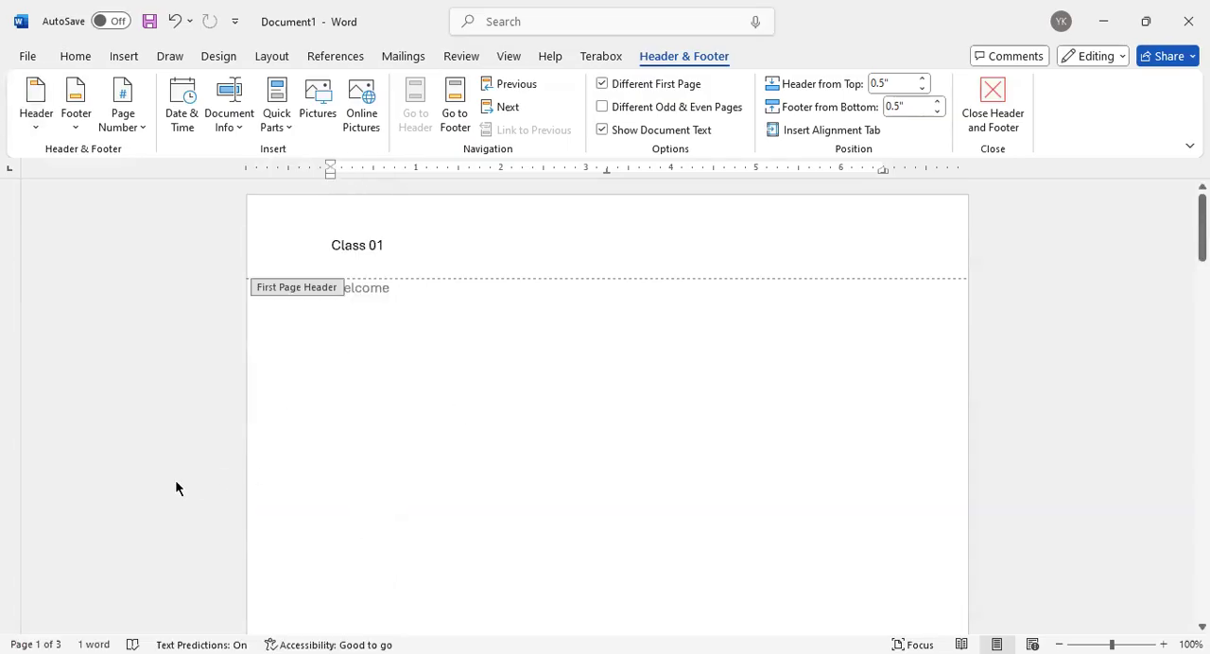
pyautogui.click(35, 117)
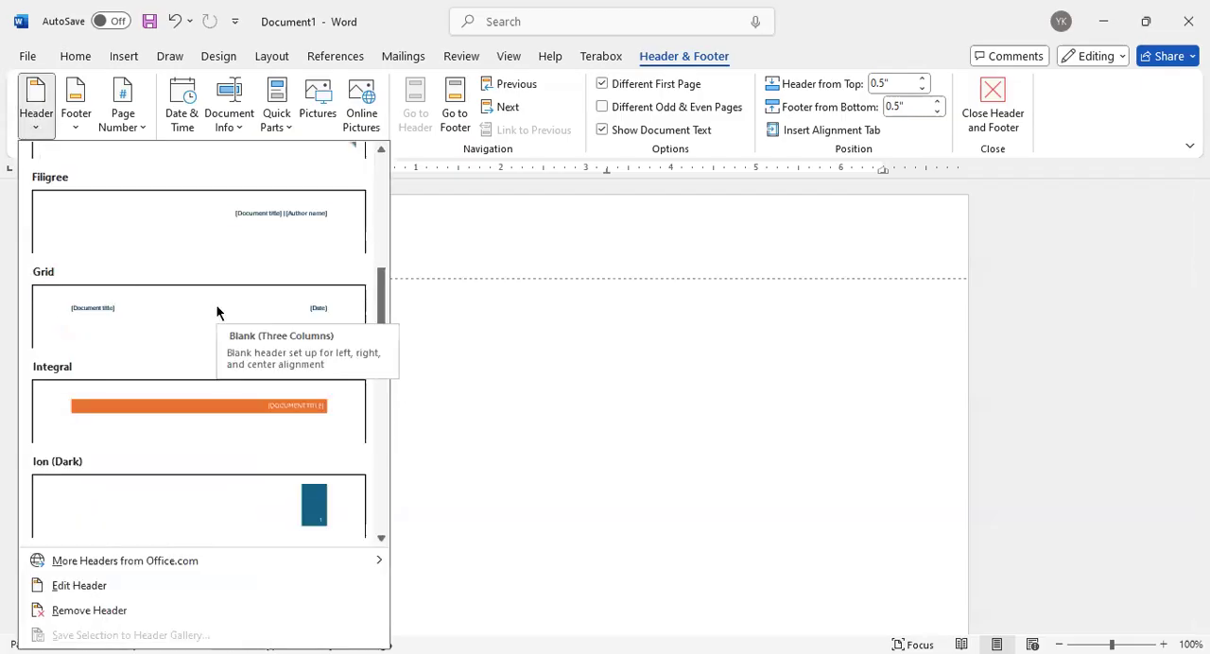
pyautogui.scroll(-3, 217, 312)
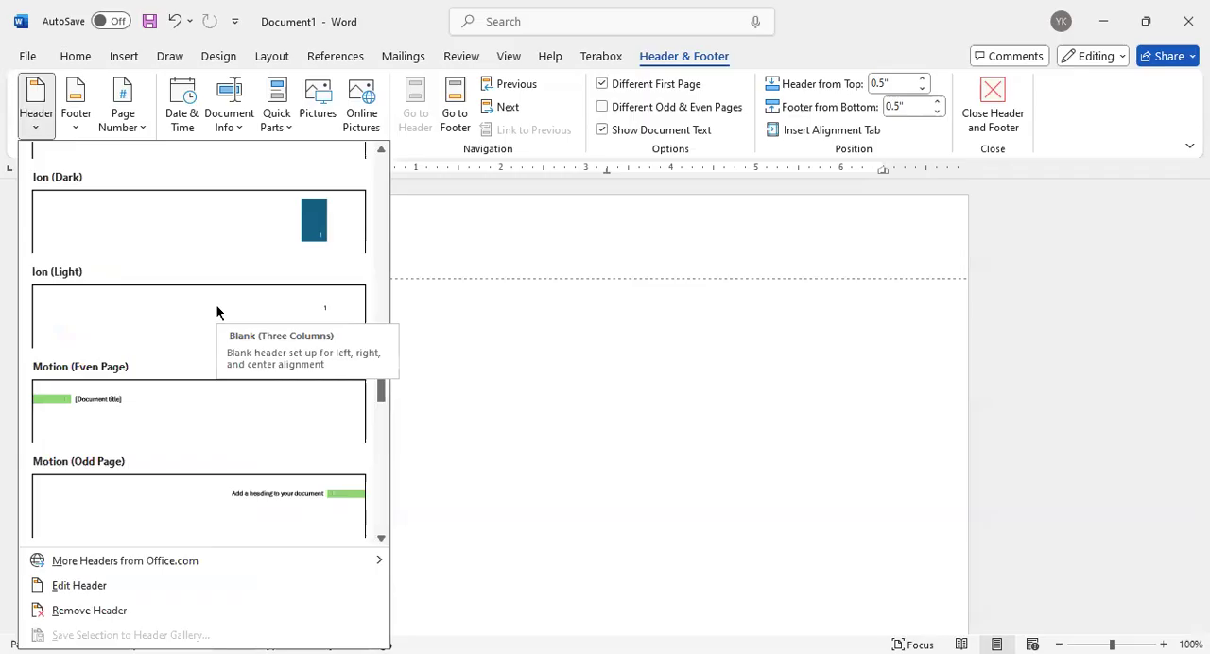
pyautogui.scroll(-7, 217, 312)
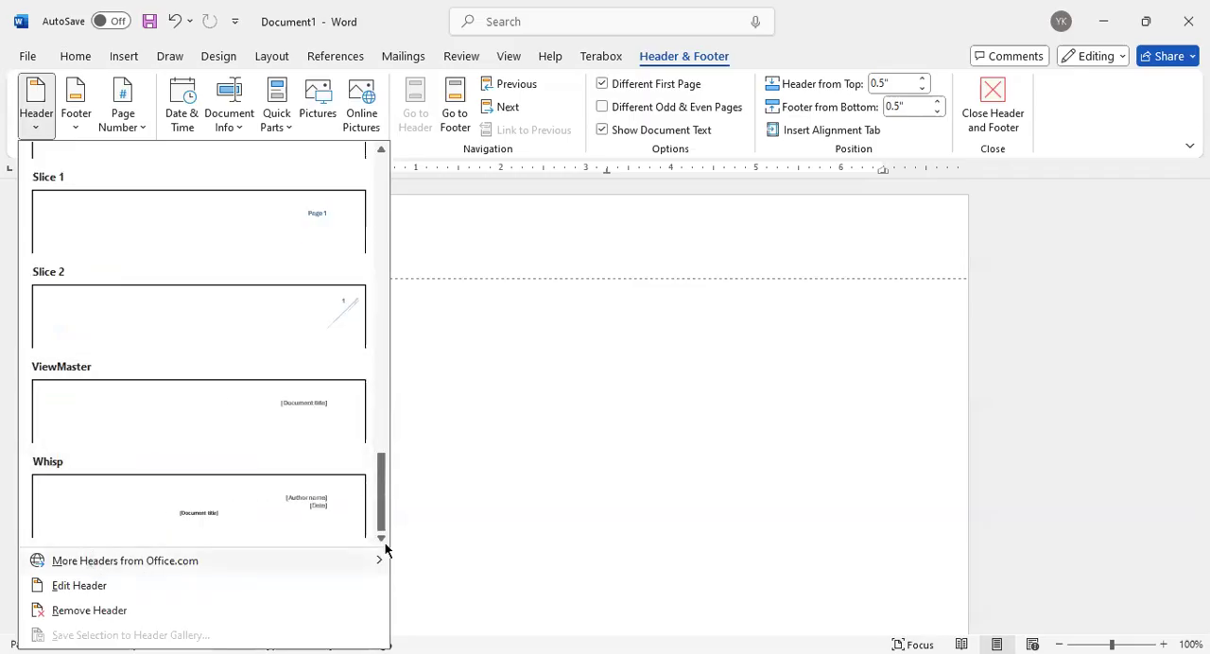
pyautogui.click(83, 586)
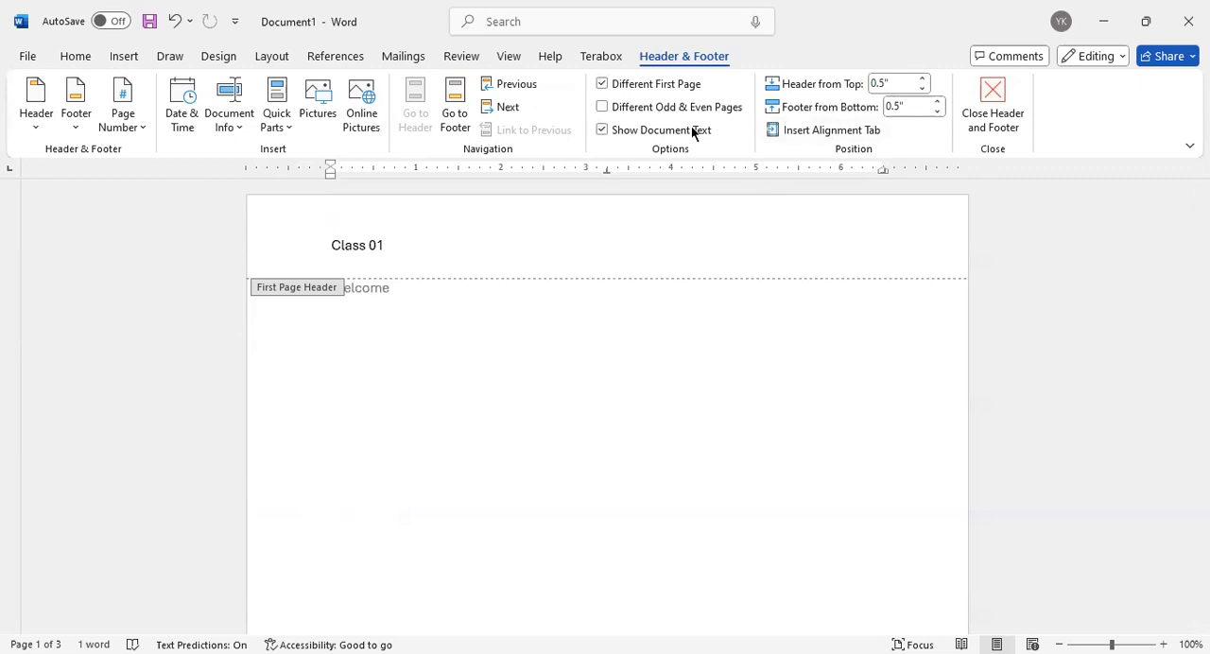
# Insert the Blank (Three Columns) header and check its placeholders on the third page
pyautogui.click(25, 115)
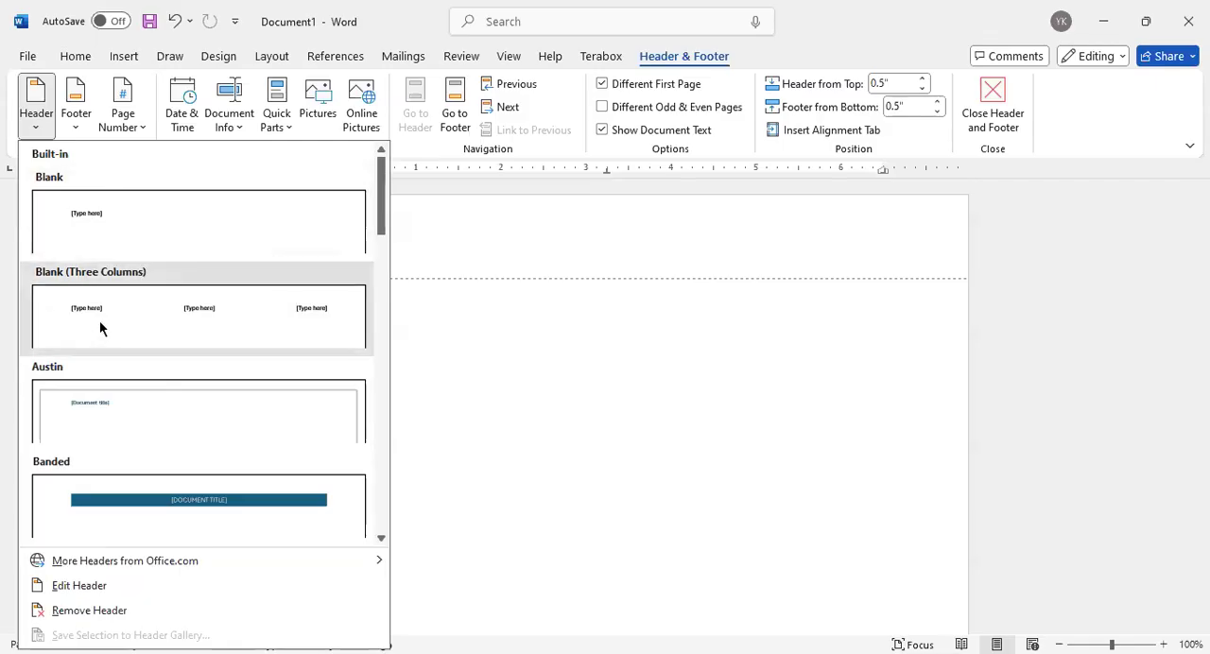
pyautogui.click(91, 183)
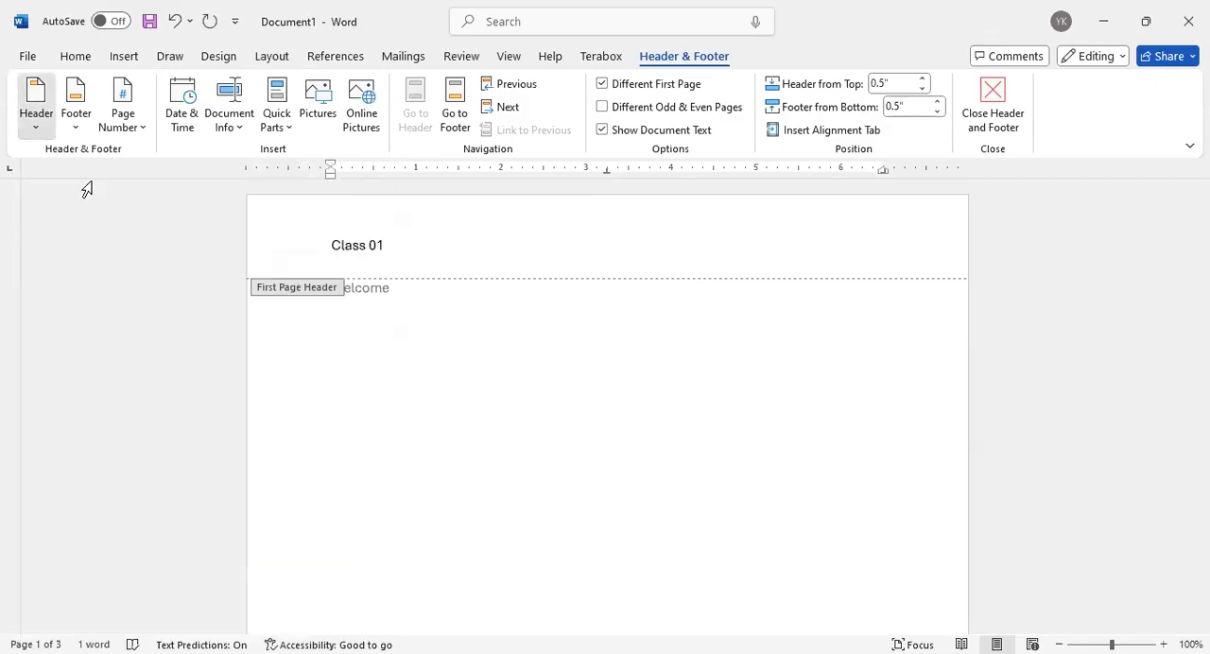
pyautogui.click(36, 104)
pyautogui.click(454, 246)
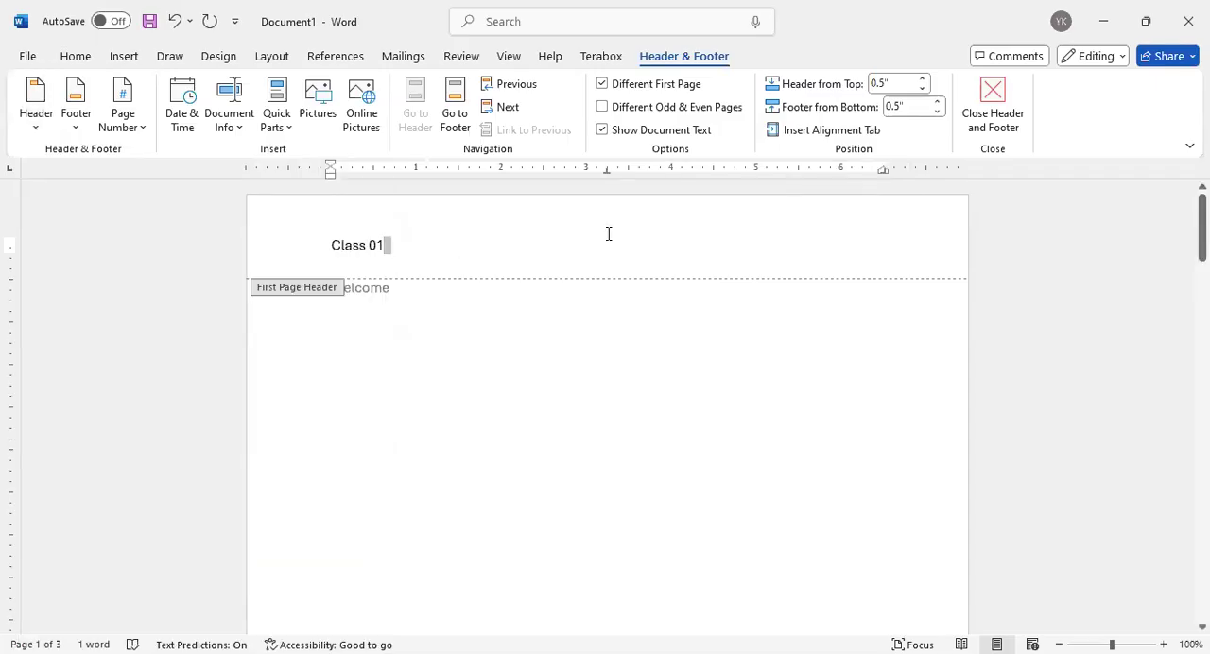
pyautogui.scroll(-20, 602, 240)
pyautogui.scroll(2, 598, 245)
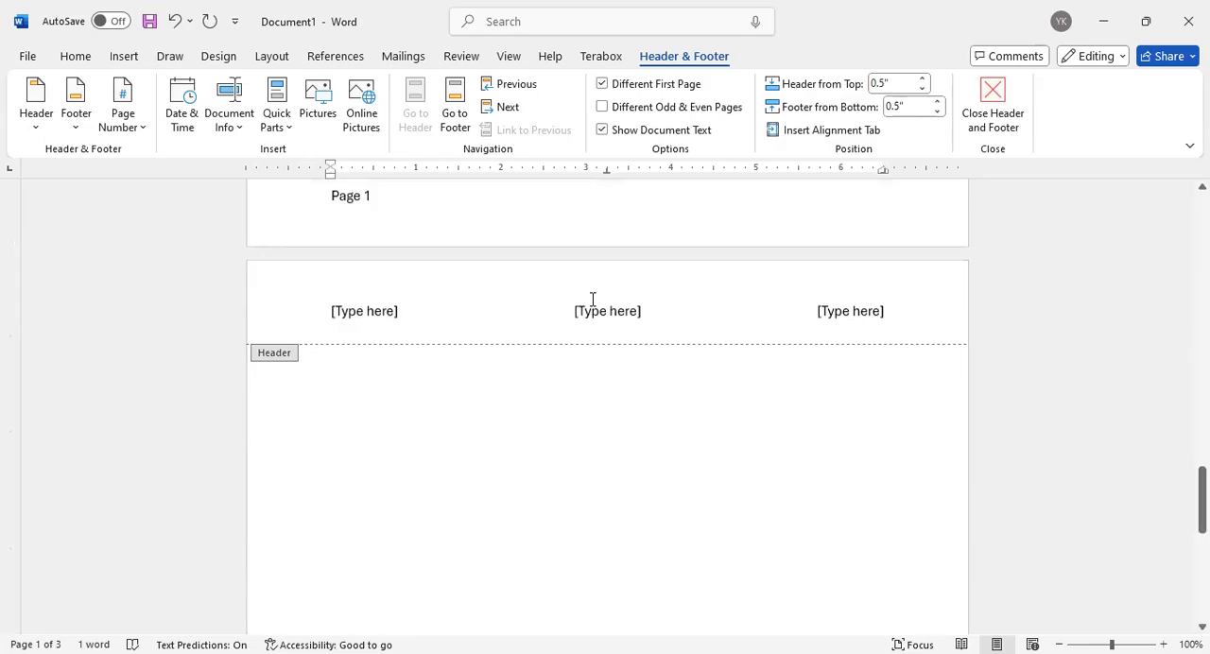
pyautogui.click(593, 312)
pyautogui.click(366, 313)
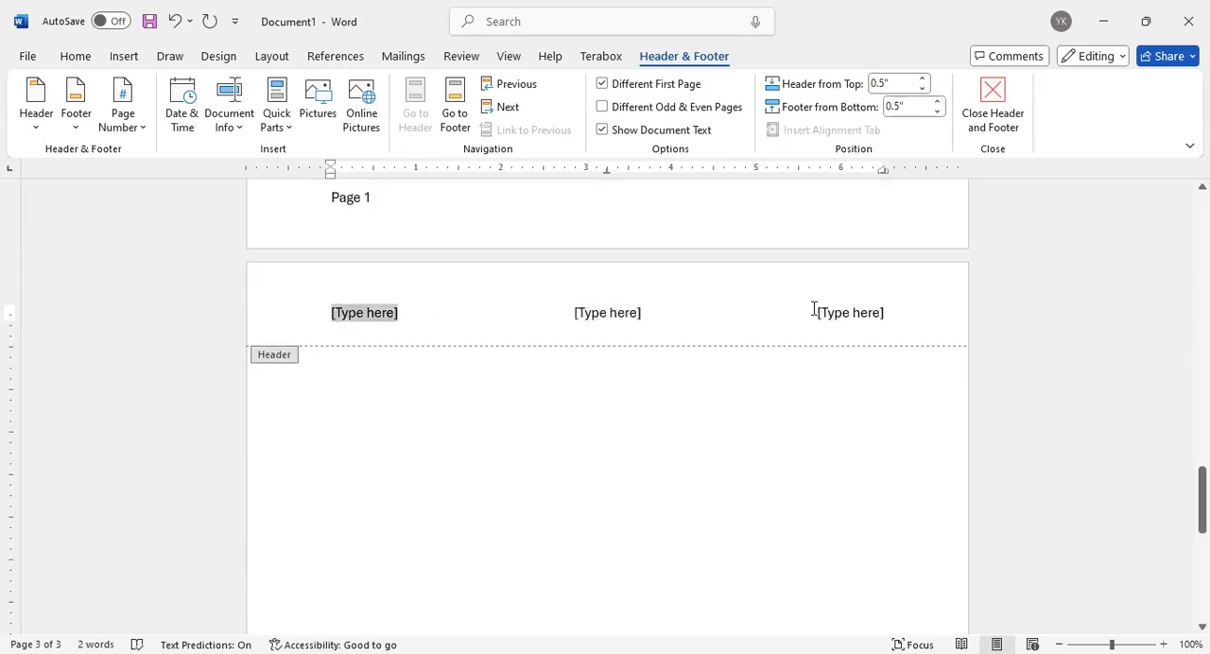
pyautogui.click(813, 313)
# Turn off Different First Page and check the three header placeholders on the first page
pyautogui.click(602, 84)
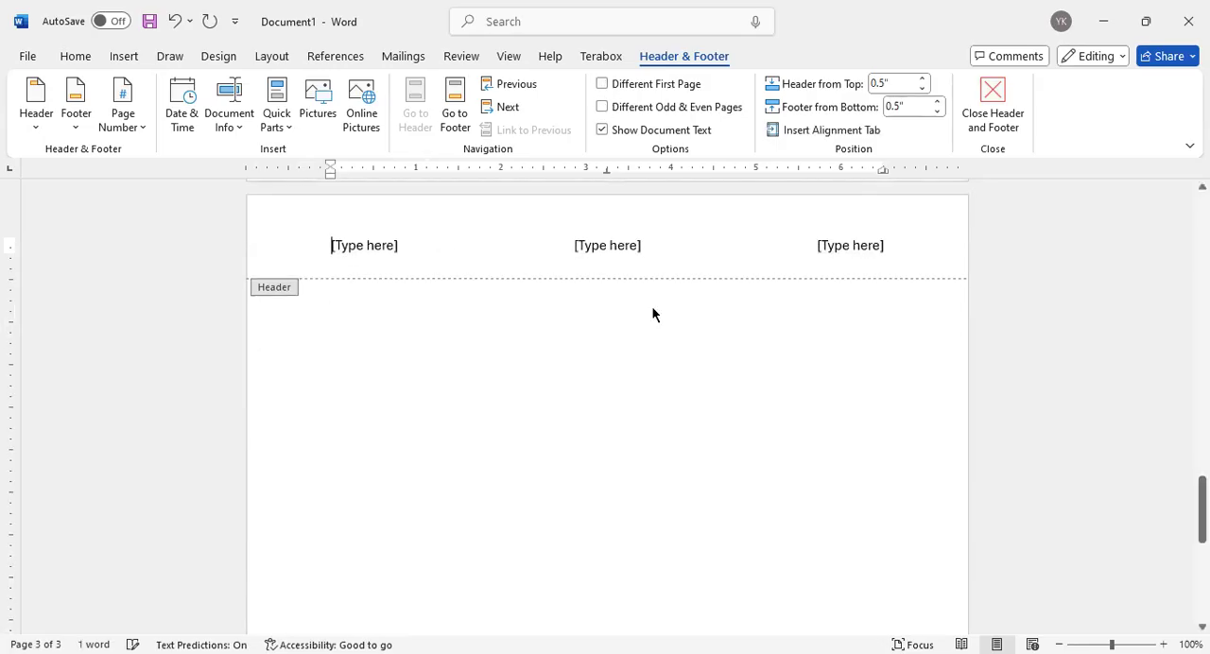
pyautogui.scroll(20, 648, 310)
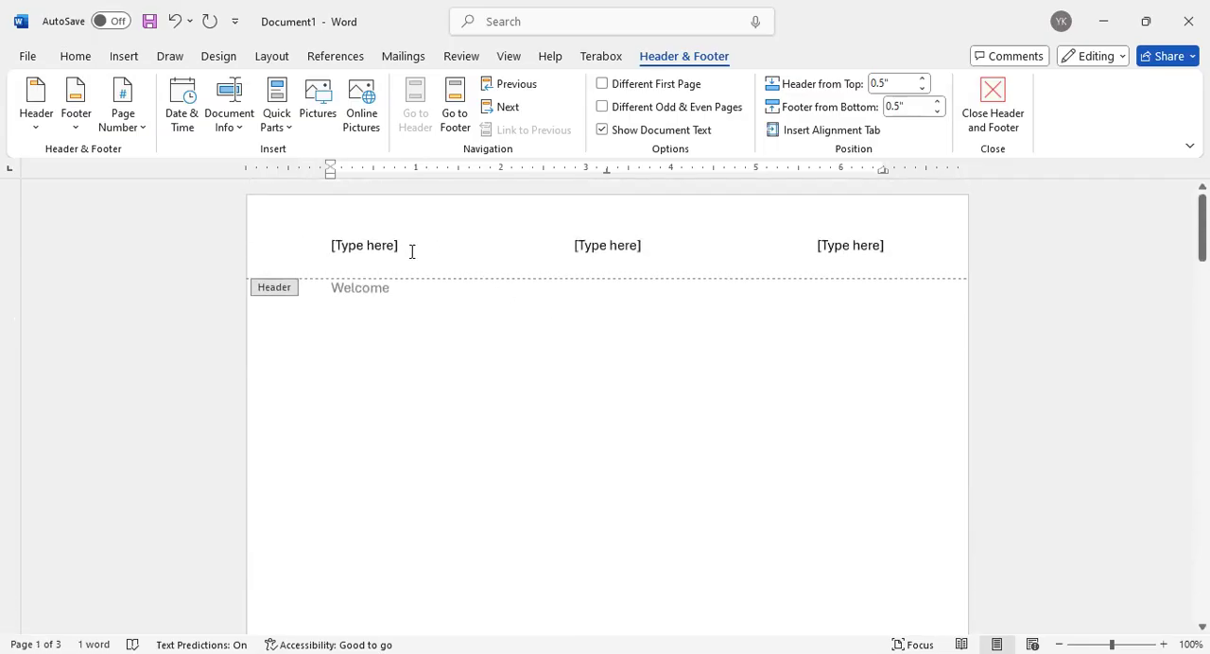
pyautogui.click(388, 245)
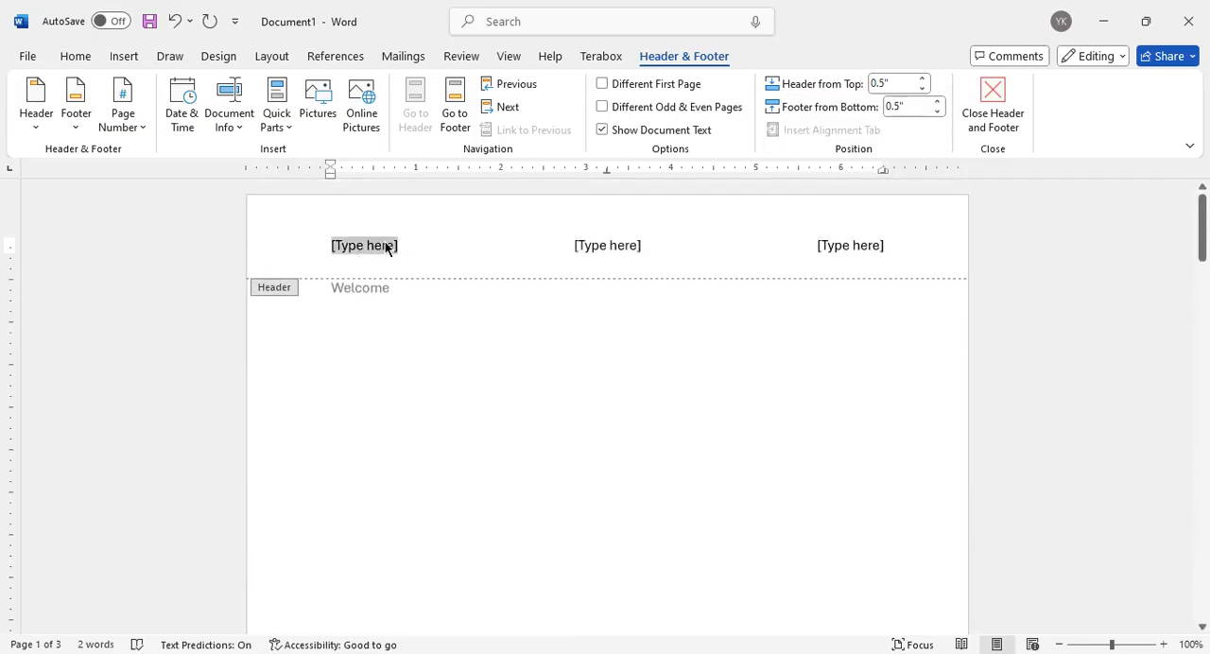
pyautogui.click(605, 250)
pyautogui.click(842, 254)
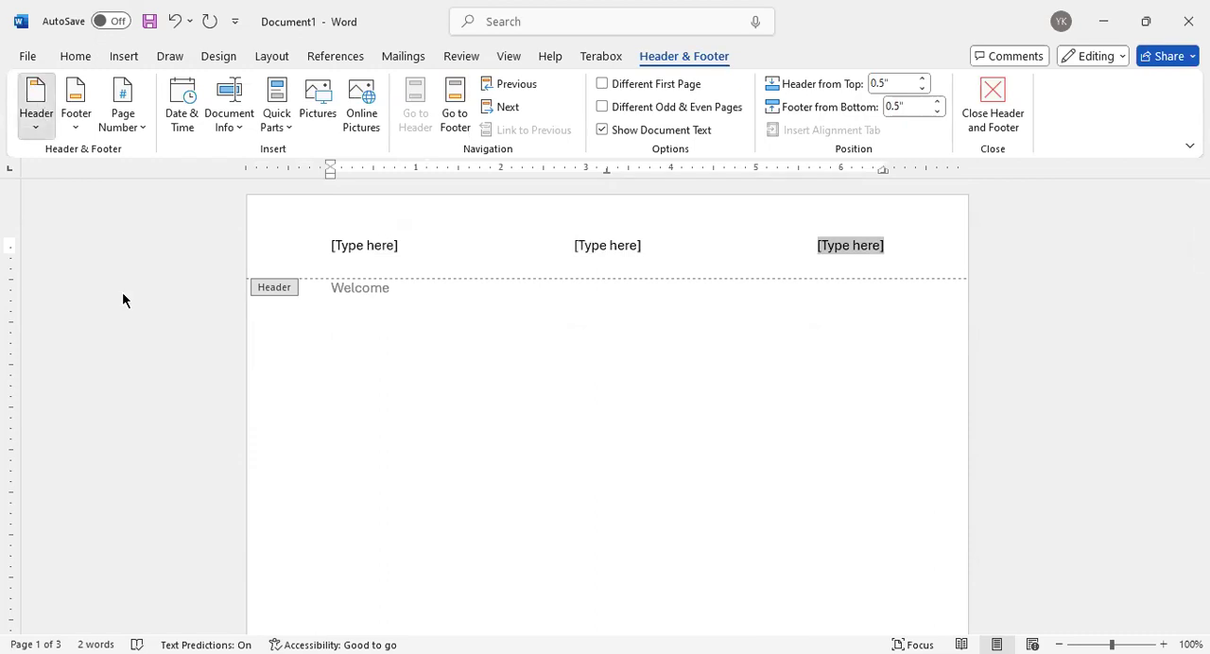
# Browse the built-in header designs down to Whisp and the built-in footer designs down to Motion (Odd Page)
pyautogui.scroll(-6, 162, 377)
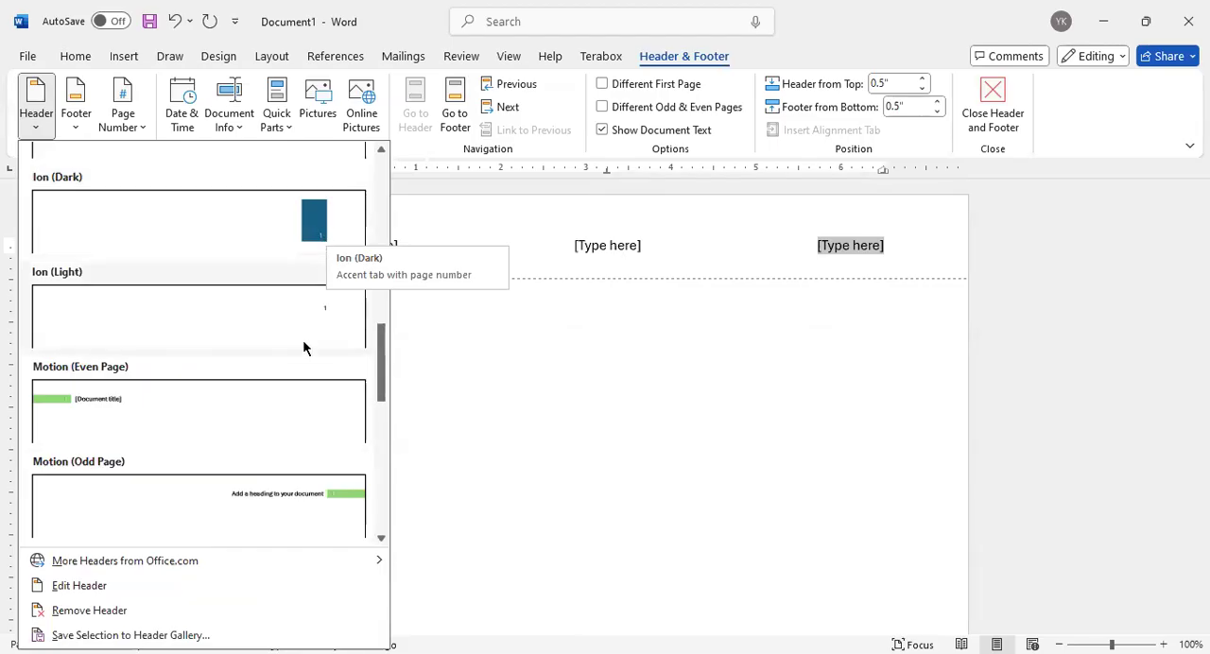
pyautogui.scroll(-4, 298, 359)
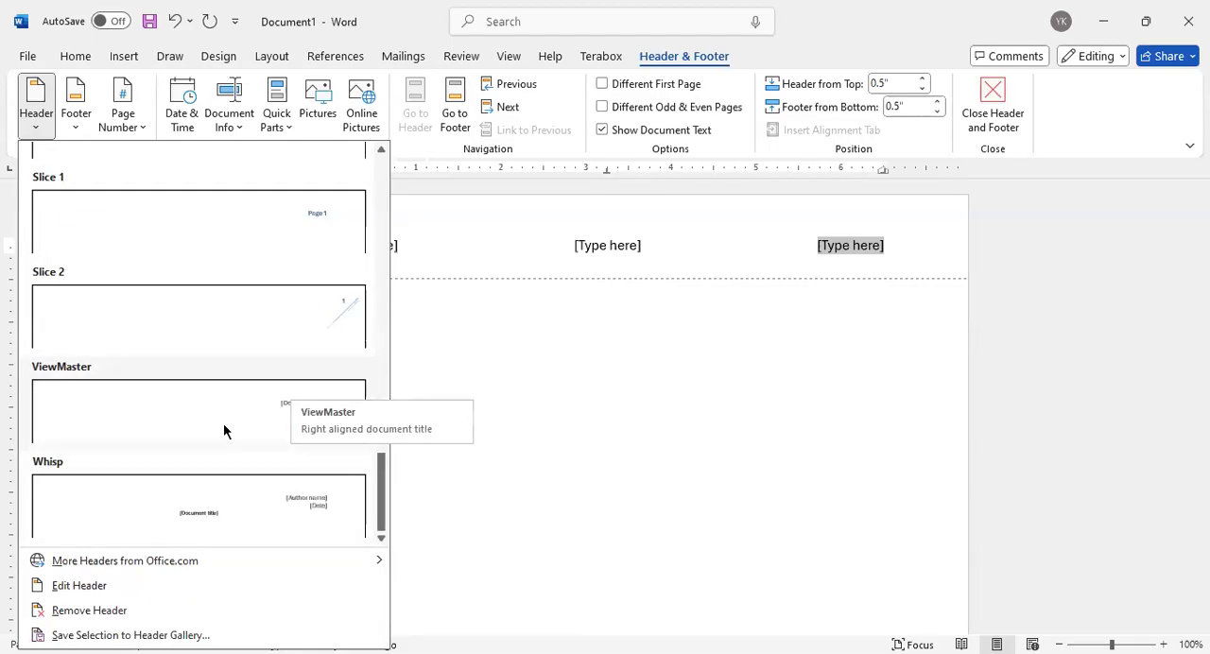
pyautogui.click(76, 106)
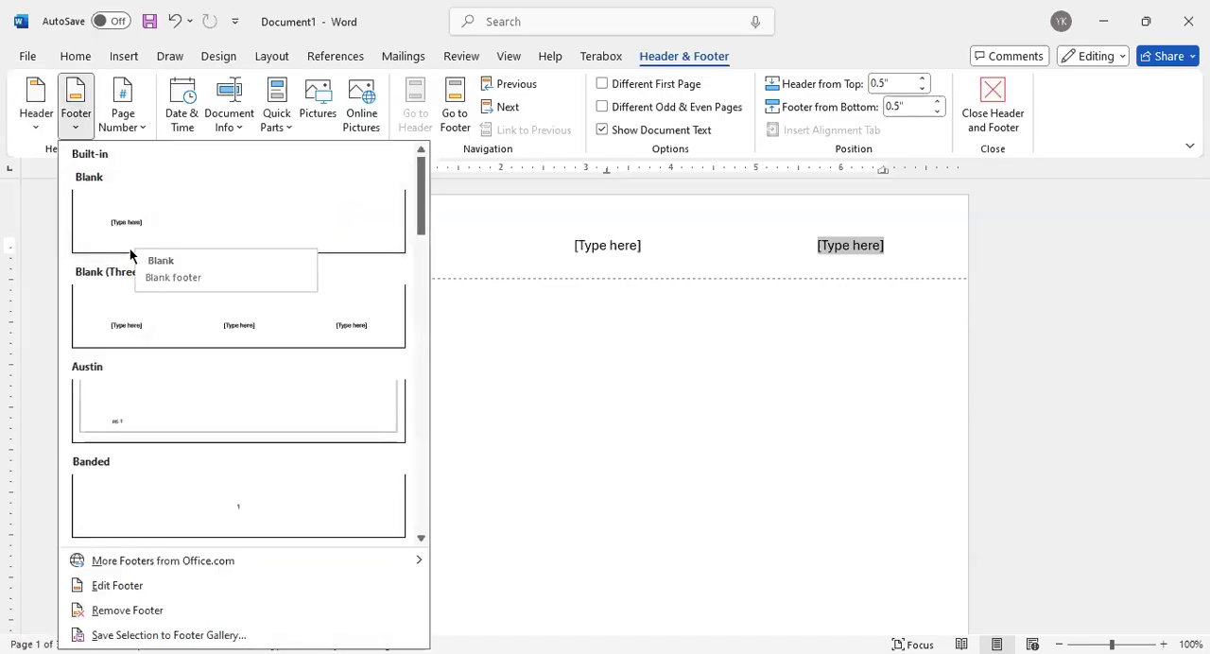
pyautogui.scroll(-3, 167, 384)
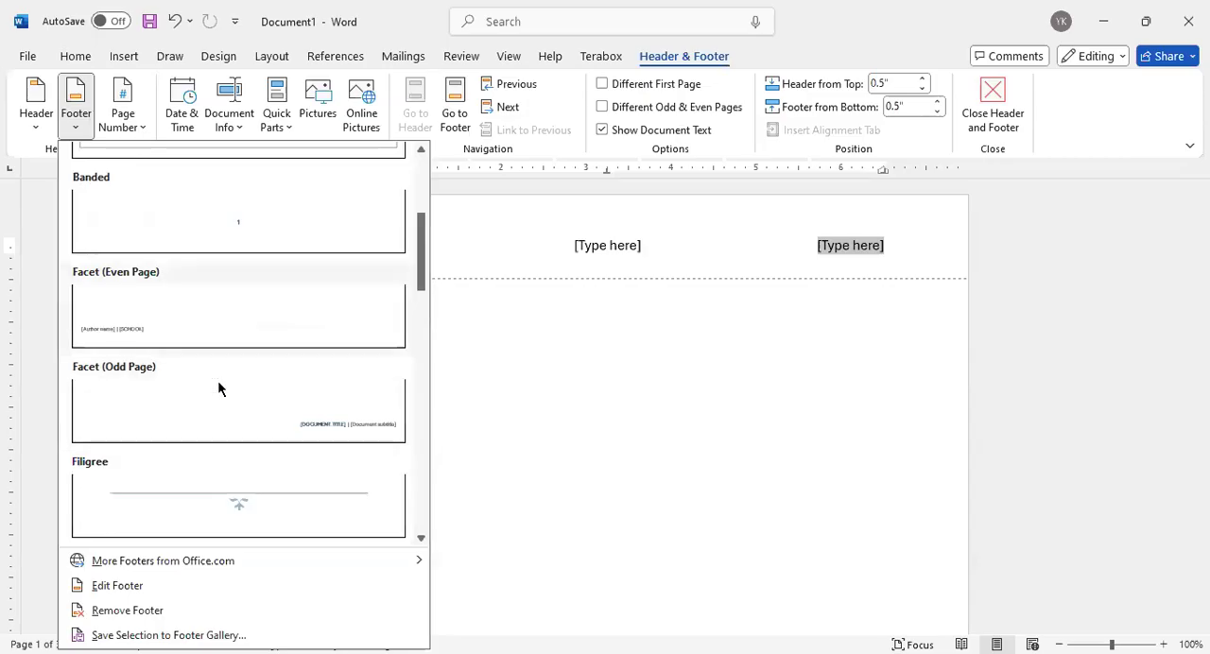
pyautogui.scroll(-5, 218, 386)
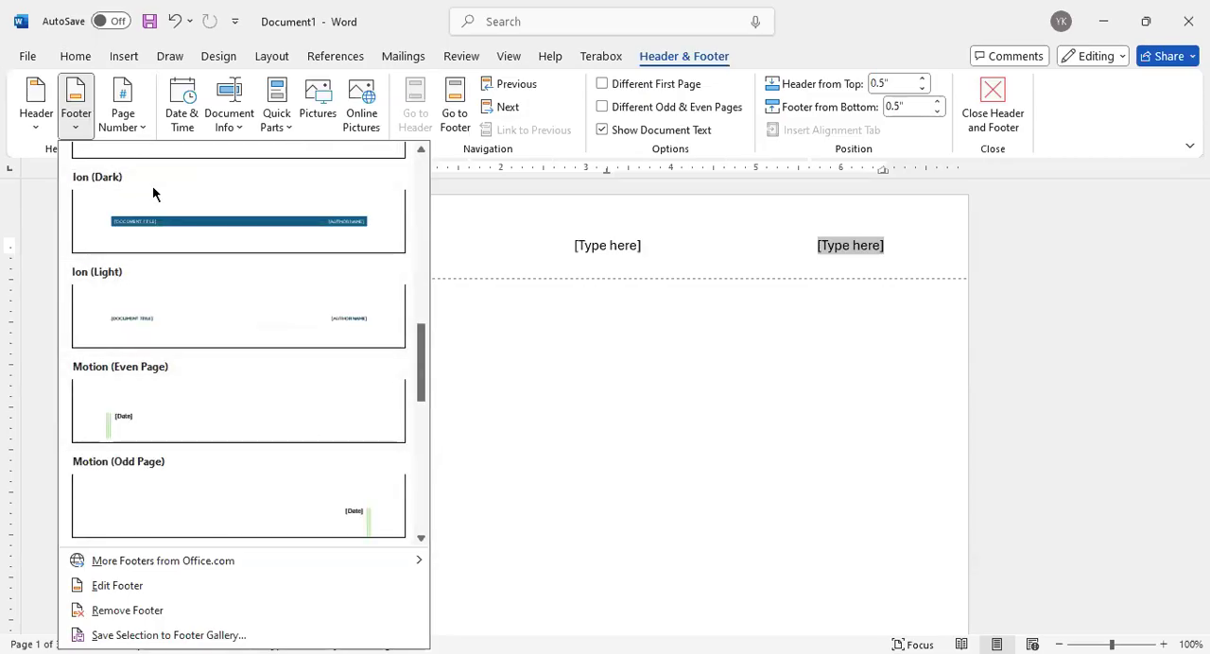
# Insert the Plain Number 2 page number at the bottom of the page and check it on all three pages
pyautogui.click(123, 111)
pyautogui.moveTo(158, 154)
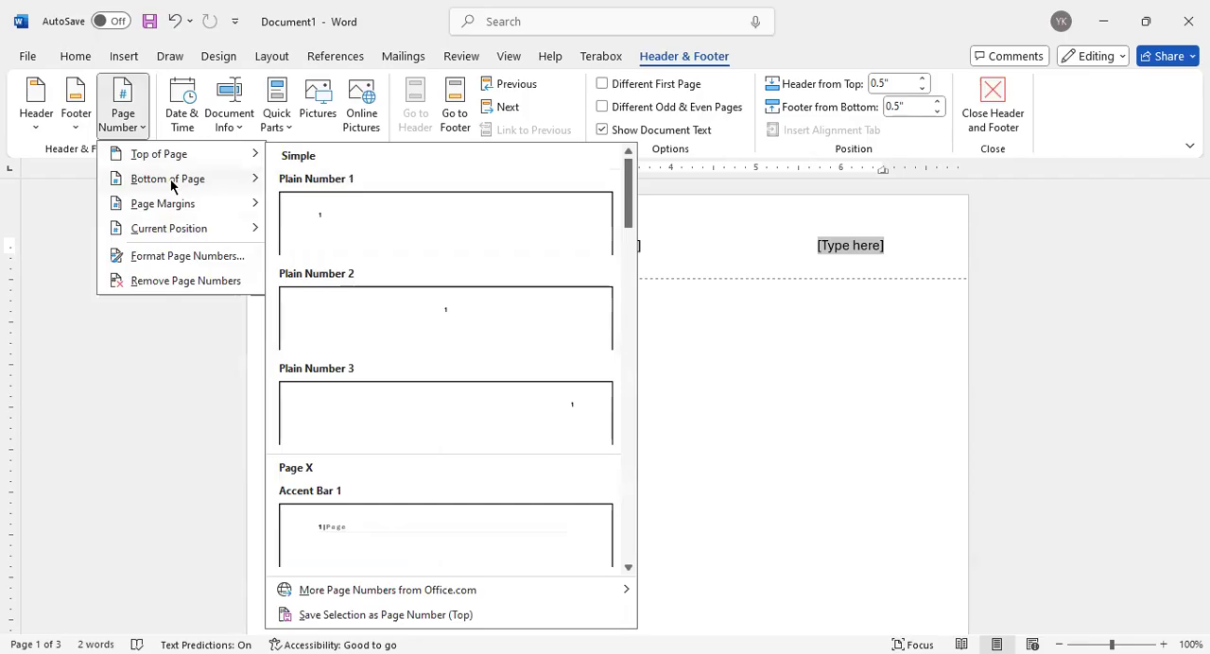
pyautogui.moveTo(222, 192)
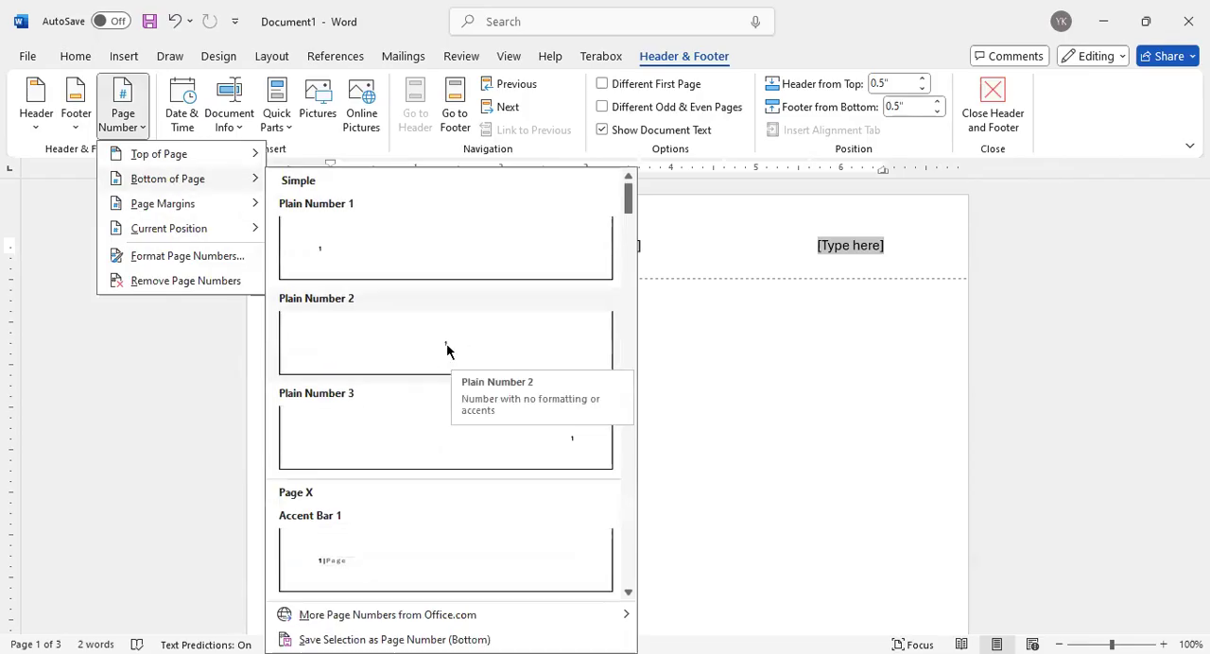
pyautogui.click(448, 348)
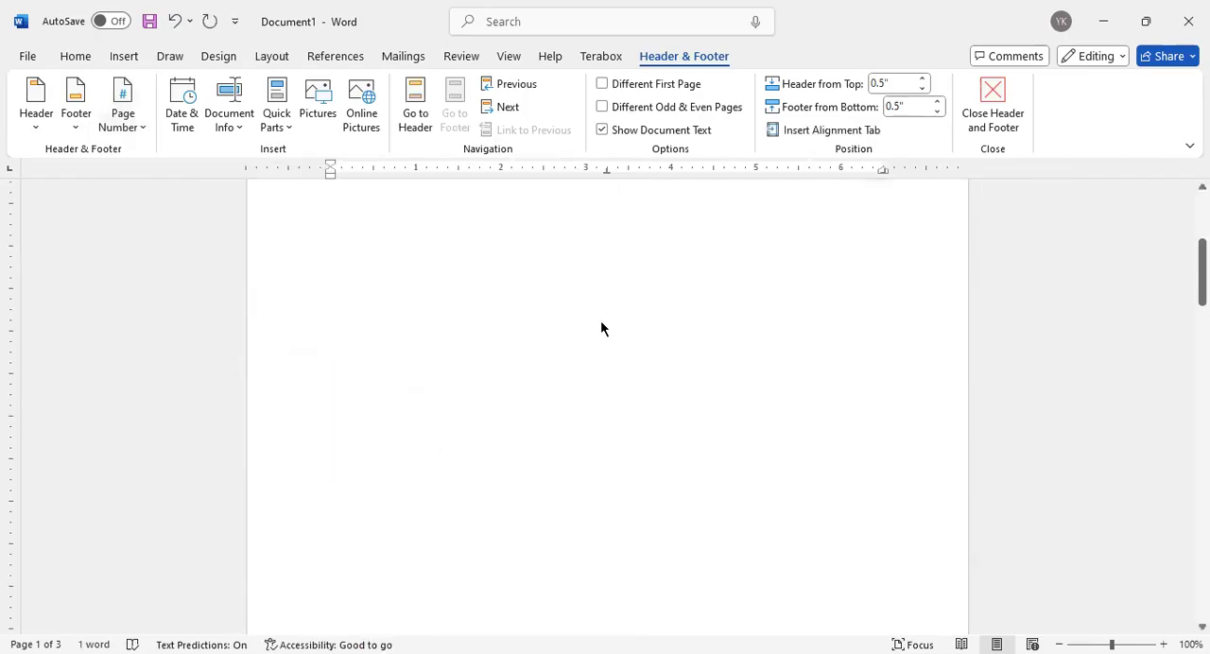
pyautogui.scroll(-5, 595, 315)
pyautogui.scroll(-5, 586, 311)
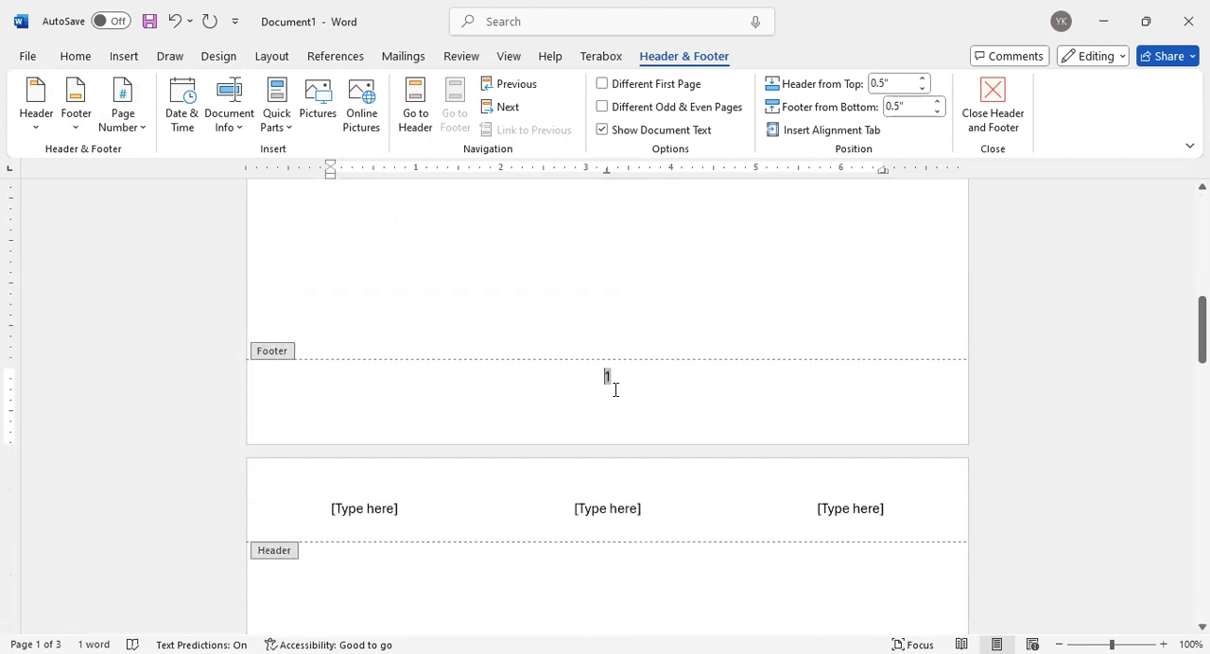
pyautogui.scroll(-10, 610, 387)
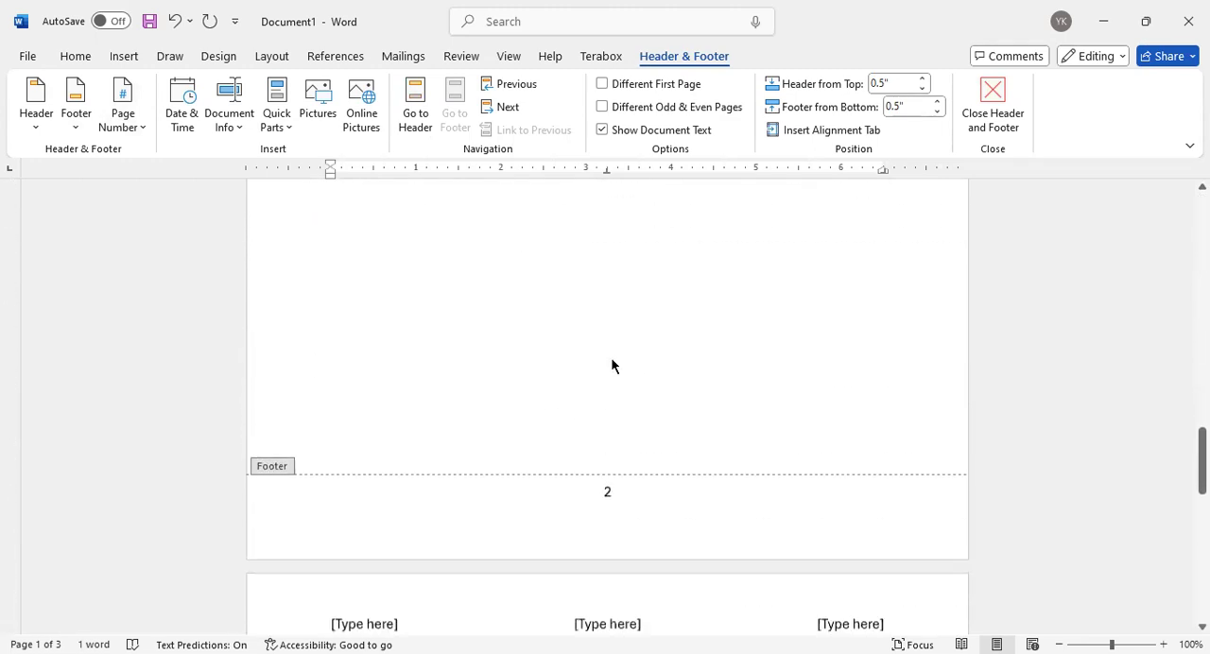
pyautogui.scroll(-10, 610, 407)
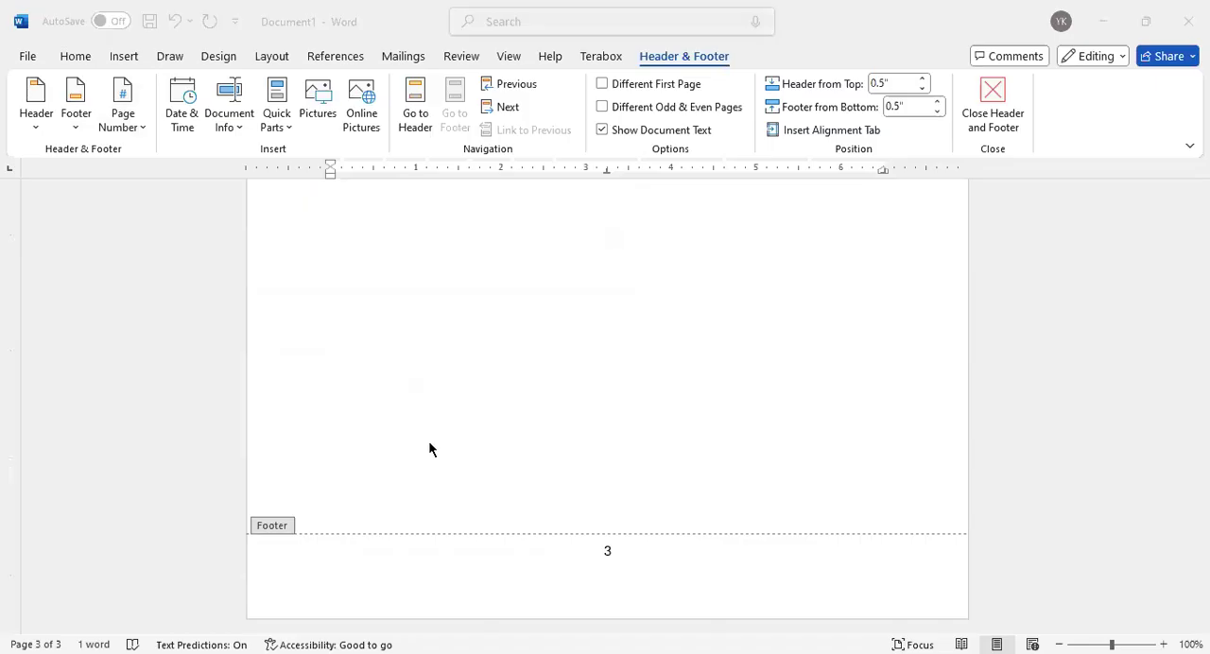
# Insert the date in the 6/21/2025 format at the current position in the footer
pyautogui.scroll(20, 614, 327)
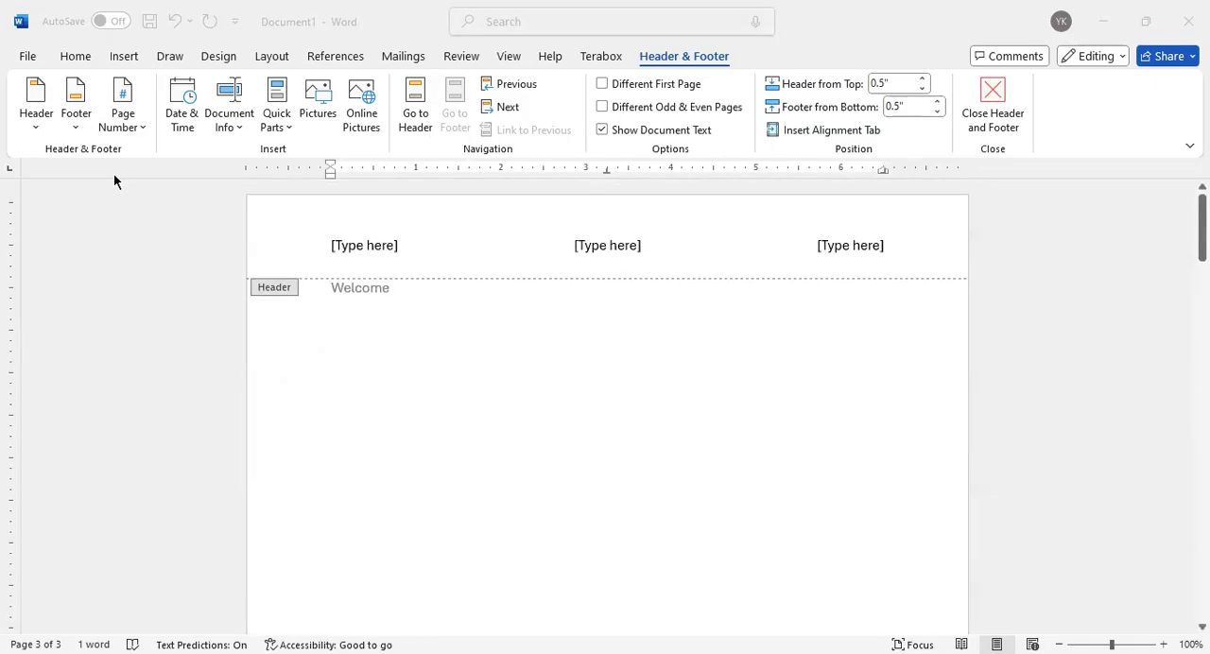
pyautogui.click(183, 104)
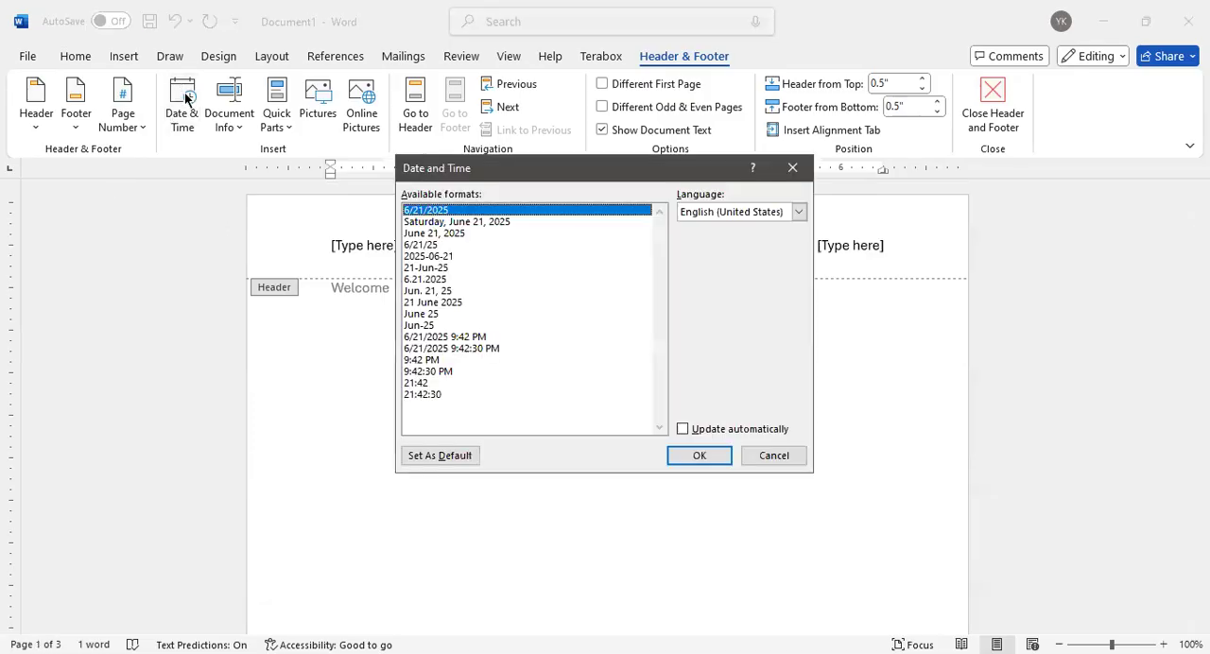
pyautogui.click(708, 455)
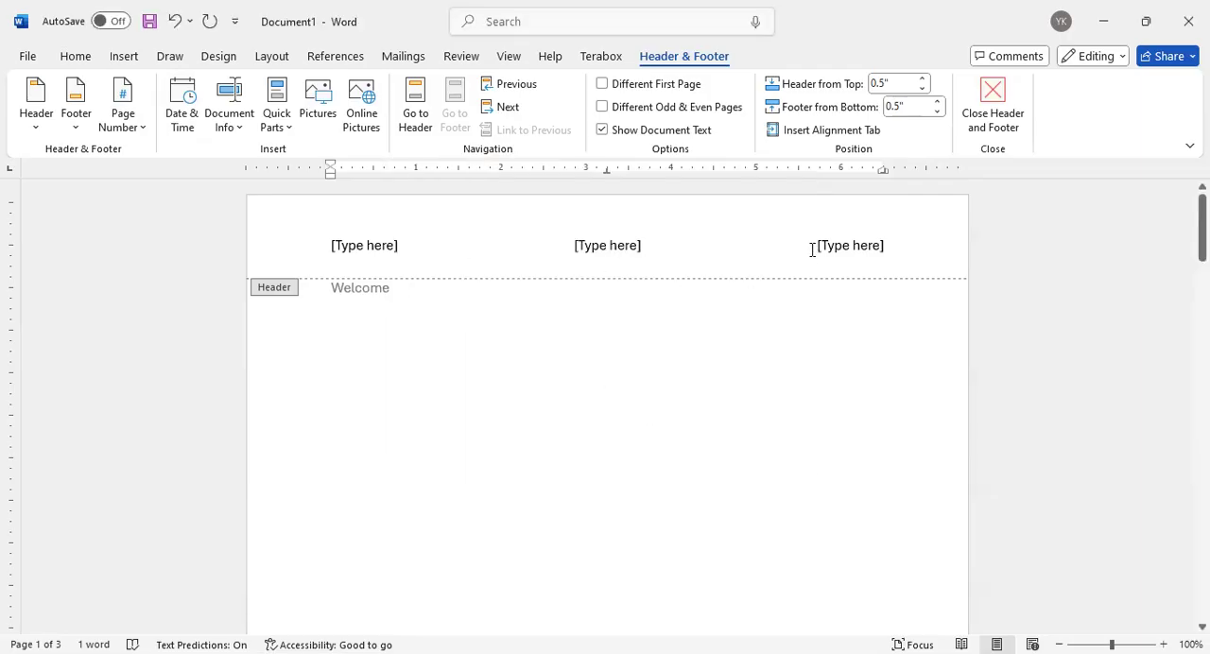
# Replace the first page header's left placeholder with the date in the 6/21/2025 format
pyautogui.click(444, 255)
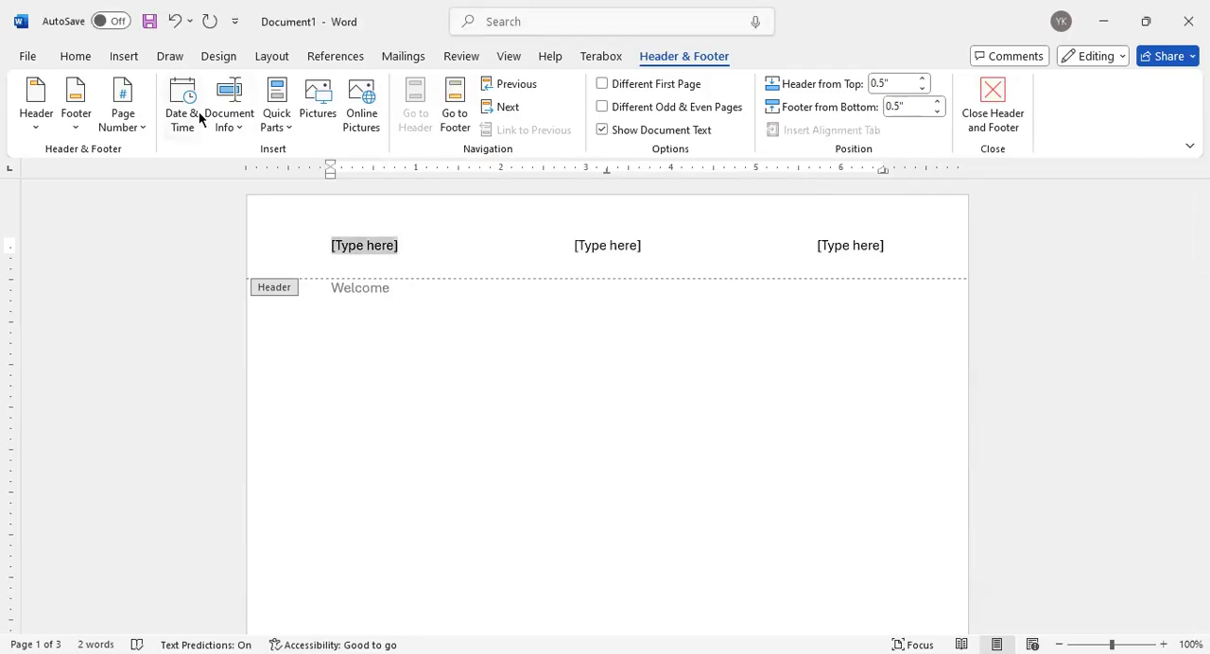
pyautogui.click(184, 104)
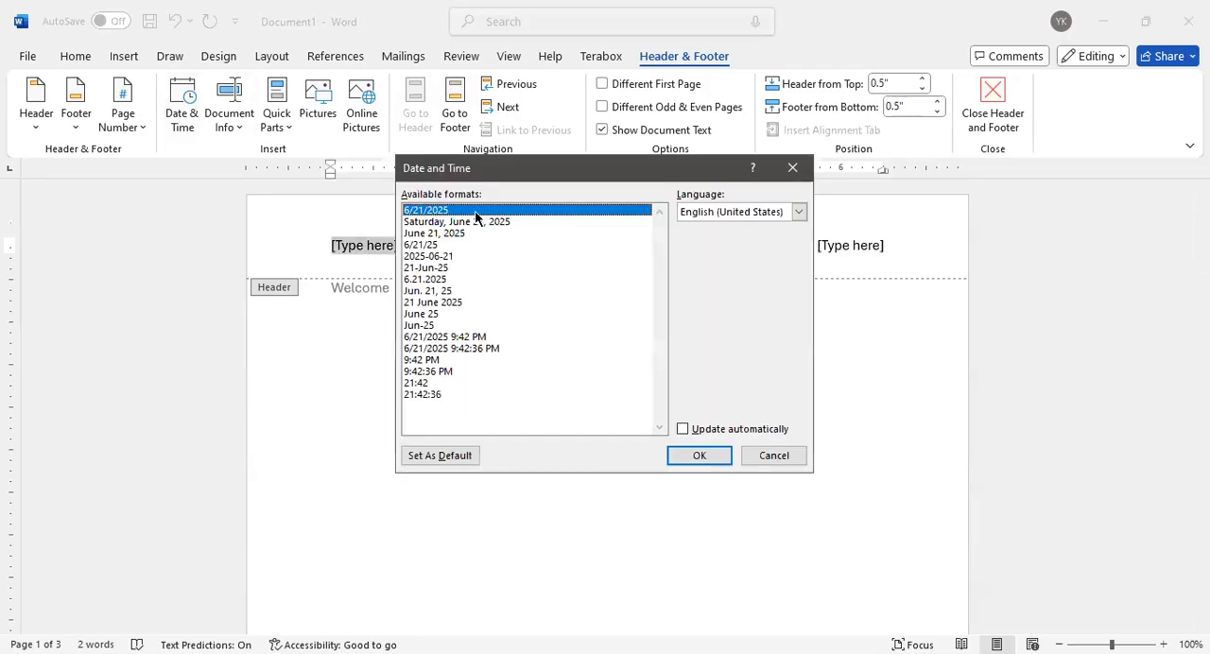
pyautogui.click(699, 456)
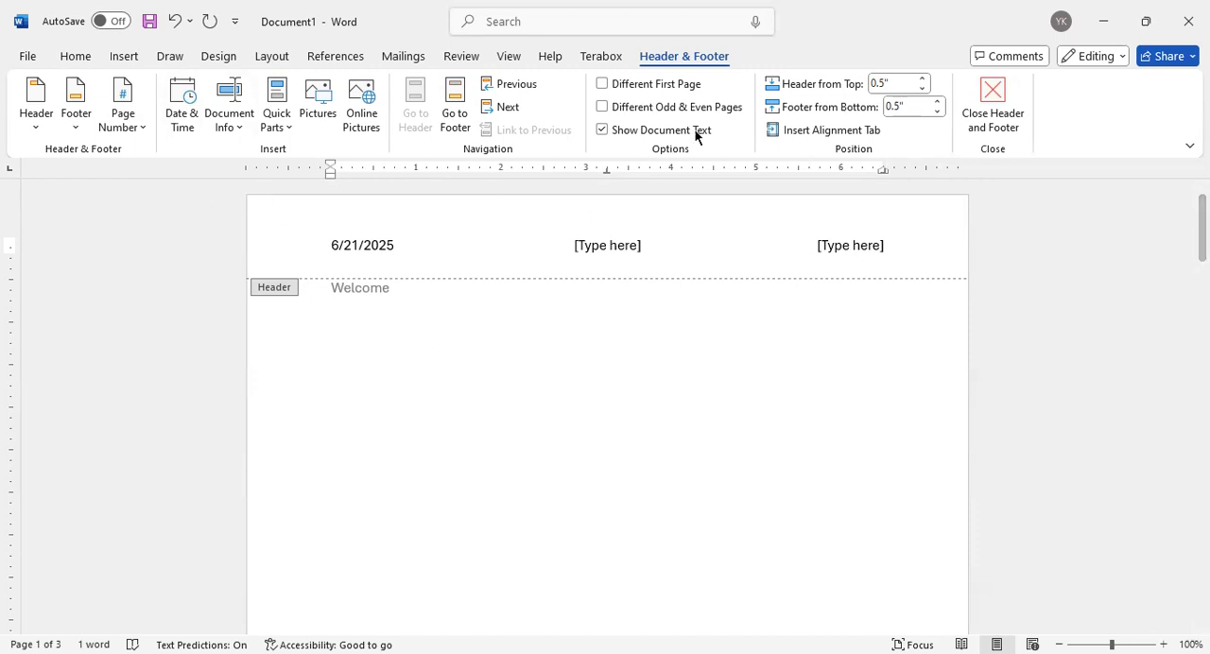
# Look at the Alignment Tab options without applying them, and return from the header to the document body
pyautogui.click(844, 130)
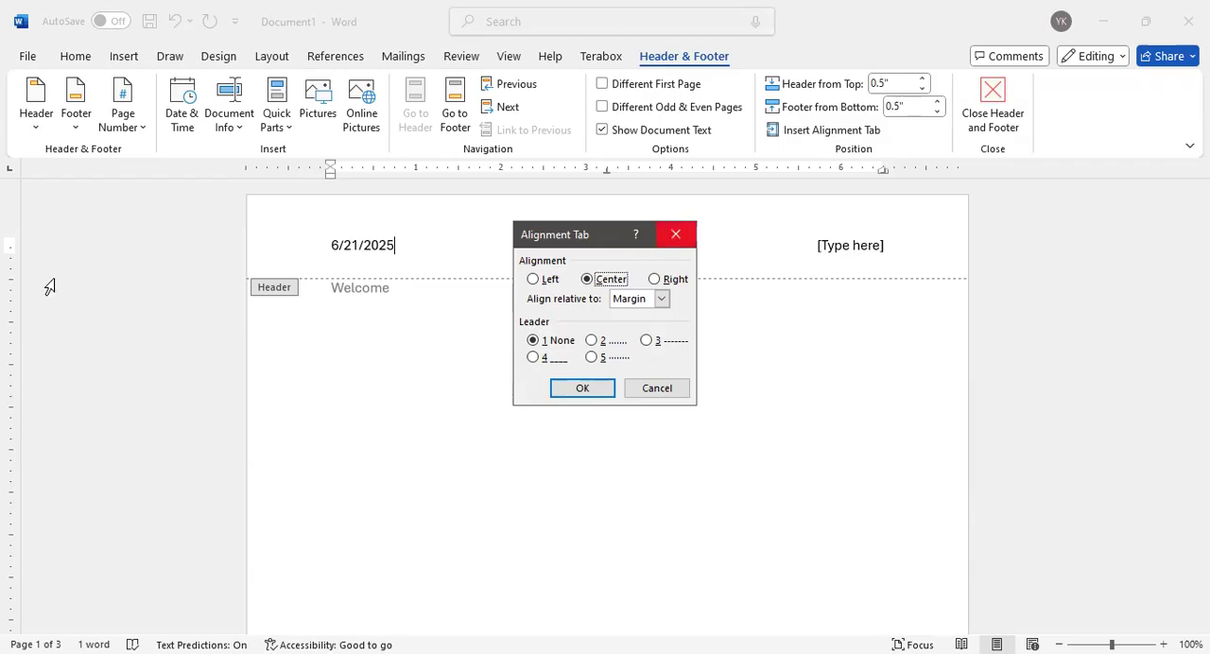
pyautogui.press('Return')
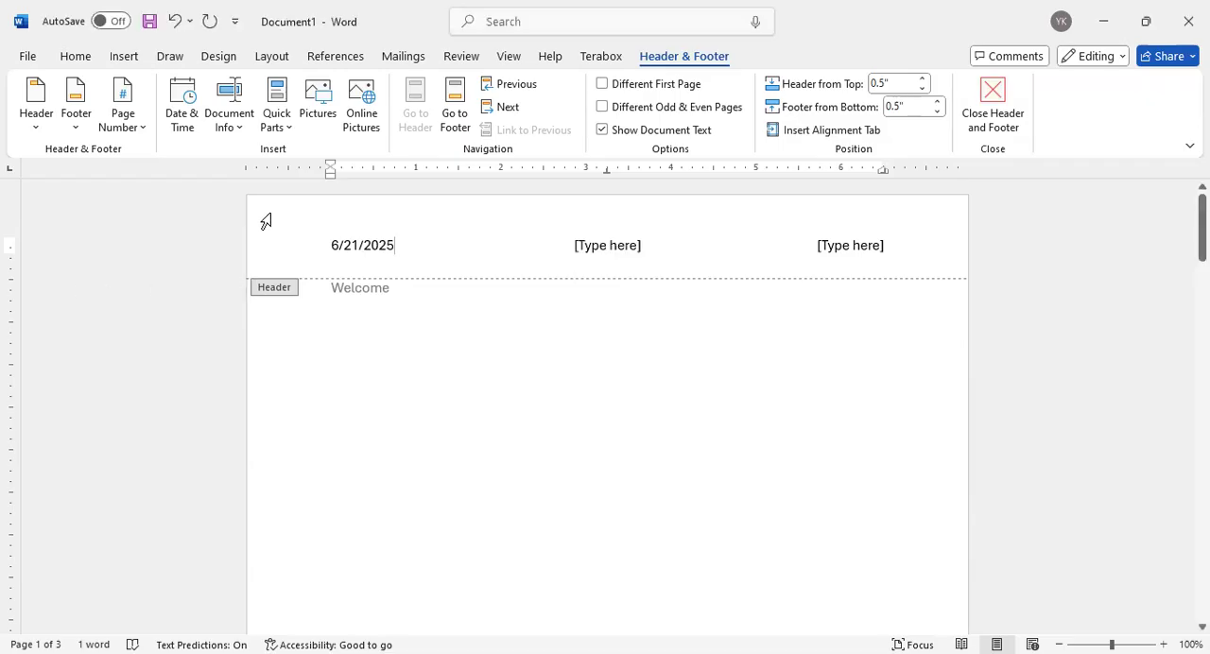
pyautogui.moveTo(13, 250); pyautogui.dragTo(13, 255)
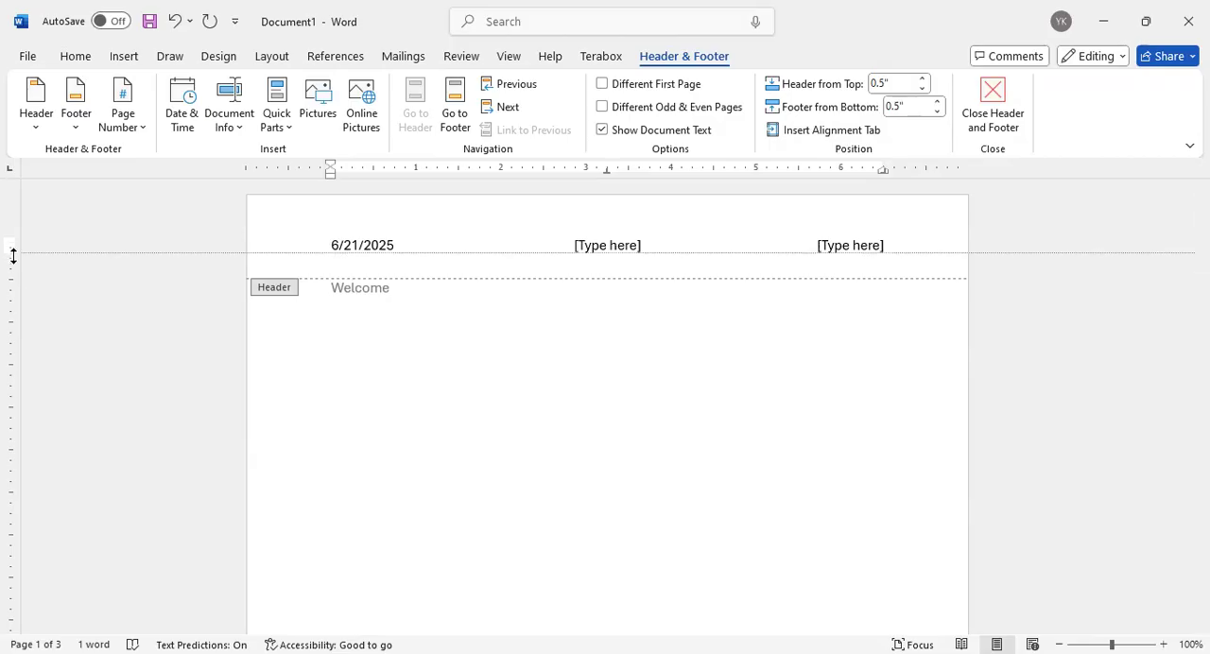
pyautogui.moveTo(5, 296); pyautogui.dragTo(17, 272)
pyautogui.click(5, 319)
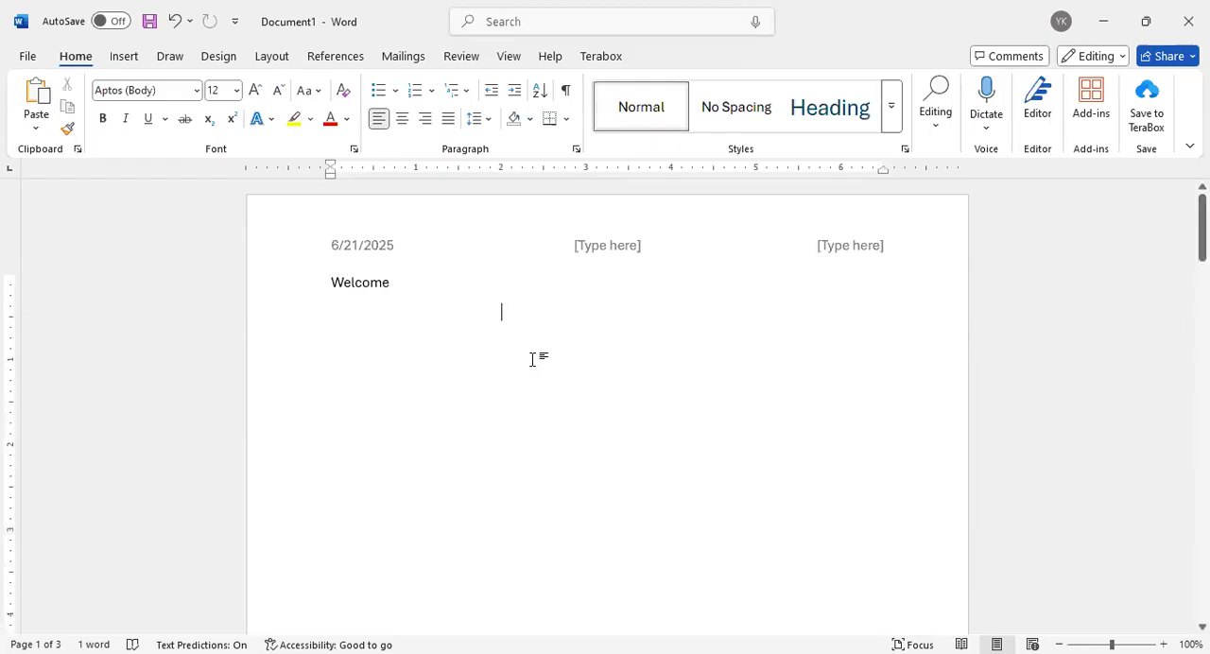
# Check the date in the headers and footers across the document's pages
pyautogui.scroll(-7, 534, 356)
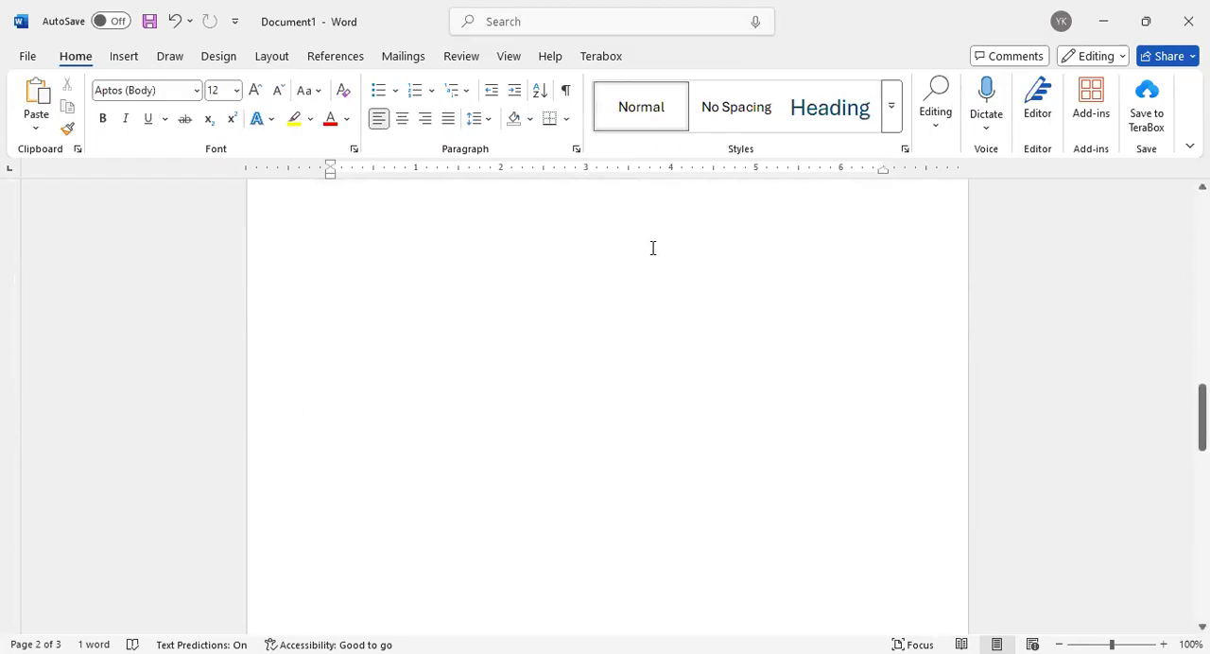
pyautogui.scroll(-5, 744, 358)
pyautogui.scroll(-3, 744, 356)
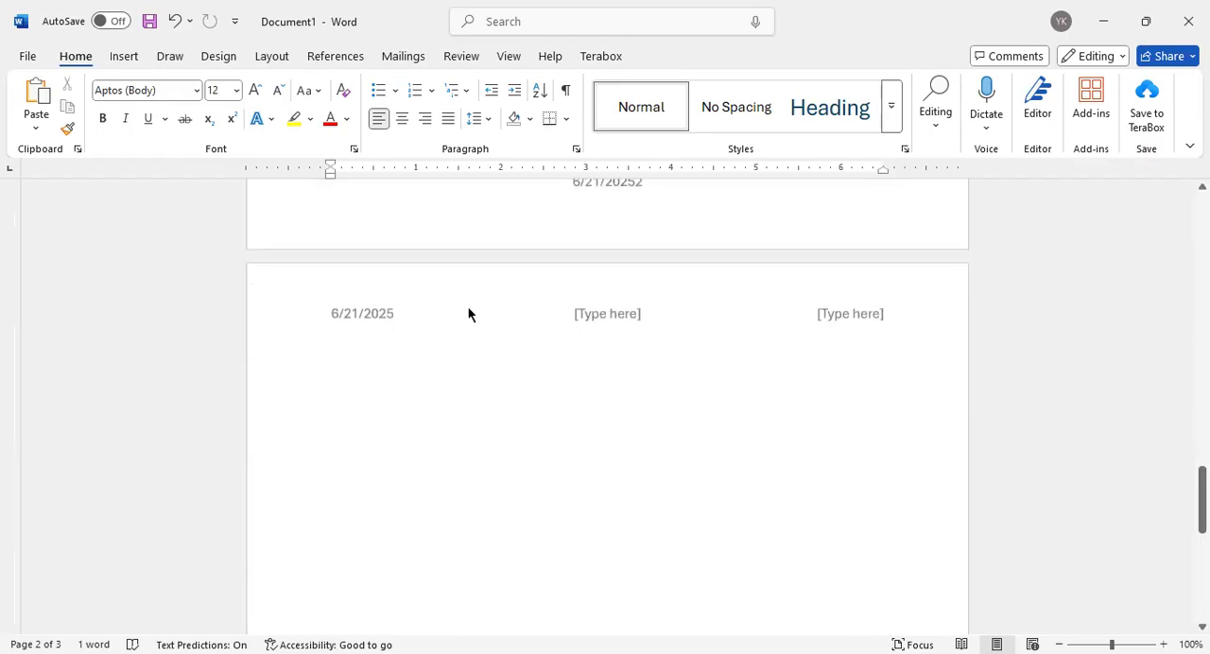
pyautogui.scroll(15, 468, 308)
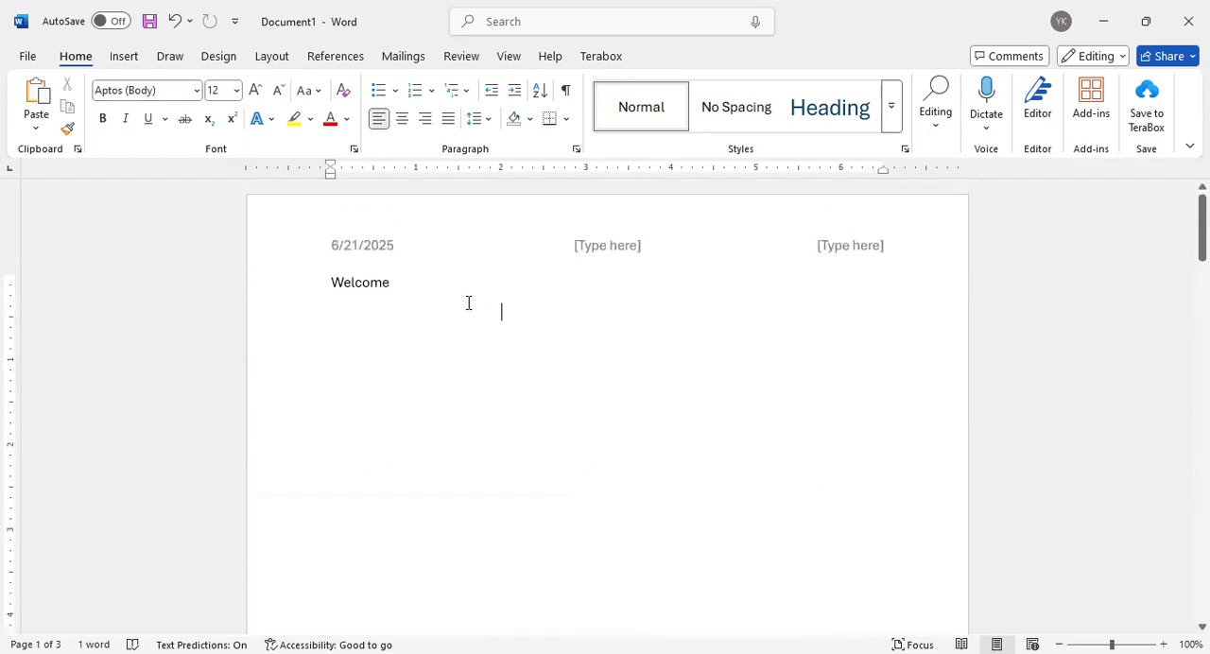
pyautogui.scroll(-8, 643, 337)
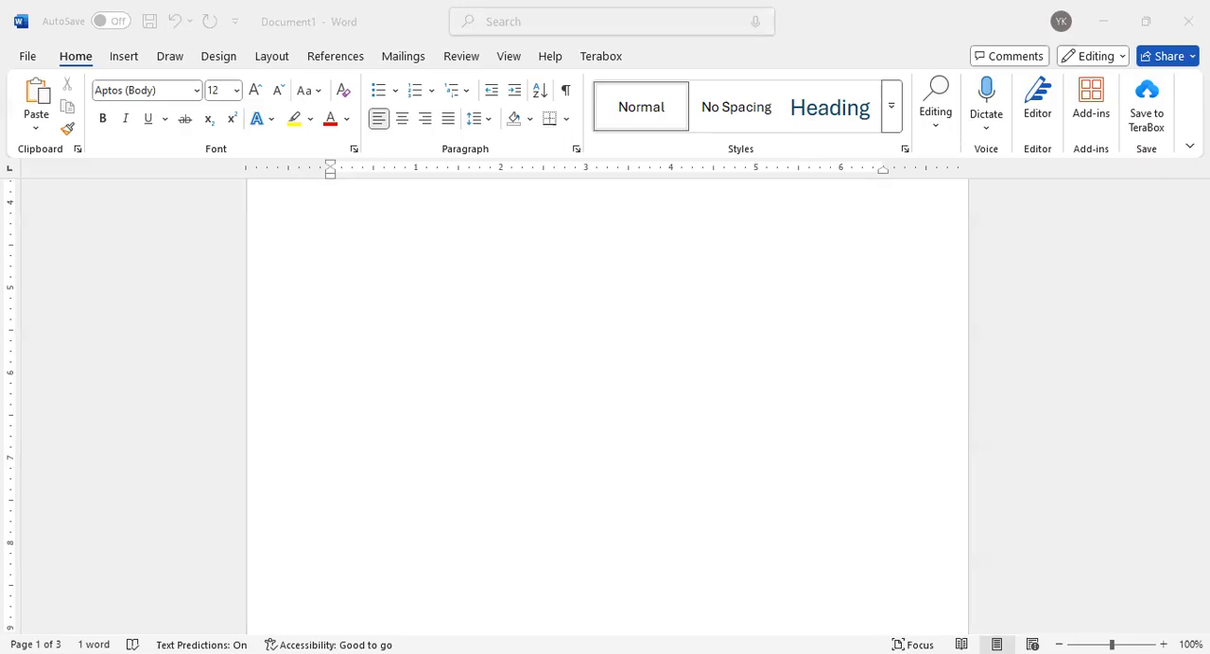
# Extend the Welcome line on the first page to read "Welcome to our class. Class video youtube.com"
pyautogui.click(381, 371)
pyautogui.scroll(1, 378, 349)
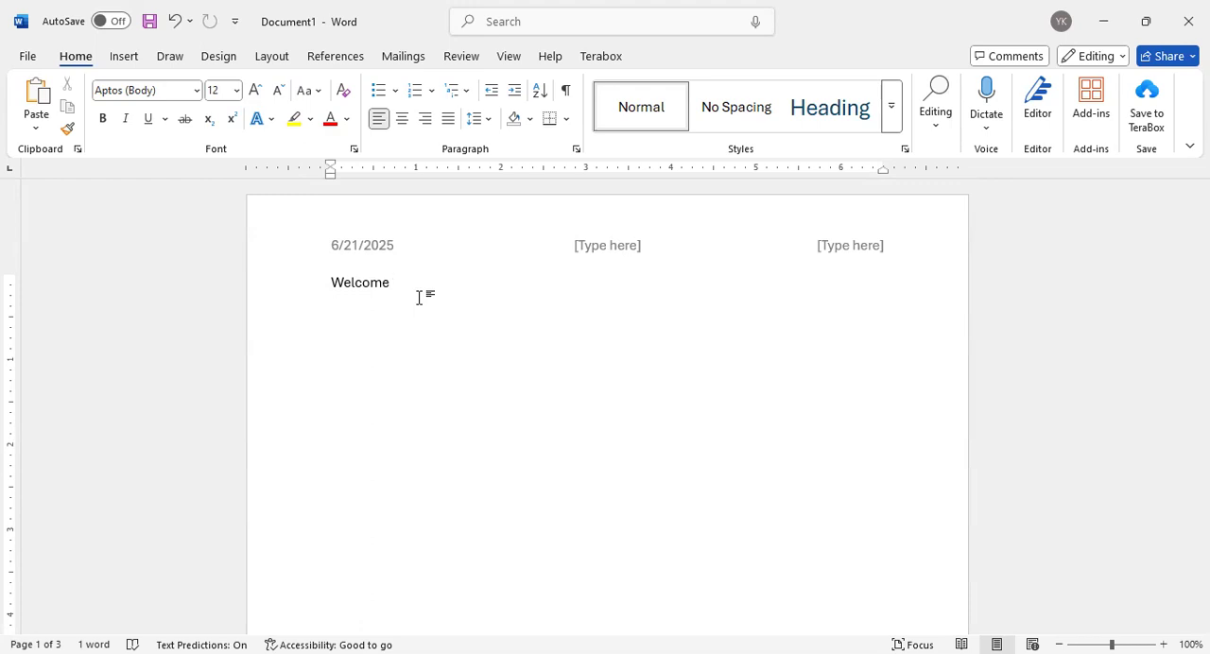
pyautogui.write('to ')
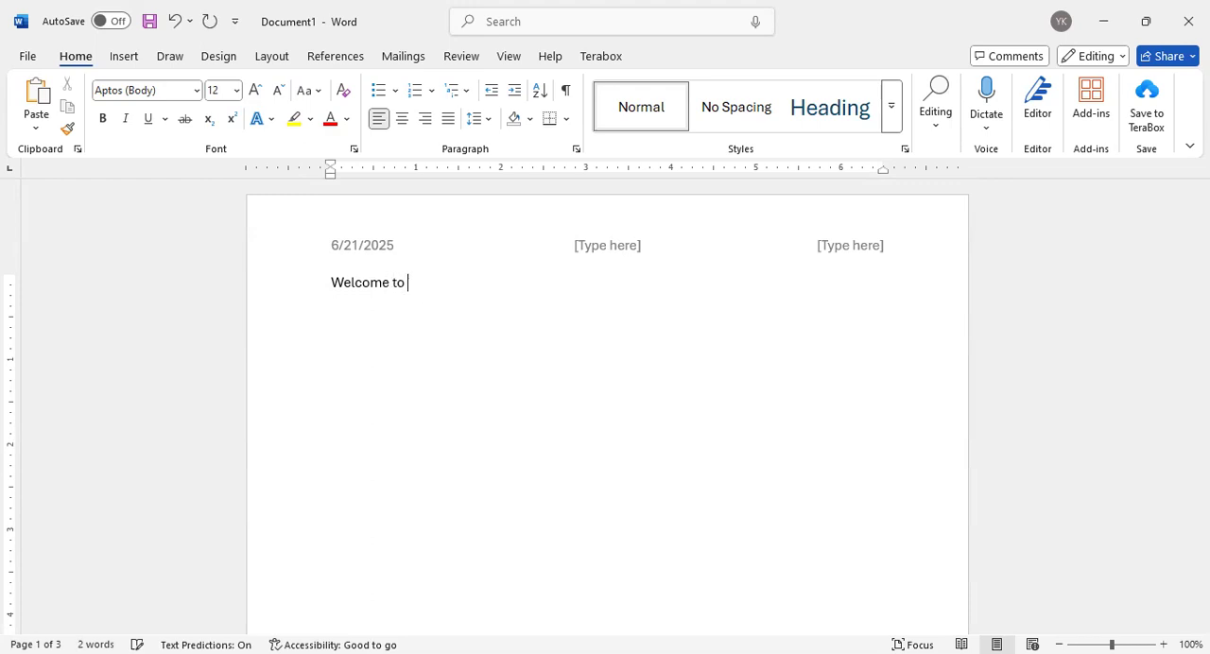
pyautogui.write('c')
pyautogui.press('BackSpace')
pyautogui.write('our cla')
pyautogui.write('ss. ')
pyautogui.write('you c')
pyautogui.press('BackSpace')
pyautogui.press('BackSpace')
pyautogui.press('BackSpace')
pyautogui.press('BackSpace')
pyautogui.press('BackSpace')
pyautogui.write('class. Class video')
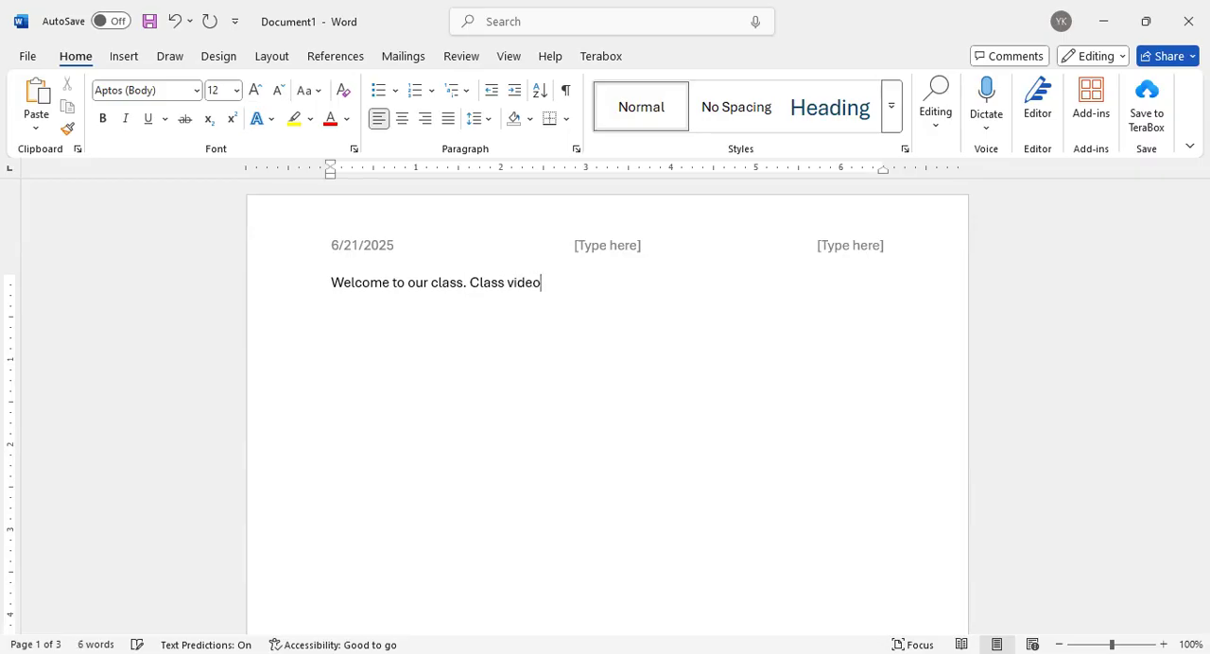
pyautogui.write(' youtube.com')
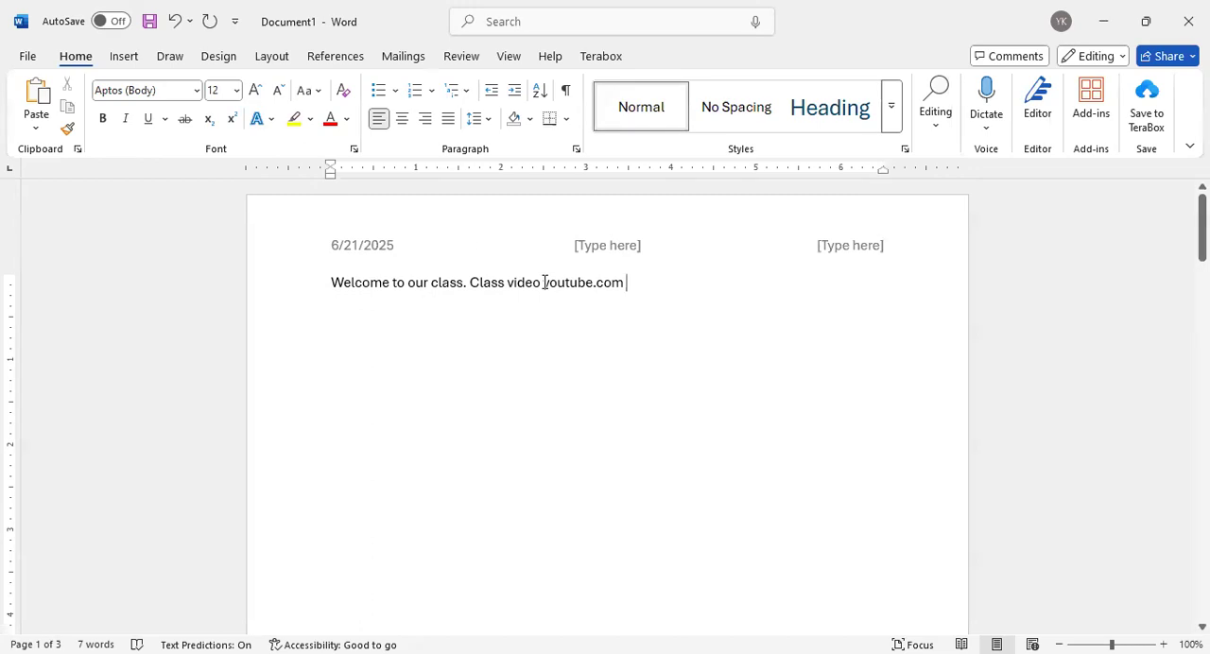
# Select the youtube.com text at the end of the Welcome line and clear the selection
pyautogui.moveTo(543, 283); pyautogui.dragTo(615, 284)
pyautogui.click(644, 301)
pyautogui.click(542, 282)
pyautogui.moveTo(542, 282); pyautogui.dragTo(632, 287)
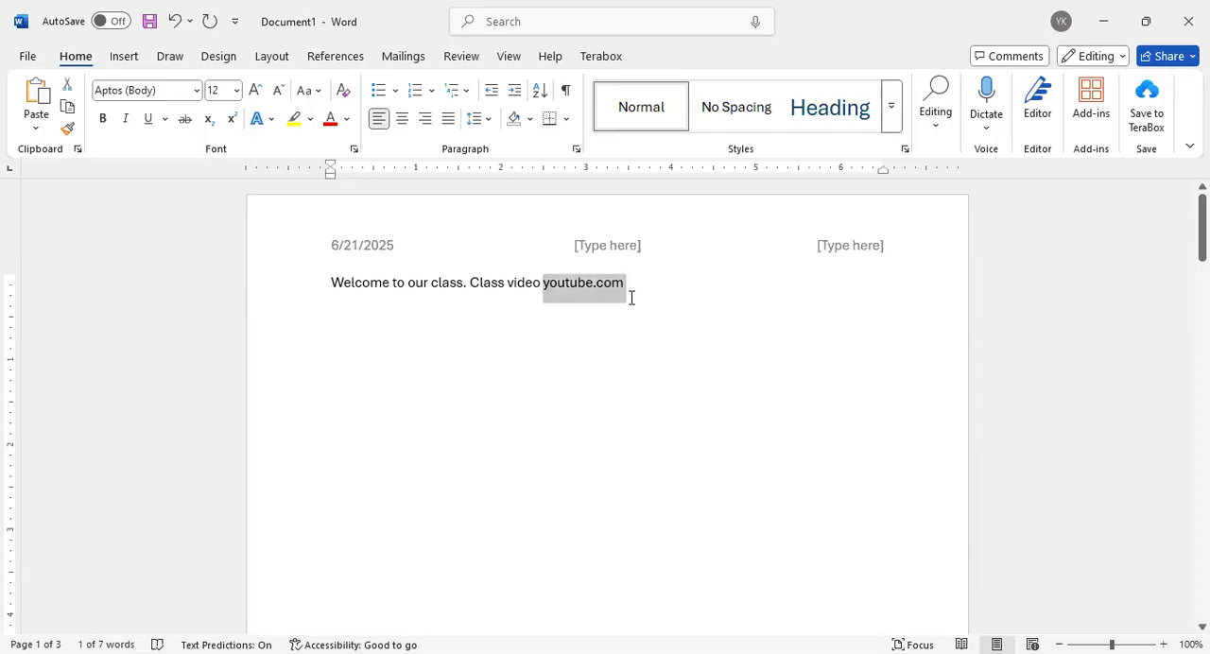
pyautogui.click(585, 284)
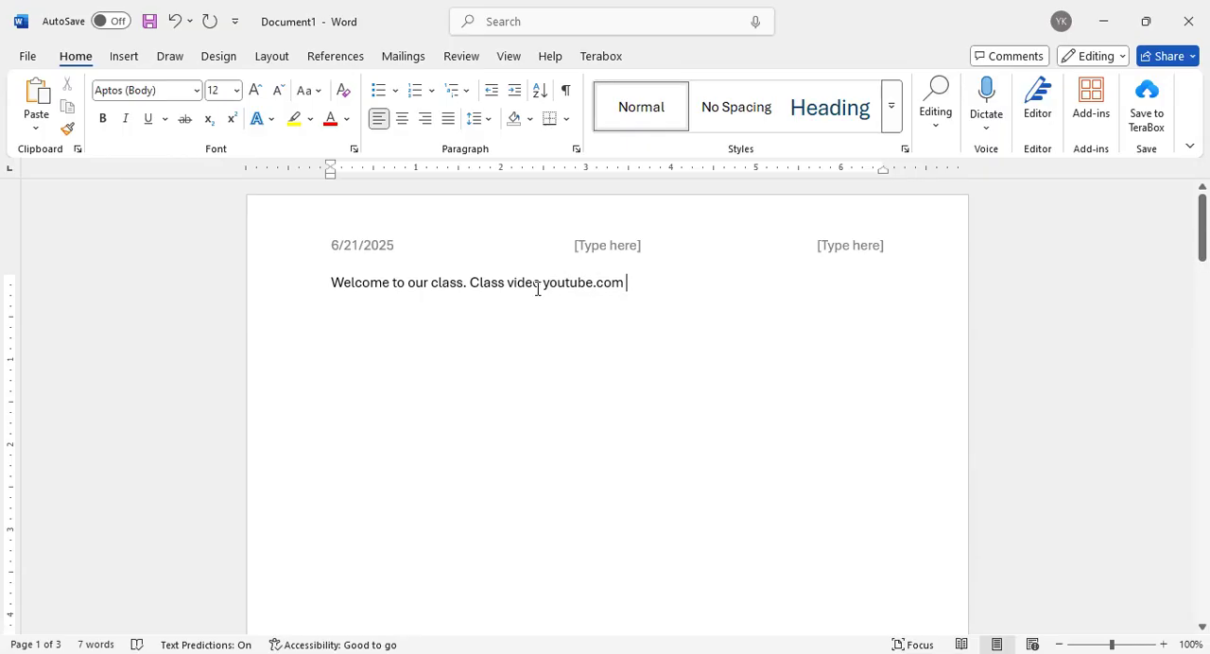
pyautogui.moveTo(542, 281); pyautogui.dragTo(634, 293)
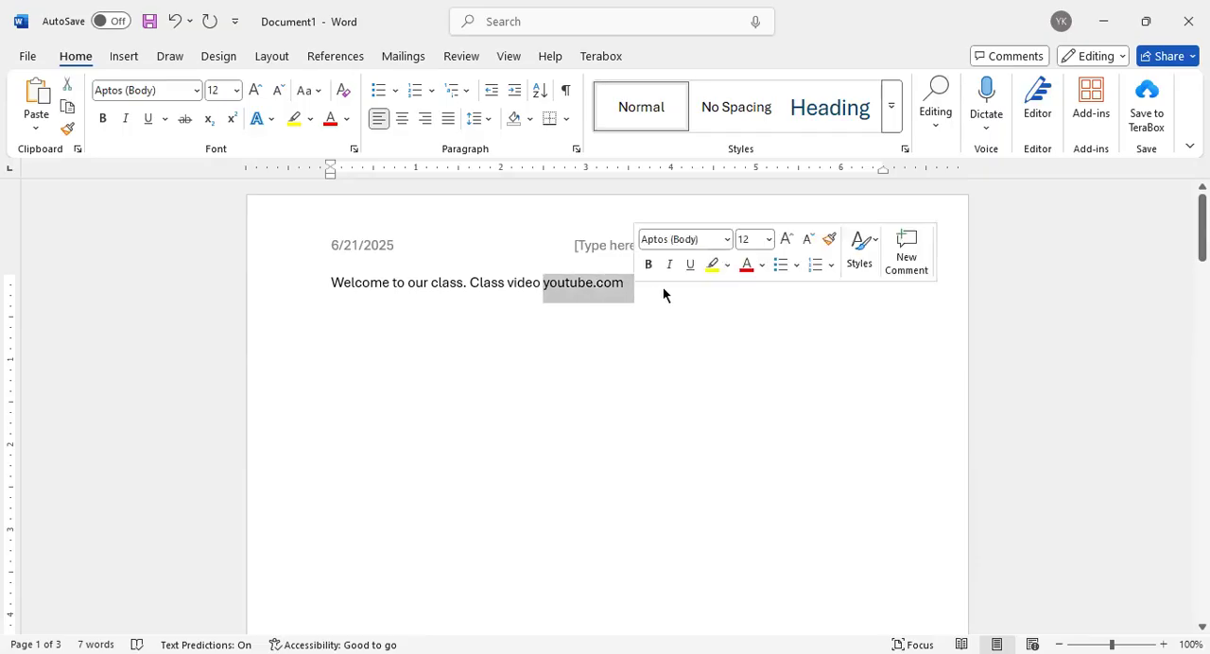
pyautogui.click(659, 299)
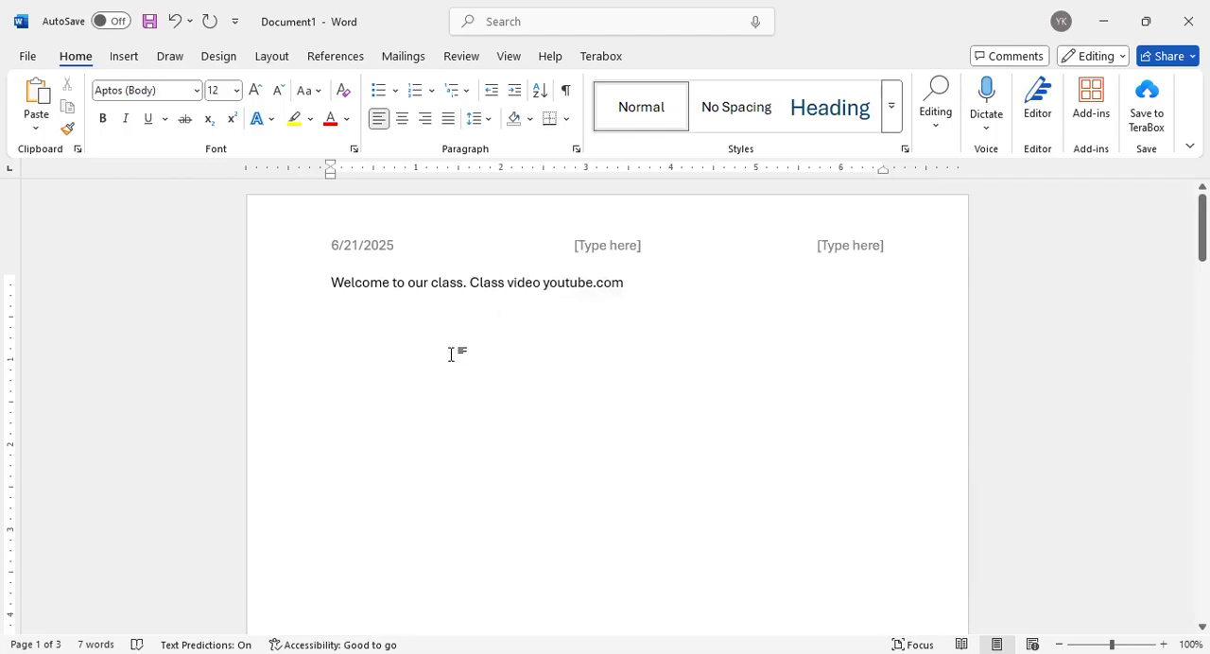
pyautogui.doubleClick(565, 282)
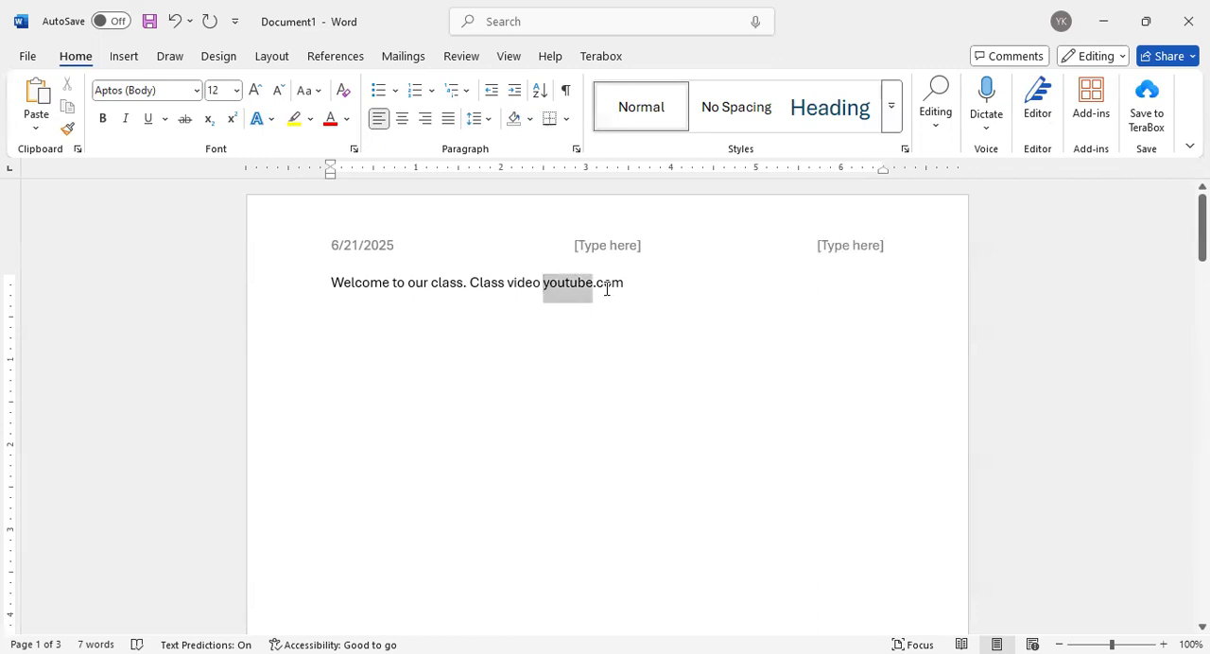
pyautogui.moveTo(606, 288); pyautogui.dragTo(624, 284)
pyautogui.click(634, 285)
pyautogui.moveTo(621, 284); pyautogui.dragTo(546, 287)
pyautogui.click(550, 295)
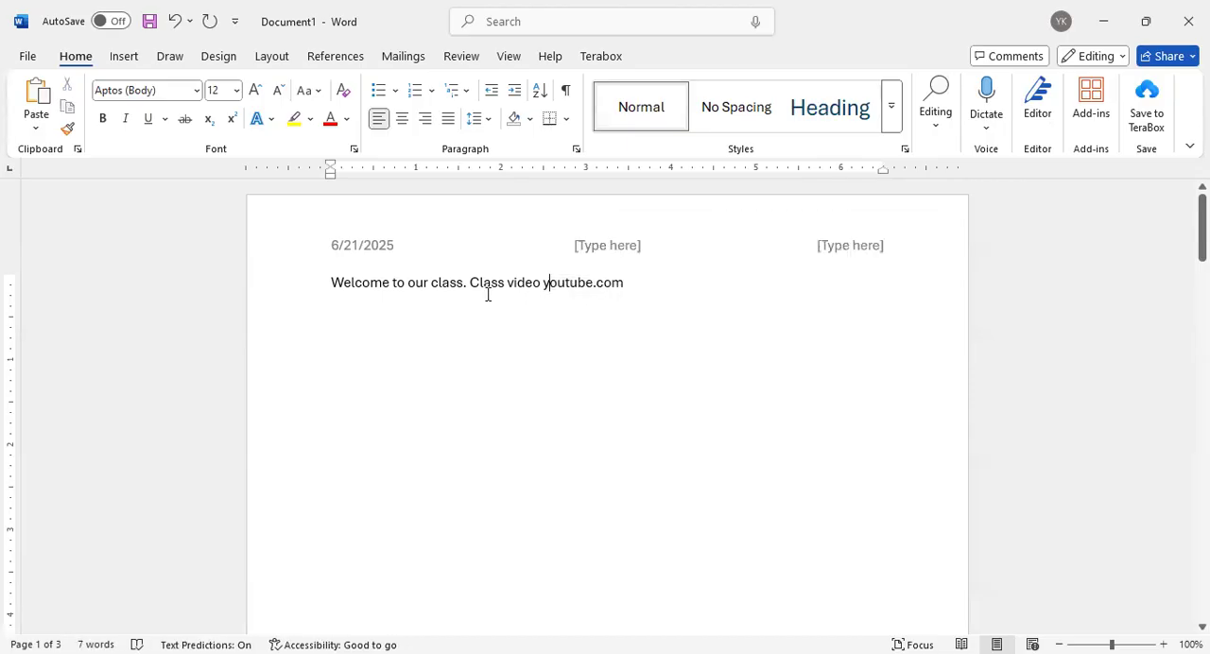
pyautogui.moveTo(470, 283); pyautogui.dragTo(501, 279)
pyautogui.click(501, 313)
# Turn the youtube.com text at the end of the Welcome line into a hyperlink with the address youtube.com
pyautogui.moveTo(544, 283); pyautogui.dragTo(616, 281)
pyautogui.rightClick(611, 284)
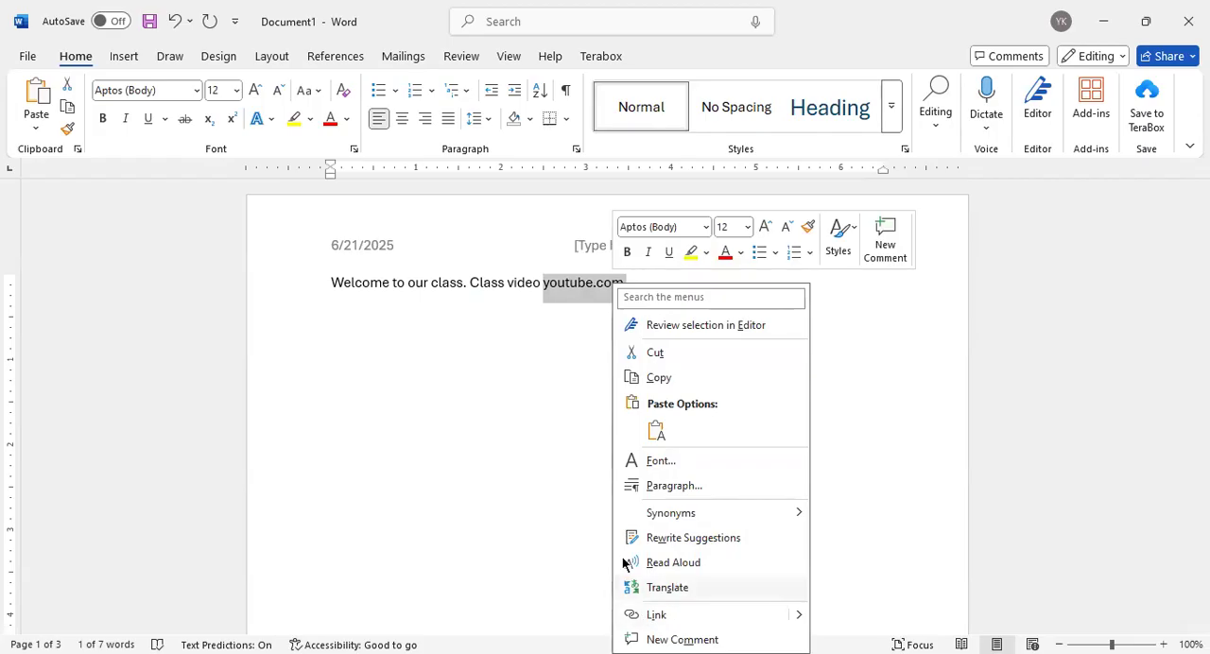
pyautogui.click(125, 56)
pyautogui.click(534, 87)
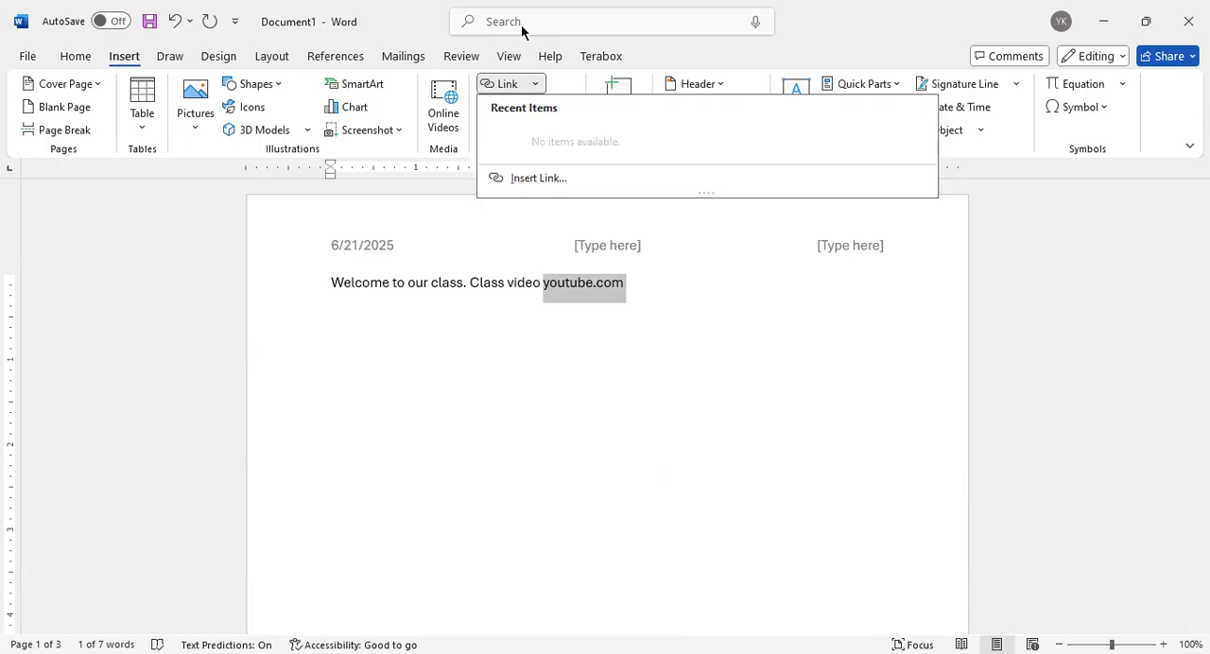
pyautogui.rightClick(595, 307)
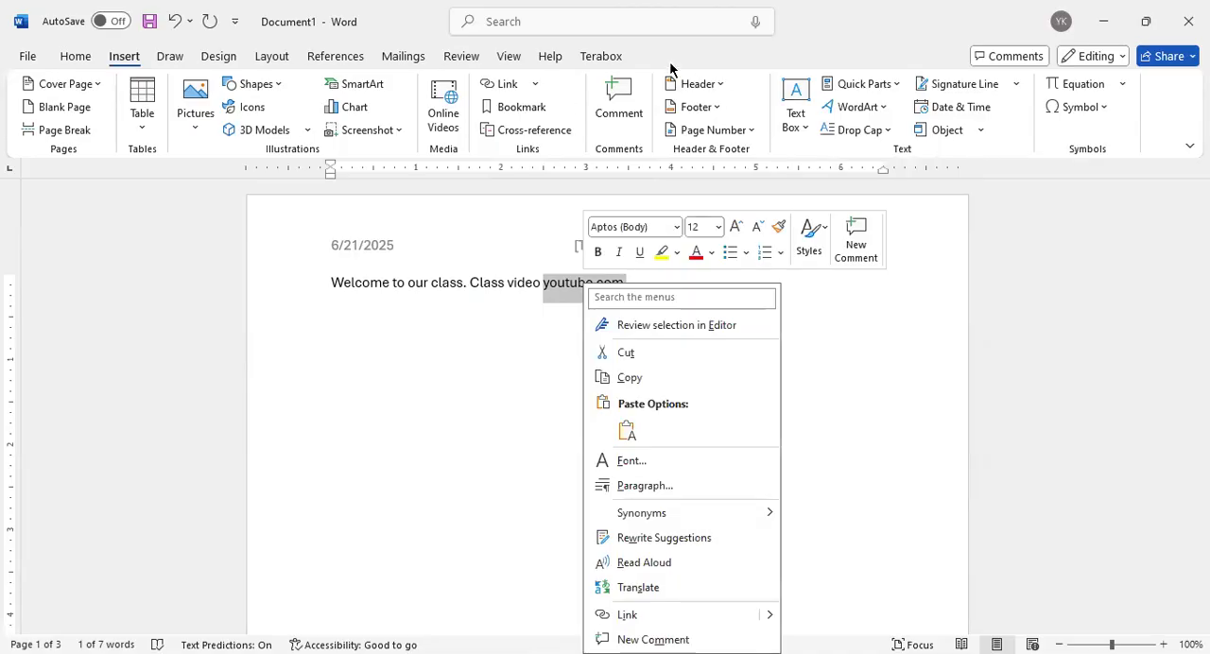
pyautogui.click(558, 27)
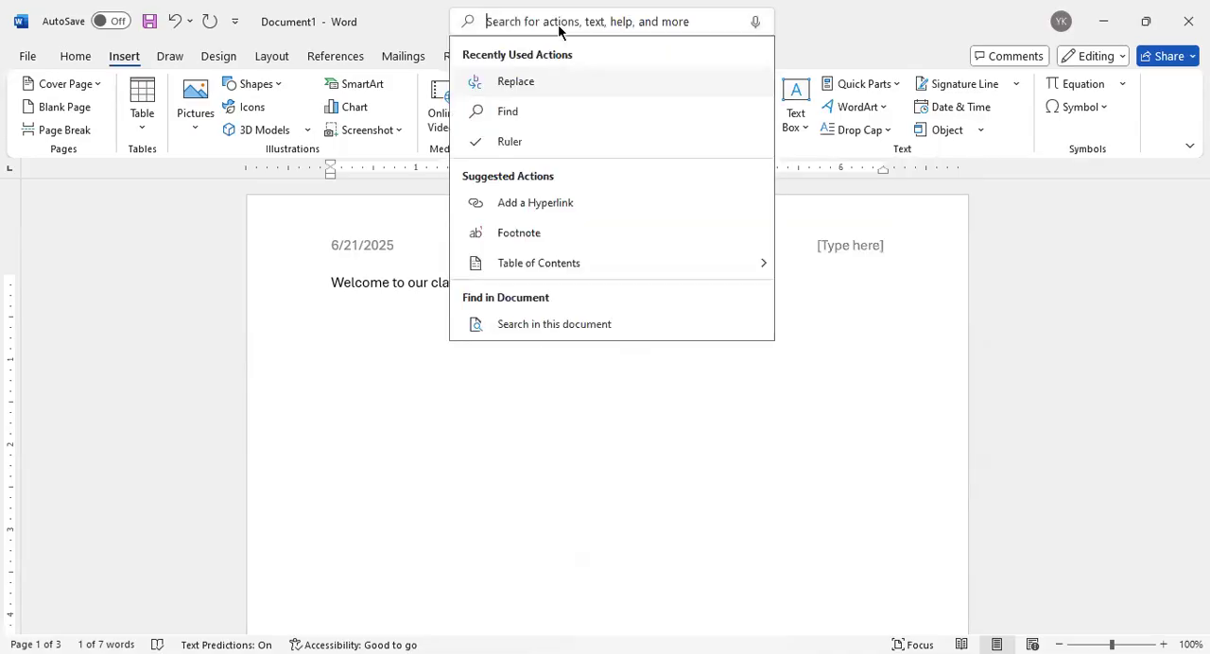
pyautogui.write('link')
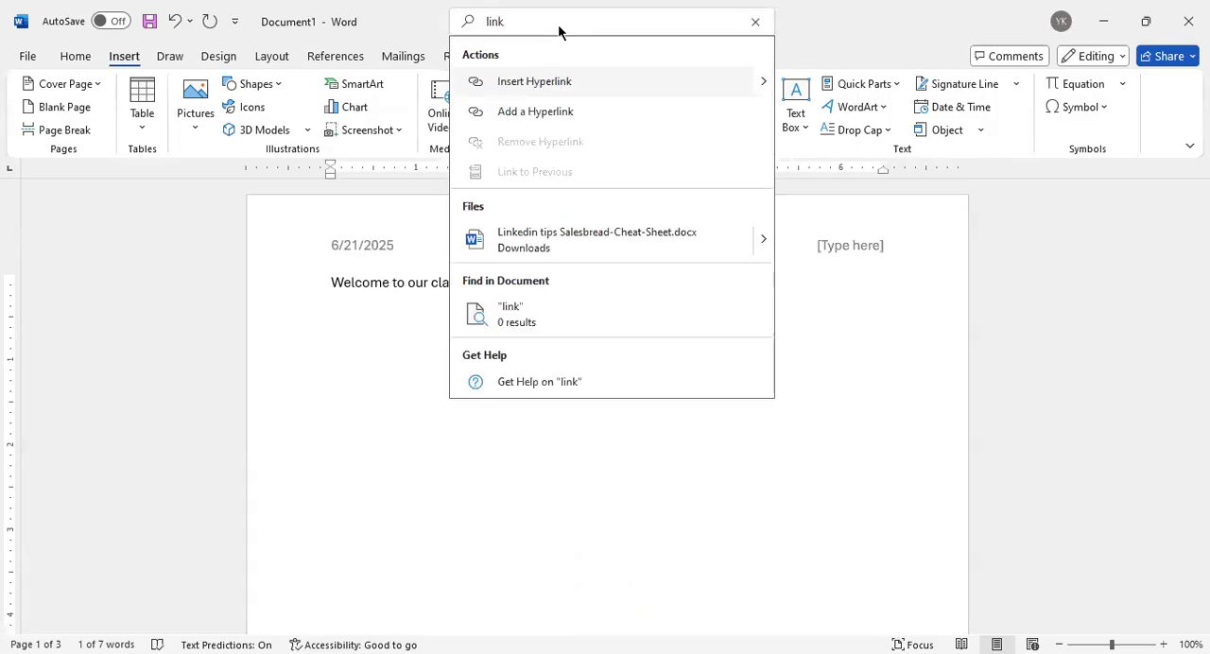
pyautogui.click(542, 82)
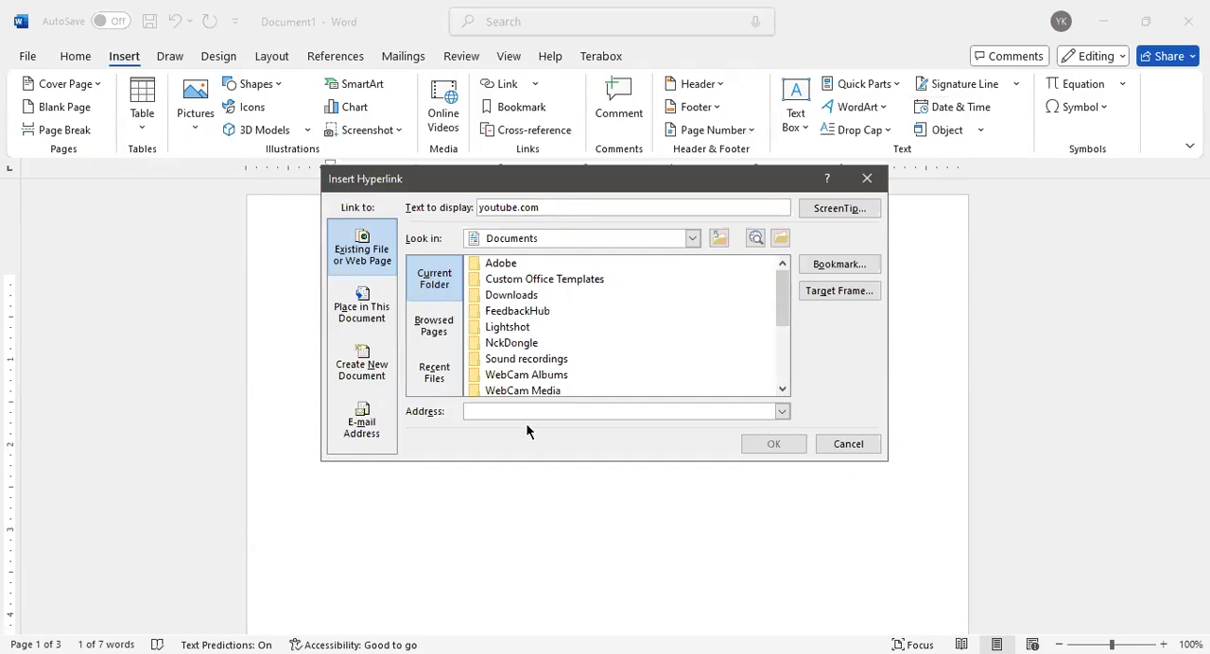
pyautogui.write('youtu')
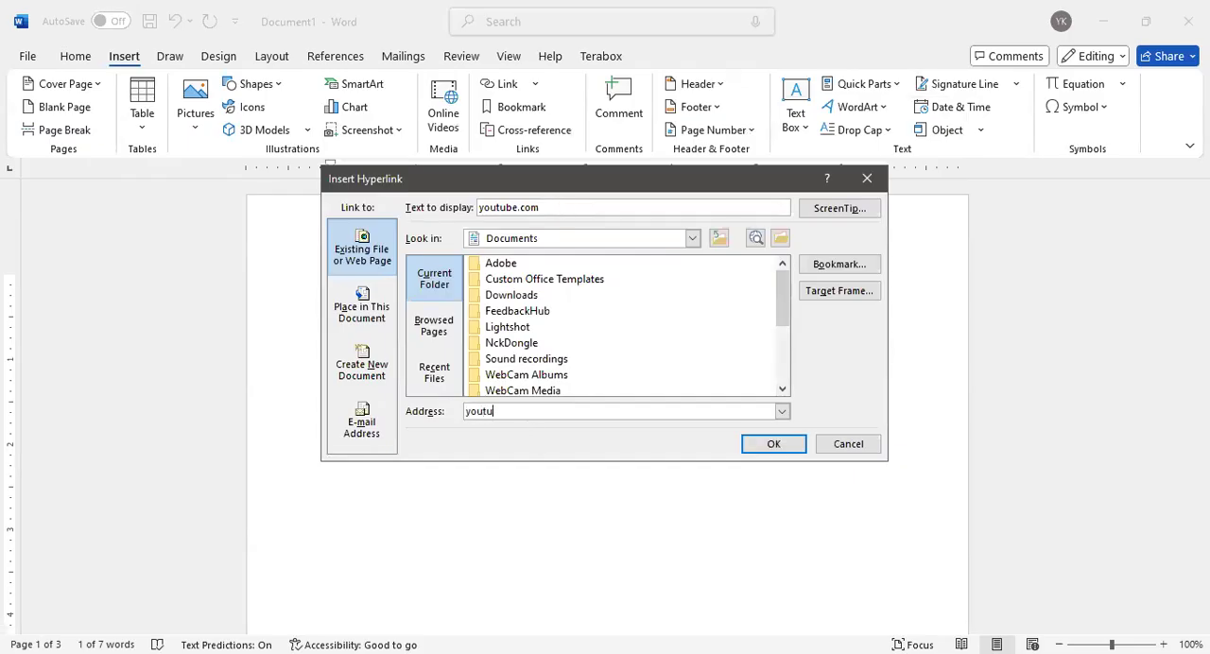
pyautogui.write('be.com')
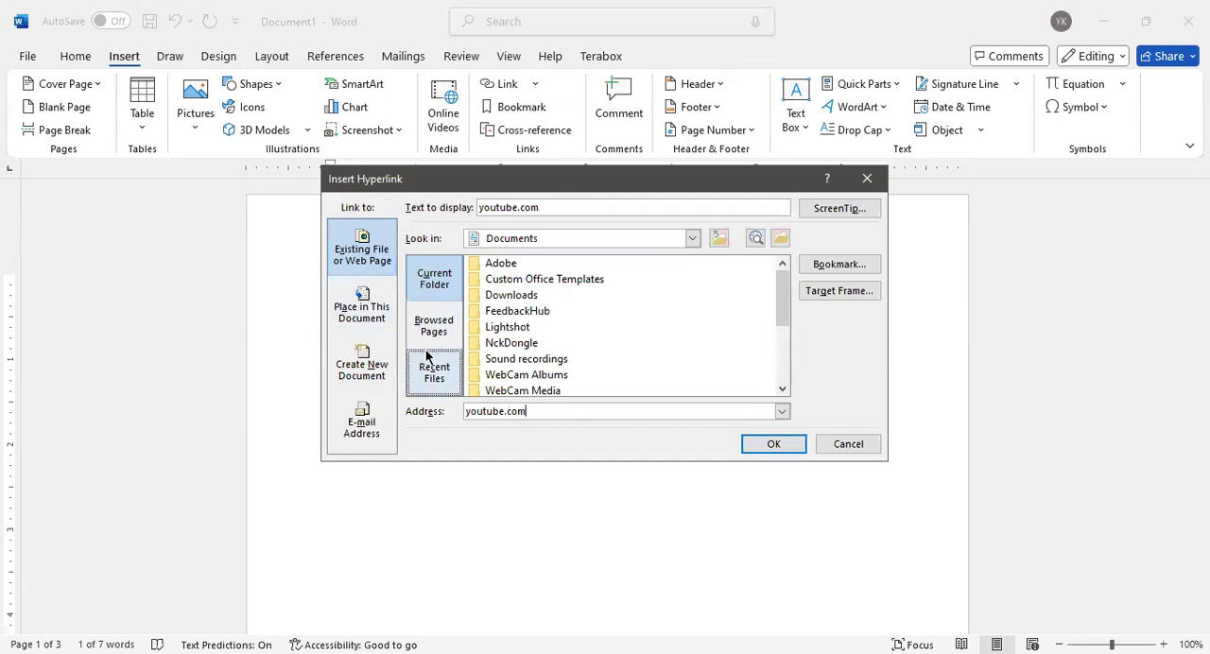
pyautogui.click(774, 446)
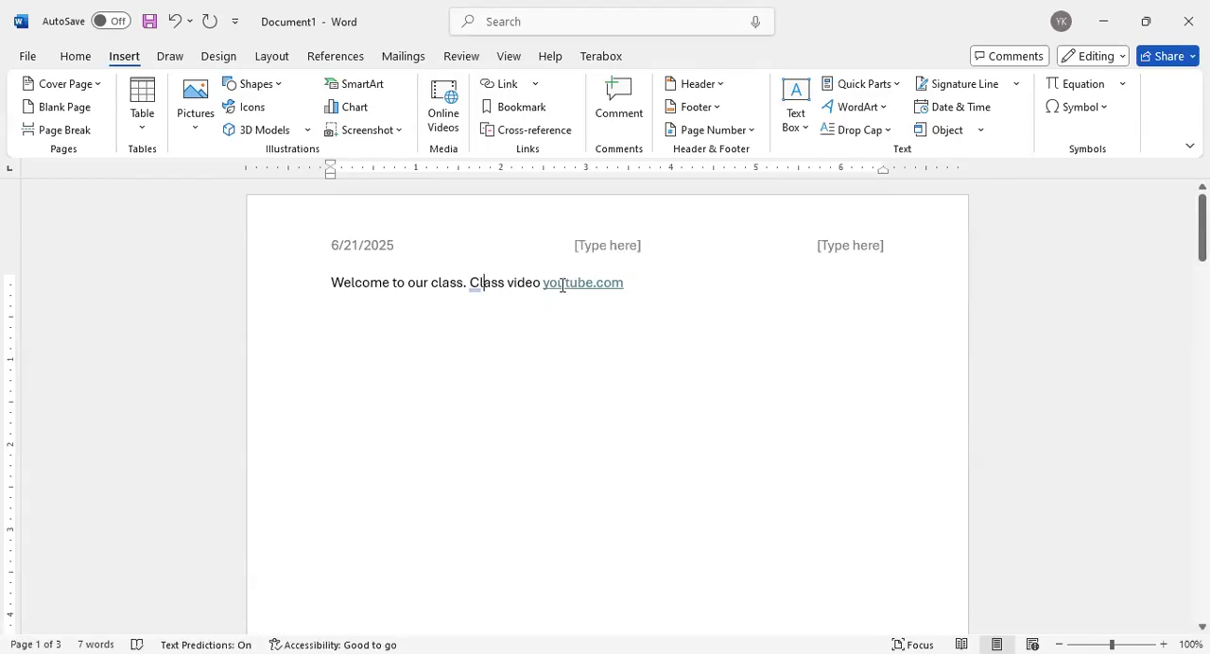
# Try changing the youtube.com hyperlink's address to facebook.com, and undo the change
pyautogui.click(624, 283)
pyautogui.moveTo(624, 283); pyautogui.dragTo(548, 292)
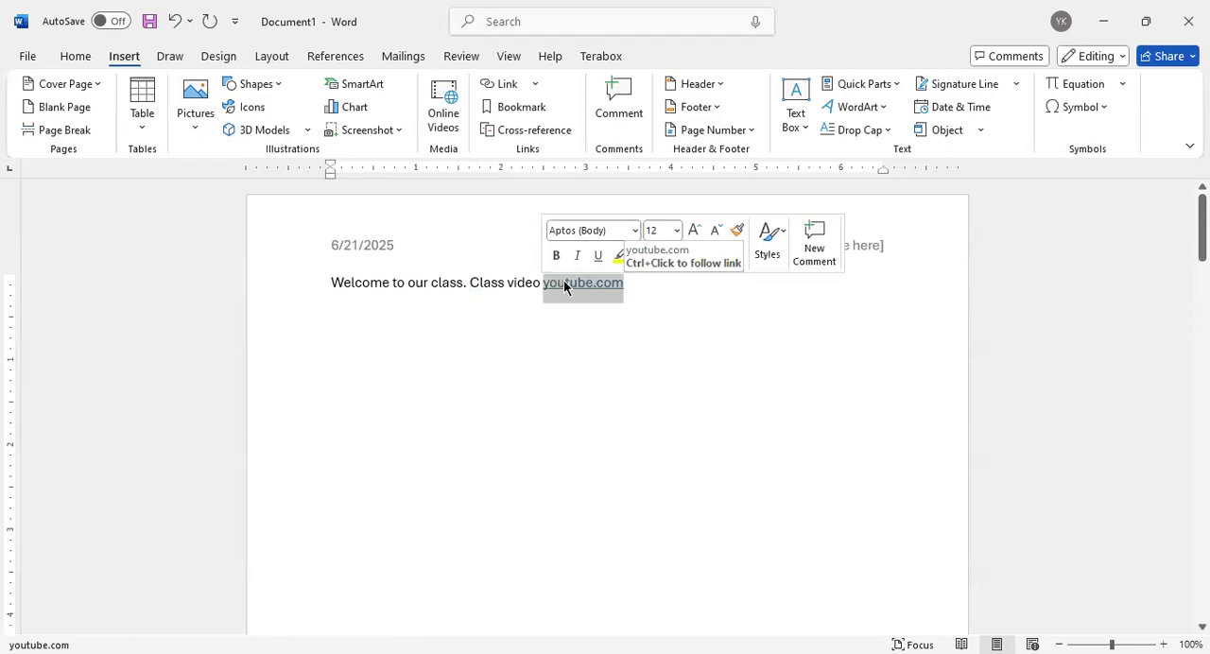
pyautogui.rightClick(564, 286)
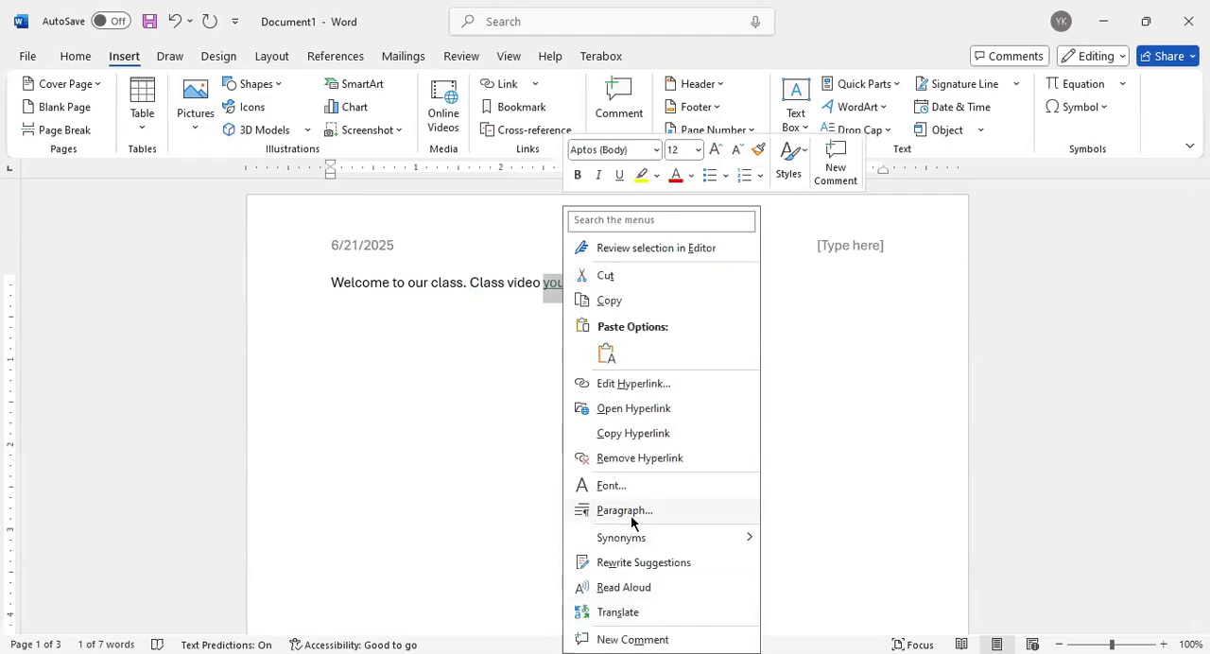
pyautogui.click(637, 392)
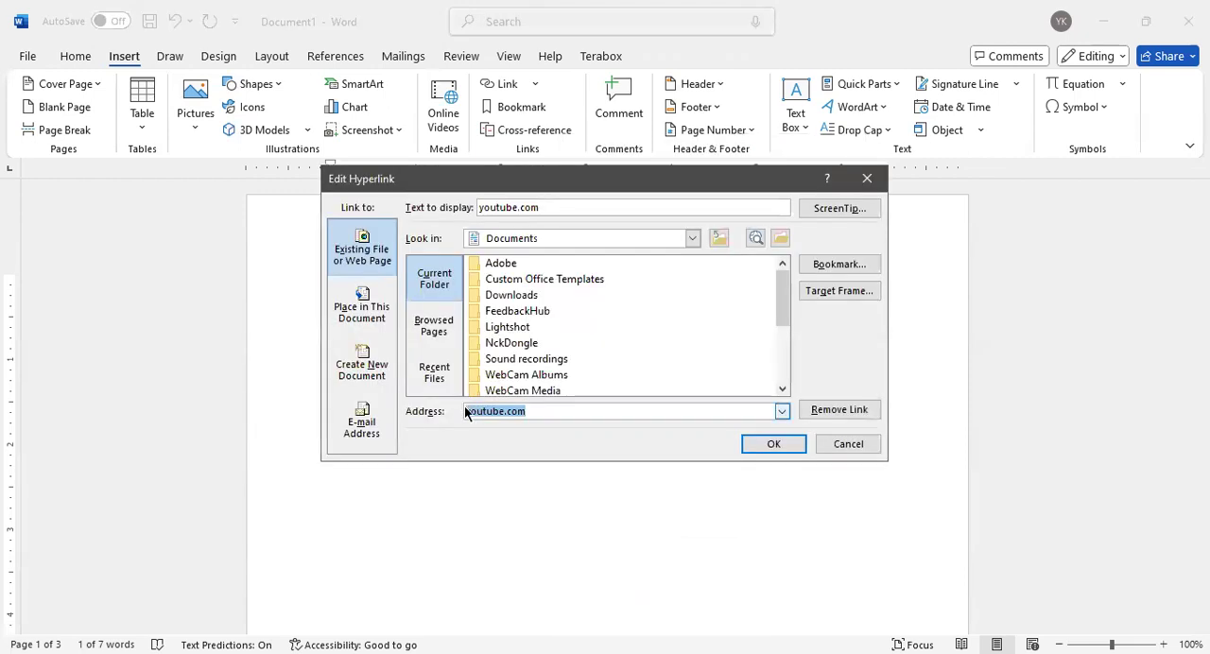
pyautogui.write('facebo')
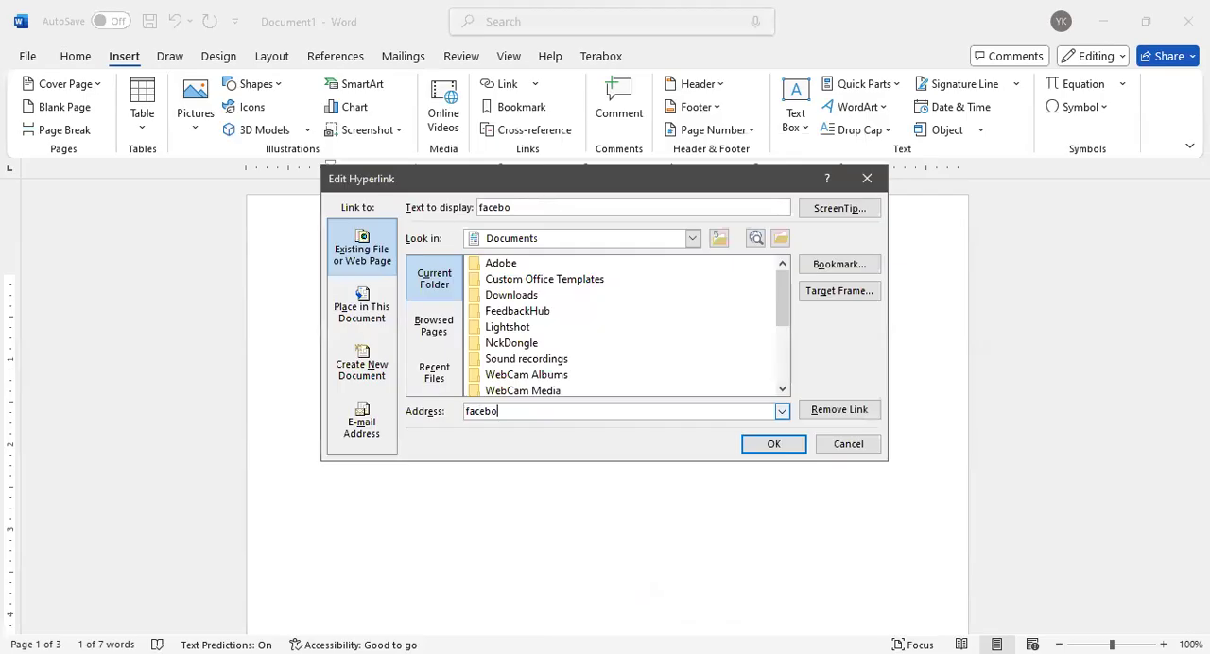
pyautogui.write('ok.com')
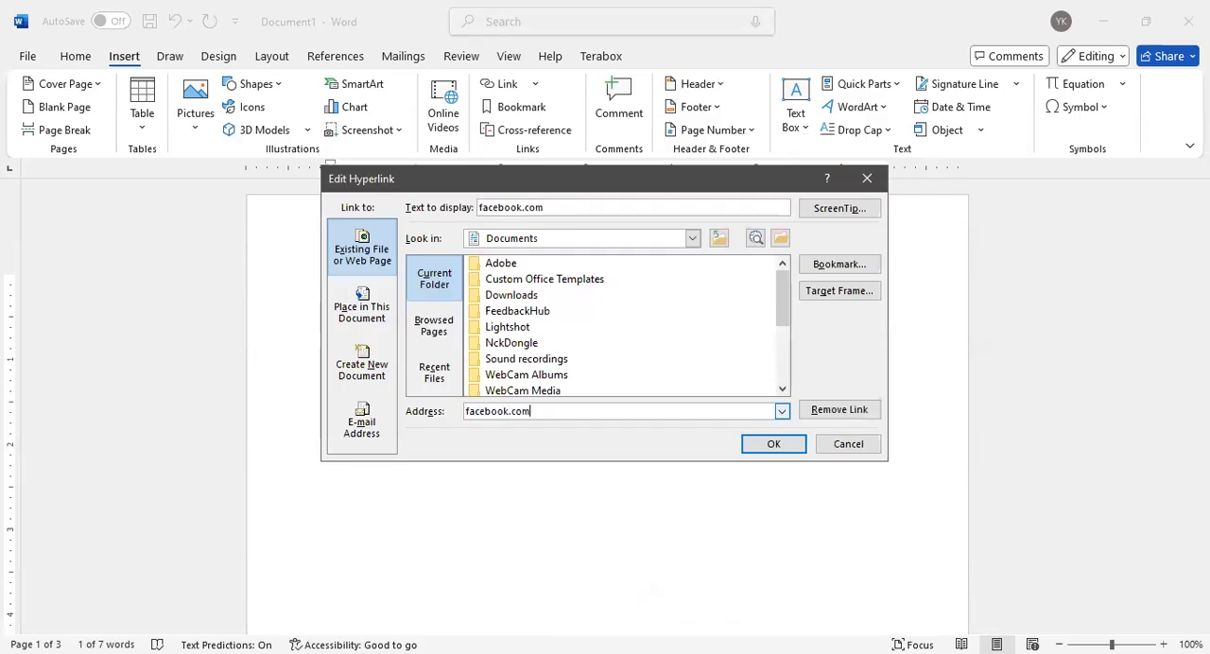
pyautogui.click(771, 444)
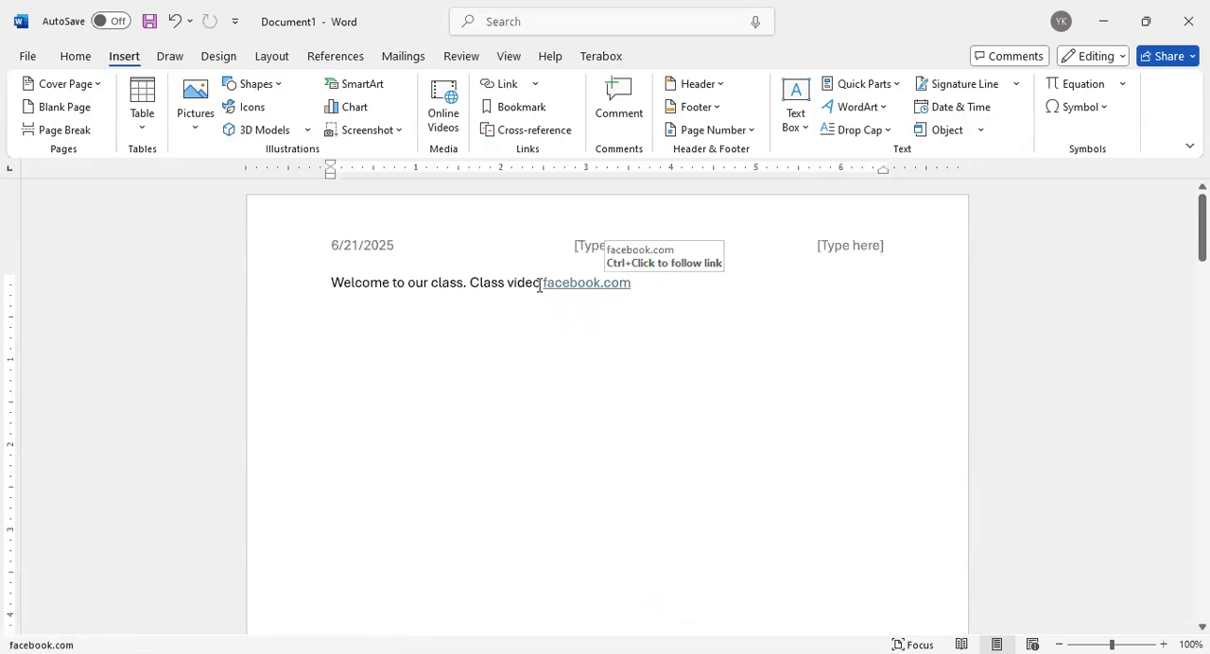
pyautogui.click(173, 21)
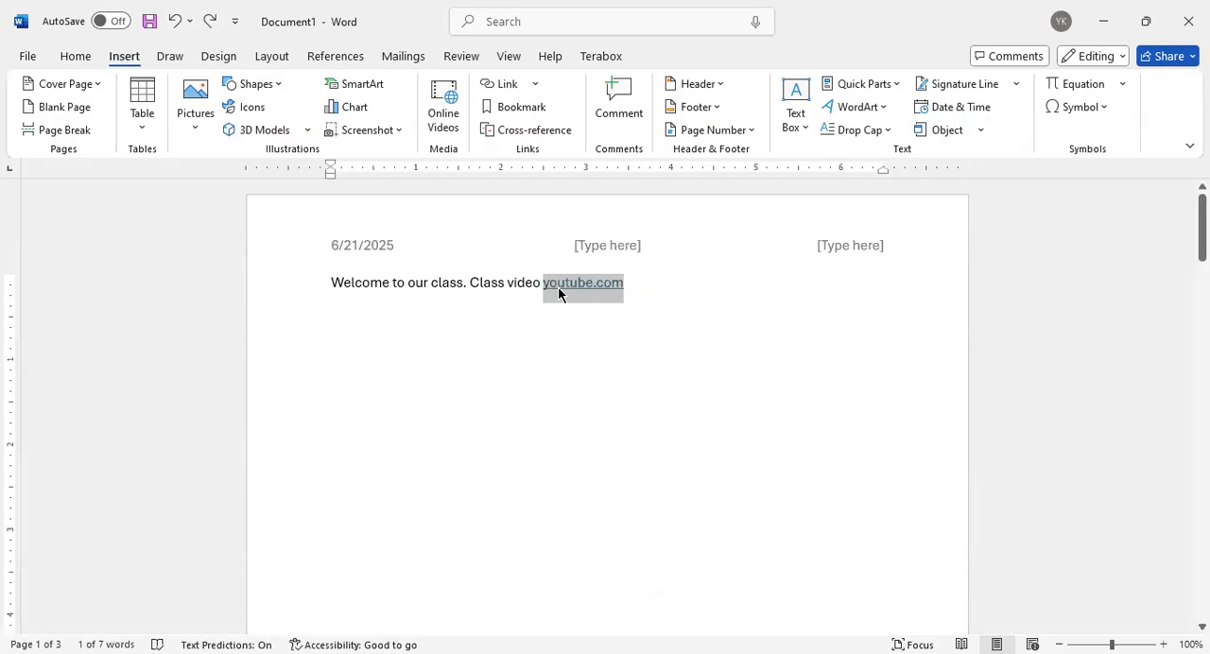
# Edit the youtube.com hyperlink in the Welcome line and set its address to facebook.com
pyautogui.hotkey('ctrl', 'k')
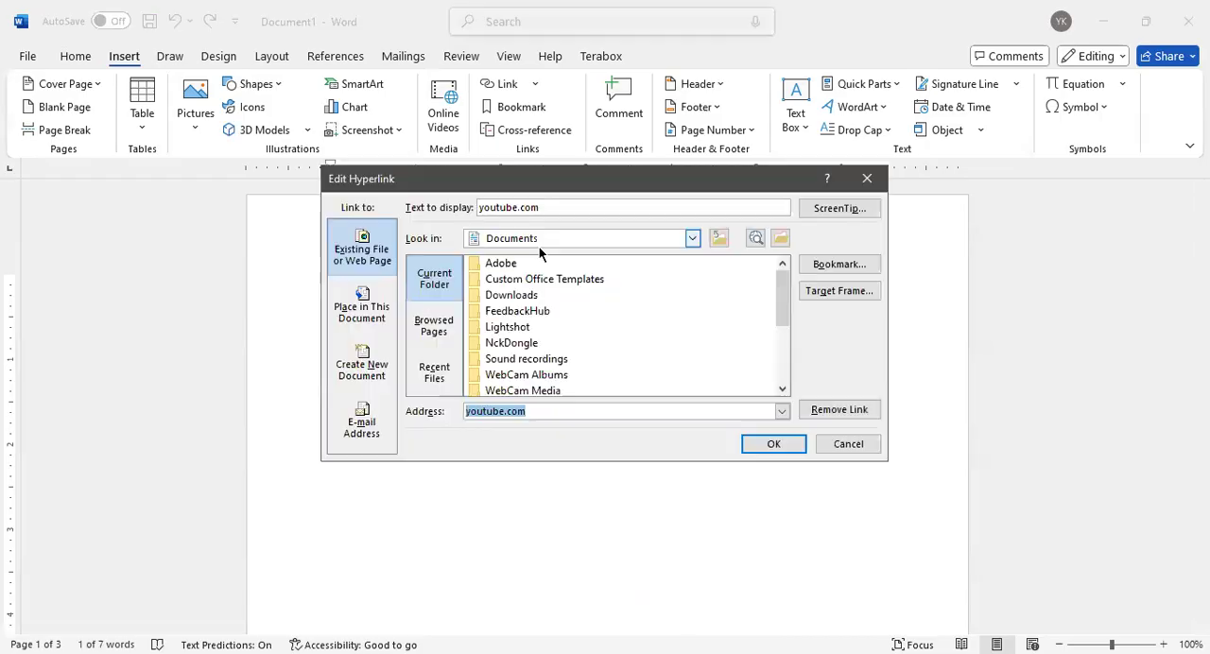
pyautogui.click(556, 411)
pyautogui.moveTo(557, 411); pyautogui.dragTo(463, 411)
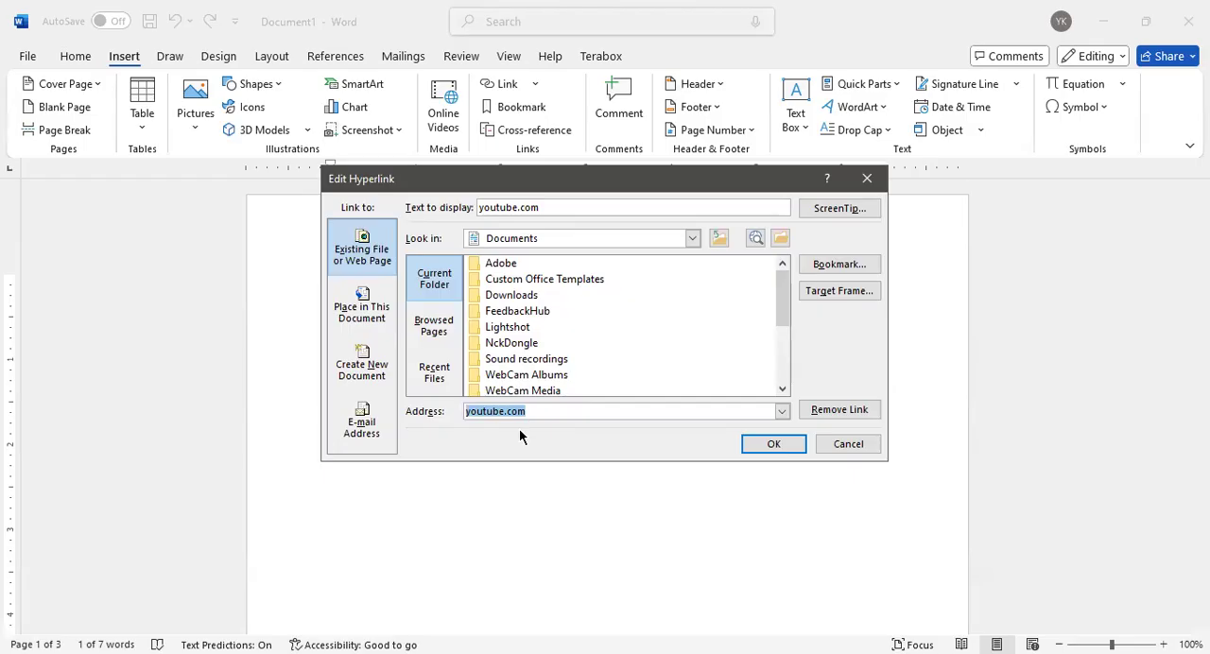
pyautogui.write('fa')
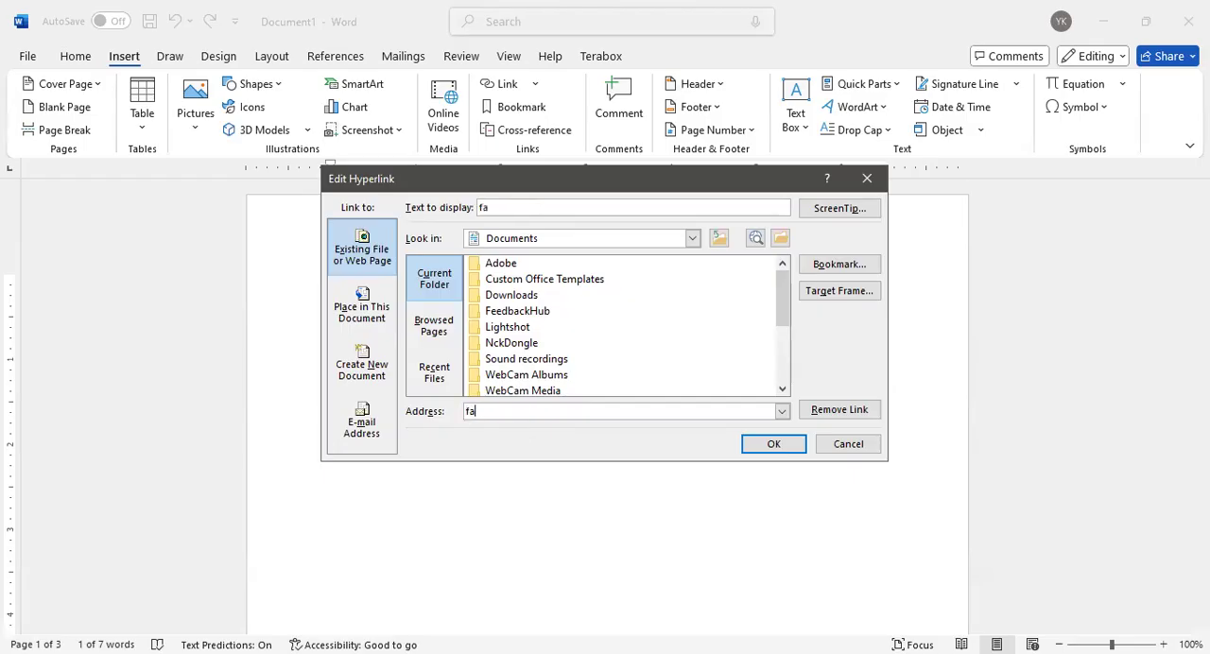
pyautogui.write('cebook.com')
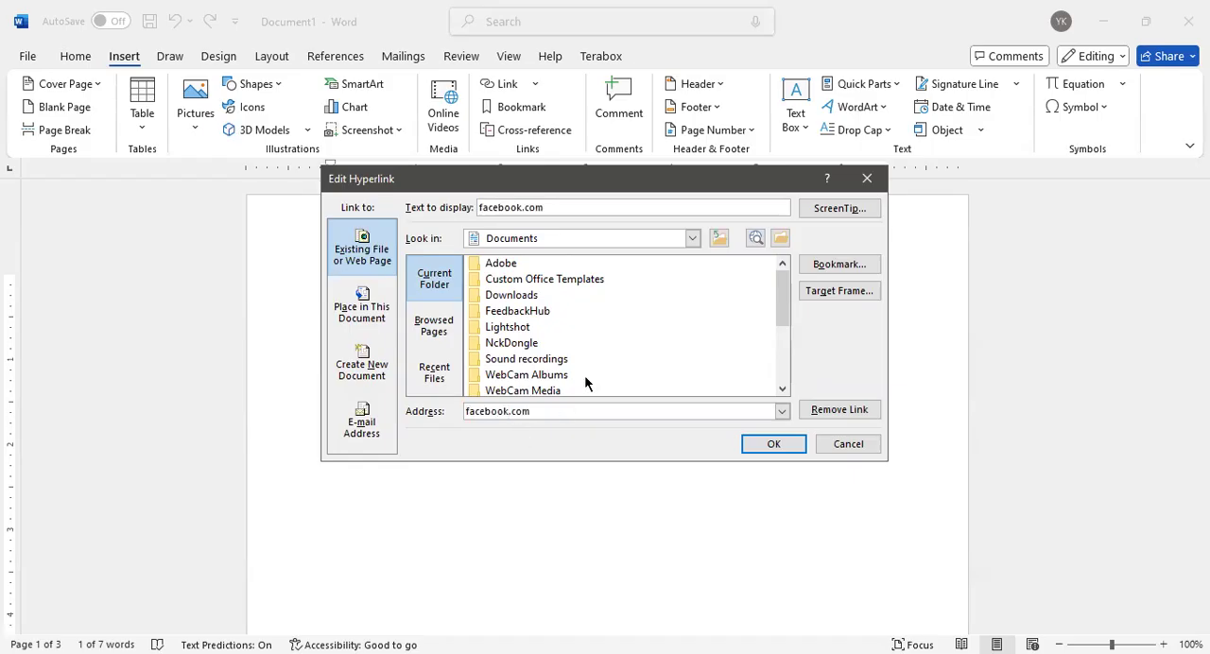
# Set the hyperlink's display text to youtube.com and apply the hyperlink edit
pyautogui.moveTo(564, 205); pyautogui.dragTo(478, 207)
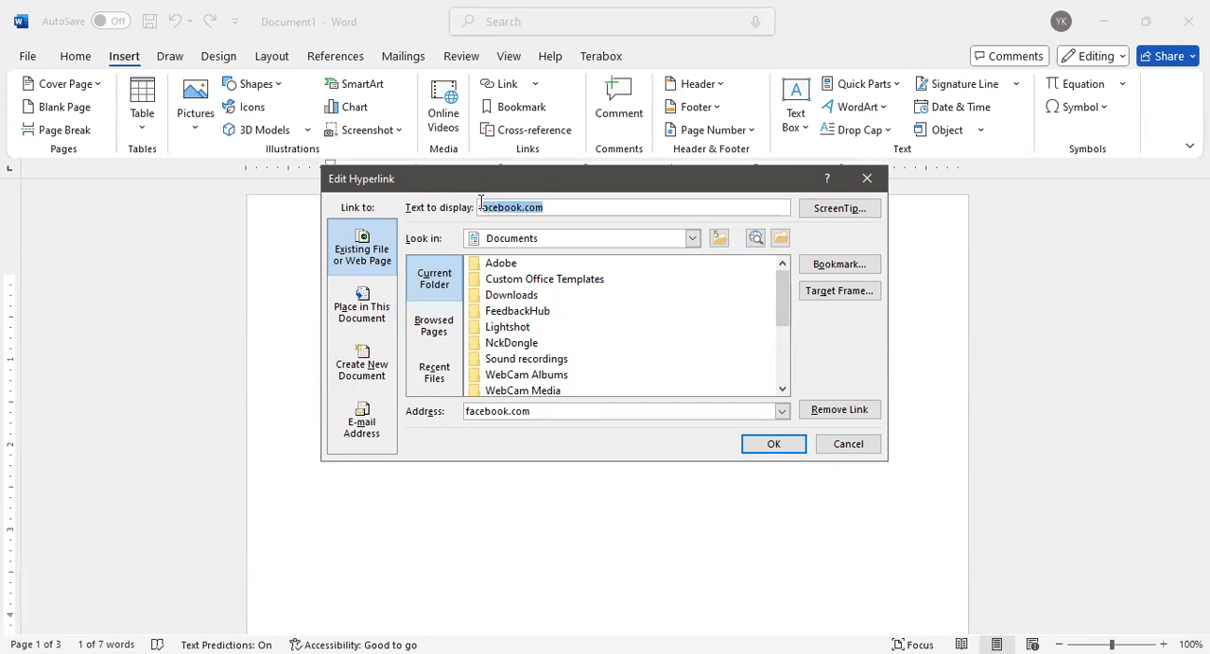
pyautogui.press('BackSpace')
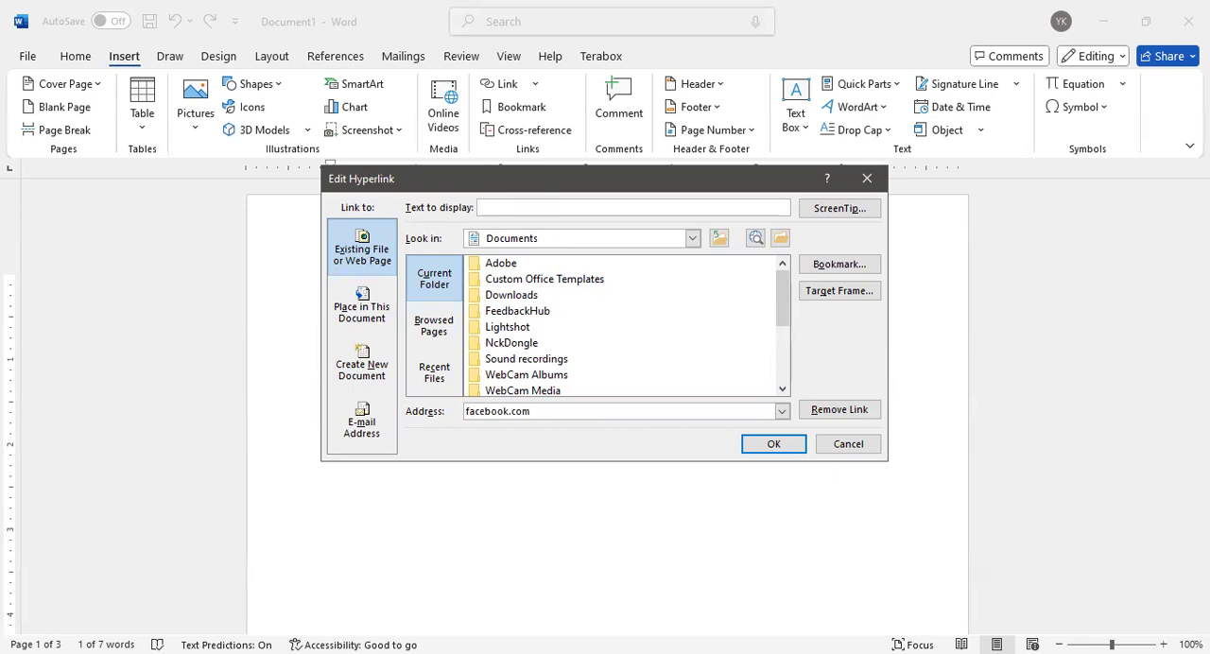
pyautogui.write('youtube.com')
pyautogui.click(760, 444)
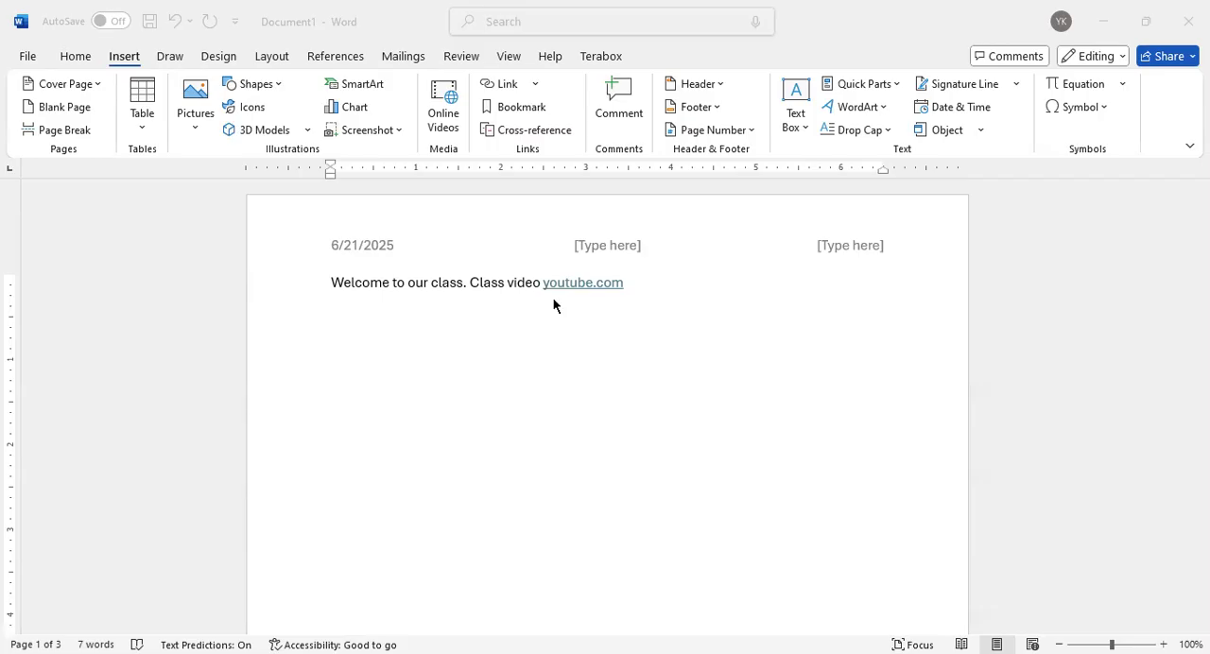
# Check the target address behind the youtube.com hyperlink in the Welcome line
pyautogui.click(655, 326)
pyautogui.keyDown('ctrl'); pyautogui.scroll(2, 655, 325); pyautogui.keyUp('ctrl')
pyautogui.keyDown('ctrl'); pyautogui.scroll(-1, 656, 324); pyautogui.keyUp('ctrl')
pyautogui.keyDown('ctrl'); pyautogui.scroll(8, 656, 325); pyautogui.keyUp('ctrl')
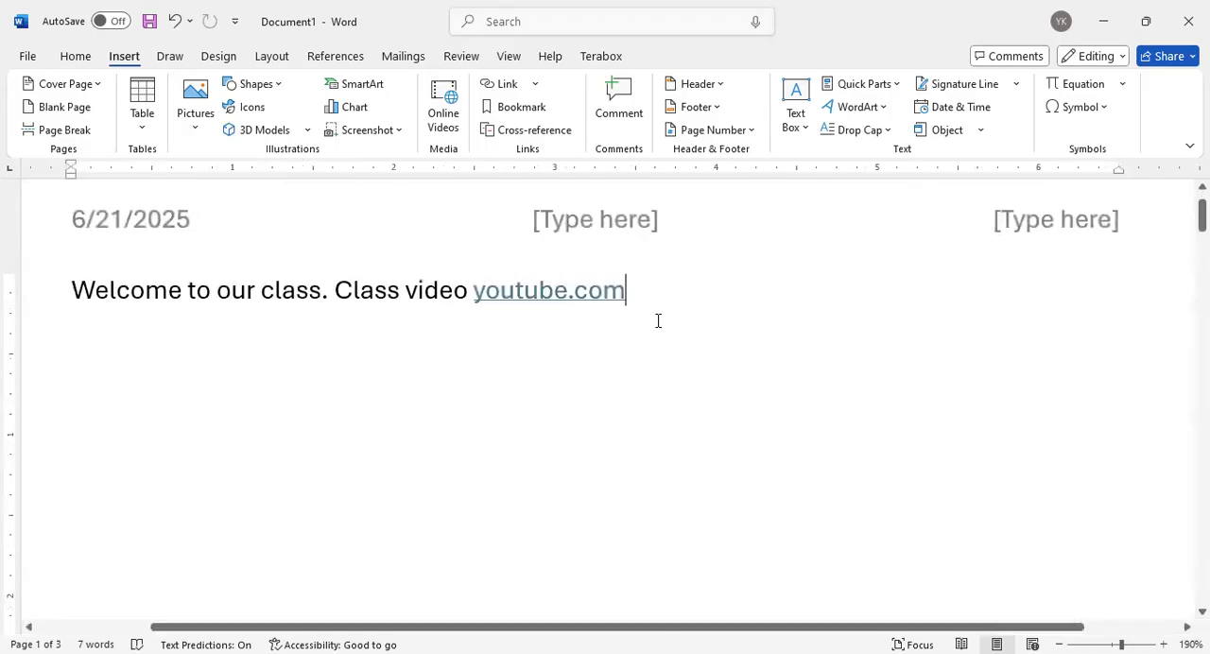
pyautogui.scroll(1, 687, 326)
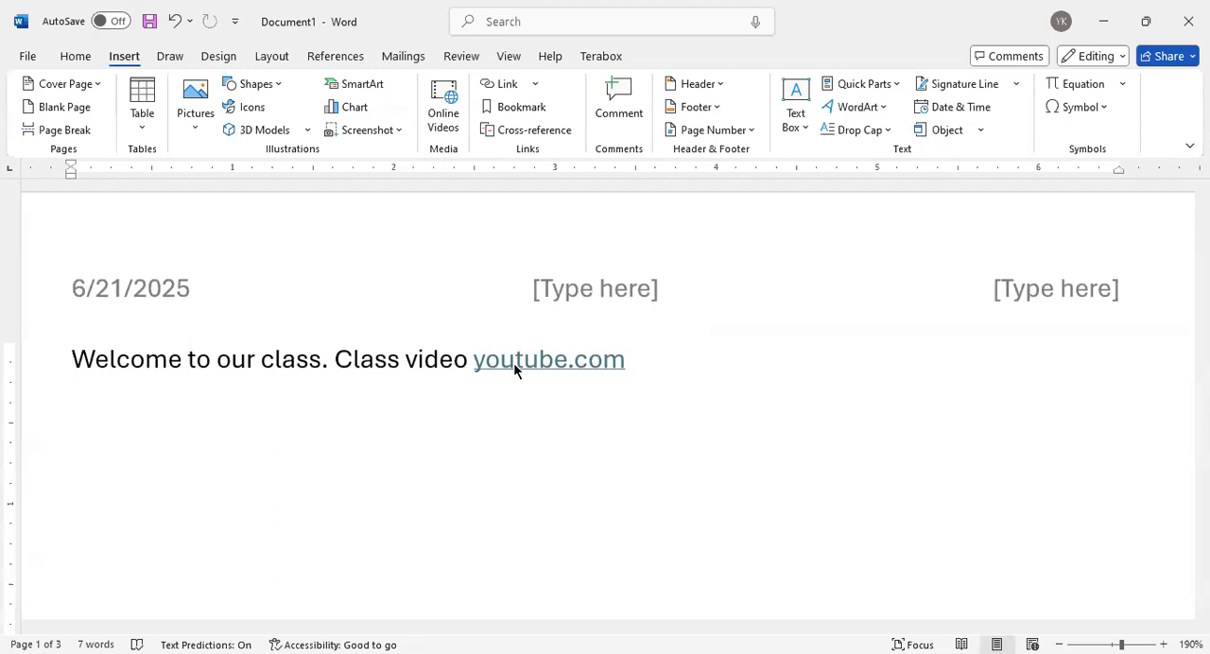
pyautogui.moveTo(521, 362)
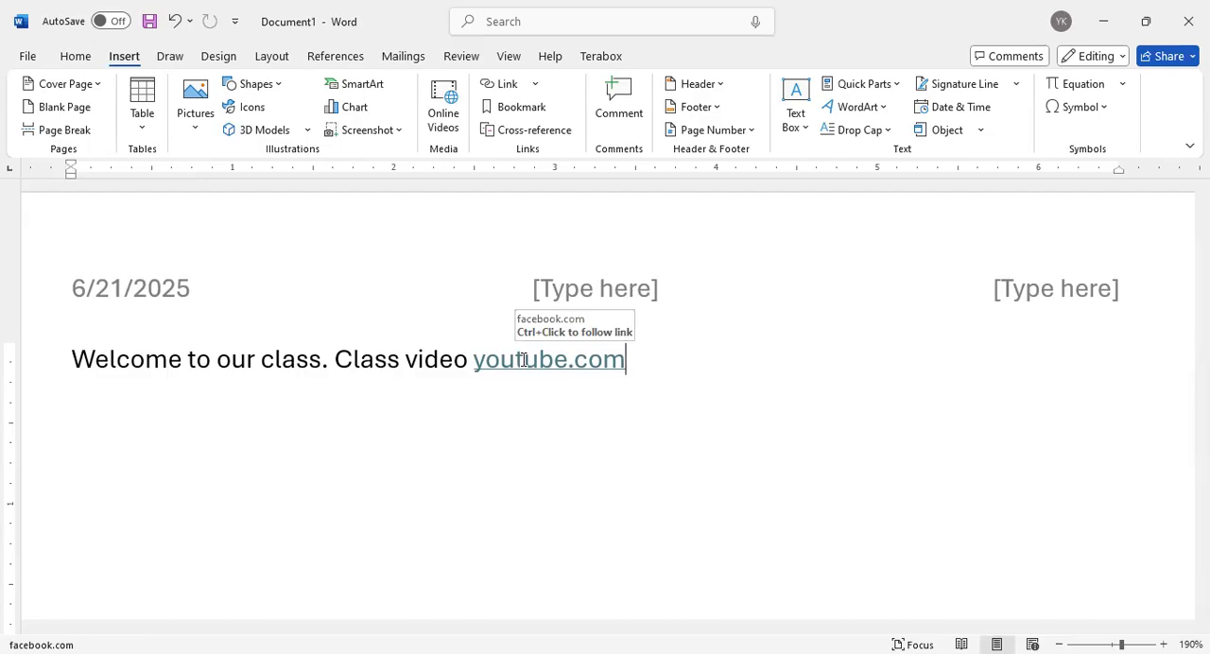
pyautogui.moveTo(476, 362); pyautogui.dragTo(627, 378)
pyautogui.click(638, 369)
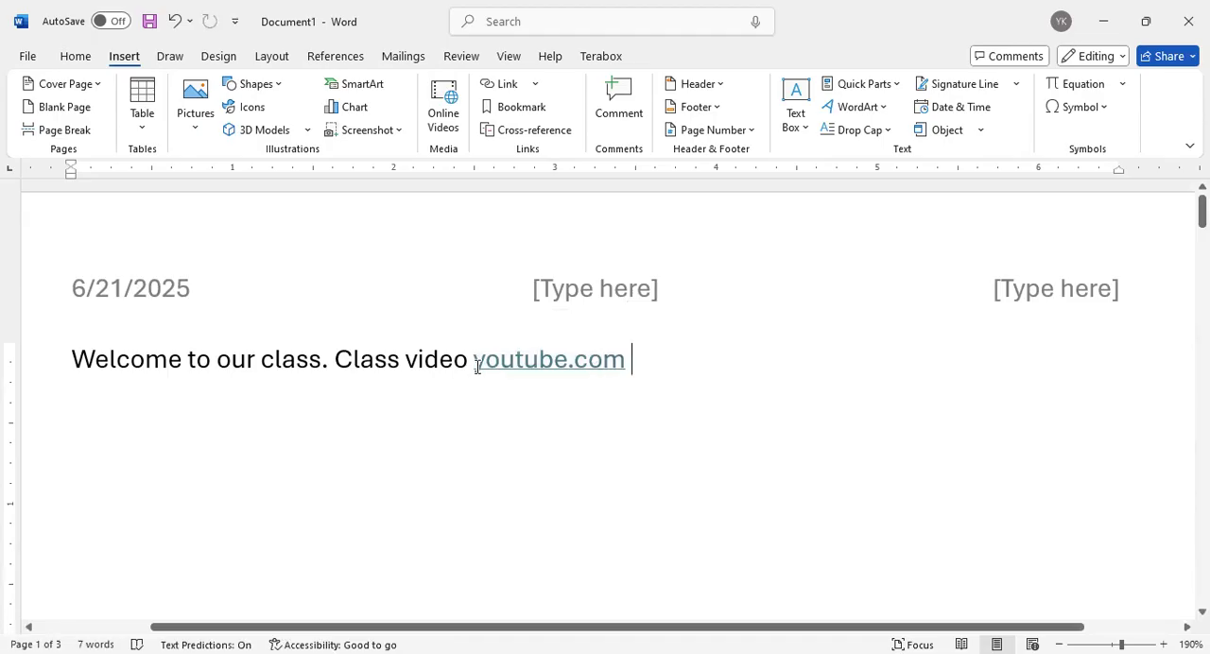
pyautogui.doubleClick(605, 373)
pyautogui.click(654, 376)
# Insert a hyperlink to facebook.com on the word "Class" before "video" in the Welcome line
pyautogui.moveTo(334, 359); pyautogui.dragTo(398, 365)
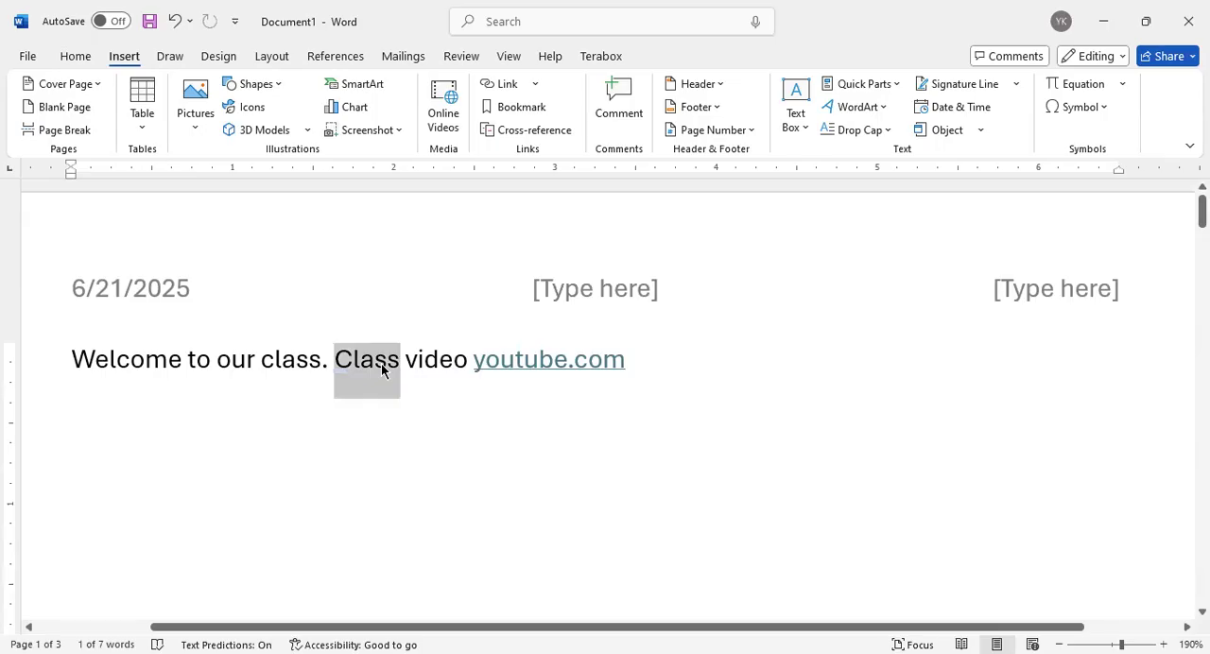
pyautogui.rightClick(382, 369)
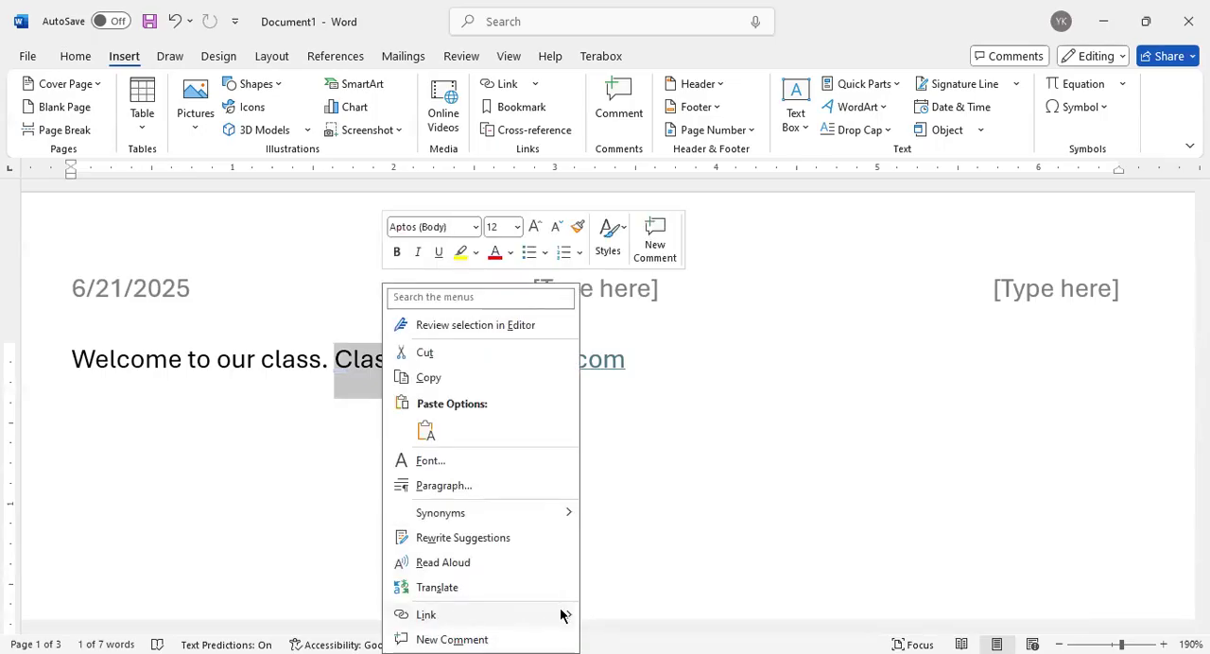
pyautogui.moveTo(565, 617)
pyautogui.click(641, 634)
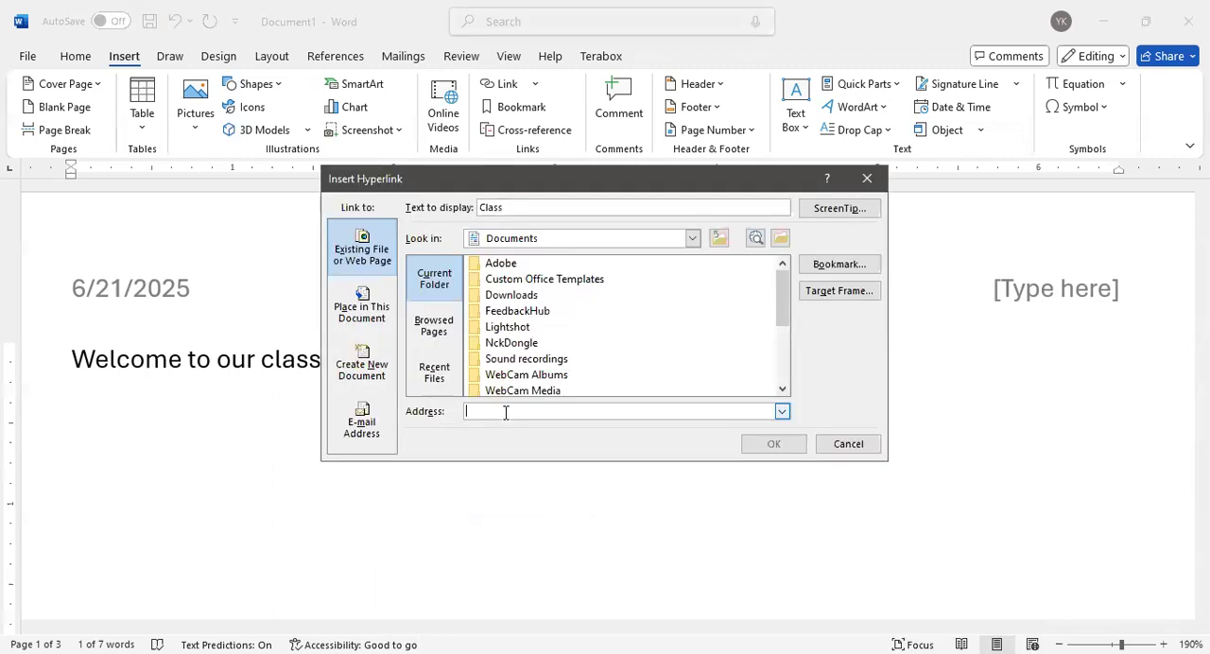
pyautogui.write('fac')
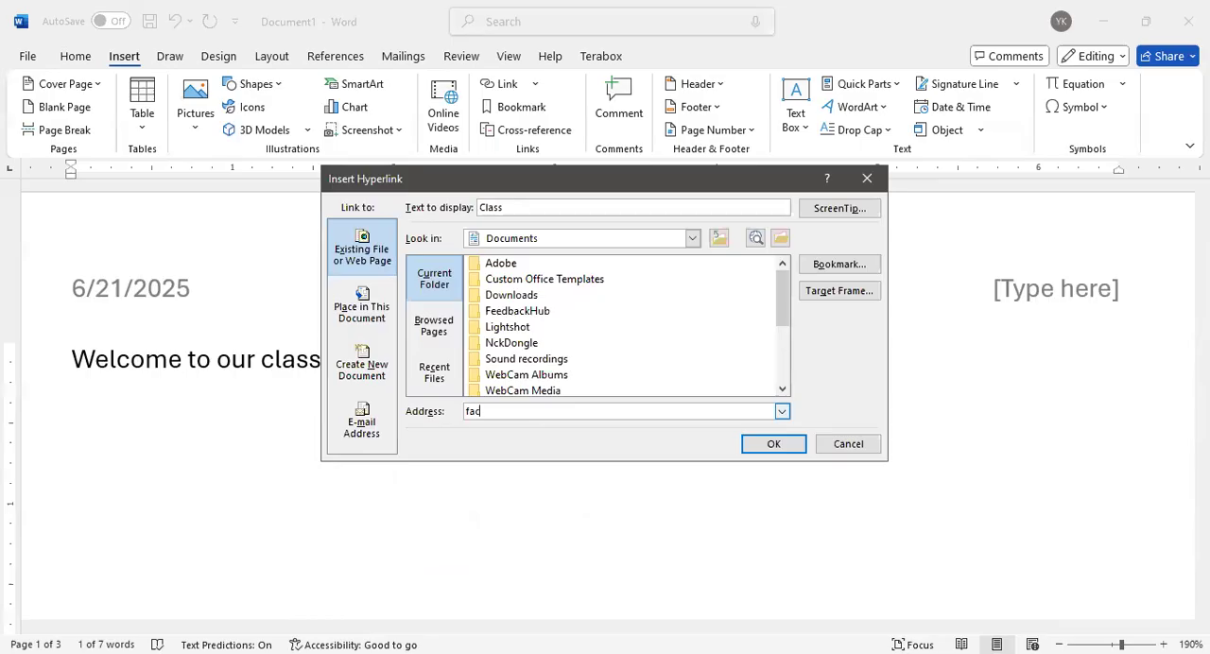
pyautogui.write('ebook.com')
pyautogui.click(787, 446)
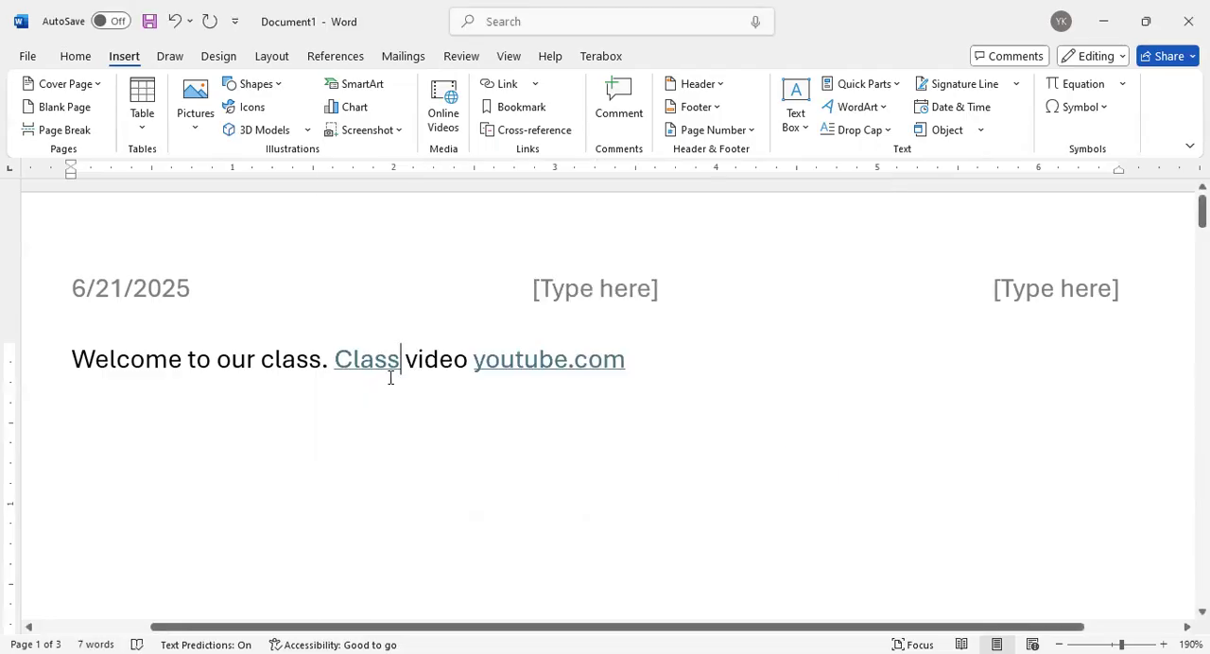
# Test the hyperlink on the word "Class" and review both hyperlinks in the Welcome line
pyautogui.keyDown('ctrl'); pyautogui.click(362, 419); pyautogui.keyUp('ctrl')
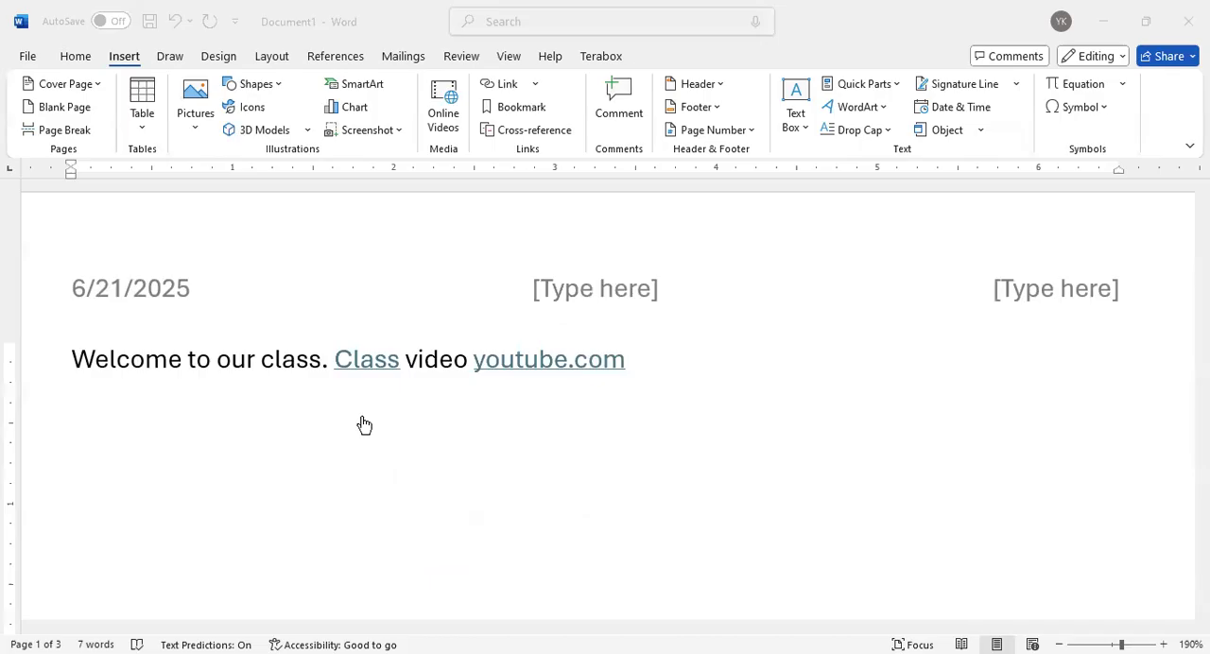
pyautogui.click(372, 360)
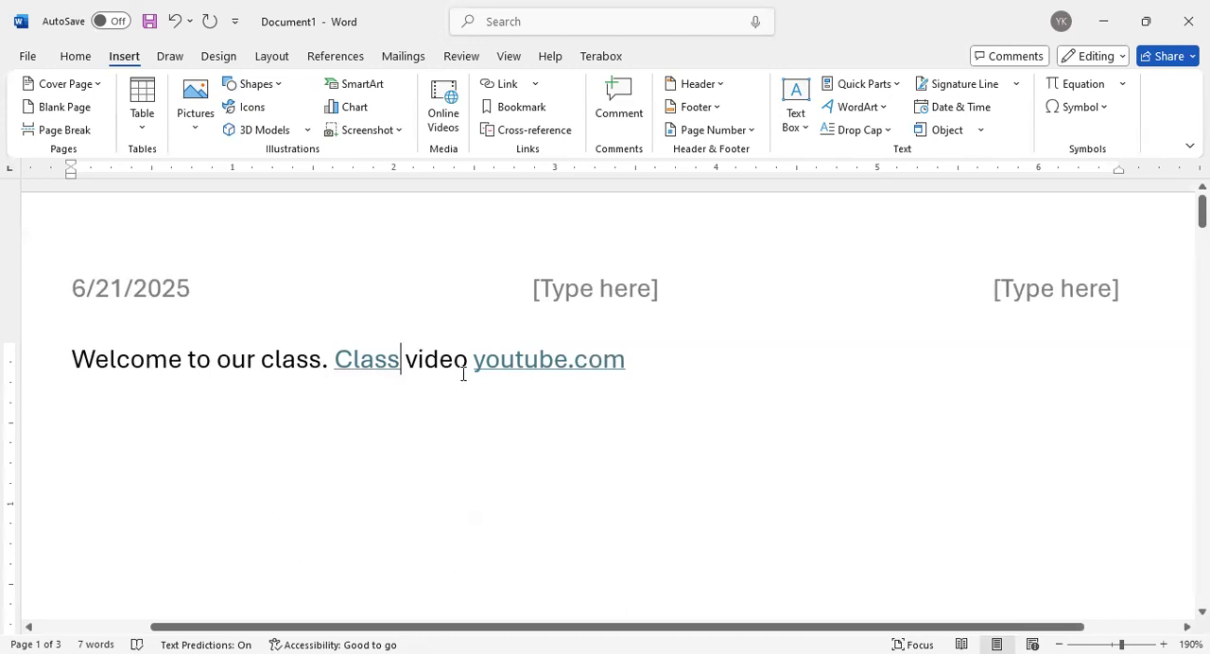
pyautogui.moveTo(375, 352)
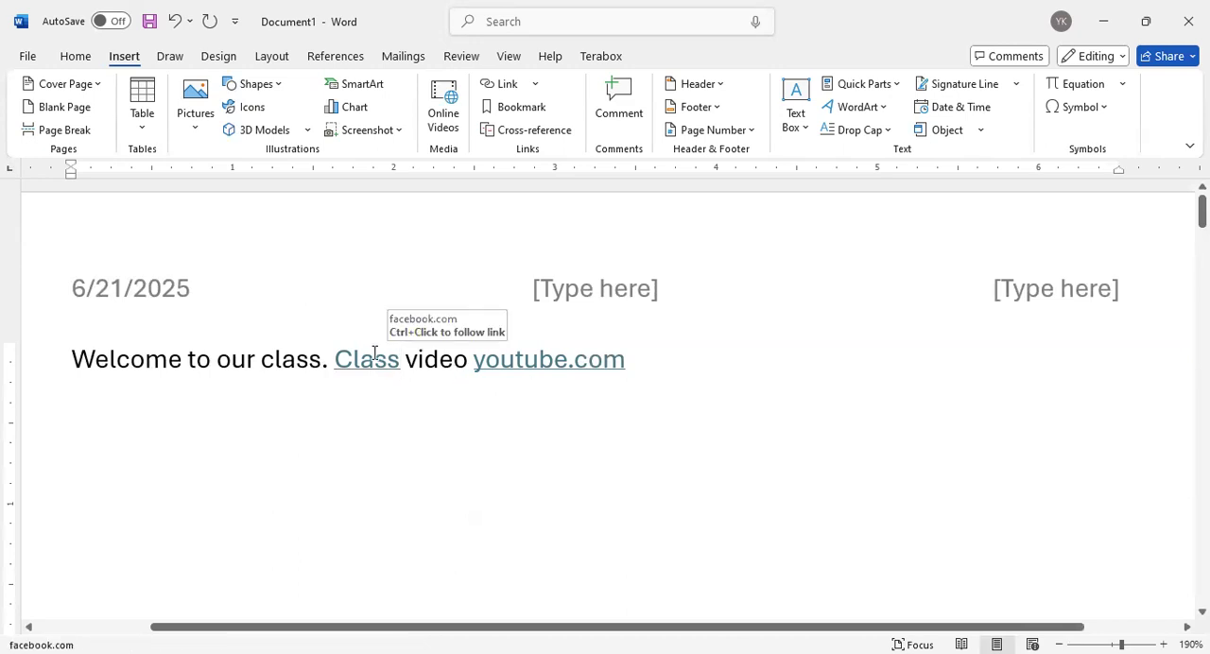
pyautogui.moveTo(628, 361); pyautogui.dragTo(478, 365)
pyautogui.click(632, 376)
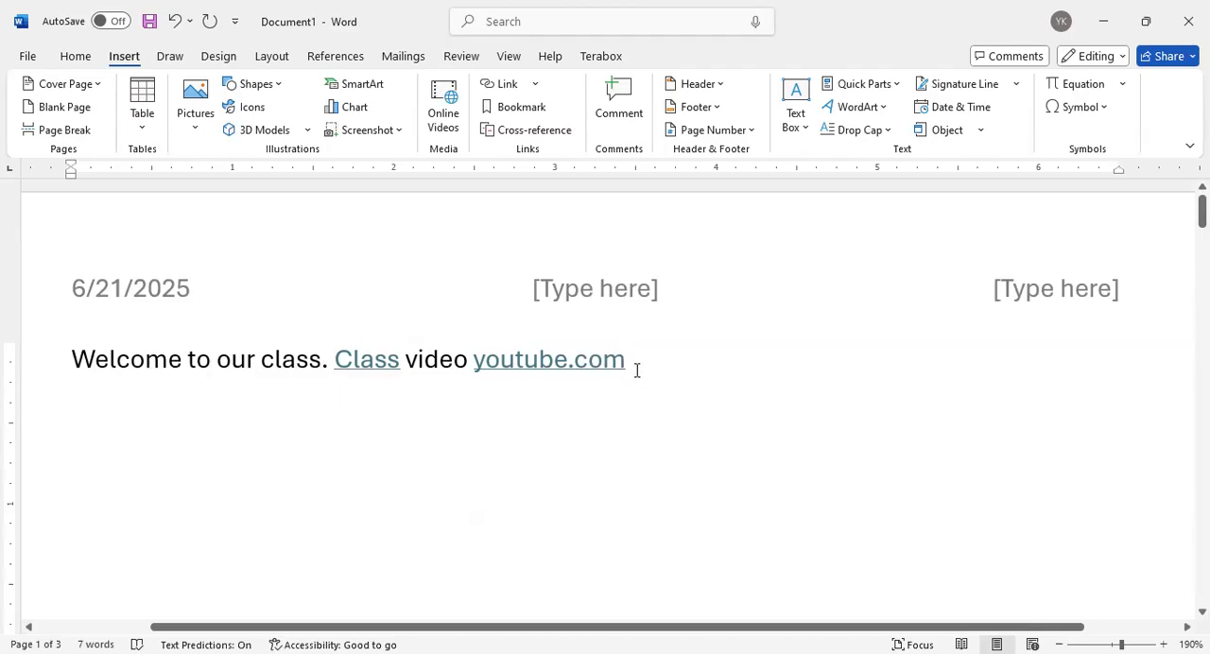
pyautogui.scroll(-1, 635, 369)
pyautogui.scroll(1, 624, 364)
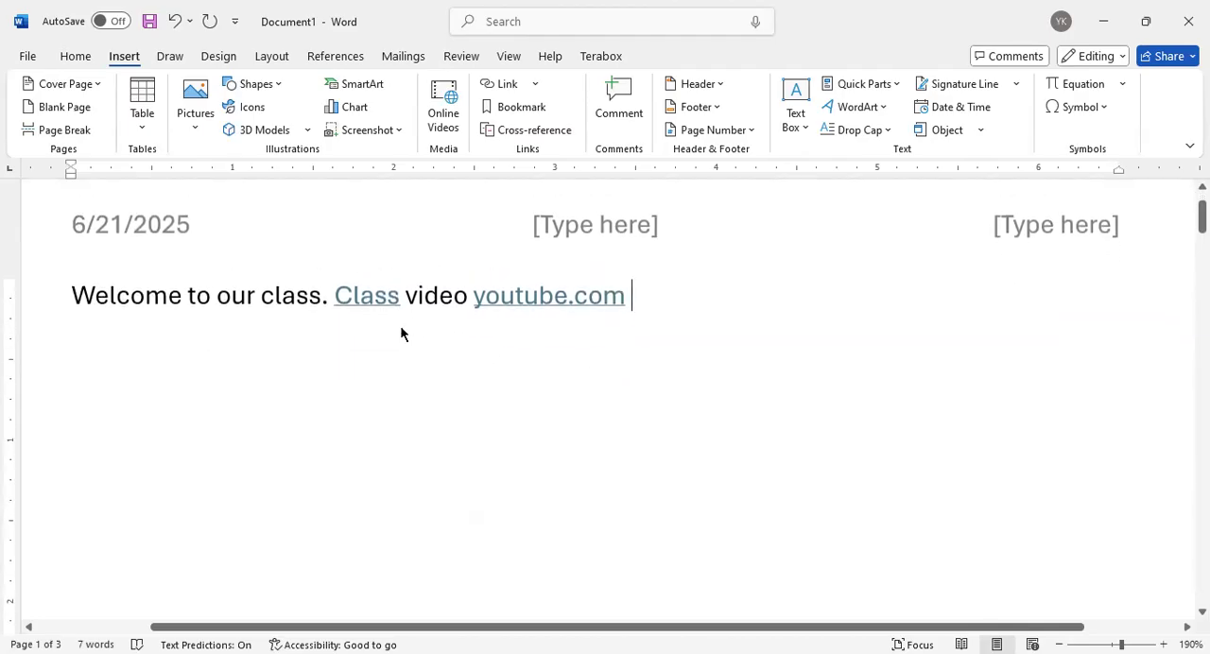
pyautogui.scroll(1, 402, 331)
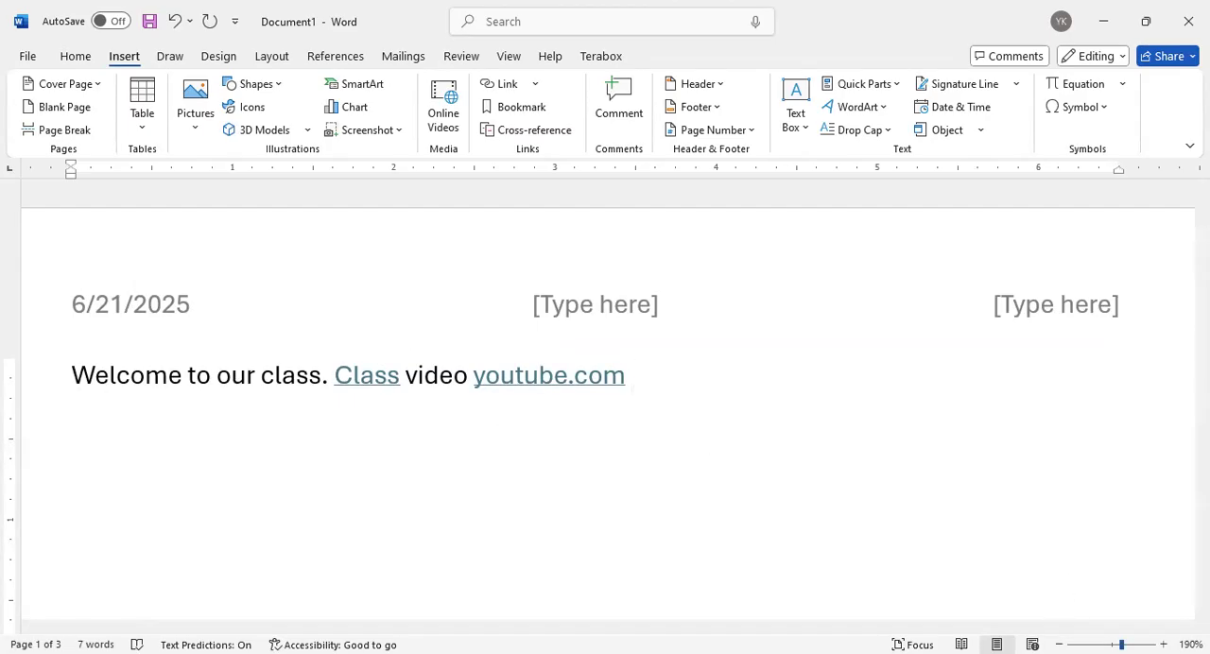
pyautogui.scroll(-9, 608, 406)
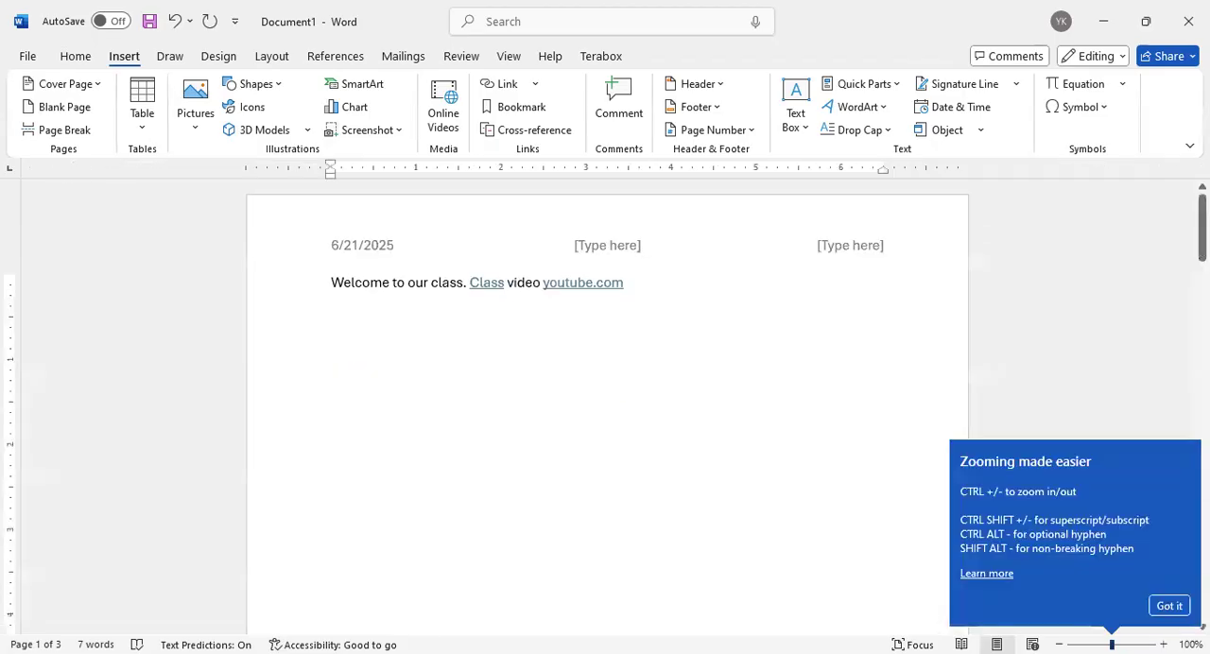
pyautogui.scroll(8, 608, 406)
pyautogui.scroll(-8, 608, 406)
pyautogui.scroll(7, 608, 407)
pyautogui.scroll(-2, 607, 407)
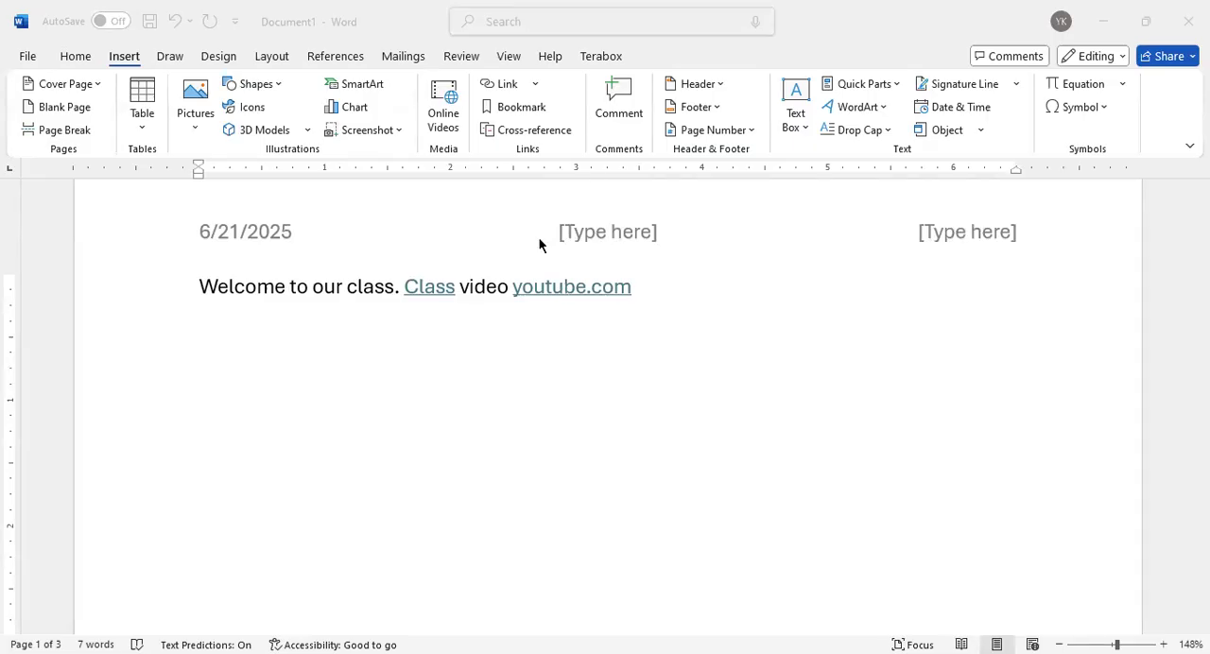
pyautogui.click(120, 66)
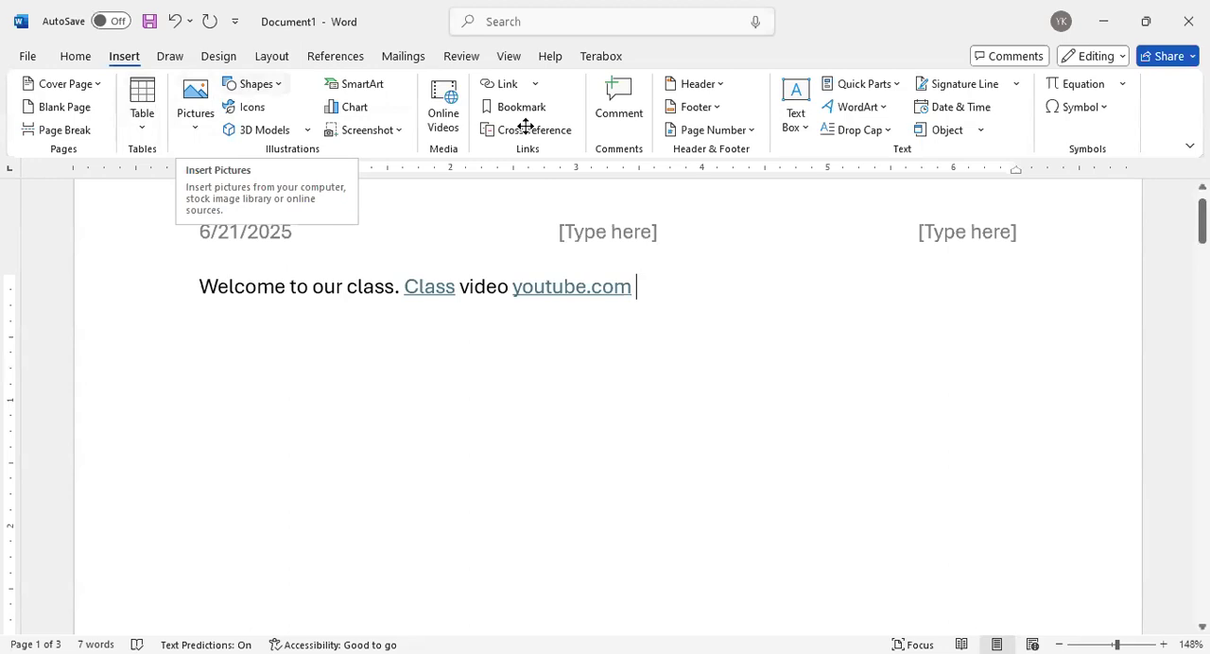
pyautogui.click(201, 114)
pyautogui.click(183, 112)
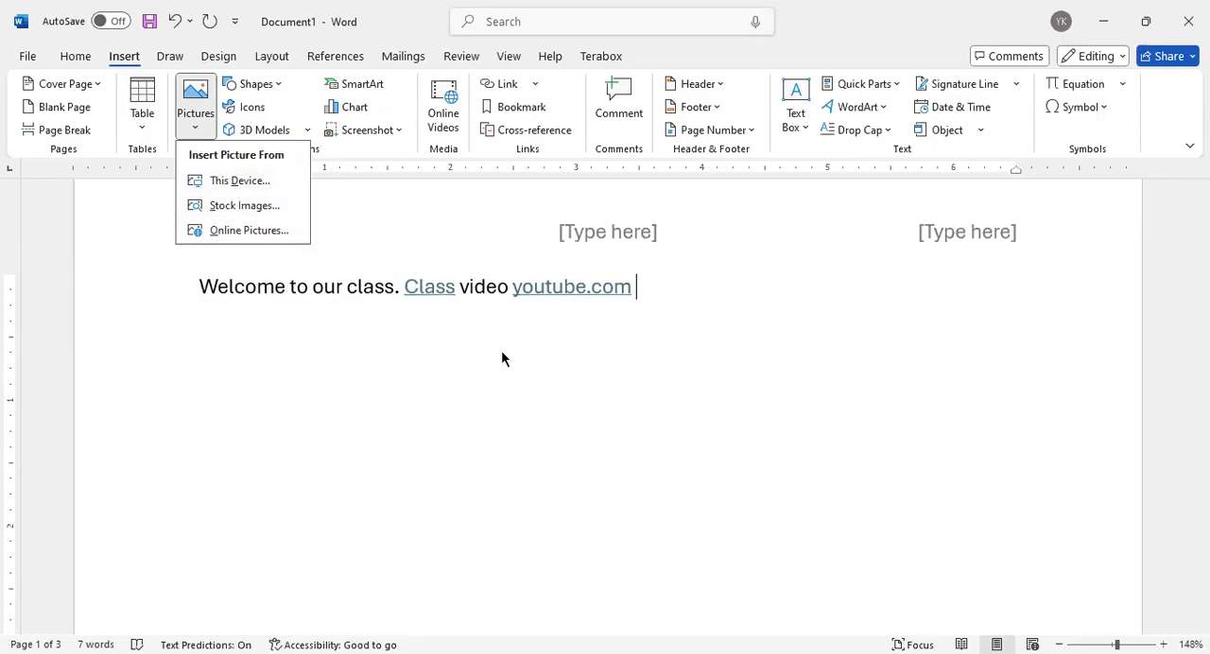
pyautogui.click(669, 333)
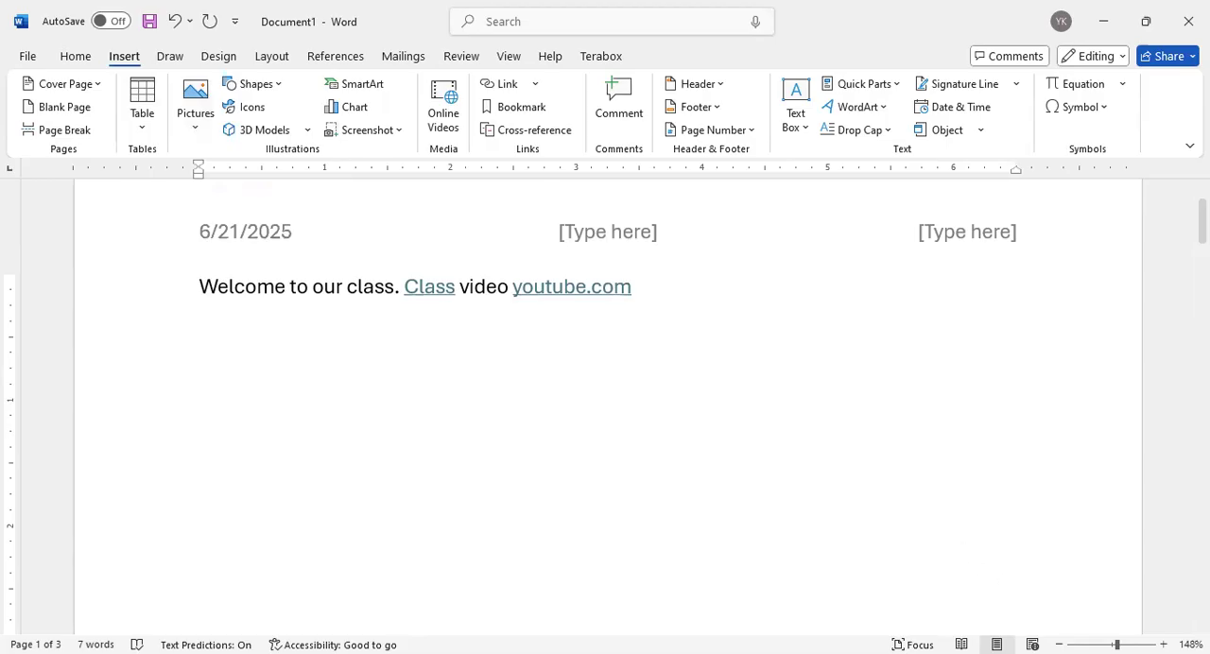
pyautogui.click(1059, 644)
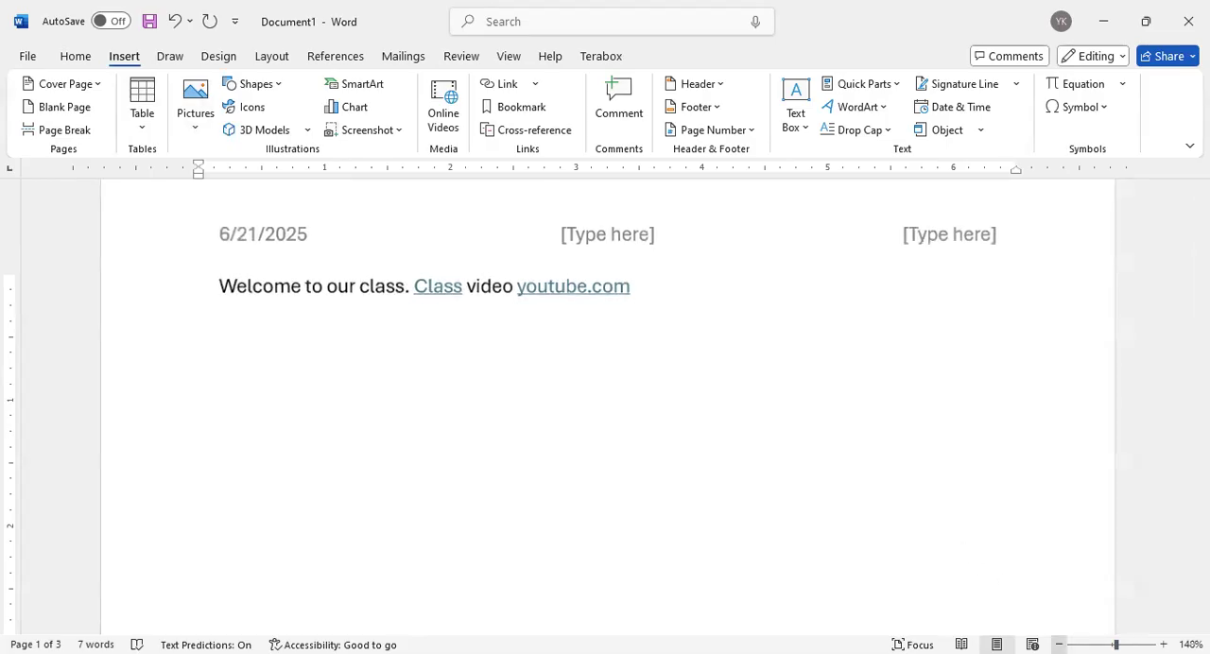
pyautogui.click(1059, 644)
pyautogui.click(1059, 645)
pyautogui.click(1059, 645)
pyautogui.click(1059, 644)
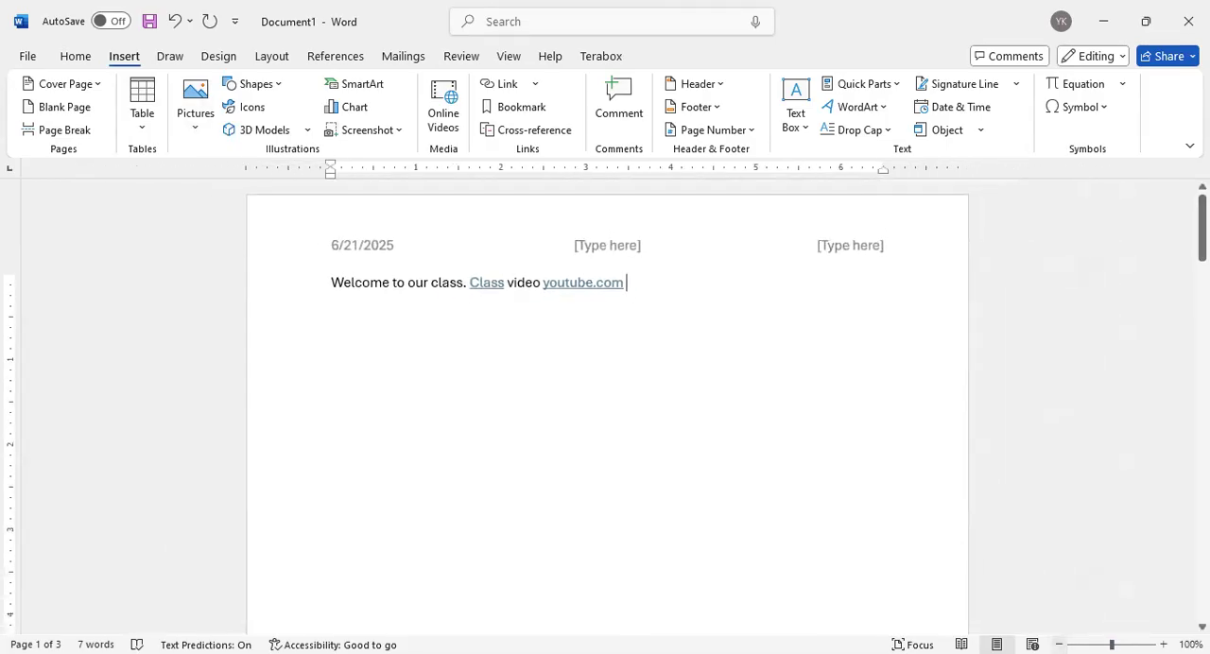
pyautogui.click(1163, 644)
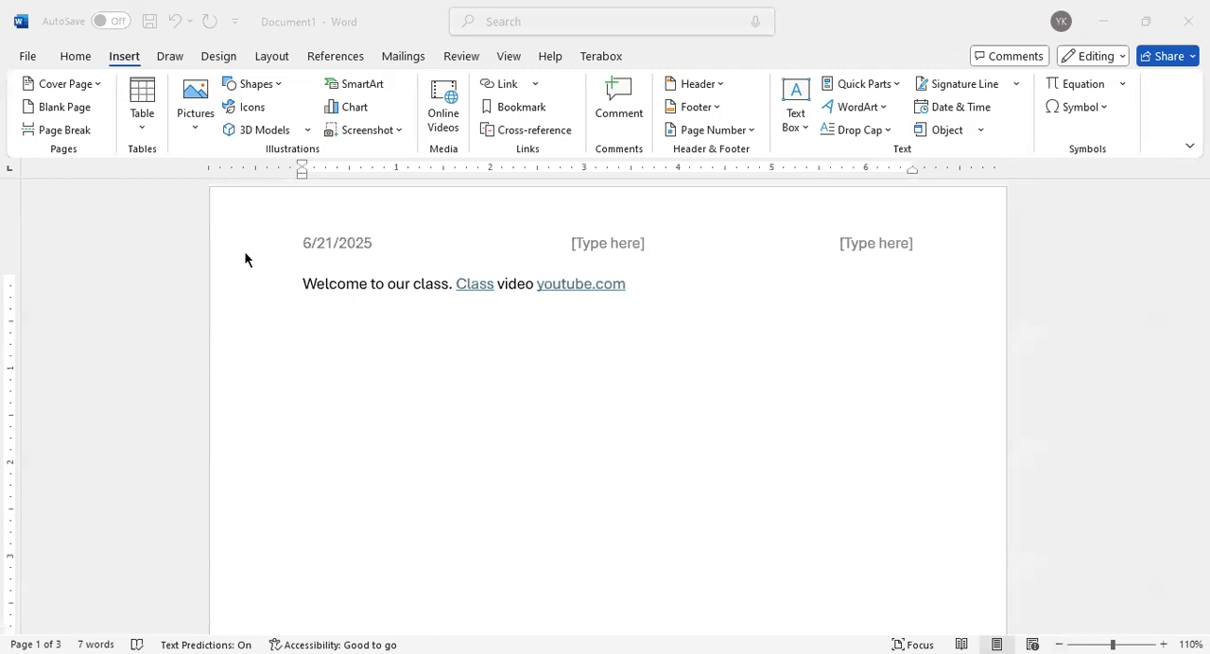
# Insert the picture 1f96fafe-2147-4fb5-bc25-9a953a3e65d7.jpg from this device, using the insta pic folder on the D: drive
pyautogui.click(307, 400)
pyautogui.click(195, 104)
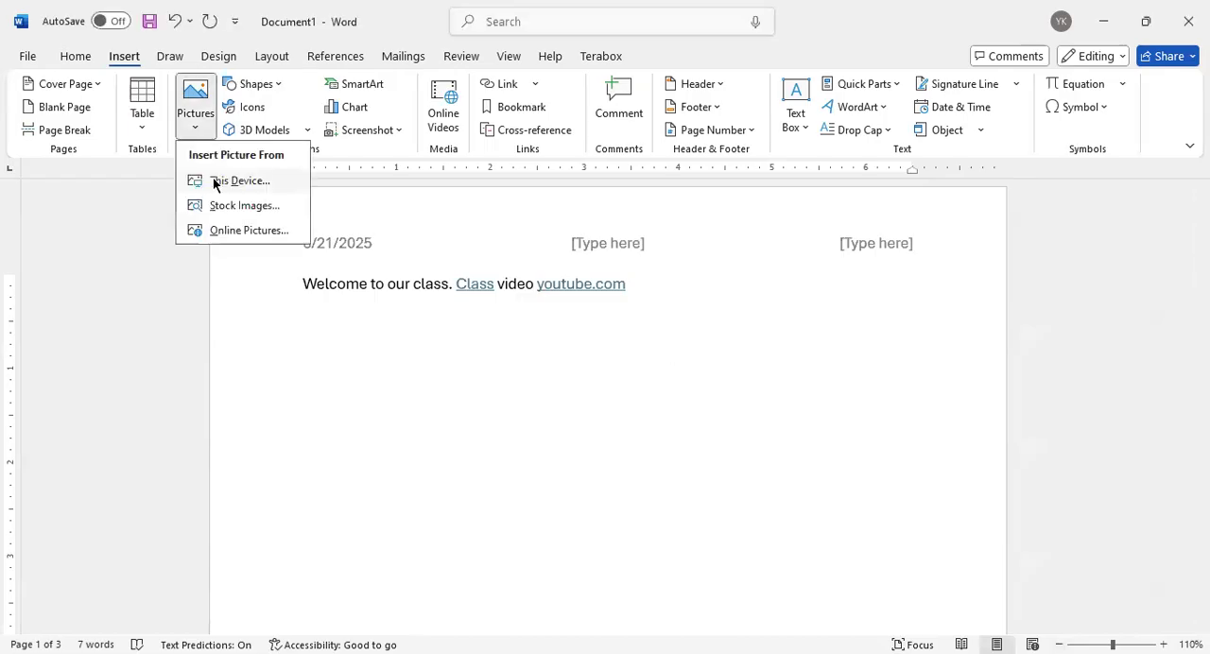
pyautogui.click(216, 180)
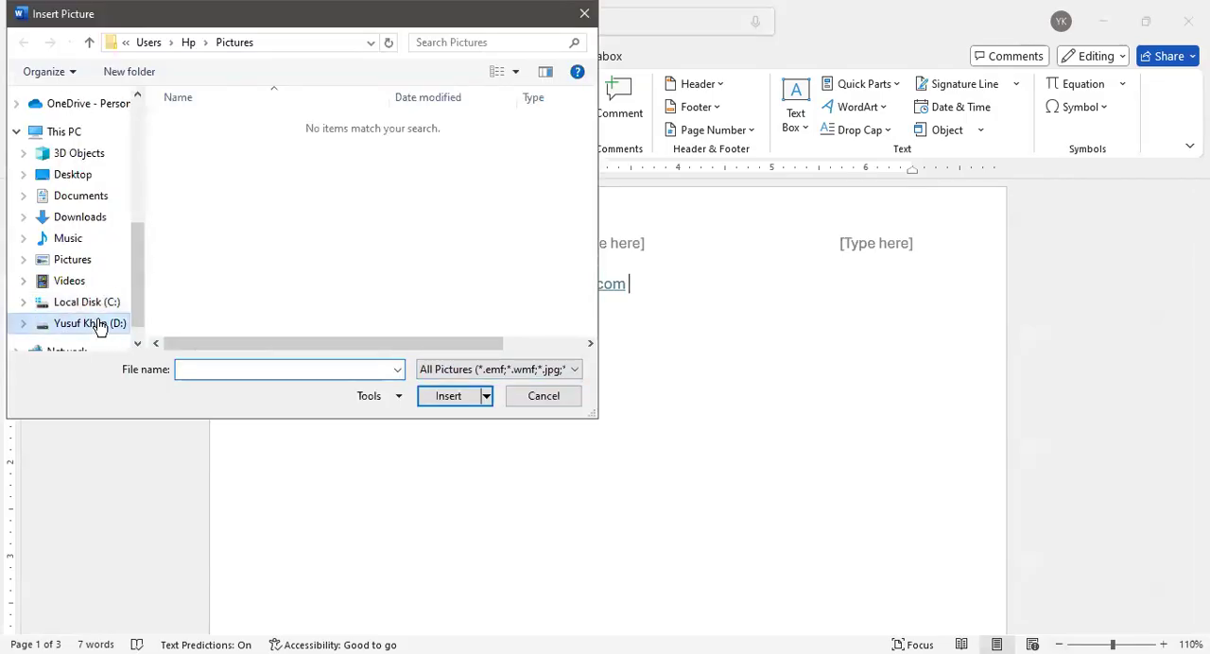
pyautogui.click(94, 322)
pyautogui.scroll(-1, 406, 276)
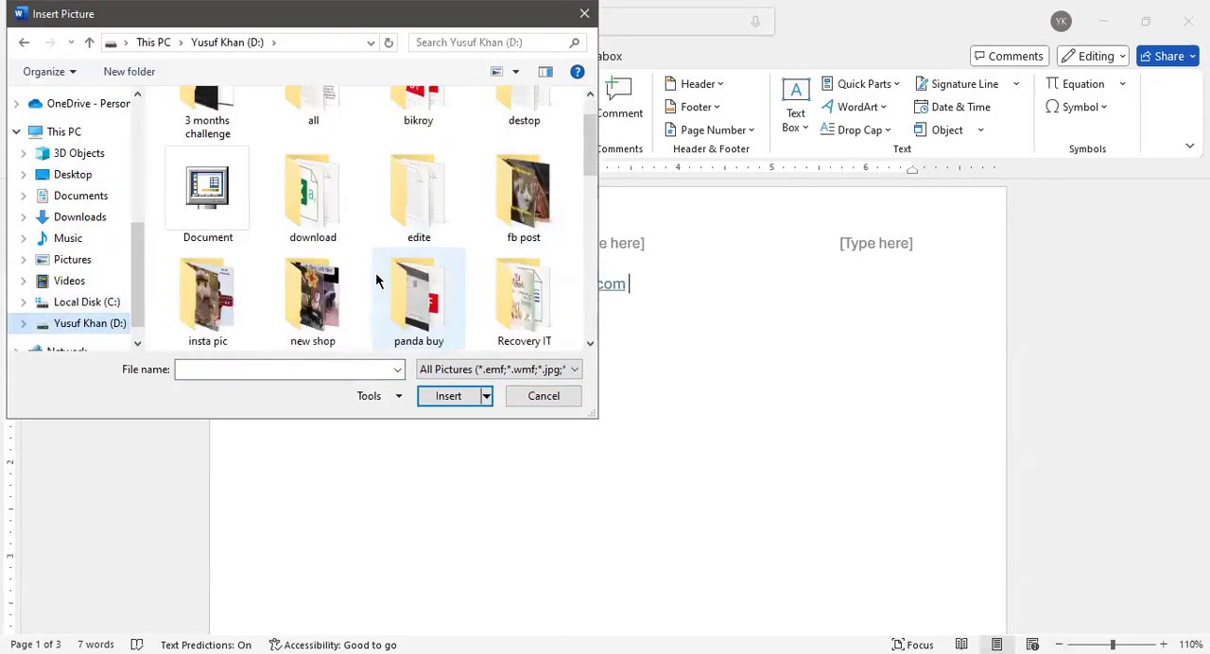
pyautogui.doubleClick(208, 310)
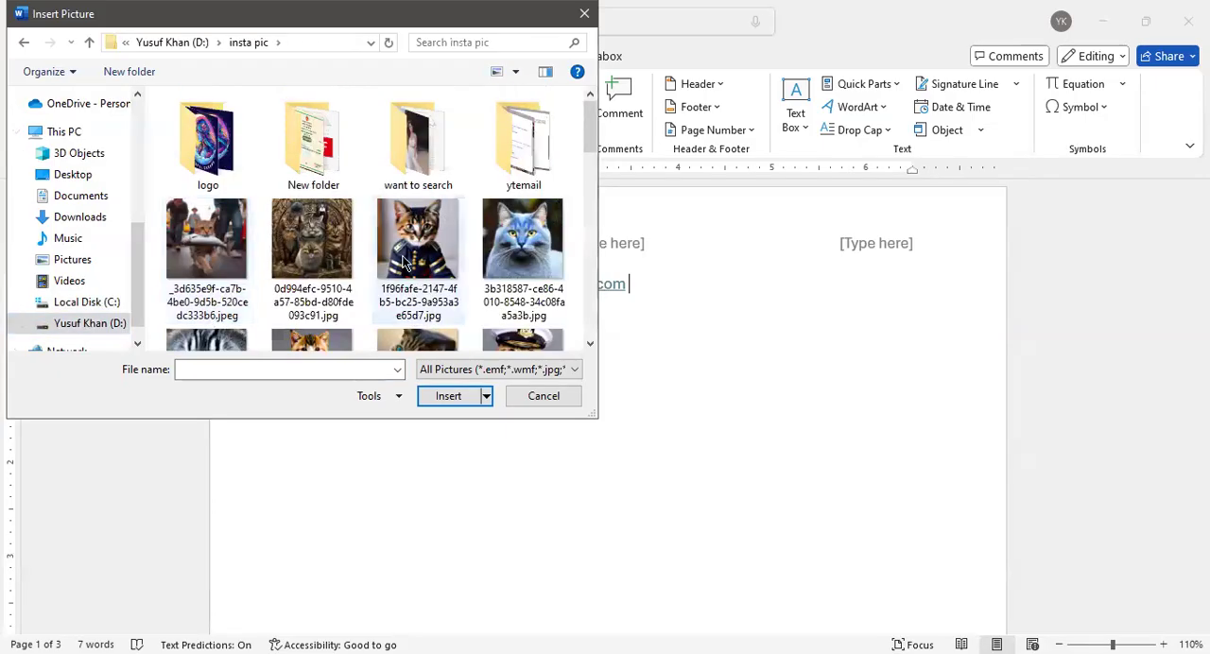
pyautogui.click(437, 236)
pyautogui.click(460, 405)
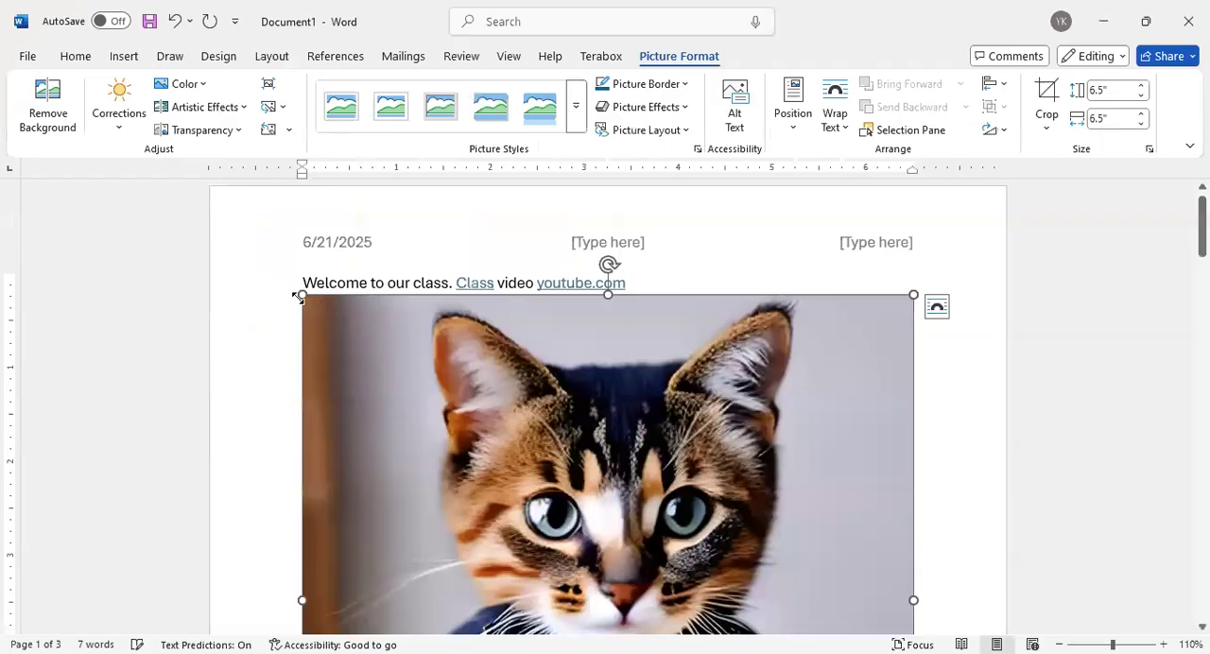
# Resize the cat picture to 2.32" by 2.32" and move it to the word "Class" in the Welcome line
pyautogui.moveTo(486, 391); pyautogui.dragTo(451, 311)
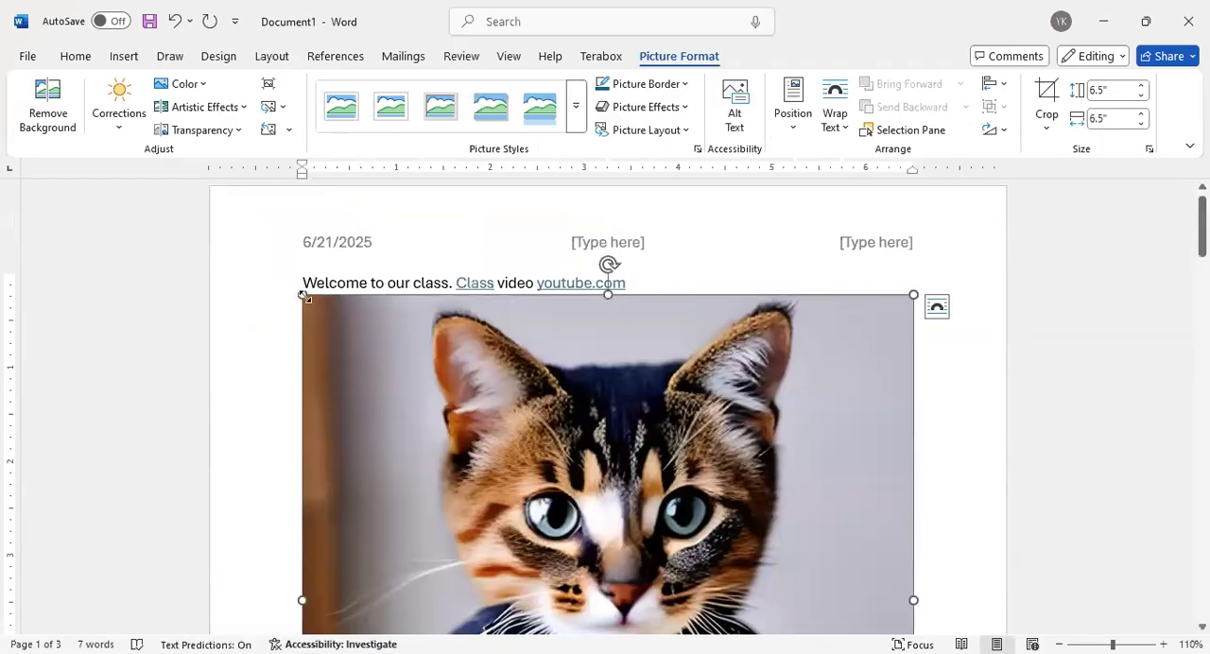
pyautogui.moveTo(301, 293); pyautogui.dragTo(750, 572)
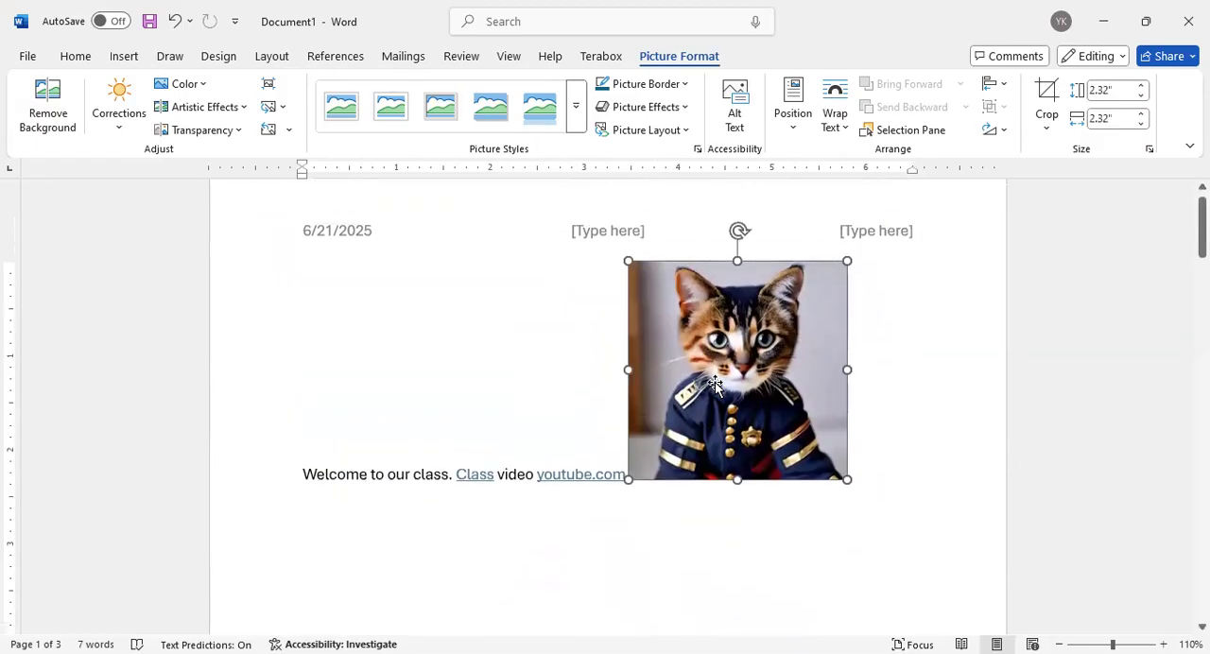
pyautogui.moveTo(715, 374); pyautogui.dragTo(484, 336)
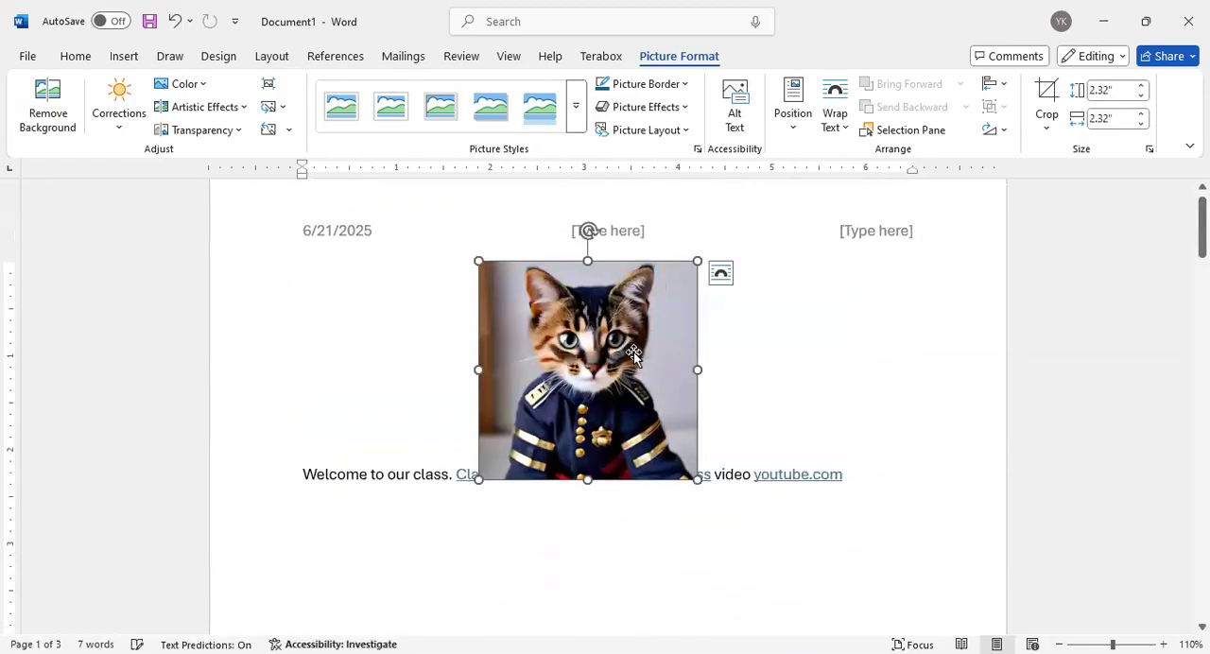
pyautogui.scroll(-2, 607, 368)
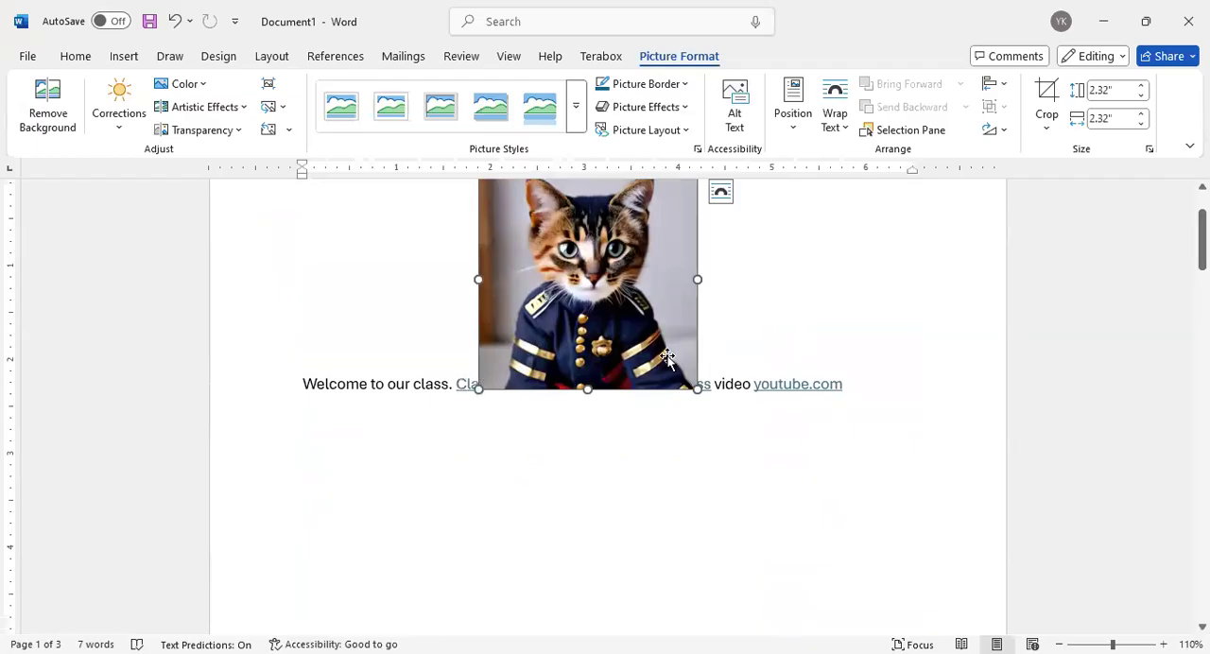
pyautogui.scroll(1, 668, 356)
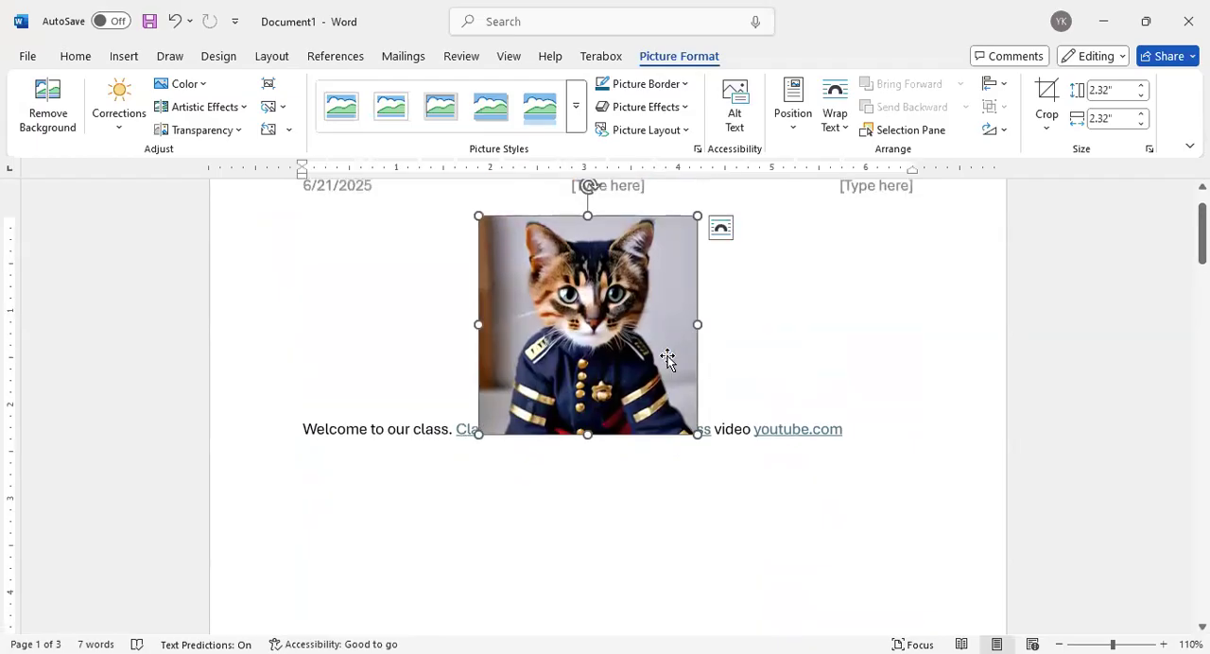
pyautogui.scroll(1, 667, 355)
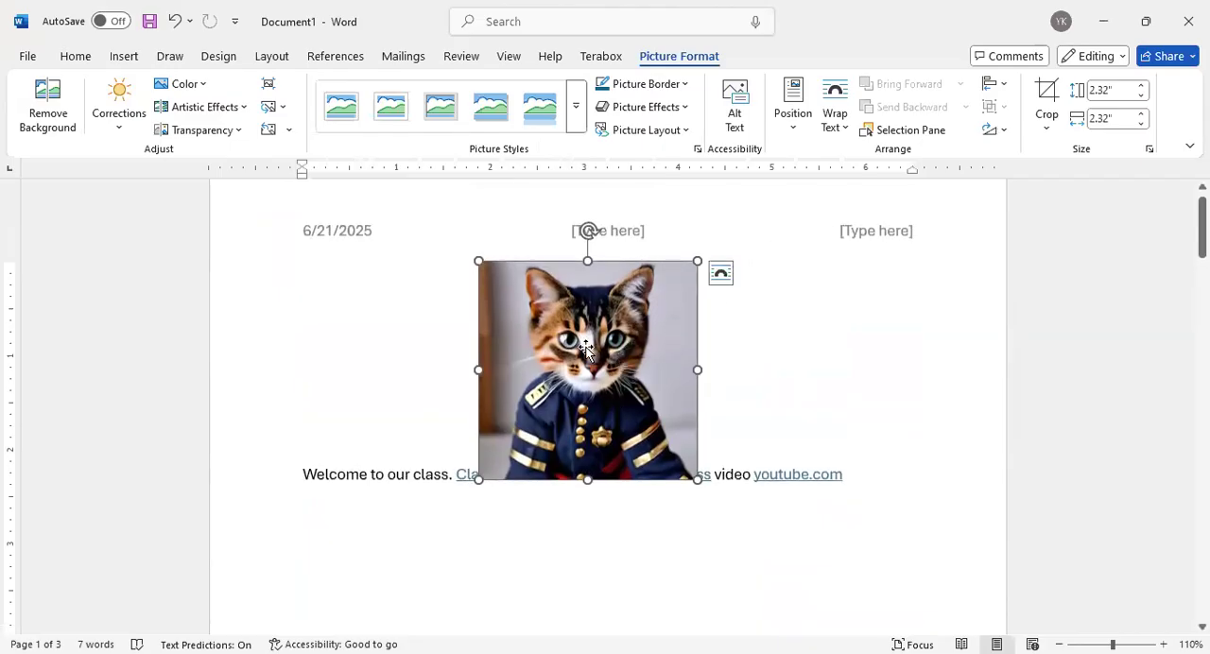
# Try the Square, Tight, Through, and Top and Bottom text wrapping options on the cat picture
pyautogui.click(720, 276)
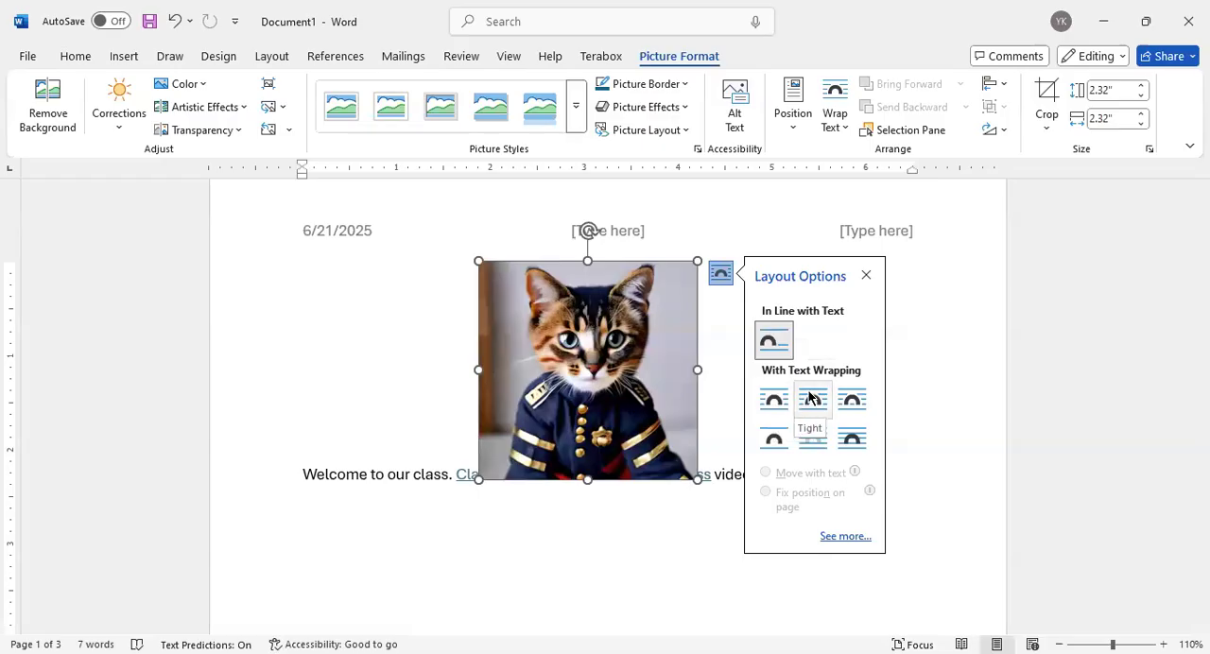
pyautogui.click(776, 398)
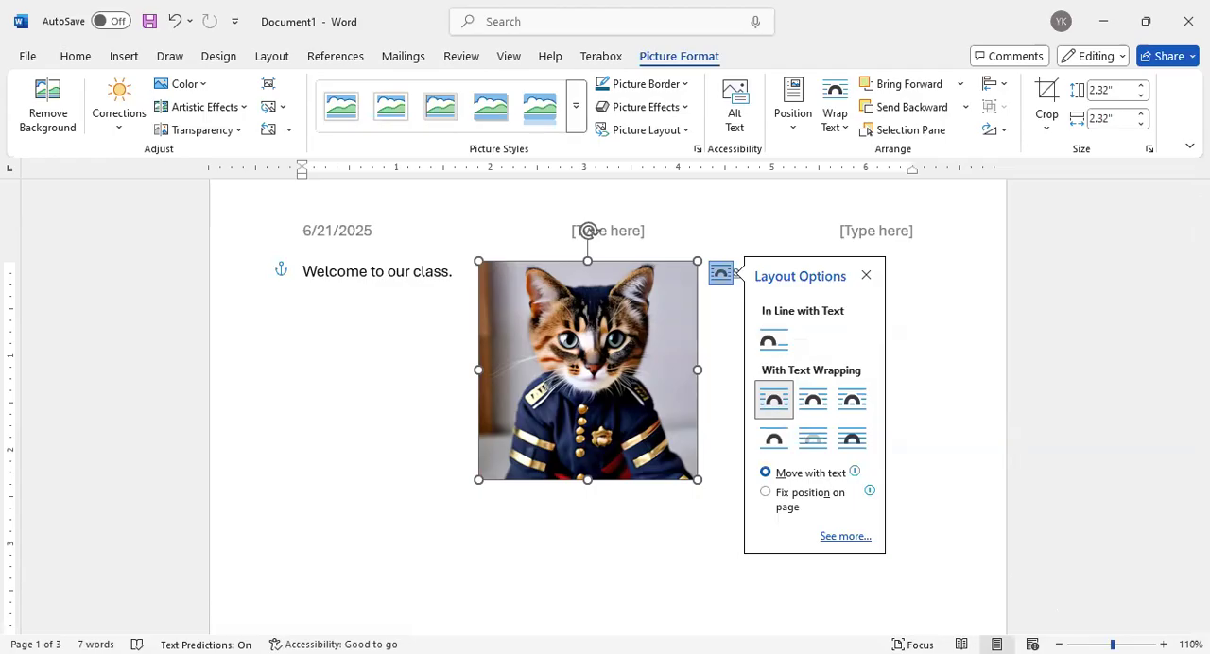
pyautogui.moveTo(1112, 645); pyautogui.dragTo(1115, 645)
pyautogui.scroll(10, 1018, 577)
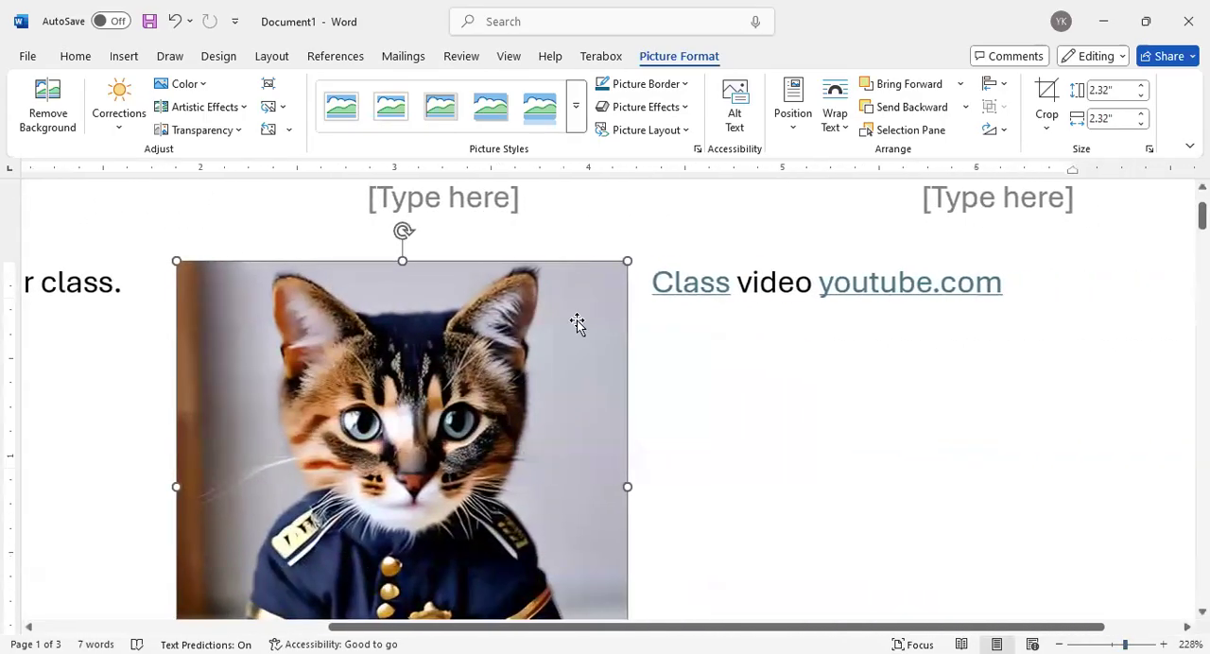
pyautogui.click(651, 273)
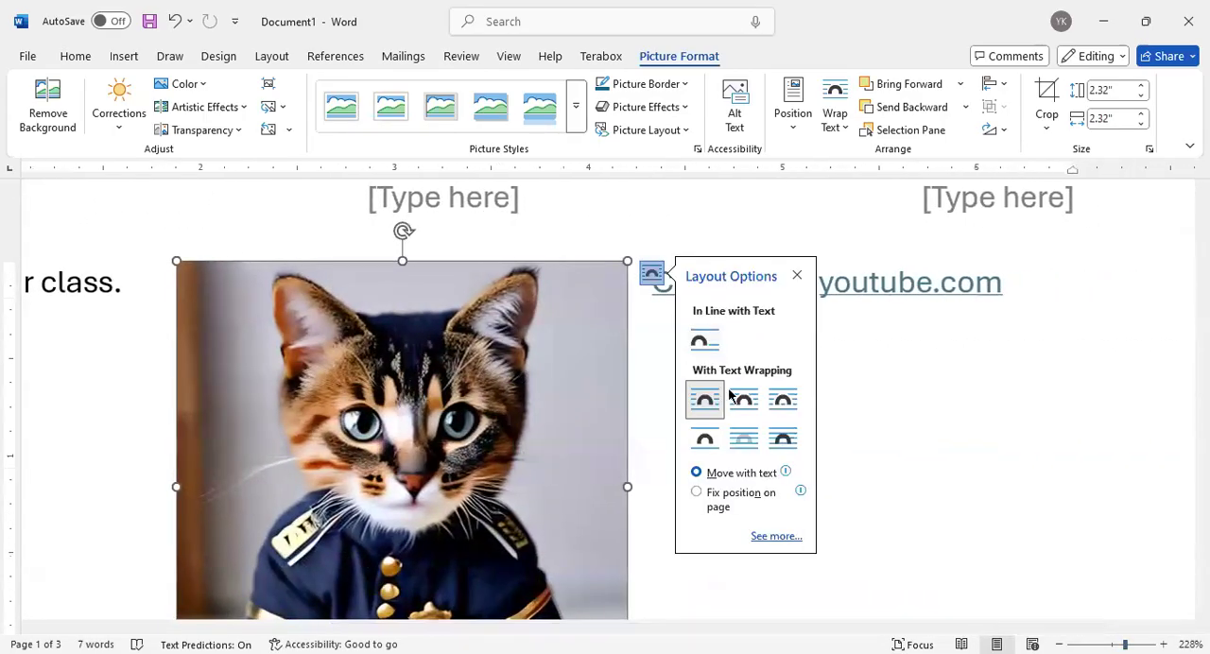
pyautogui.click(738, 402)
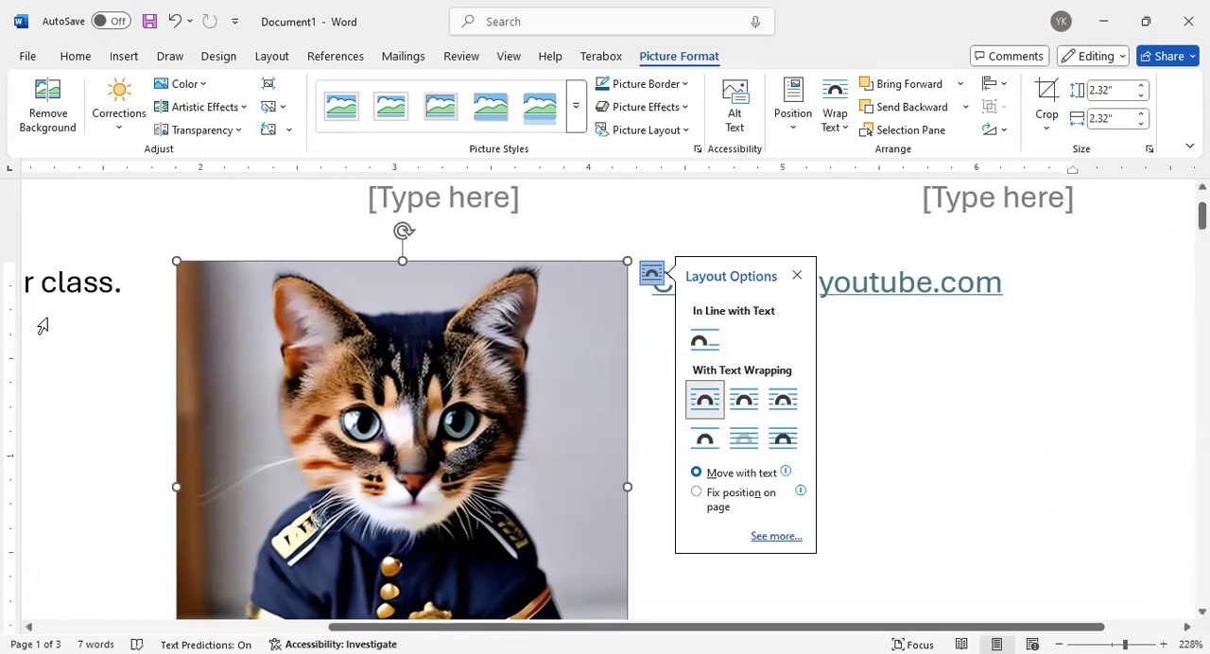
pyautogui.click(743, 404)
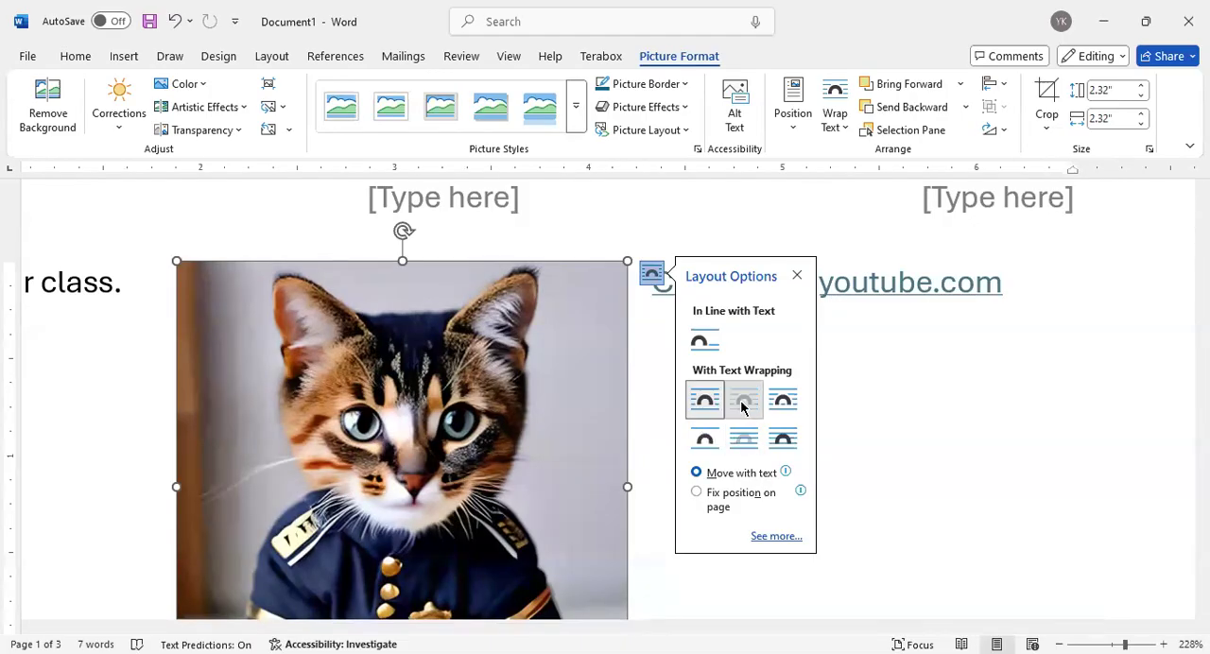
pyautogui.click(781, 407)
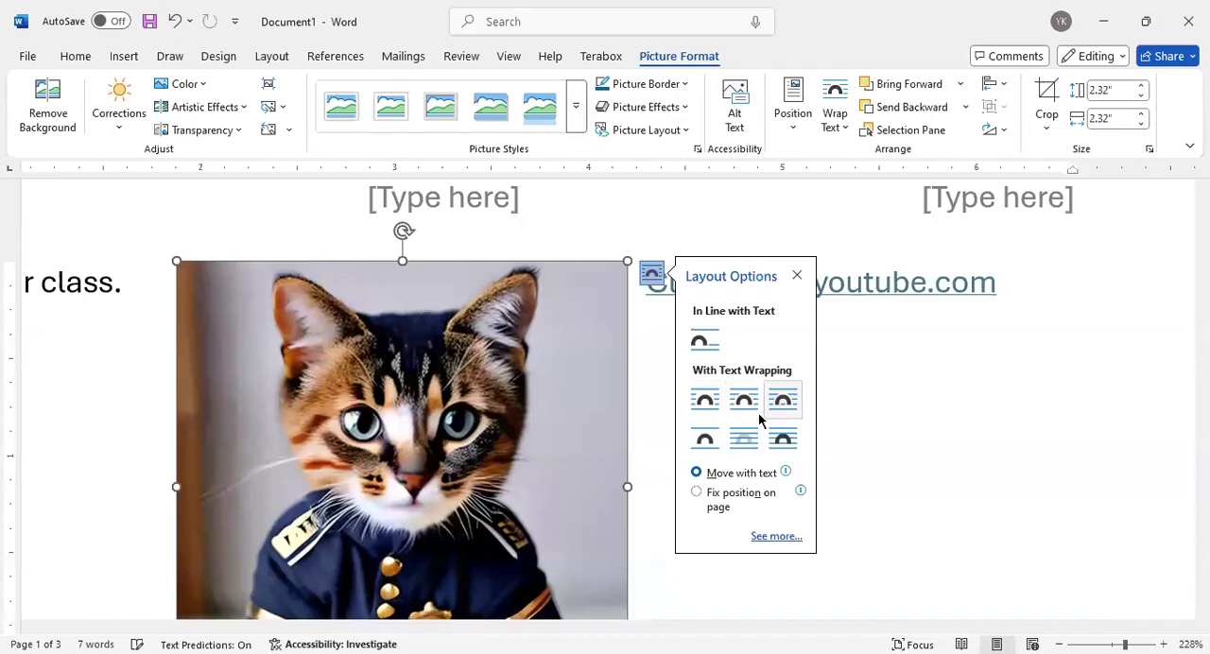
pyautogui.click(704, 440)
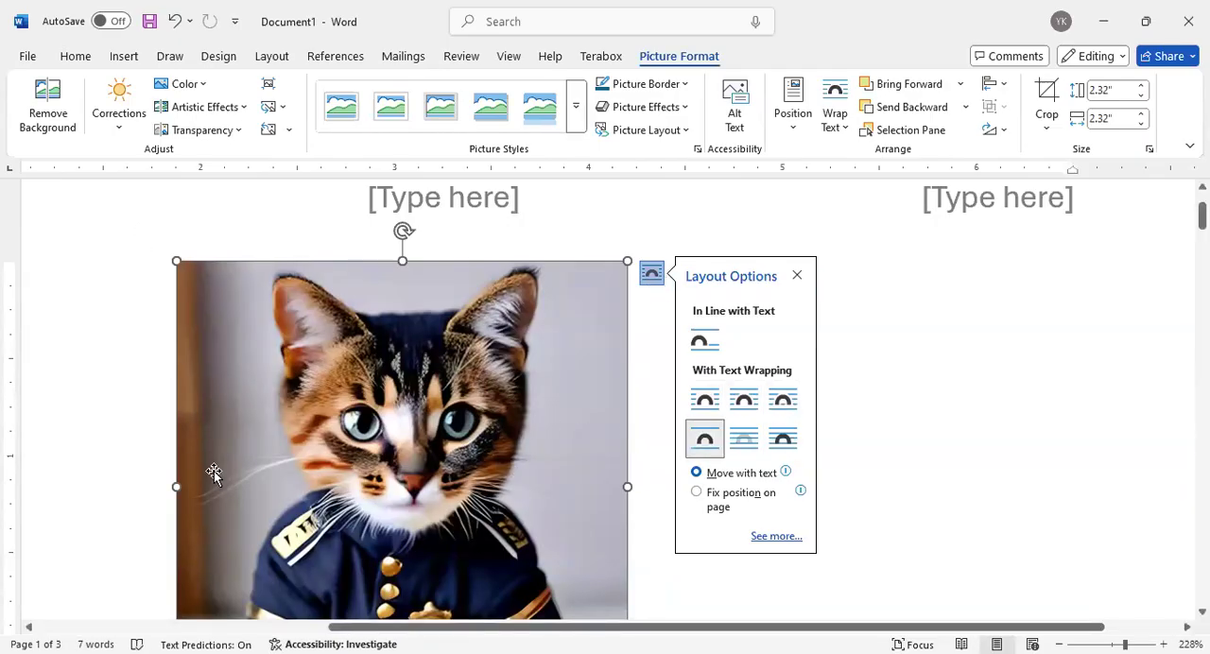
# Set the cat picture's wrapping to Behind Text and move it over the youtube.com link in the Welcome line
pyautogui.click(743, 448)
pyautogui.moveTo(418, 425); pyautogui.dragTo(589, 342)
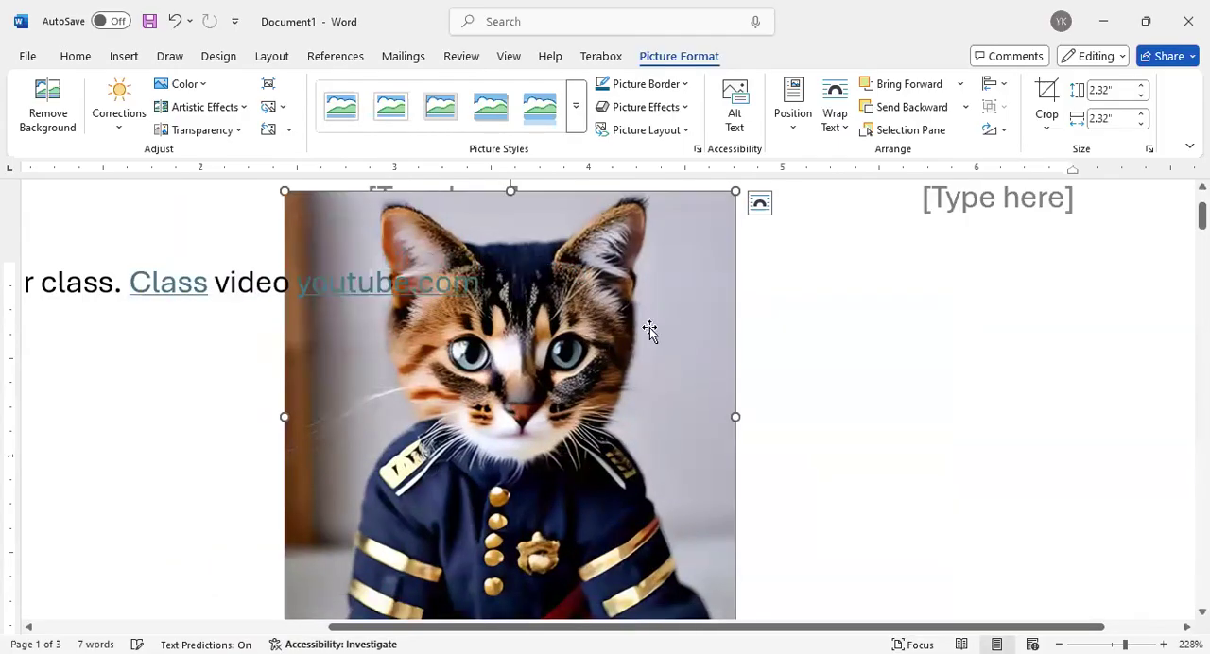
# Set the cat picture's wrapping to In Front of Text, shift it slightly right, and reopen its layout options
pyautogui.click(760, 204)
pyautogui.click(889, 371)
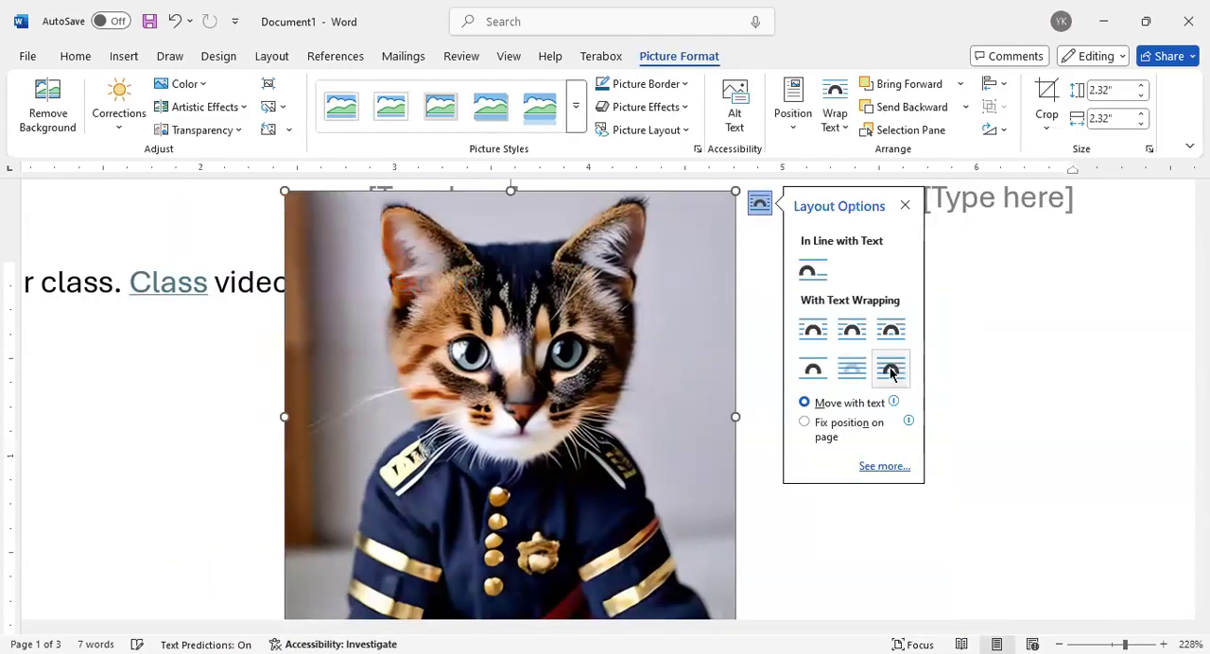
pyautogui.moveTo(519, 358)
pyautogui.mouseDown()
pyautogui.moveTo(371, 453)
pyautogui.moveTo(326, 426)
pyautogui.moveTo(370, 427)
pyautogui.moveTo(551, 344)
pyautogui.moveTo(540, 356)
pyautogui.mouseUp()
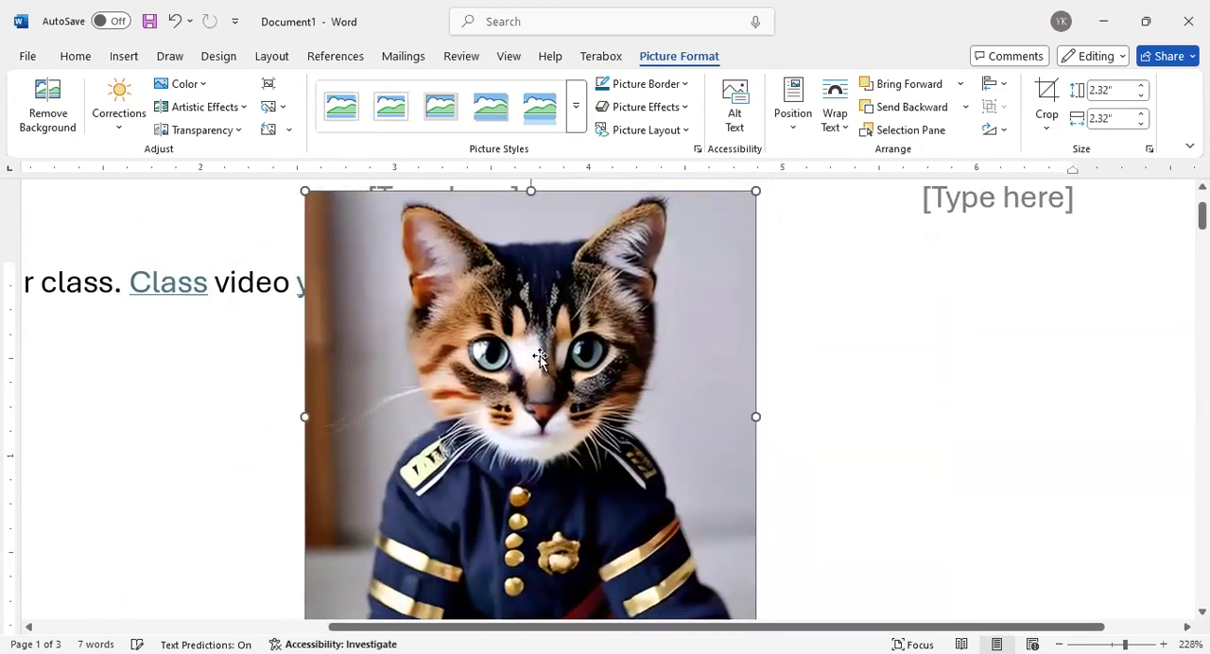
pyautogui.click(780, 204)
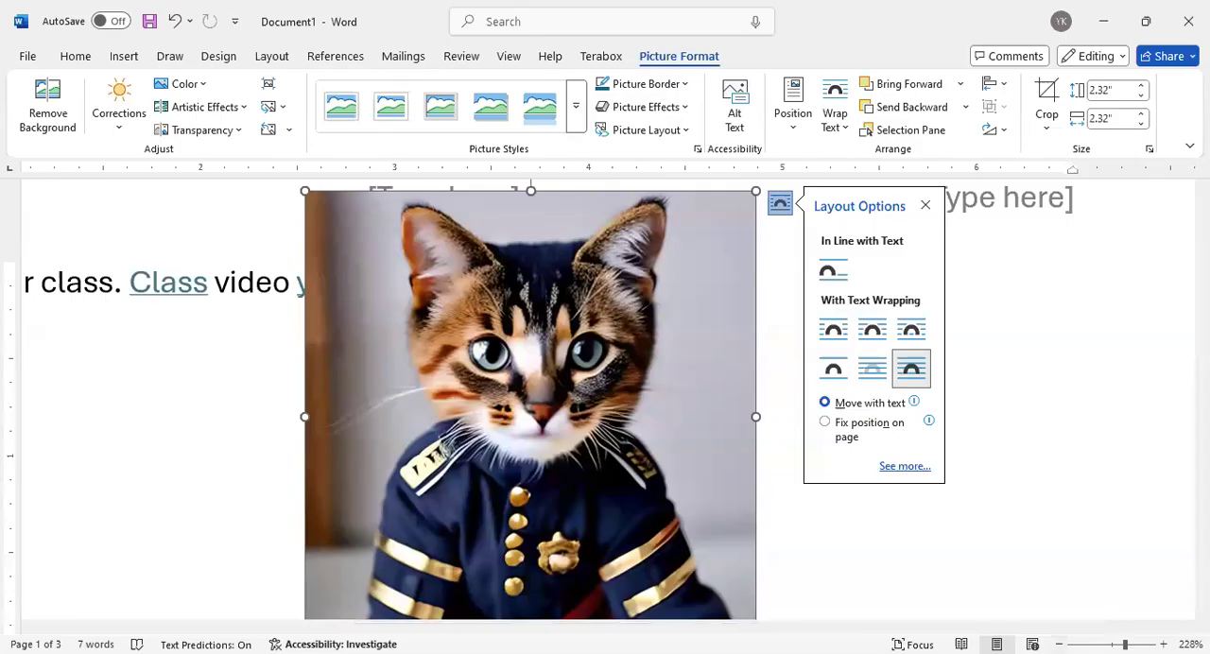
pyautogui.keyDown('ctrl'); pyautogui.scroll(-7, 605, 396); pyautogui.keyUp('ctrl')
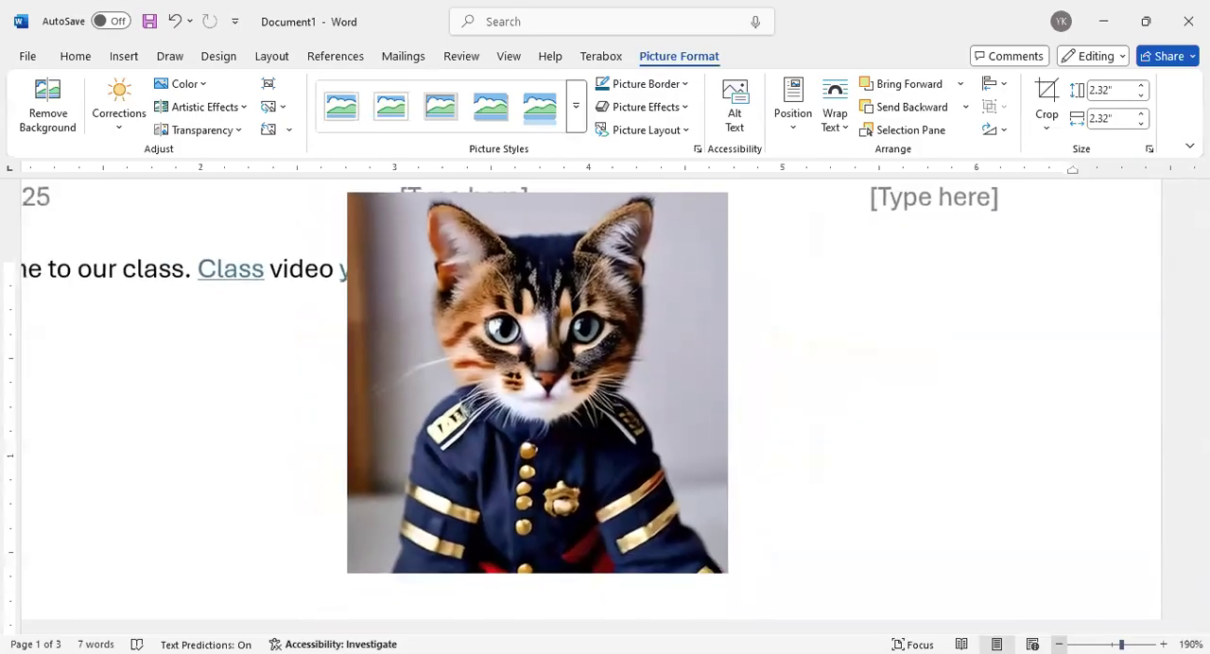
pyautogui.keyDown('ctrl'); pyautogui.scroll(-4, 605, 397); pyautogui.keyUp('ctrl')
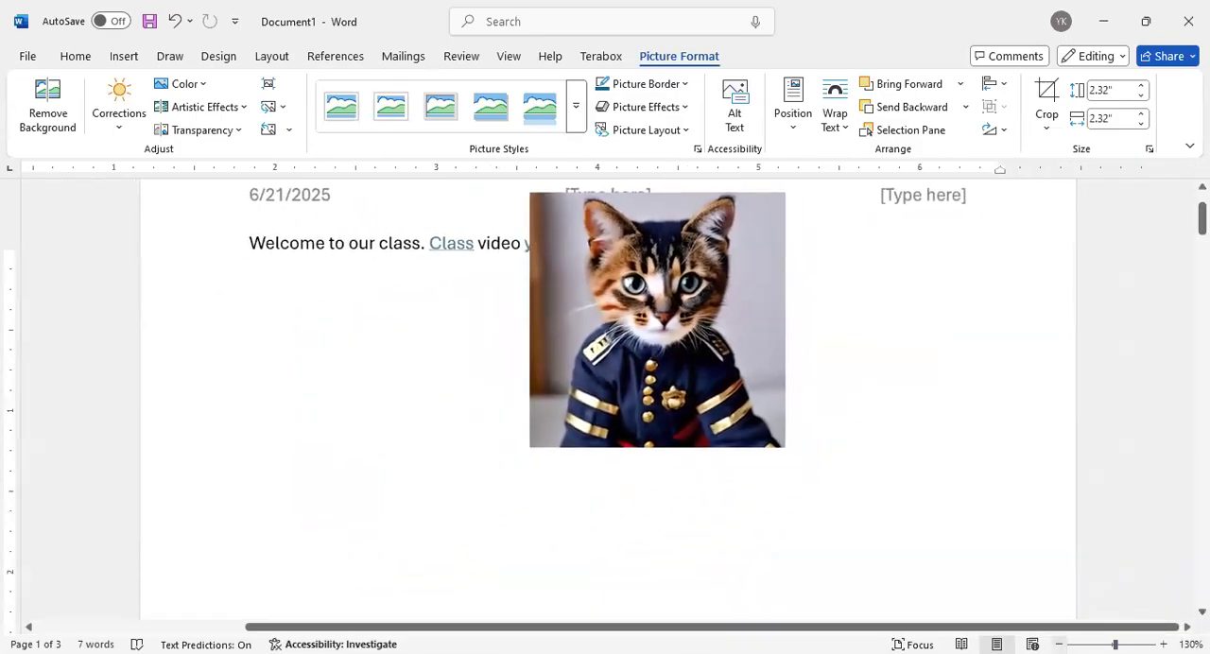
pyautogui.moveTo(1113, 645); pyautogui.dragTo(1112, 645)
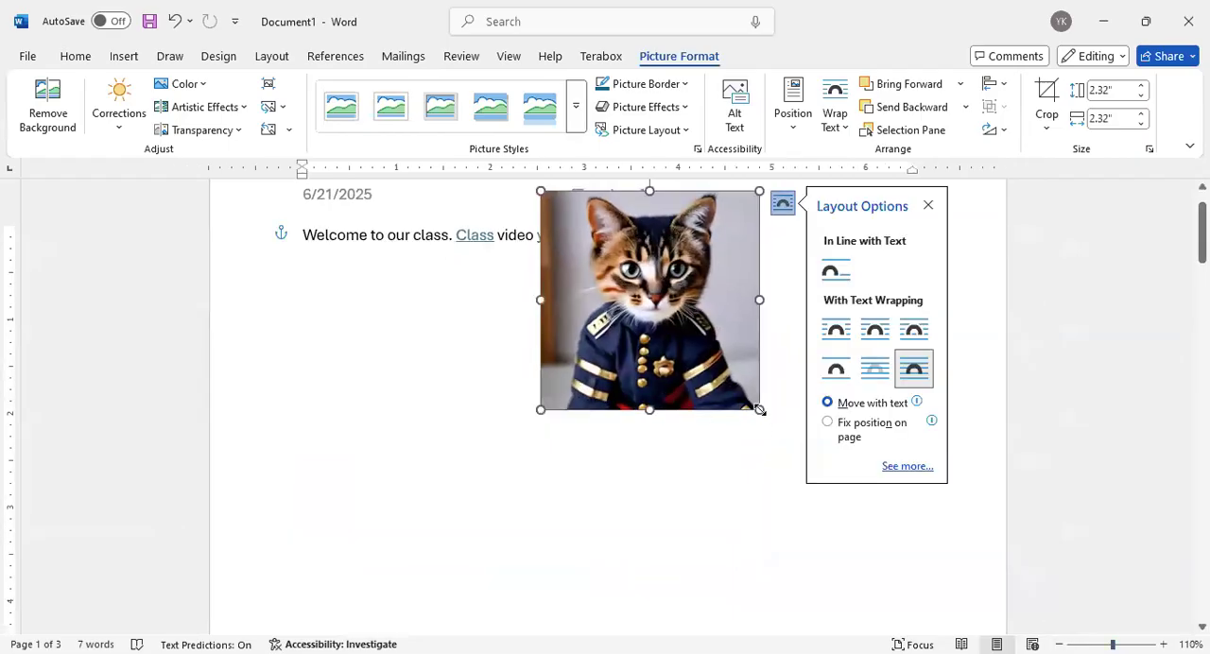
# Resize the cat picture to 1.59" by 1.59", try it in the page's left margin, and place it to the right of the youtube.com link
pyautogui.moveTo(759, 409); pyautogui.dragTo(691, 341)
pyautogui.moveTo(629, 270); pyautogui.dragTo(251, 232)
pyautogui.scroll(1, 470, 292)
pyautogui.moveTo(259, 274); pyautogui.dragTo(727, 347)
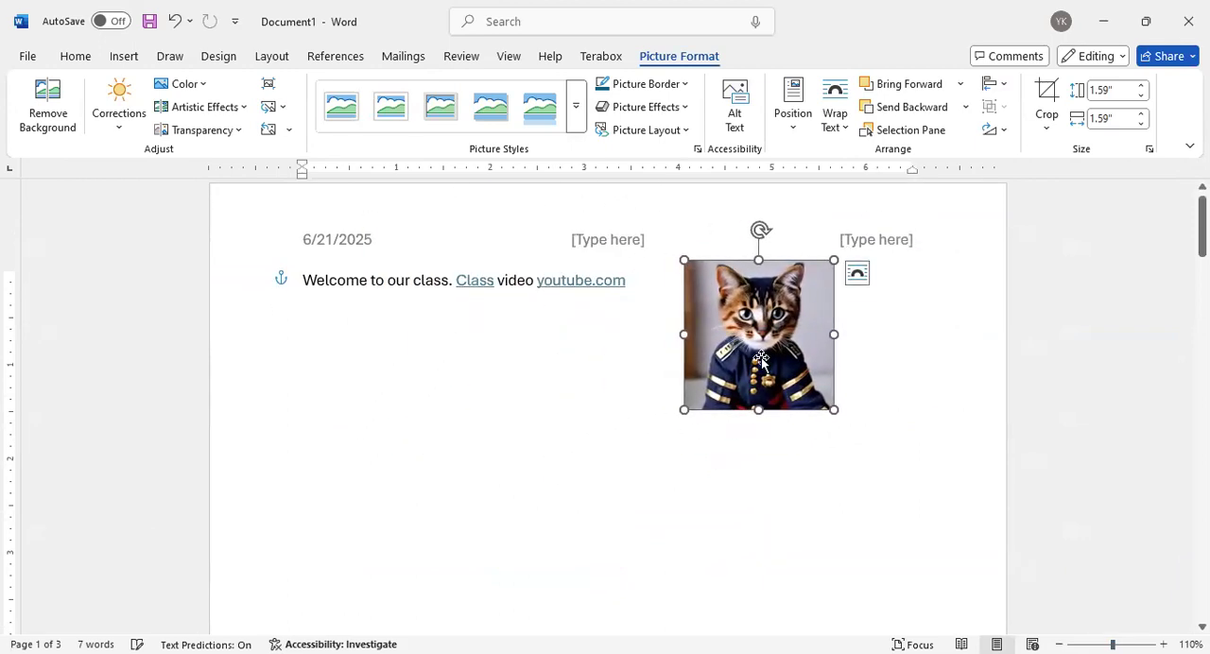
# Set the cat picture's wrapping to Square, try it over the Welcome line, and move it under the right header placeholder
pyautogui.click(856, 274)
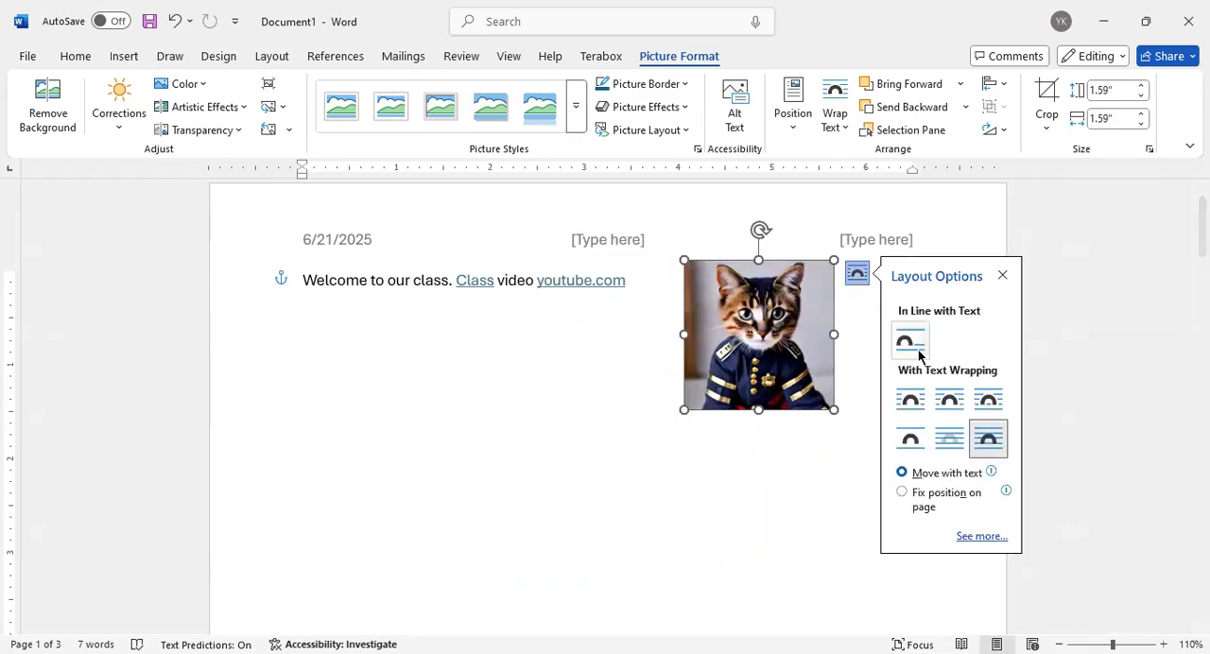
pyautogui.click(916, 403)
pyautogui.moveTo(732, 358); pyautogui.dragTo(481, 303)
pyautogui.moveTo(491, 354); pyautogui.dragTo(887, 215)
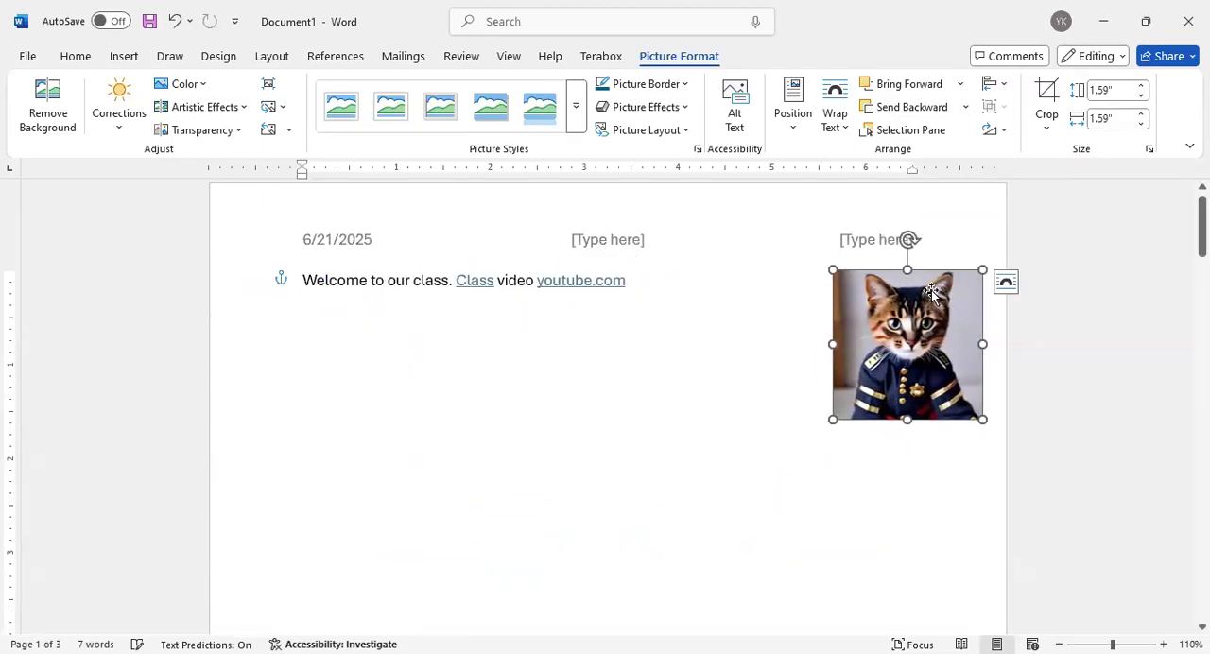
pyautogui.moveTo(925, 321); pyautogui.dragTo(878, 320)
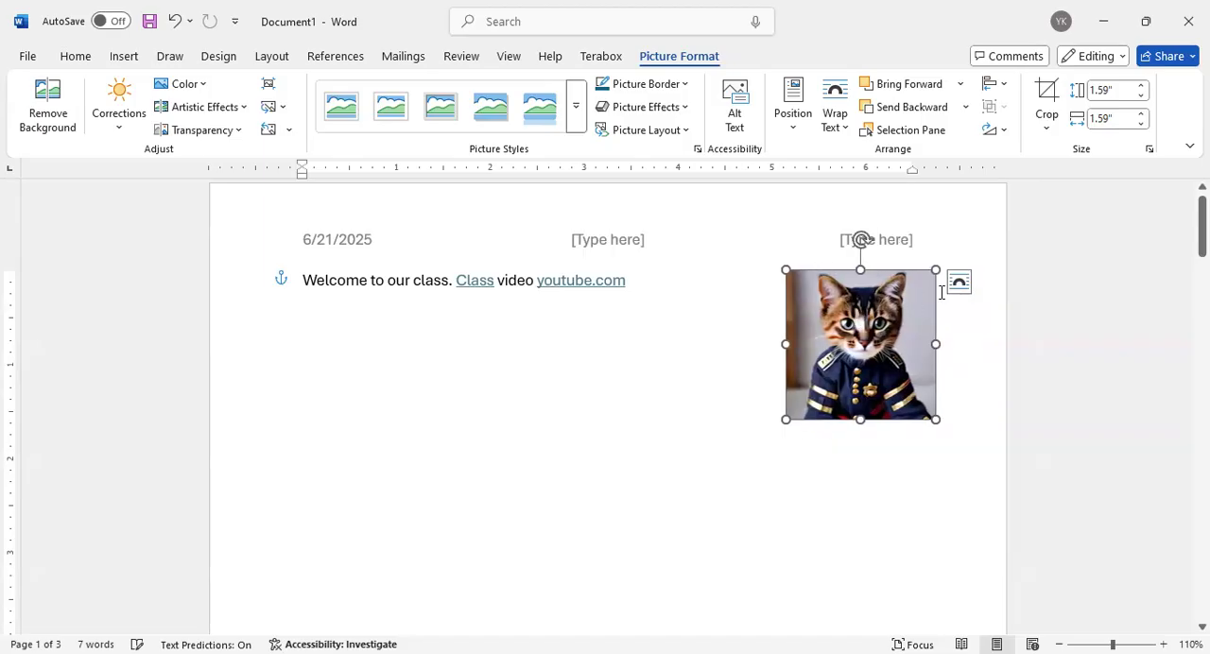
# Set the cat picture's wrapping to In Front of Text, shift it up to the edge of the right header placeholder, and deselect it
pyautogui.click(959, 283)
pyautogui.click(1006, 413)
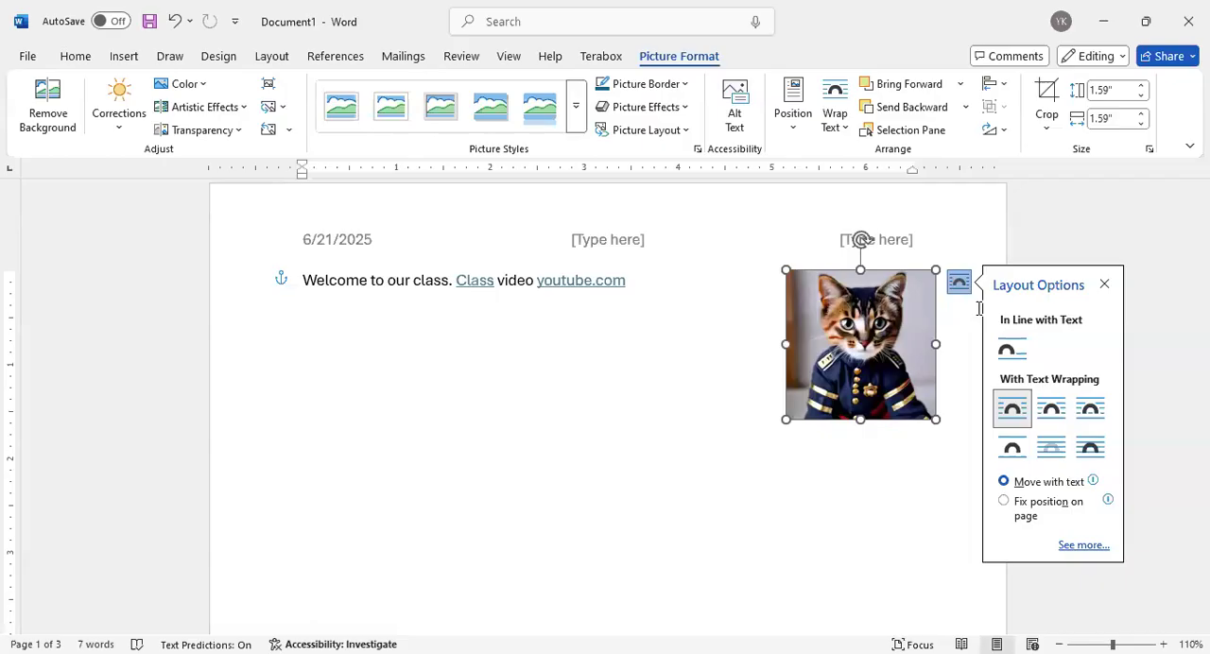
pyautogui.click(1085, 448)
pyautogui.moveTo(820, 358); pyautogui.dragTo(853, 332)
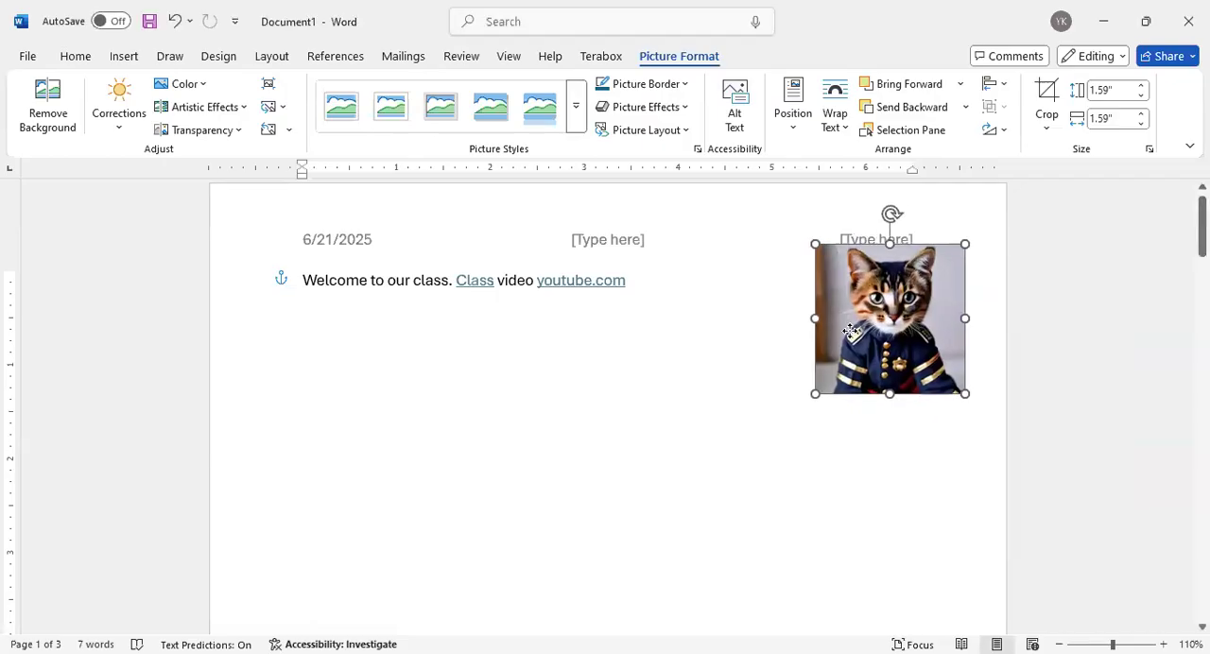
pyautogui.click(666, 369)
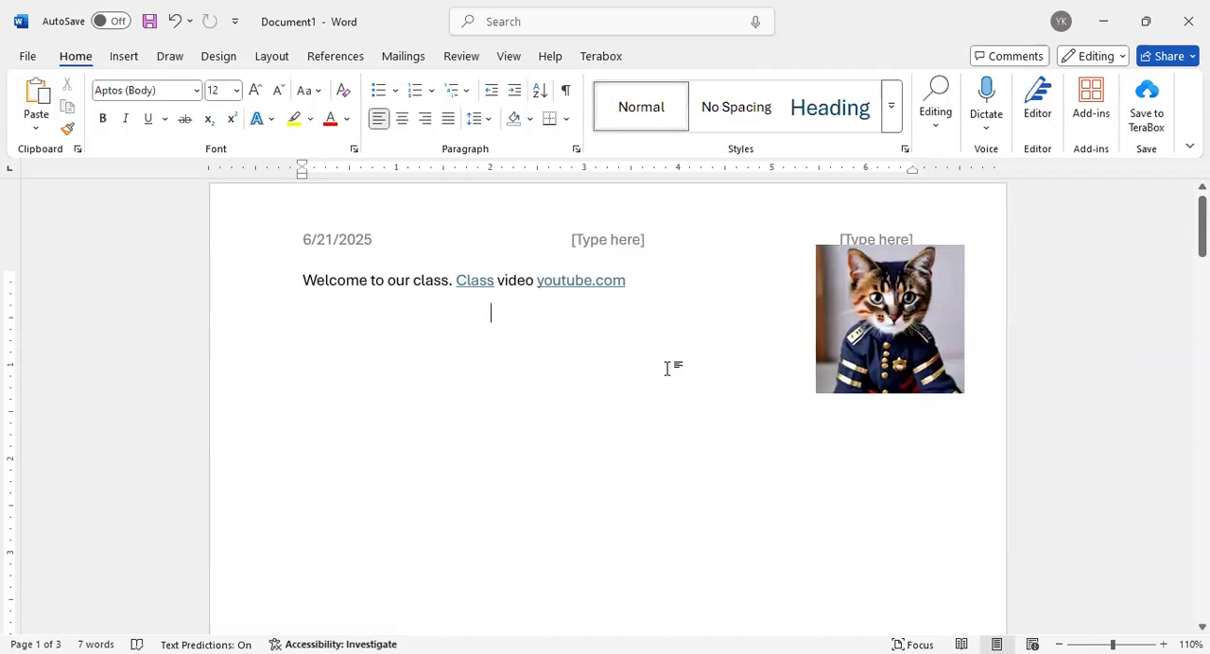
# Remove the cat picture's background, marking the ears, top of the head, and uniform as areas to keep
pyautogui.click(872, 341)
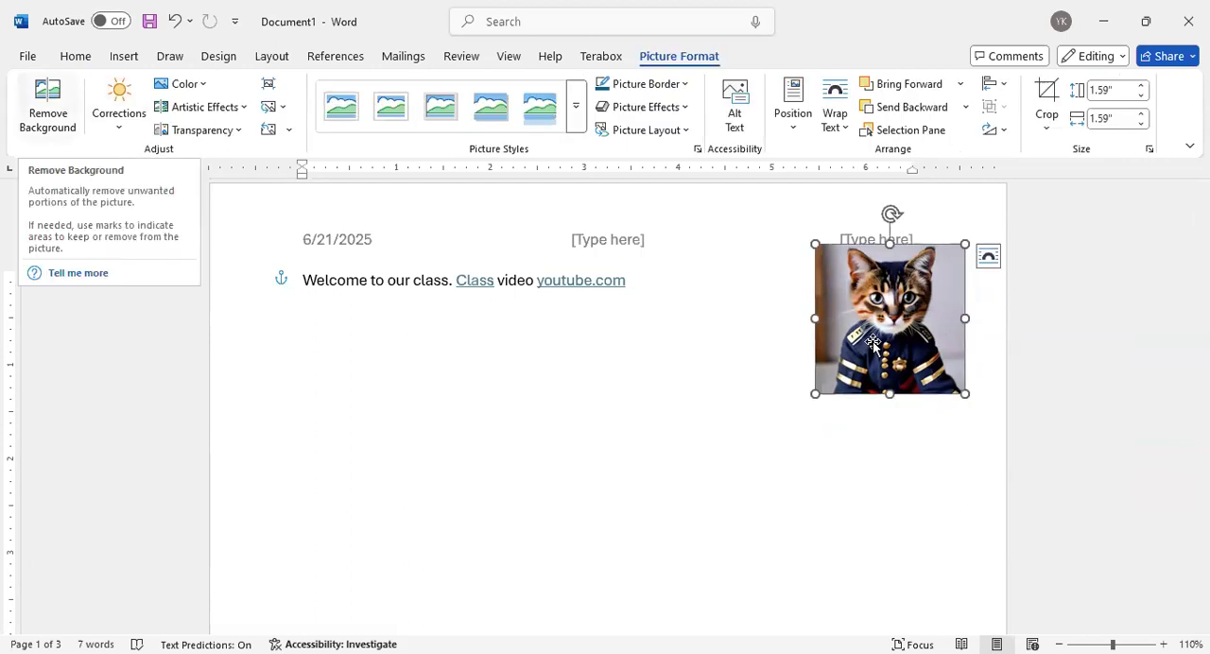
pyautogui.click(44, 106)
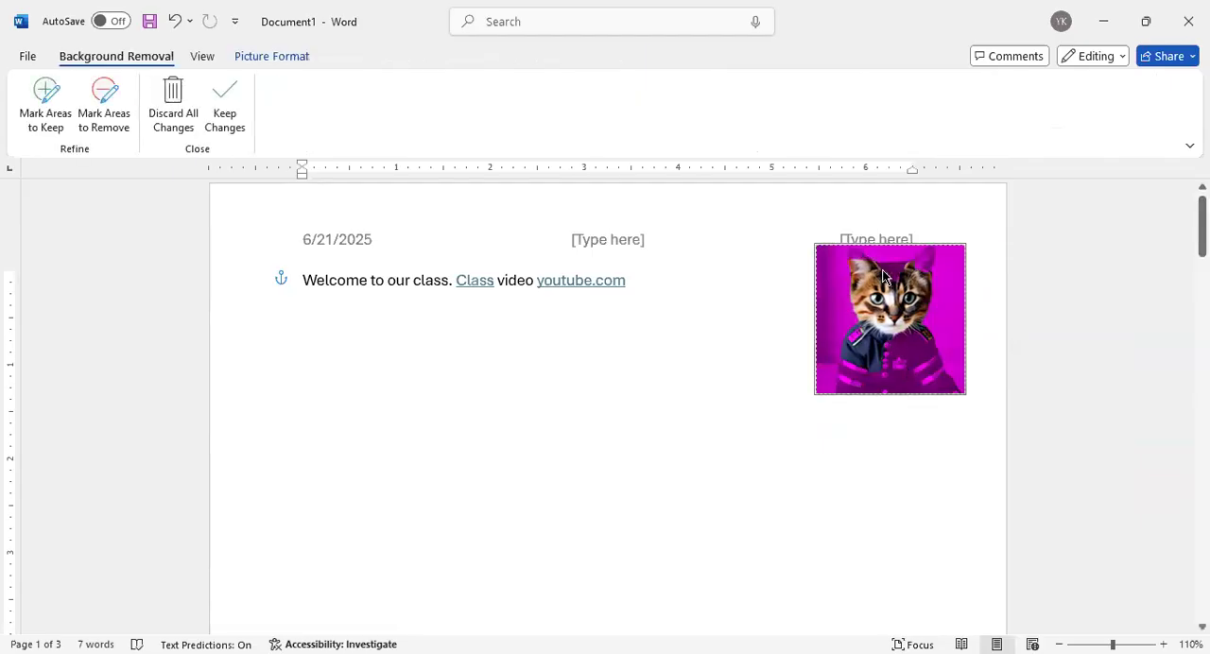
pyautogui.click(45, 104)
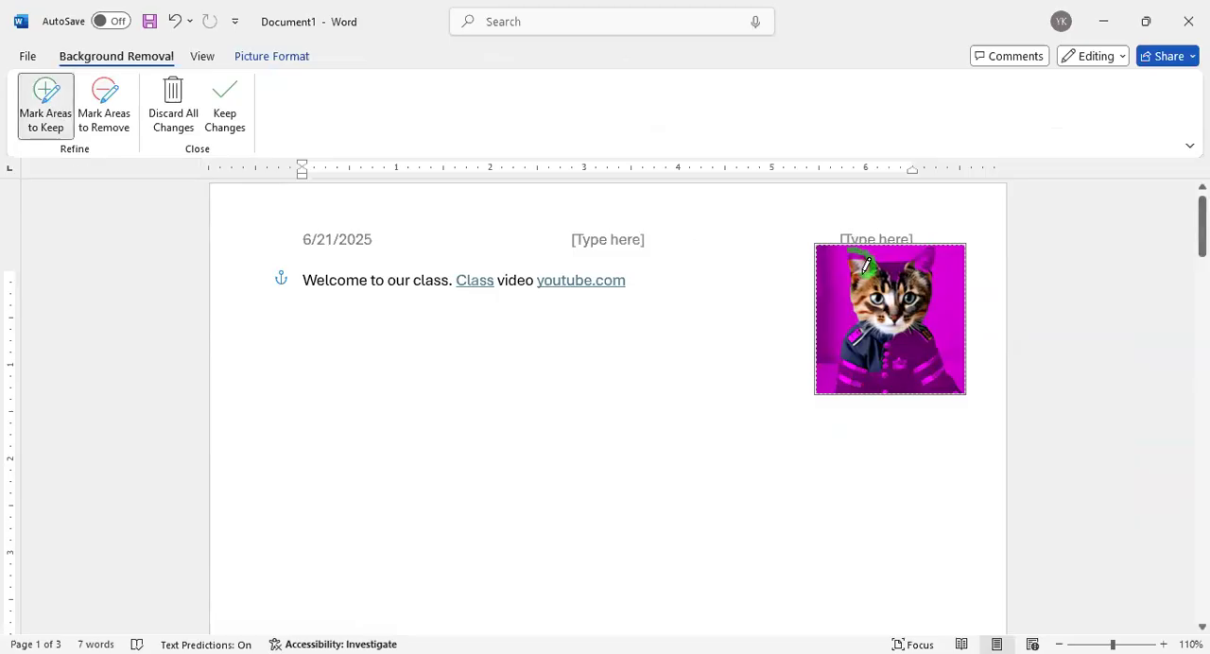
pyautogui.moveTo(840, 249); pyautogui.dragTo(863, 263)
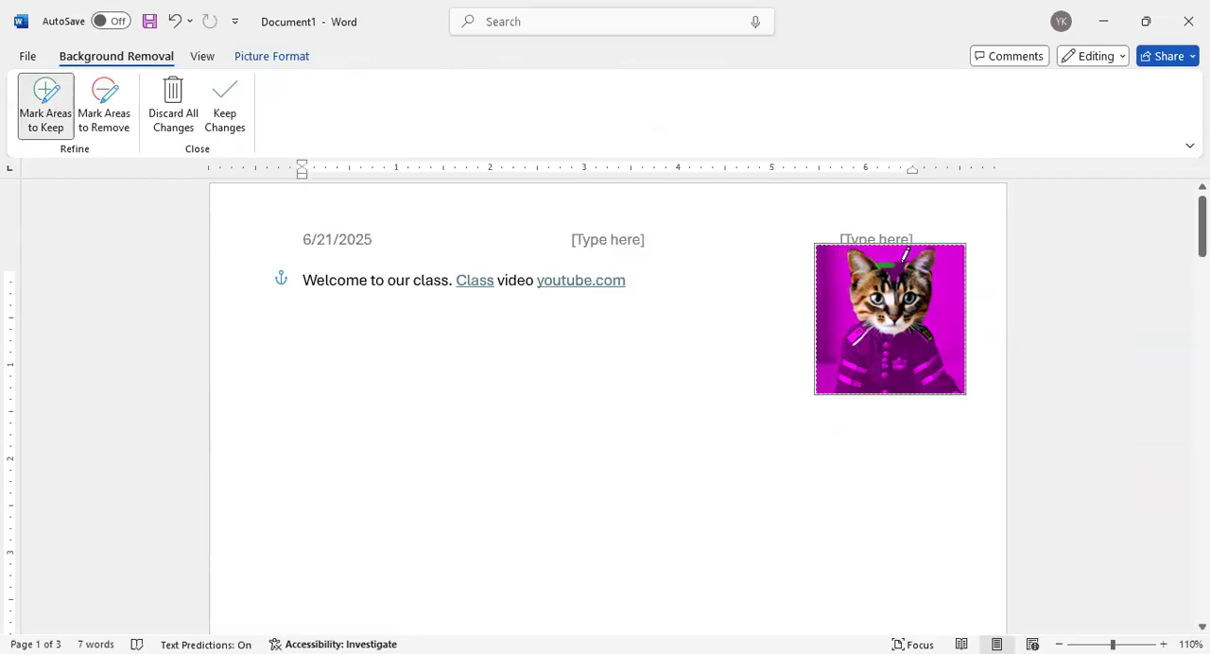
pyautogui.moveTo(910, 256); pyautogui.dragTo(879, 272)
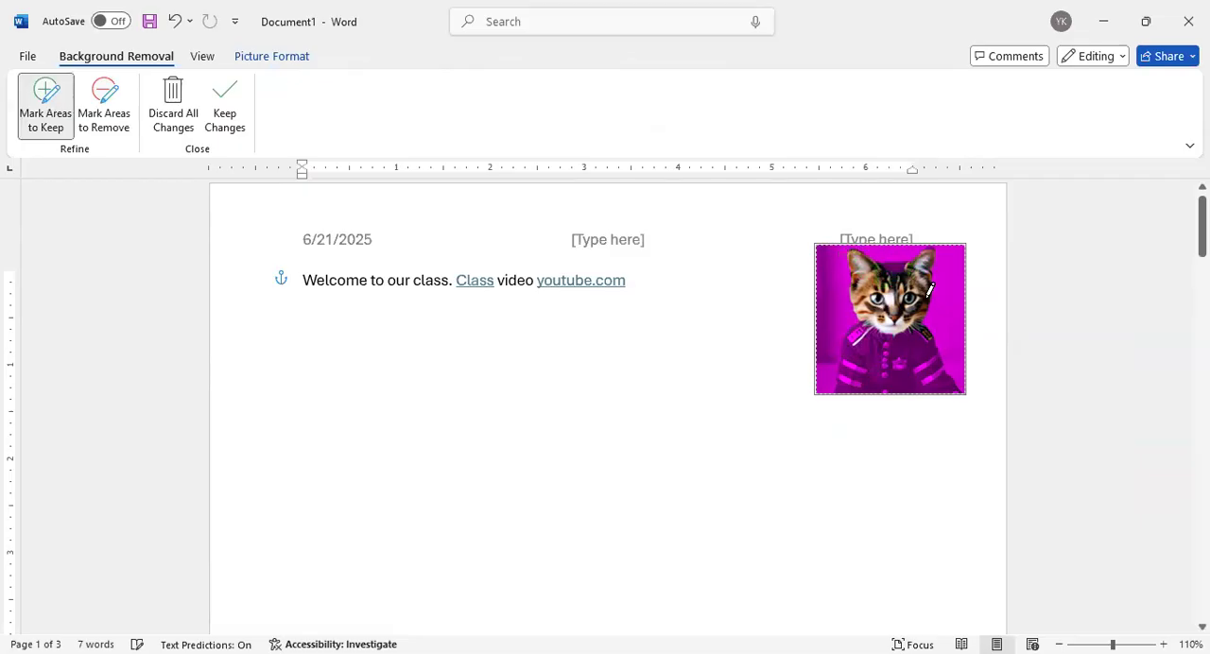
pyautogui.moveTo(910, 264); pyautogui.dragTo(879, 268)
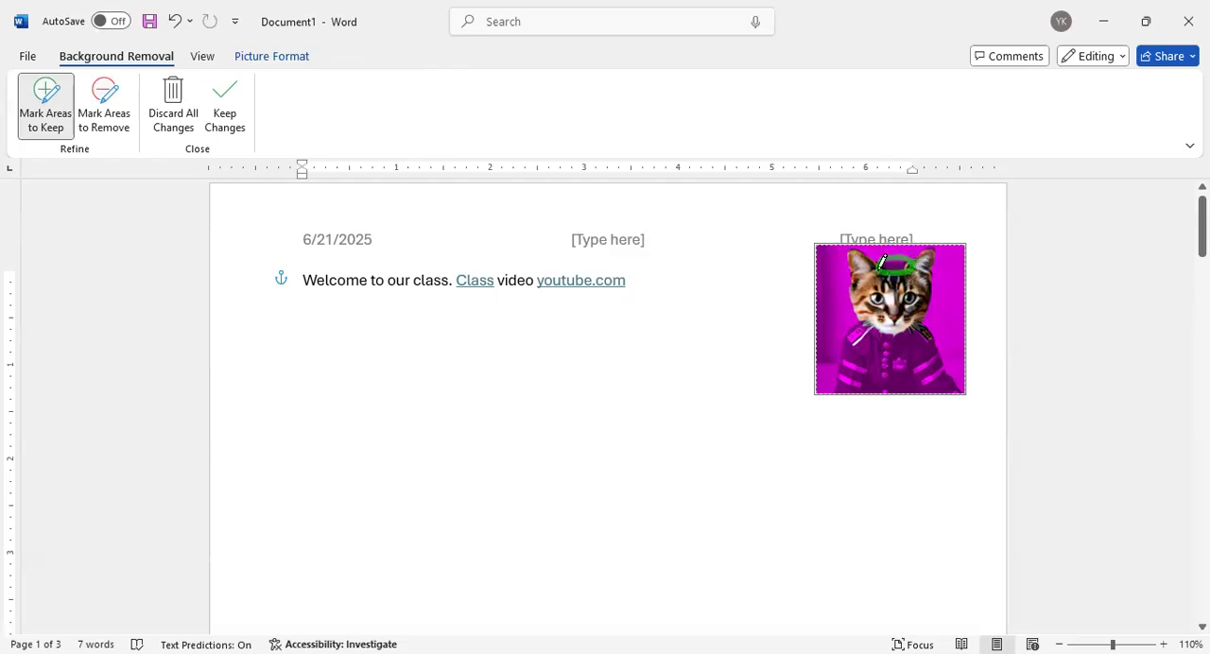
pyautogui.moveTo(905, 317)
pyautogui.mouseDown()
pyautogui.moveTo(941, 337)
pyautogui.moveTo(961, 381)
pyautogui.moveTo(823, 382)
pyautogui.moveTo(845, 317)
pyautogui.moveTo(886, 300)
pyautogui.moveTo(900, 324)
pyautogui.moveTo(849, 352)
pyautogui.moveTo(936, 386)
pyautogui.moveTo(853, 312)
pyautogui.moveTo(926, 320)
pyautogui.moveTo(888, 317)
pyautogui.mouseUp()
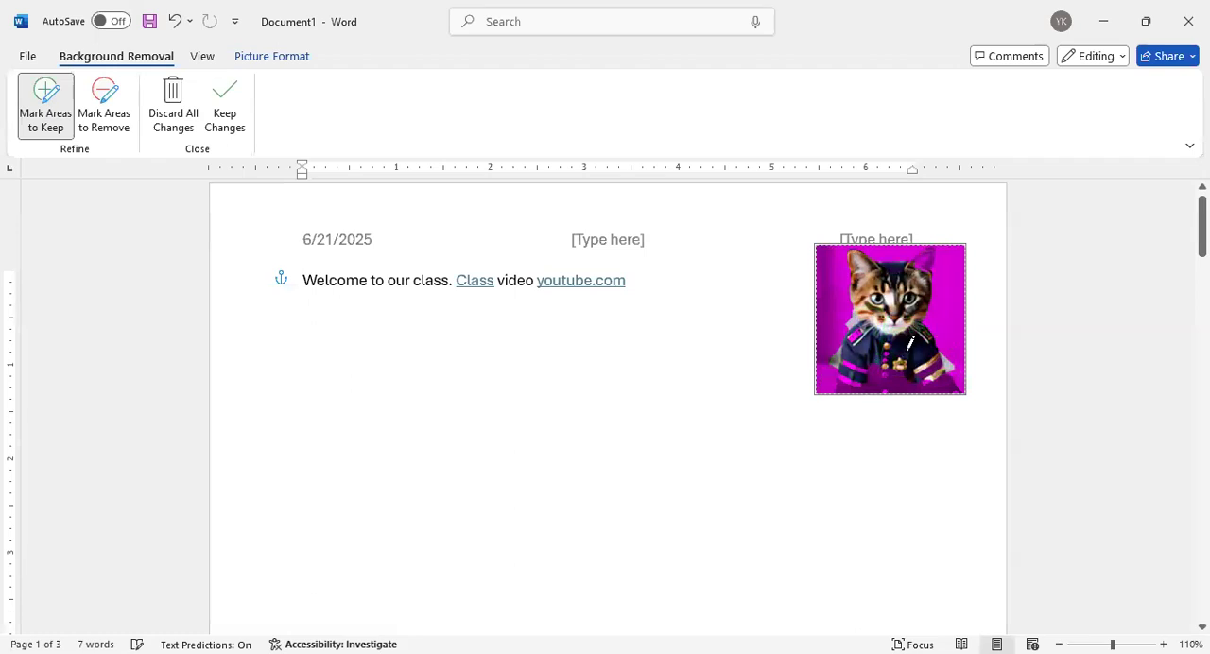
pyautogui.click(227, 106)
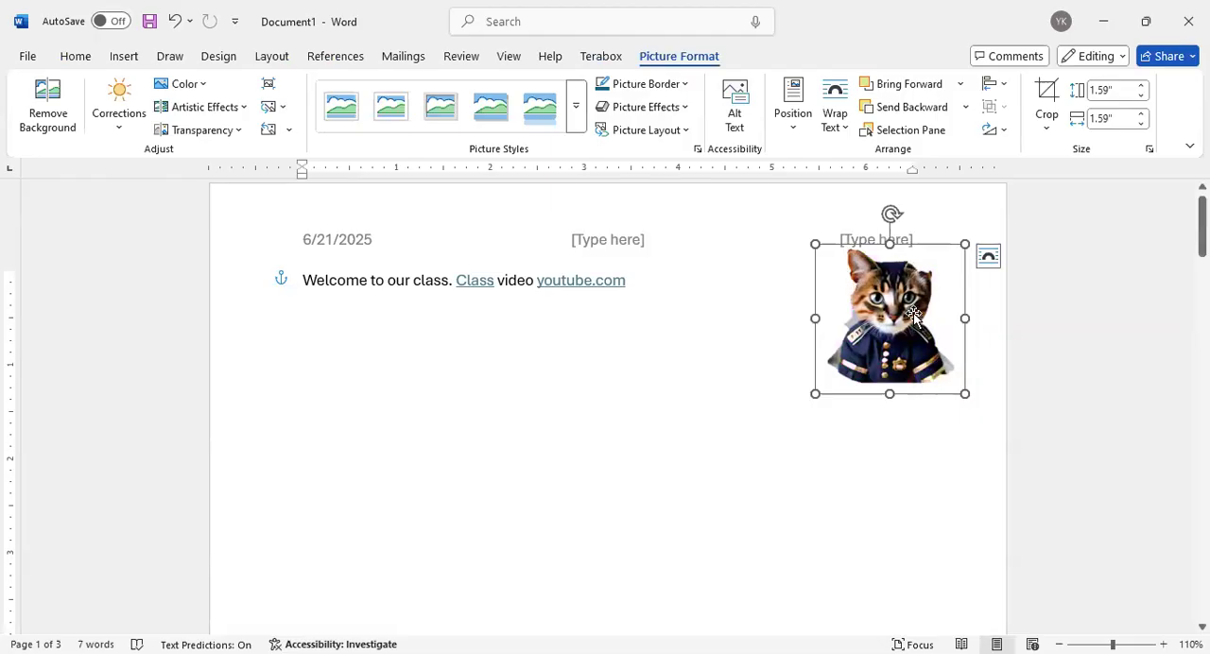
# Undo the background removal and its keep marks on the cat picture, and leave background editing
pyautogui.click(181, 26)
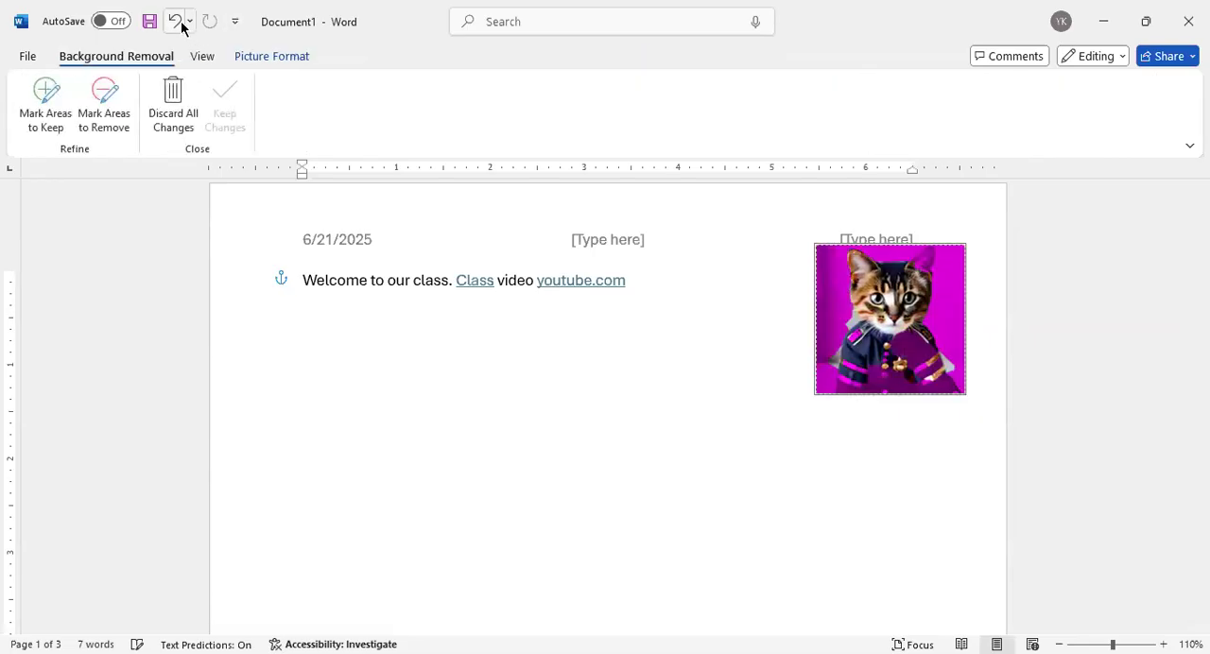
pyautogui.click(181, 26)
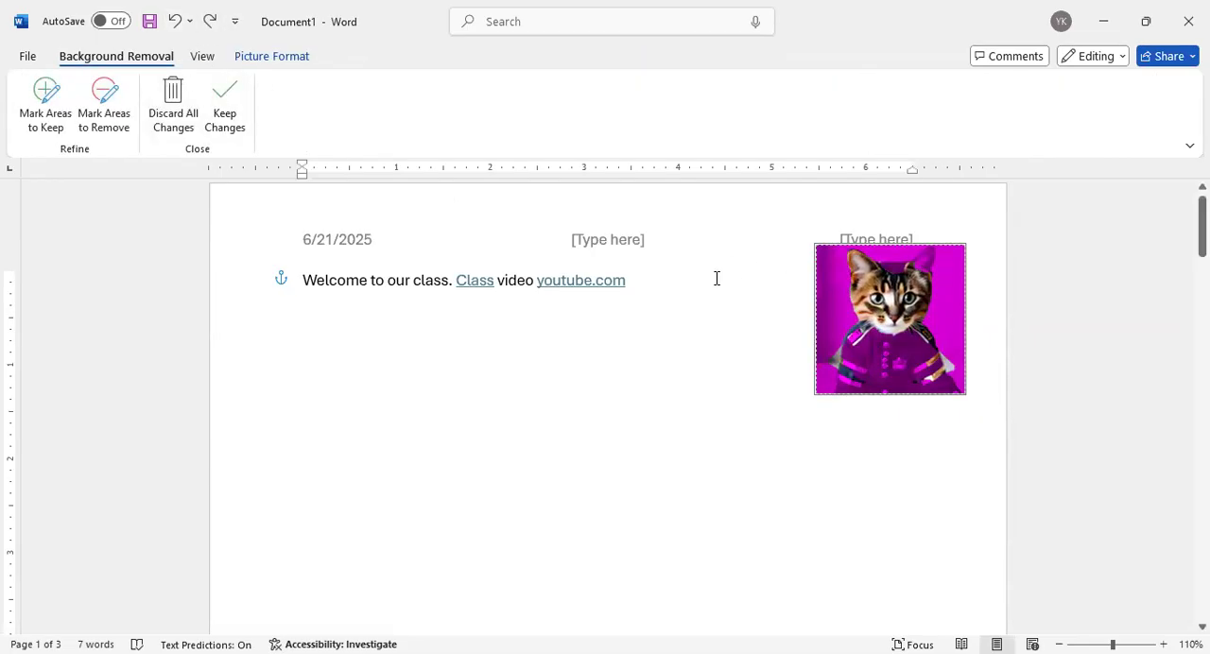
pyautogui.click(751, 266)
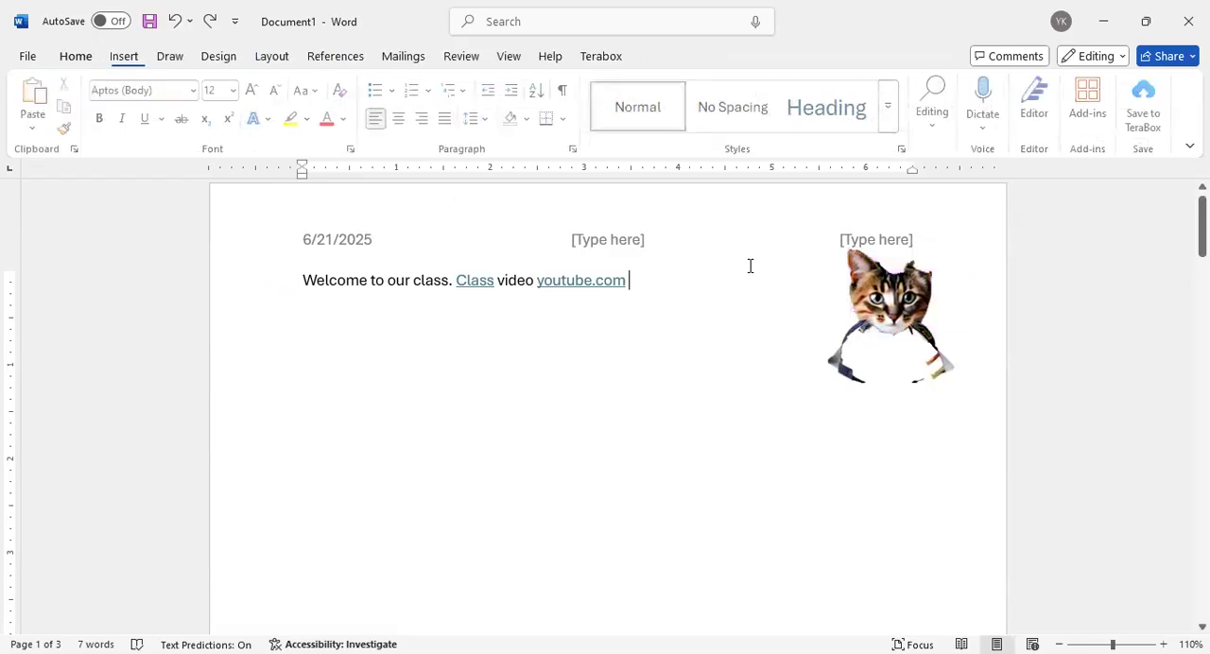
pyautogui.click(175, 21)
pyautogui.click(182, 29)
pyautogui.click(179, 29)
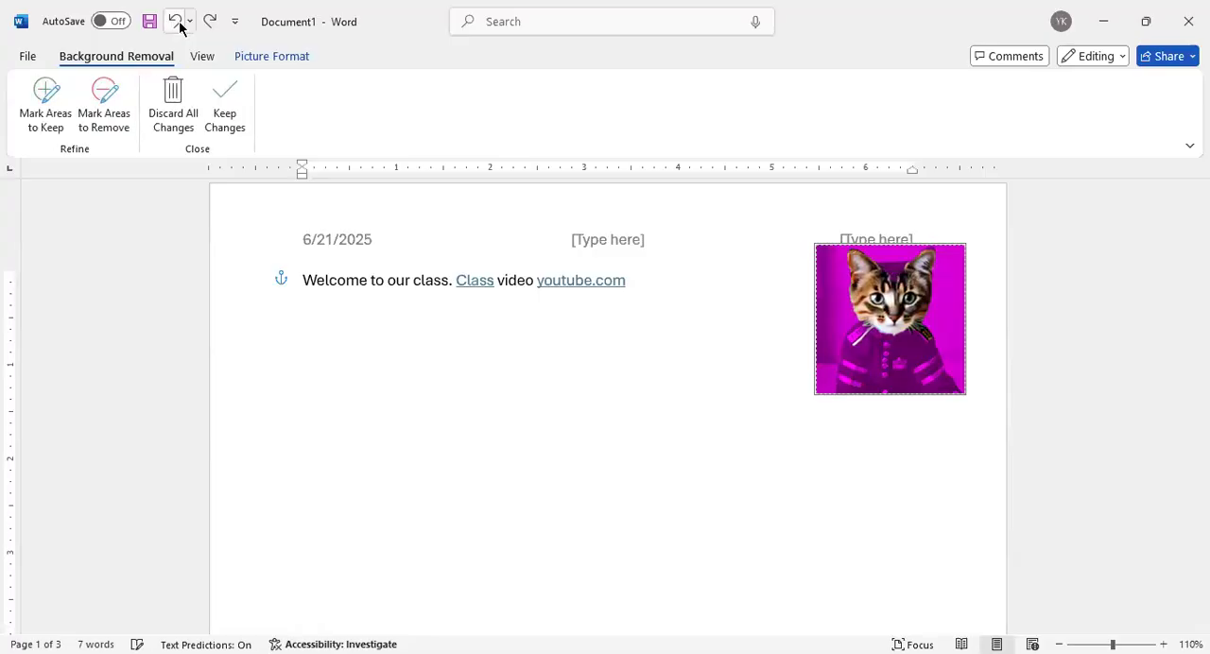
pyautogui.click(180, 28)
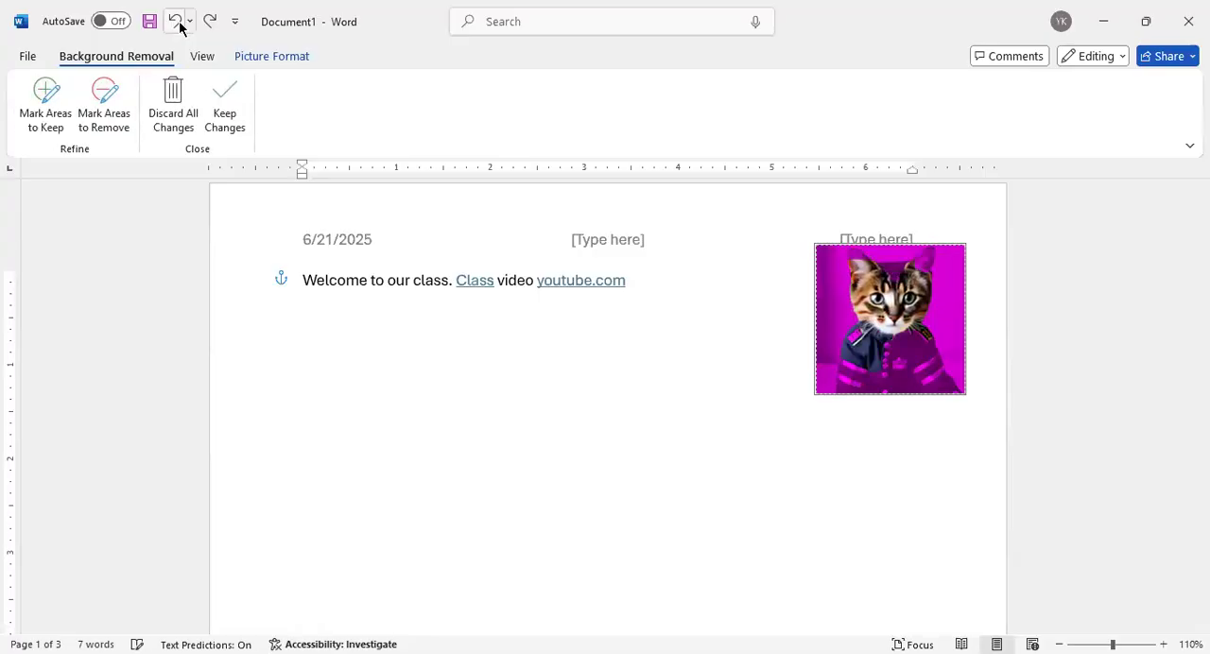
pyautogui.click(179, 28)
pyautogui.click(734, 290)
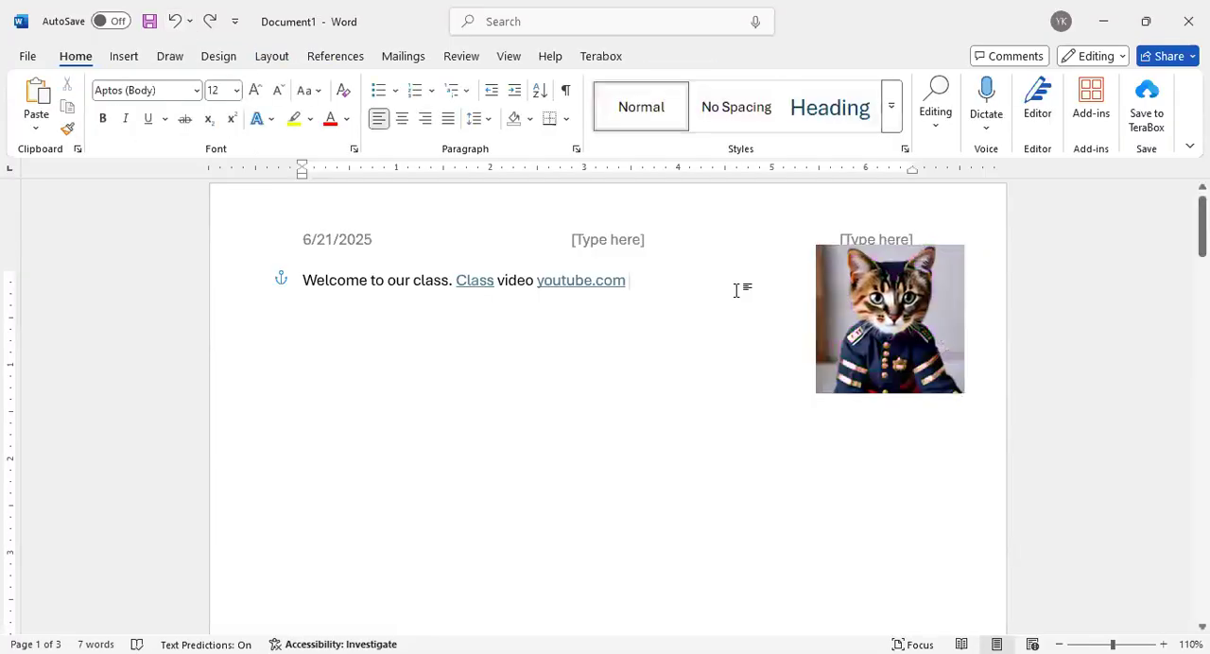
# Examine the Picture Border choices and Picture Effects presets available for the cat picture
pyautogui.click(854, 310)
pyautogui.click(691, 61)
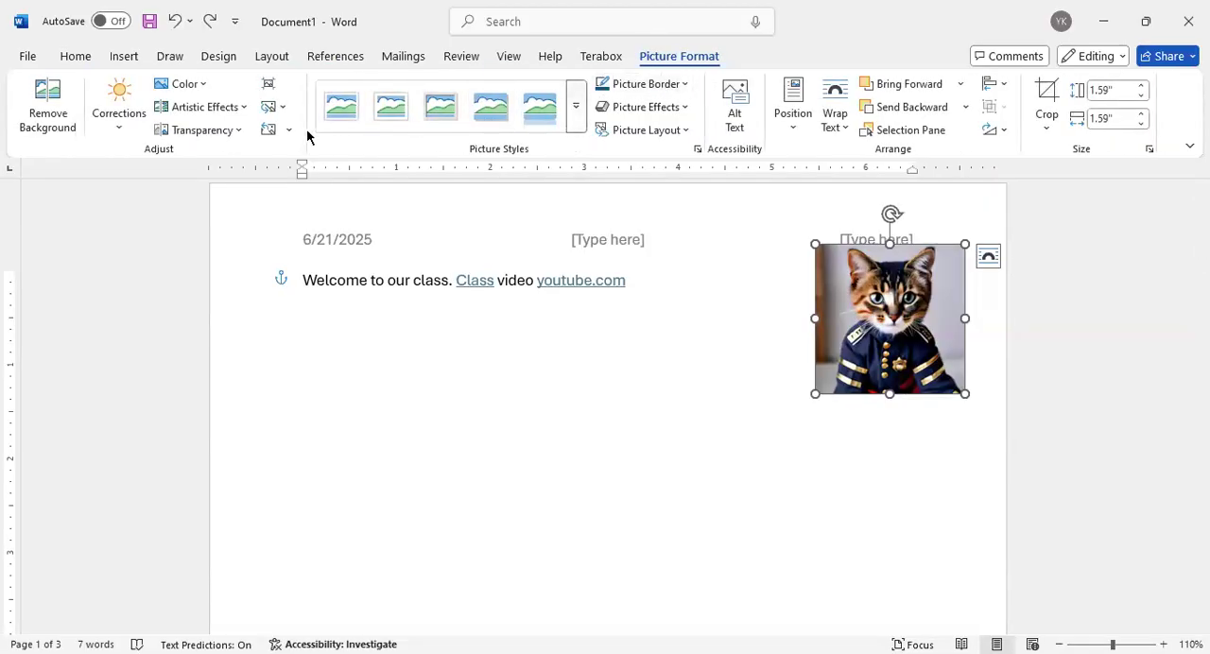
pyautogui.click(684, 83)
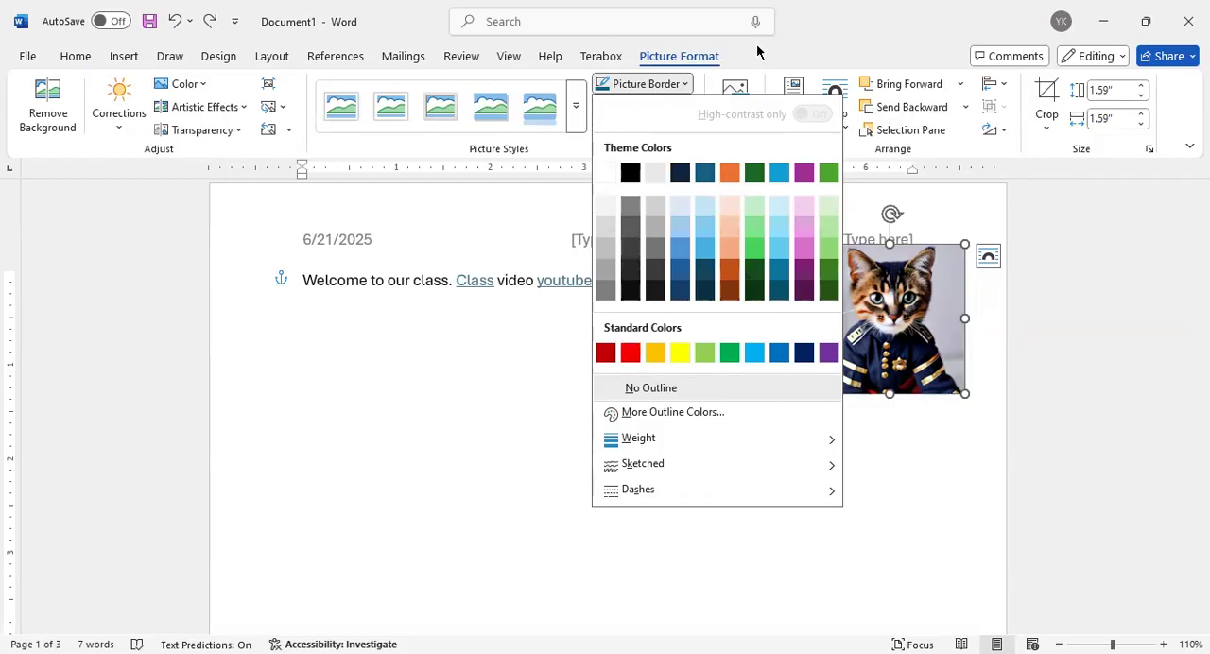
pyautogui.click(645, 106)
pyautogui.moveTo(652, 139)
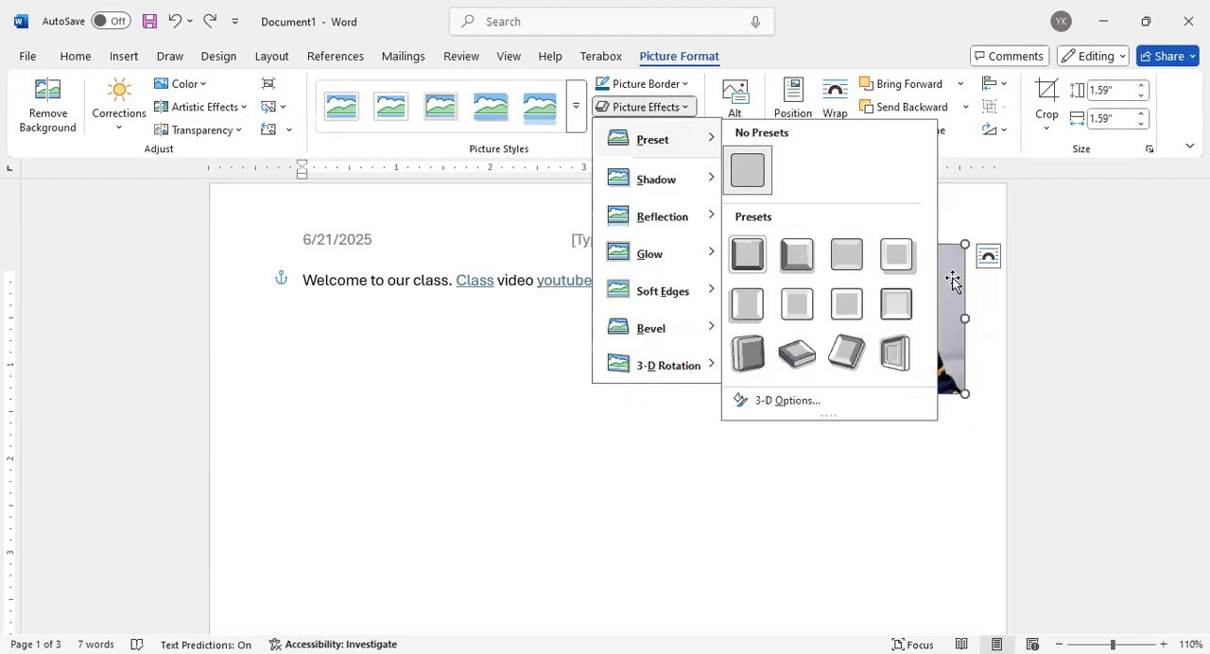
pyautogui.click(584, 386)
# Move the cat picture over the start of the Welcome line and enlarge it proportionally
pyautogui.moveTo(866, 265); pyautogui.dragTo(376, 282)
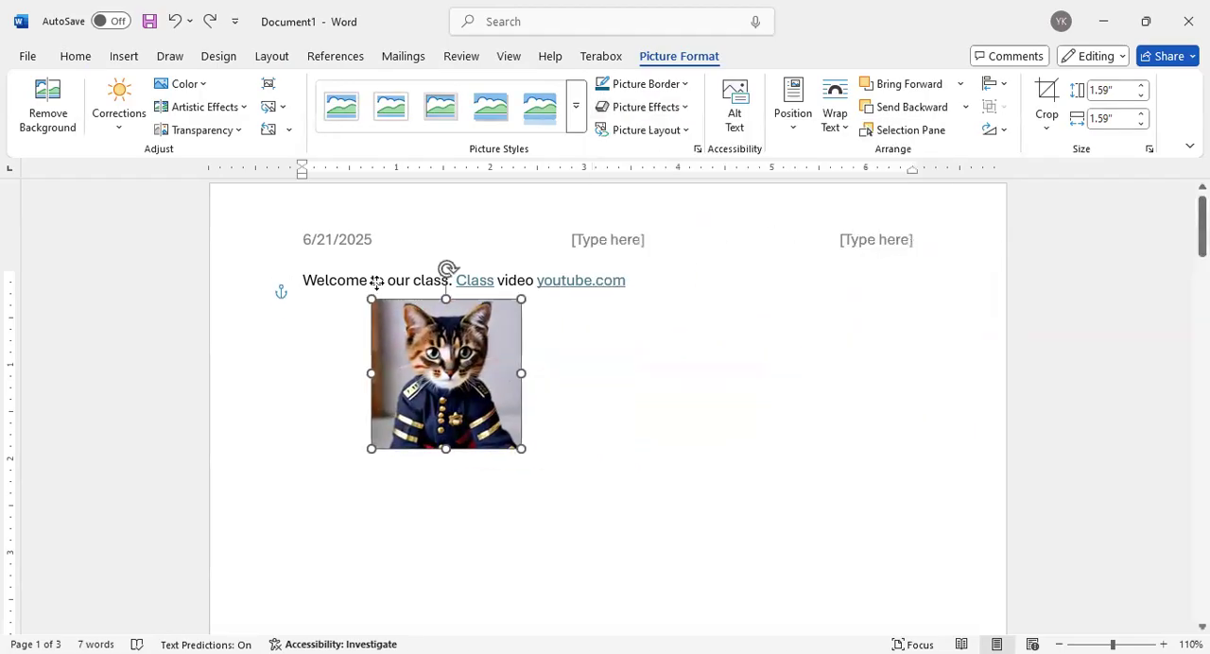
pyautogui.moveTo(492, 429); pyautogui.dragTo(503, 455)
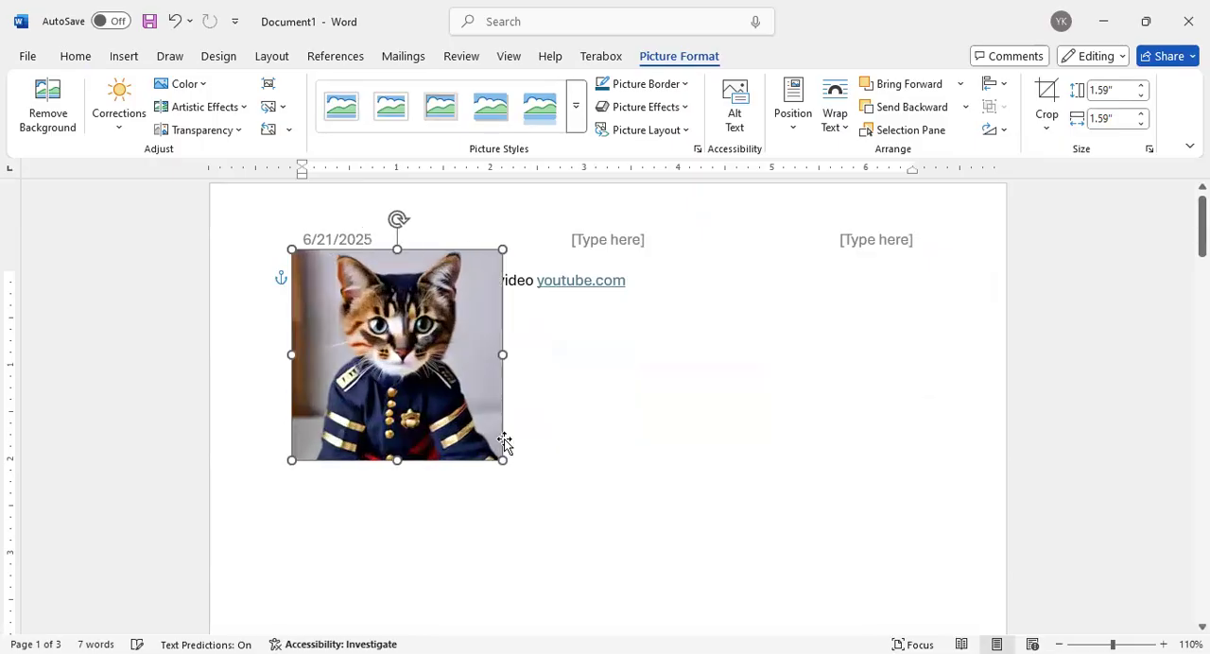
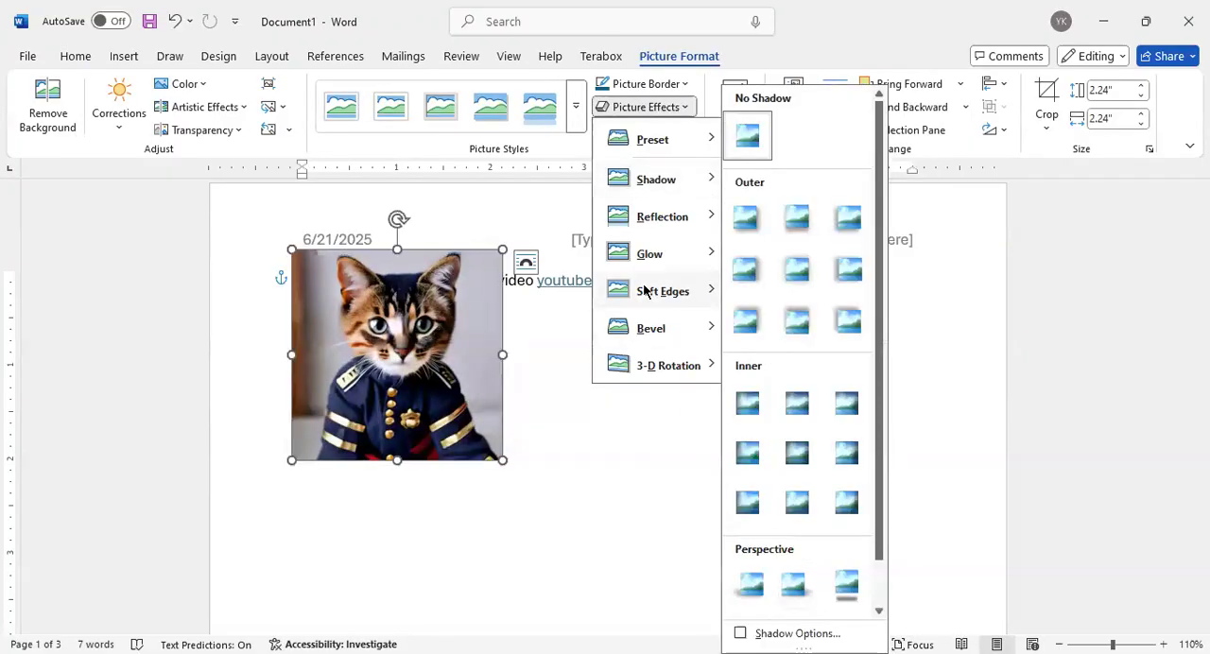
# Move the cat picture to the page's right side, below the level of the Welcome line
pyautogui.click(940, 301)
pyautogui.moveTo(386, 292); pyautogui.dragTo(867, 273)
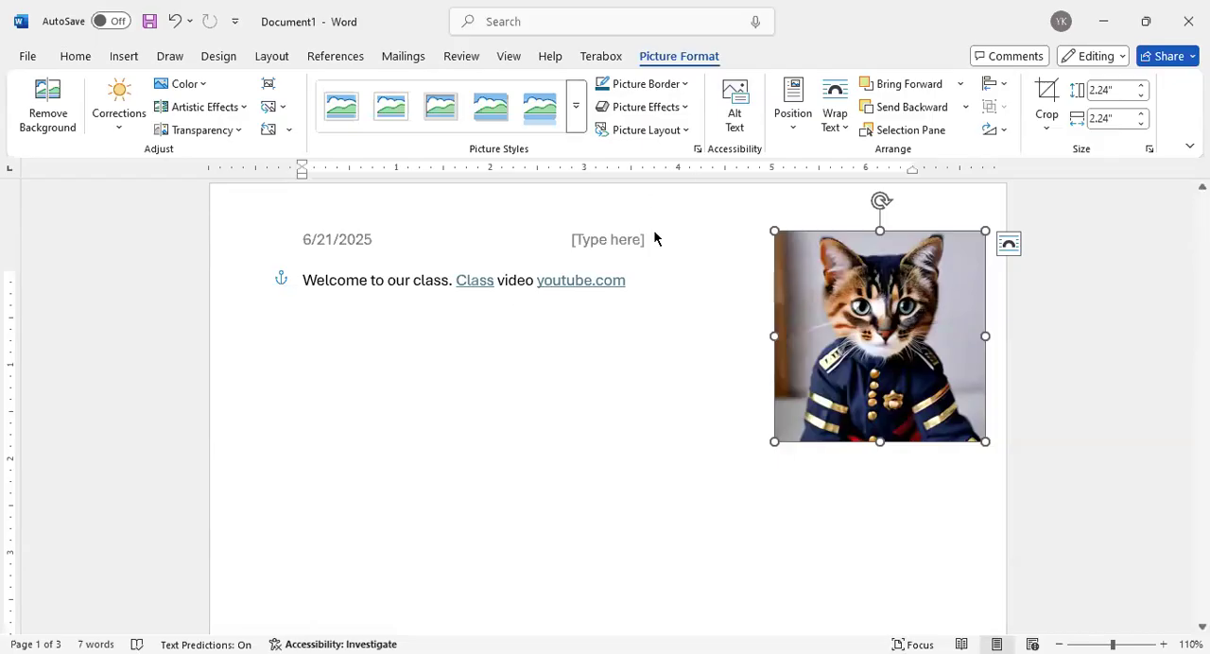
pyautogui.moveTo(814, 244); pyautogui.dragTo(808, 327)
pyautogui.click(518, 363)
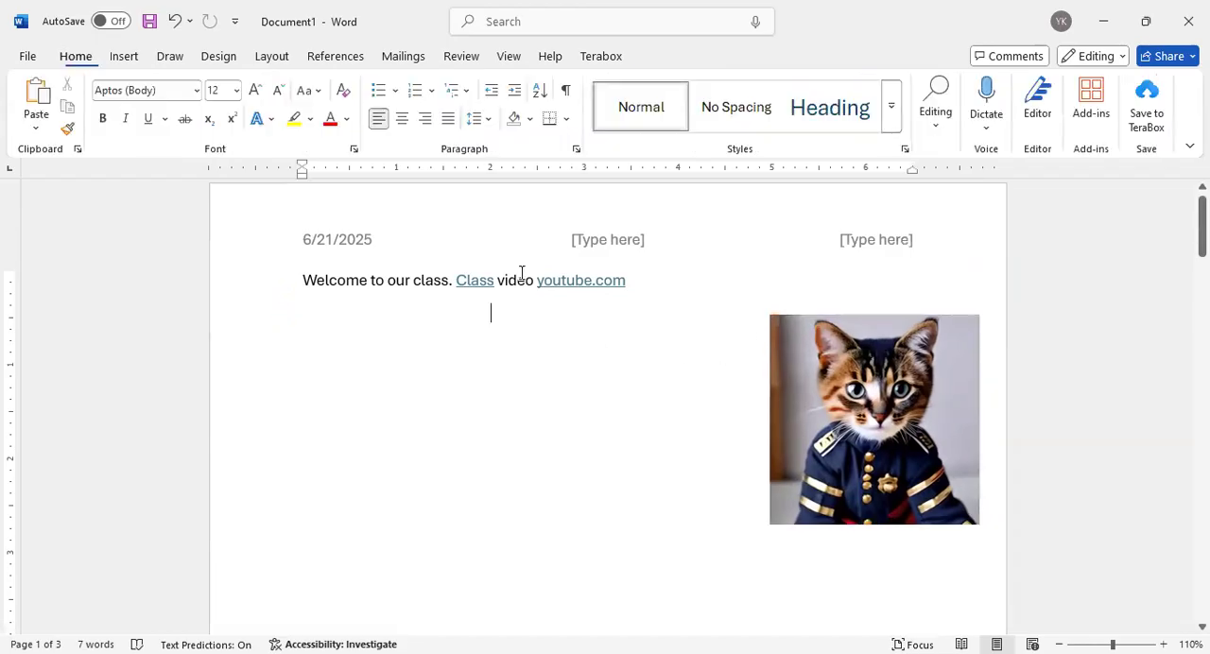
# Delete the date and both text placeholders from the header, and return to the document body
pyautogui.click(585, 247)
pyautogui.doubleClick(585, 241)
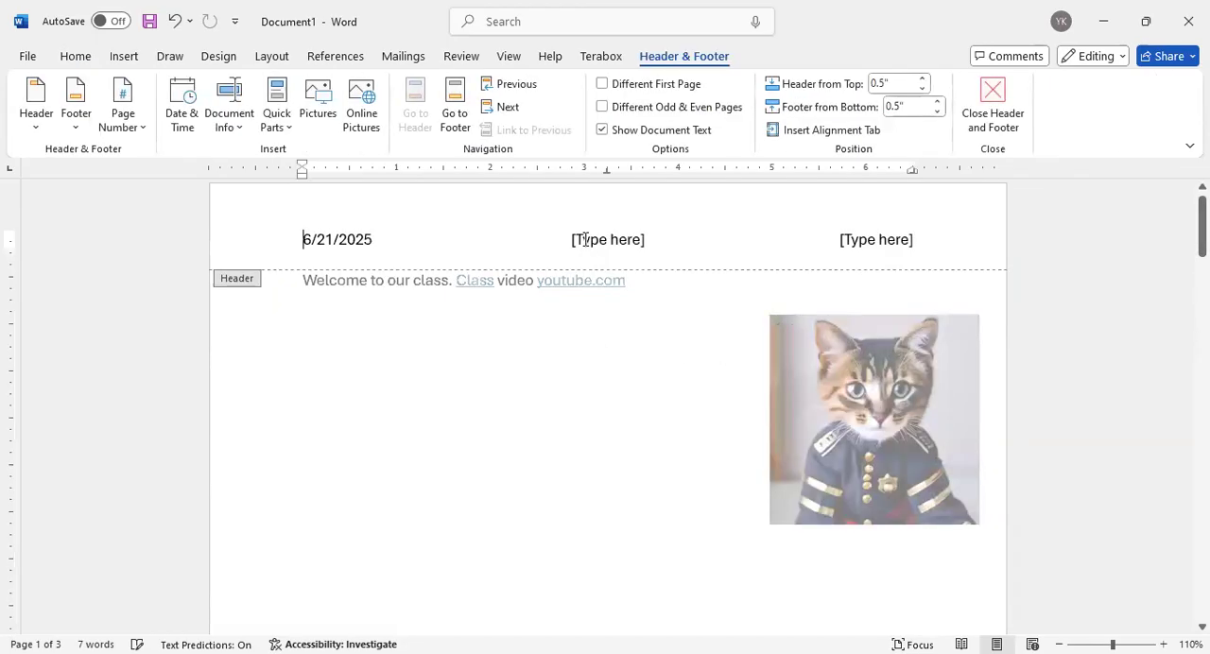
pyautogui.moveTo(653, 244); pyautogui.dragTo(568, 243)
pyautogui.press('BackSpace')
pyautogui.press('BackSpace')
pyautogui.press('BackSpace')
pyautogui.press('BackSpace')
pyautogui.press('BackSpace')
pyautogui.press('BackSpace')
pyautogui.press('BackSpace')
pyautogui.press('BackSpace')
pyautogui.press('BackSpace')
pyautogui.press('BackSpace')
pyautogui.press('BackSpace')
pyautogui.press('BackSpace')
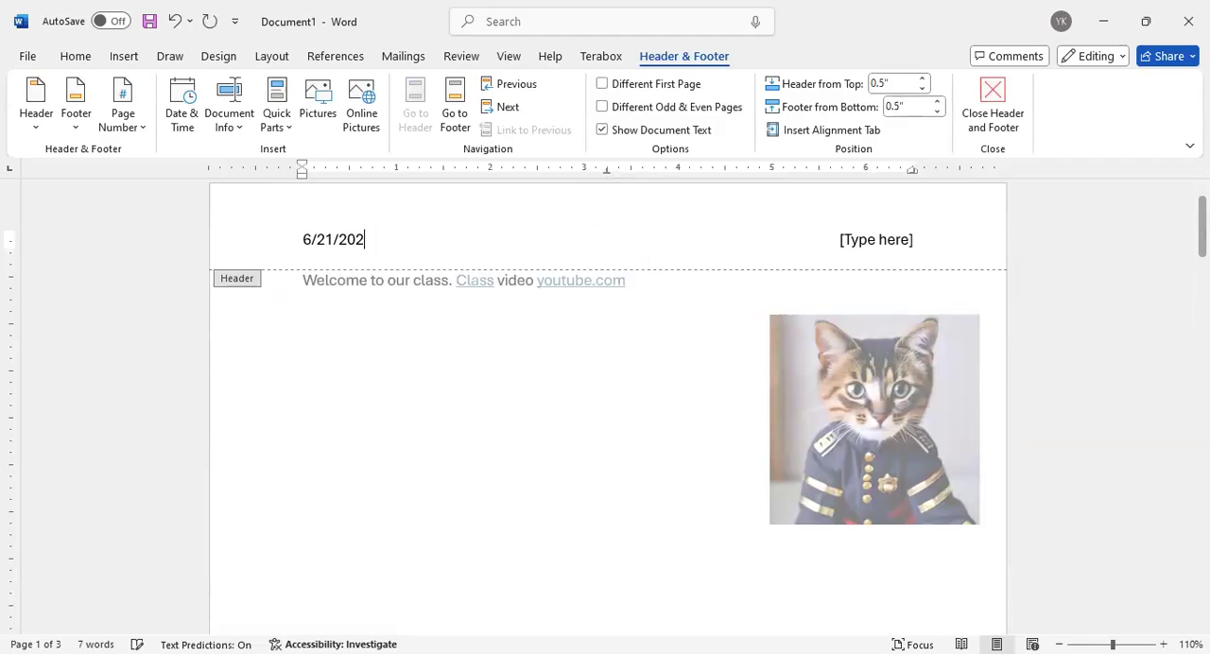
pyautogui.click(860, 242)
pyautogui.press('BackSpace')
pyautogui.doubleClick(564, 365)
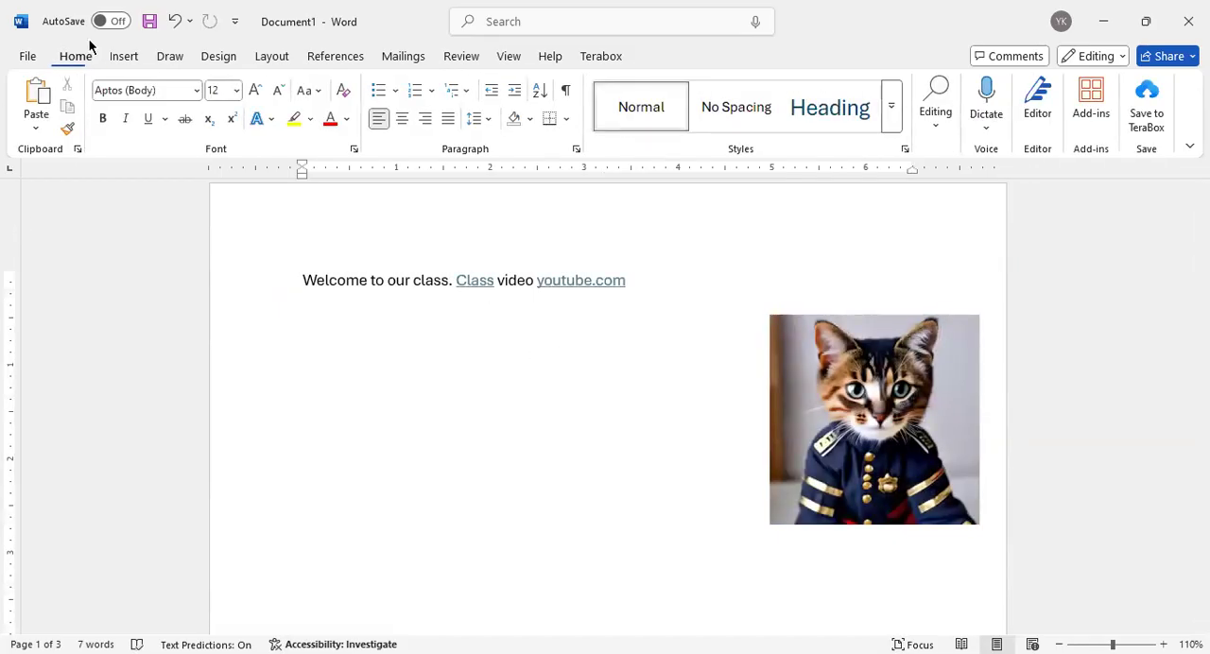
# Draw a curved double-arrow connector about 1.59" high and 1.38" wide from the youtube.com link to the cat picture
pyautogui.click(123, 57)
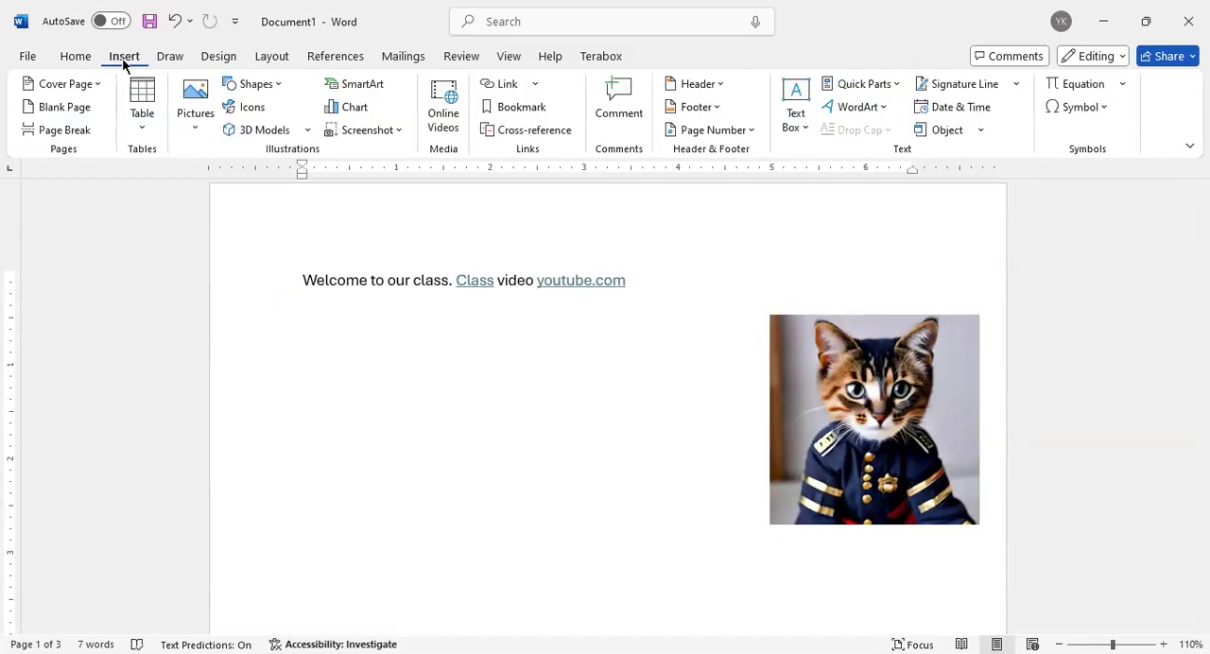
pyautogui.click(254, 85)
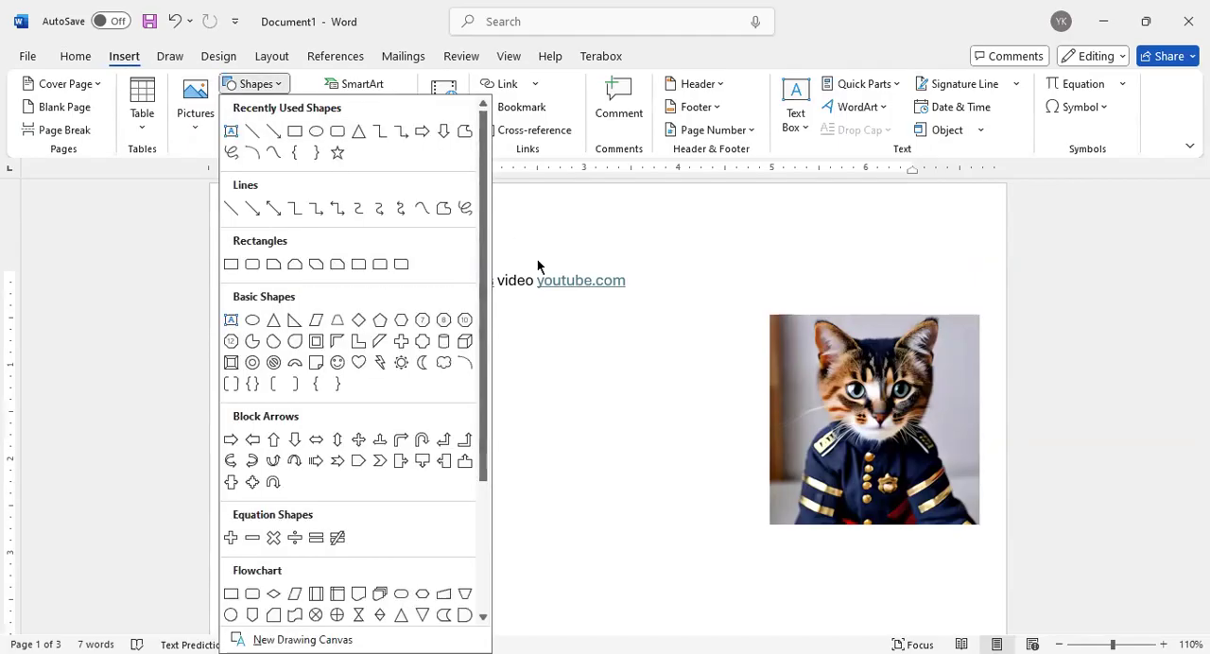
pyautogui.click(593, 352)
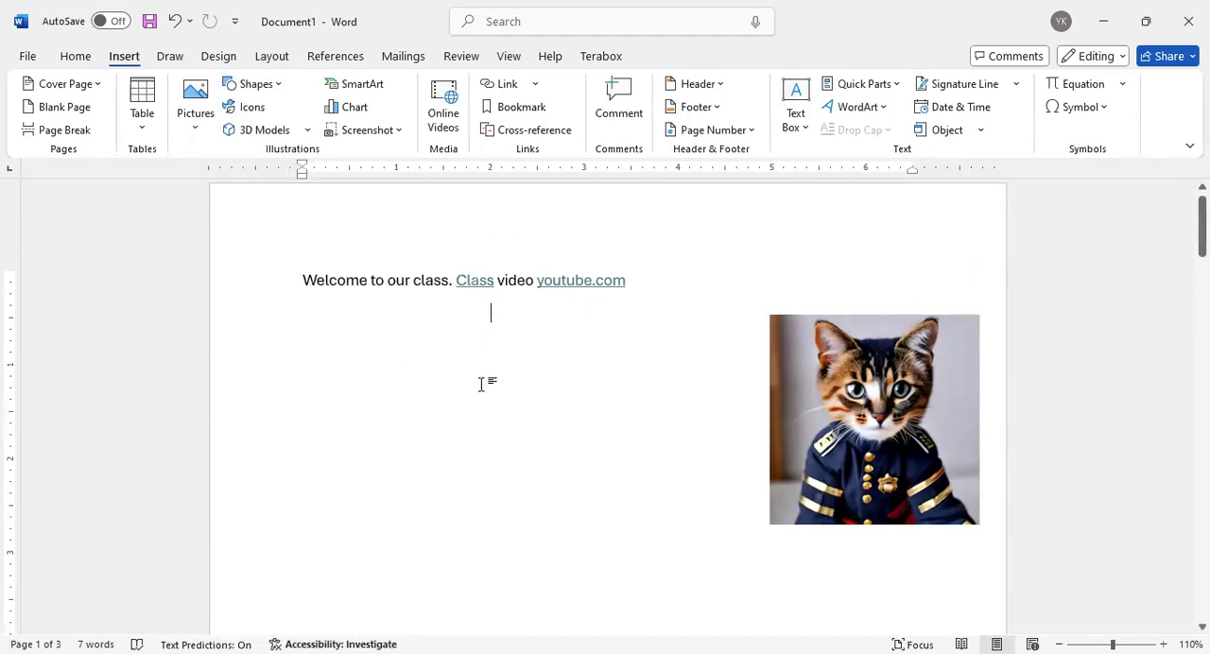
pyautogui.click(274, 87)
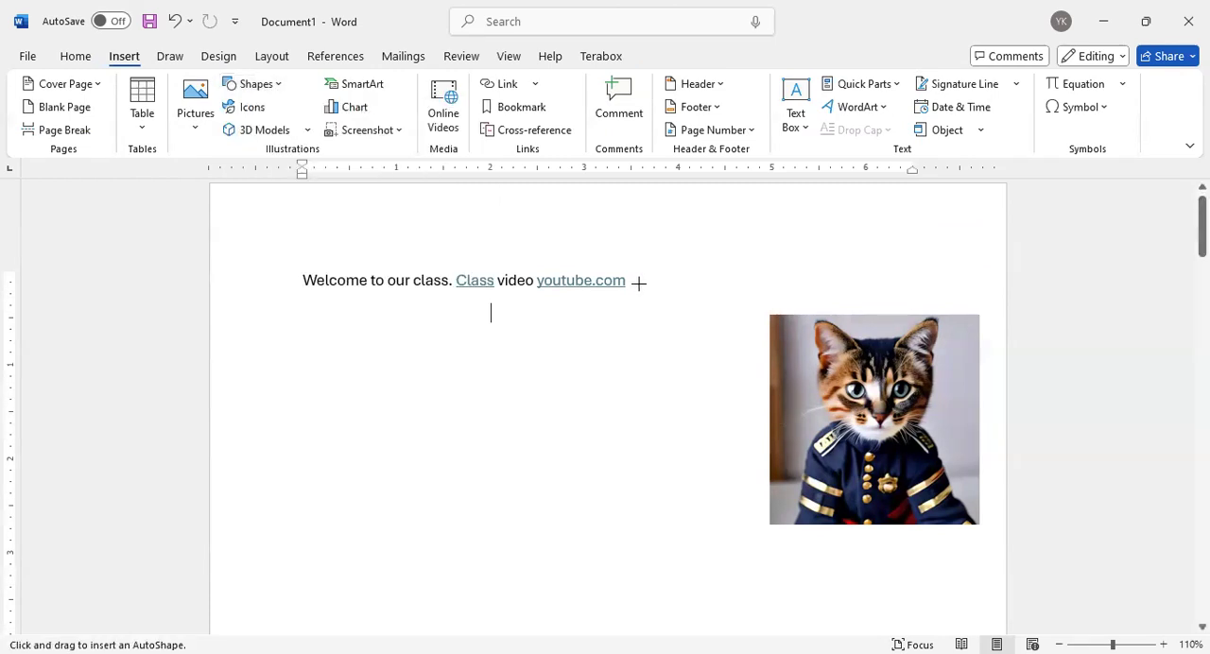
pyautogui.moveTo(635, 279); pyautogui.dragTo(762, 426)
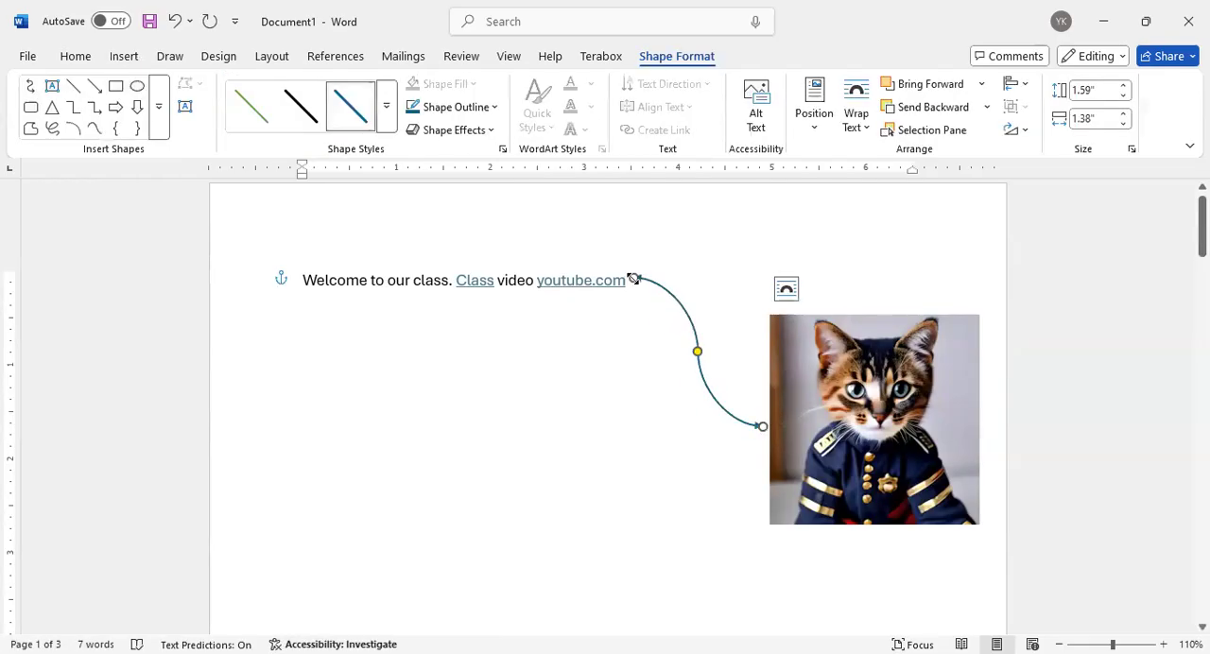
pyautogui.click(559, 365)
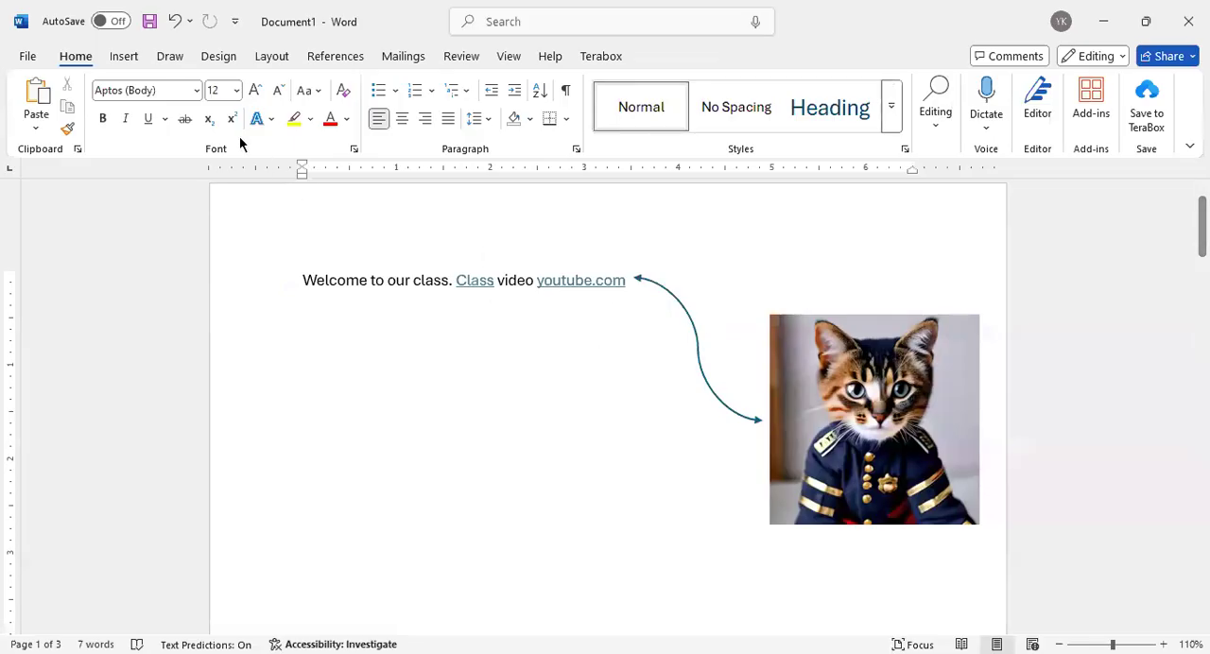
# Draw a Flowchart Multidocument shape about 0.83" high and 2.62" wide in the page's top-left corner
pyautogui.click(180, 59)
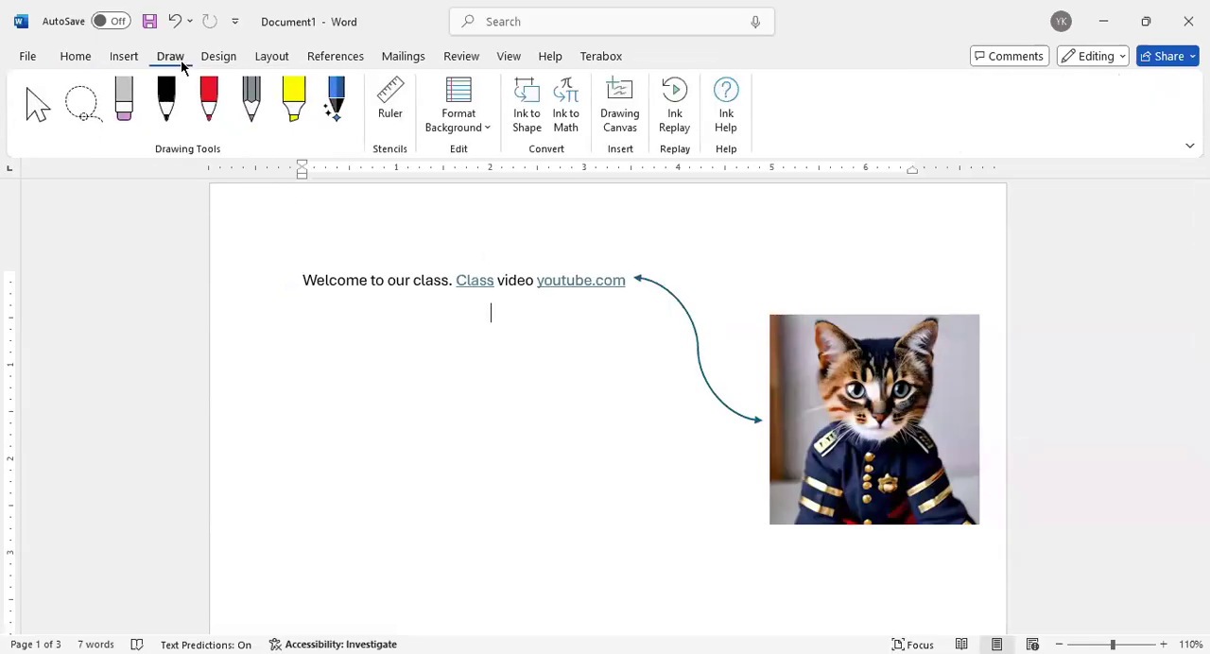
pyautogui.click(130, 60)
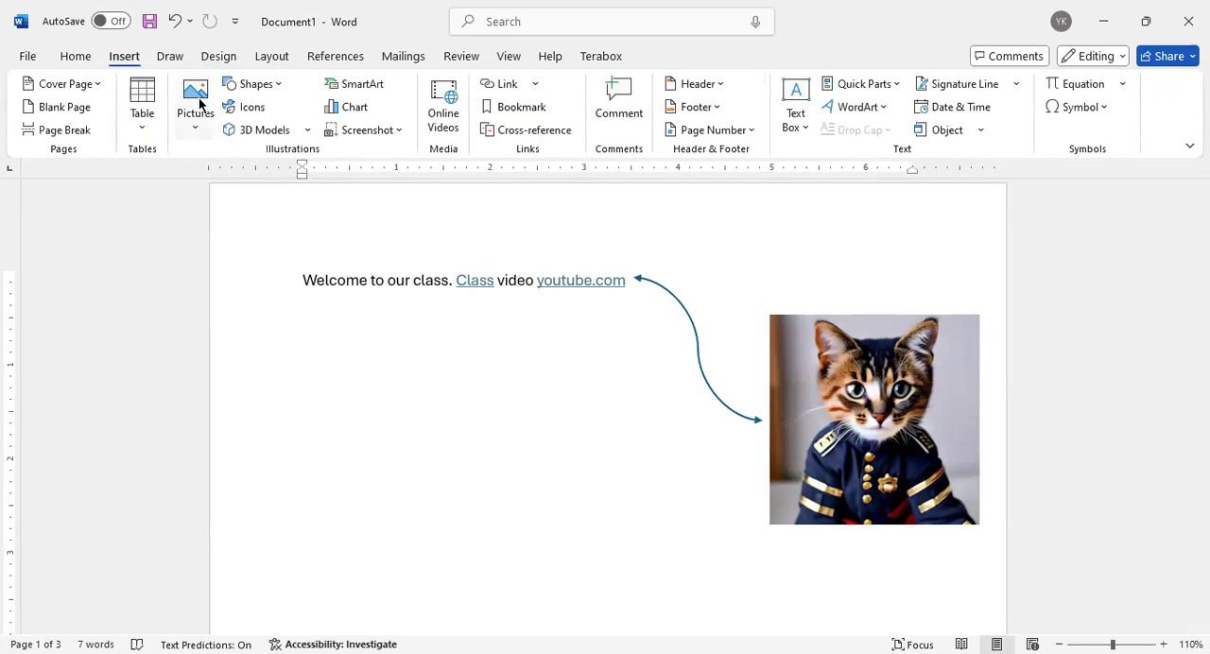
pyautogui.click(265, 92)
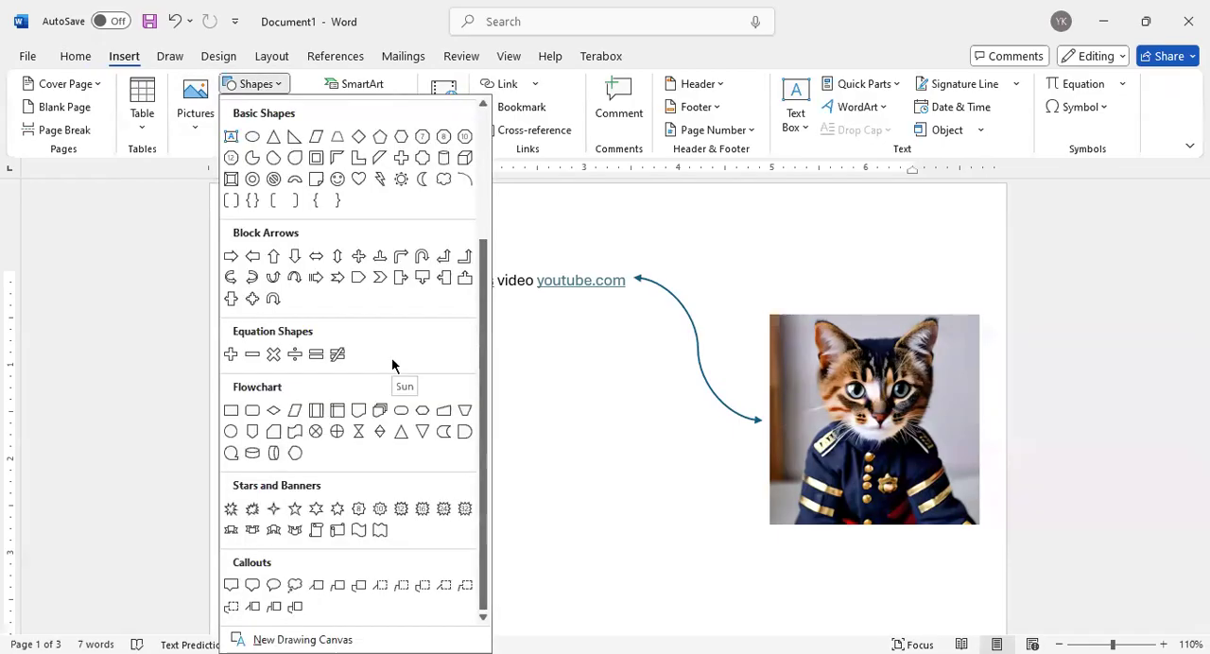
pyautogui.scroll(-1, 393, 362)
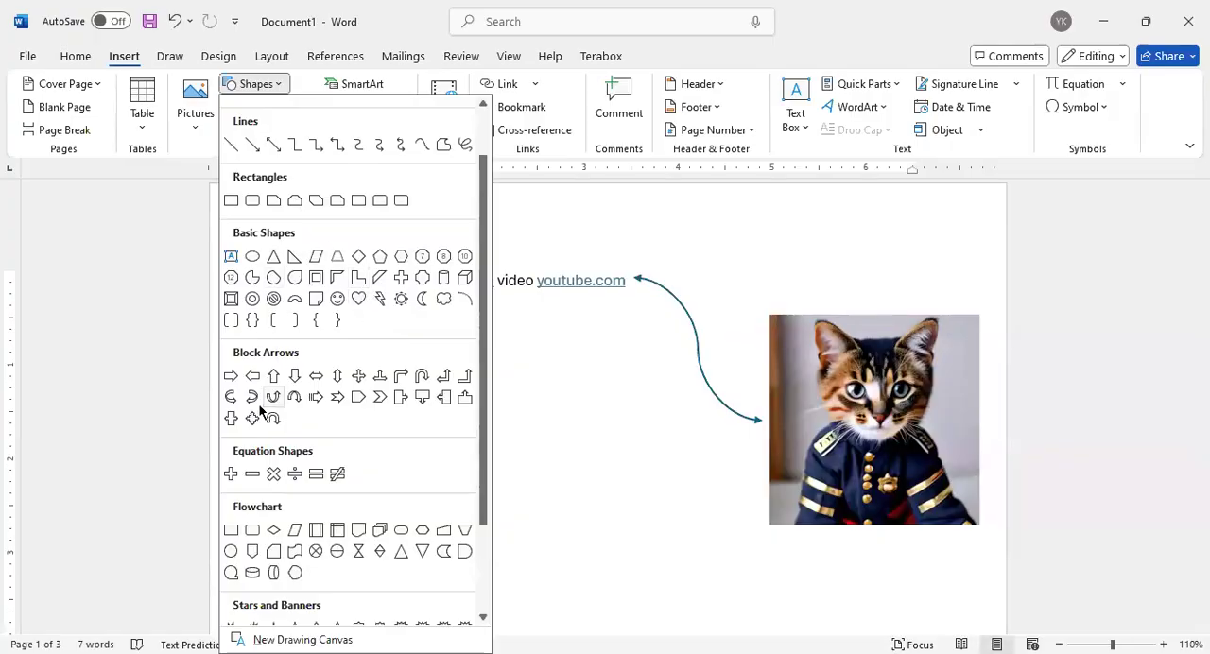
pyautogui.click(380, 530)
pyautogui.moveTo(212, 186)
pyautogui.mouseDown()
pyautogui.moveTo(357, 245)
pyautogui.moveTo(472, 255)
pyautogui.mouseUp()
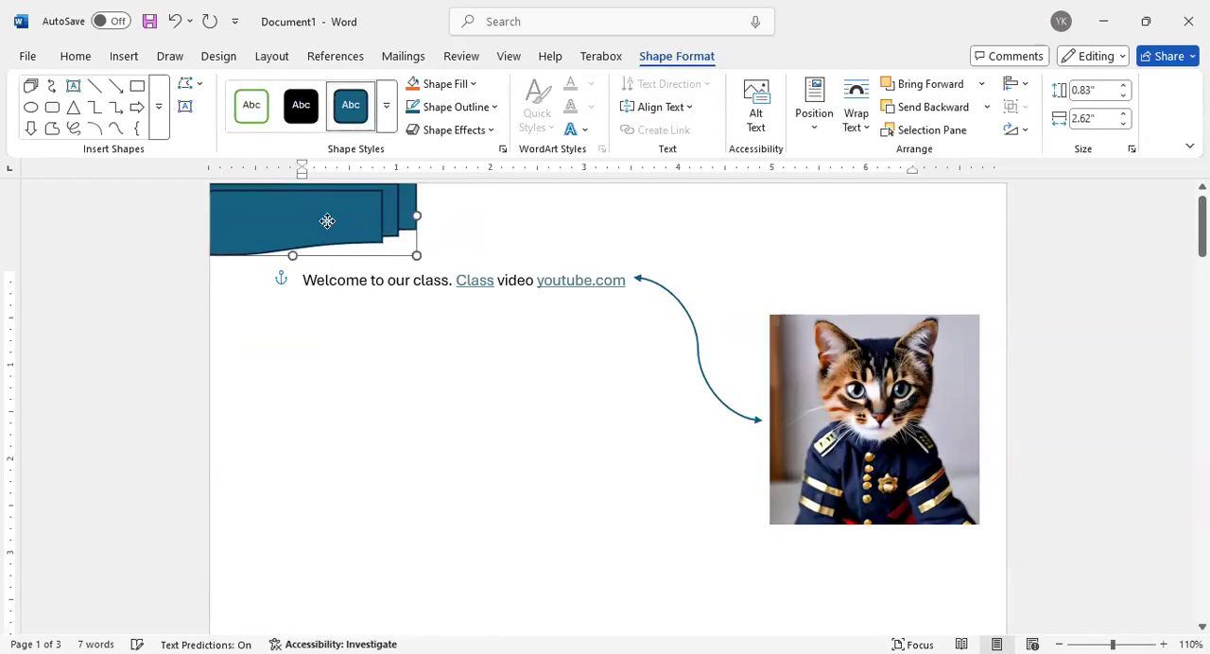
# Move the multidocument shape to the page's top-right corner and enlarge it to about 1.03" high and 2.76" wide
pyautogui.moveTo(327, 221); pyautogui.dragTo(929, 239)
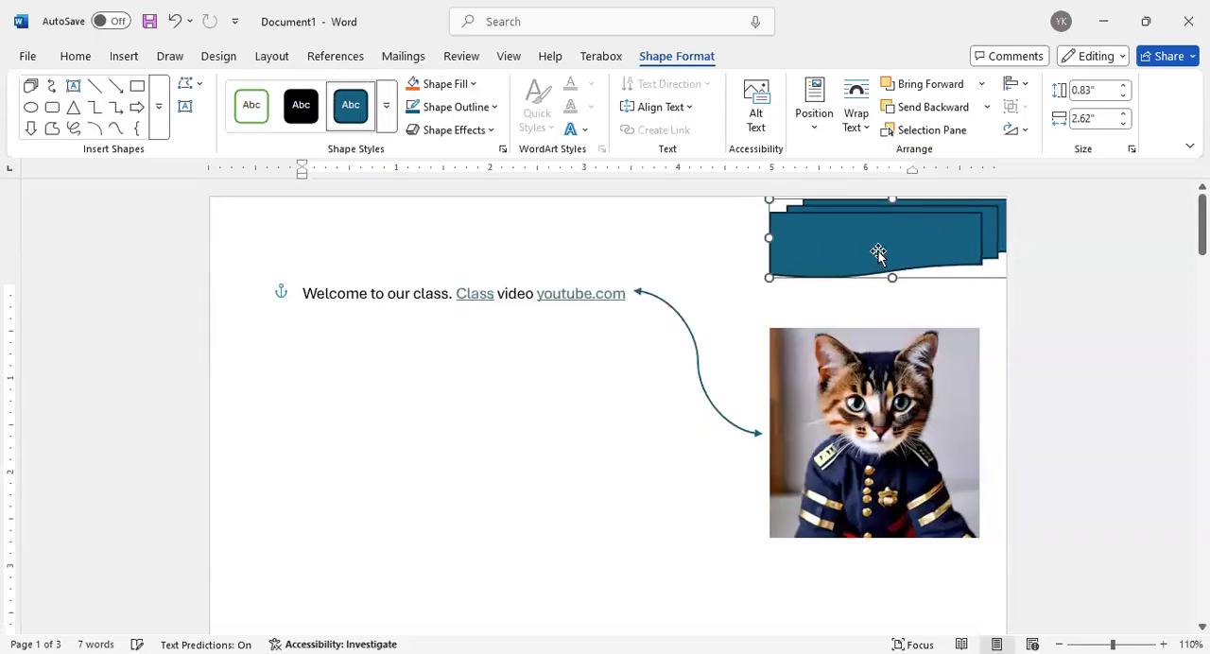
pyautogui.moveTo(695, 237); pyautogui.dragTo(803, 239)
pyautogui.moveTo(796, 195); pyautogui.dragTo(752, 176)
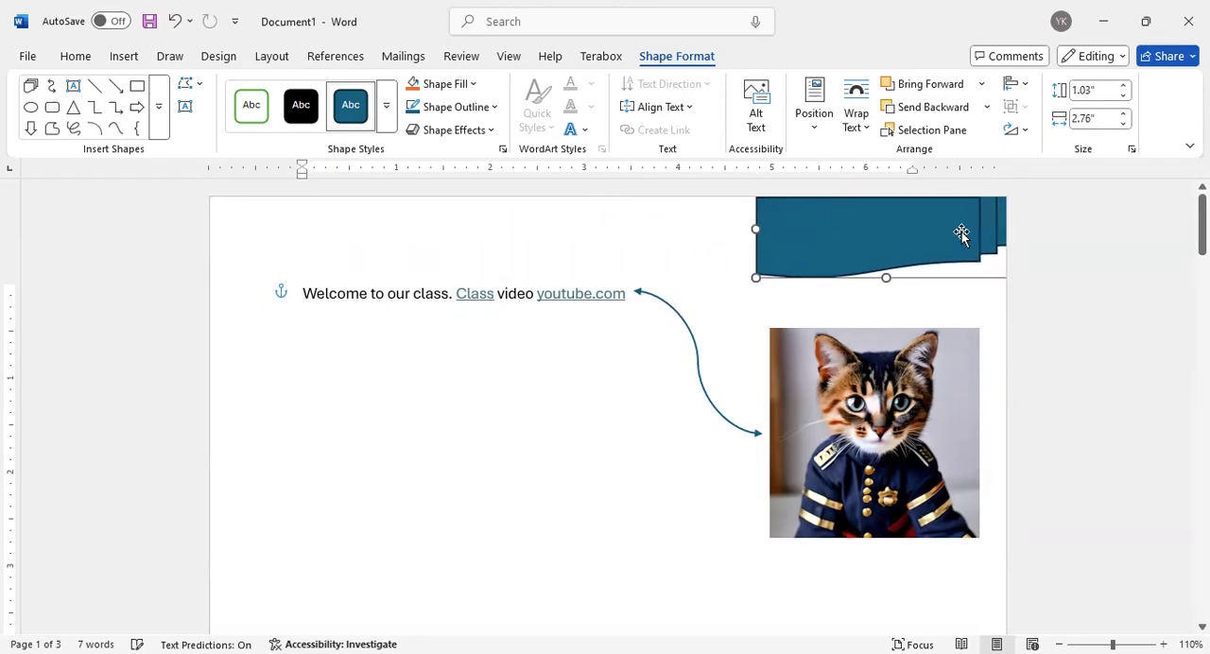
pyautogui.click(1053, 268)
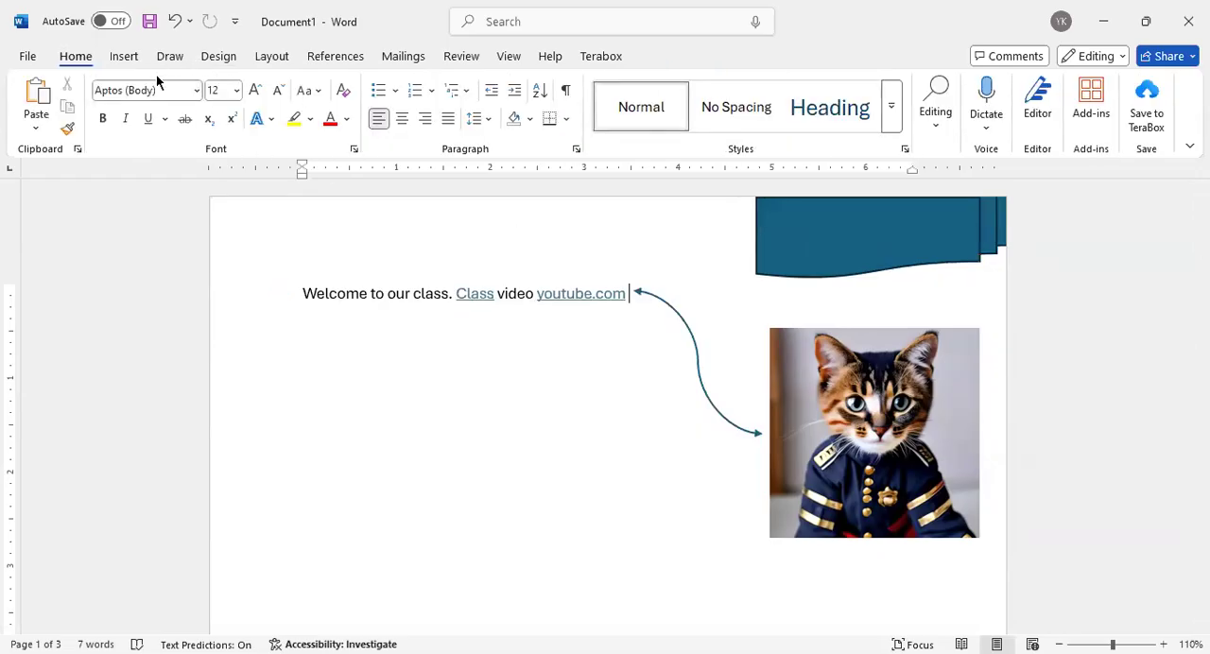
# Draw a rectangle about 0.89" high and 6.19" wide along the page's top edge, from the left edge to the multidocument shape
pyautogui.click(124, 57)
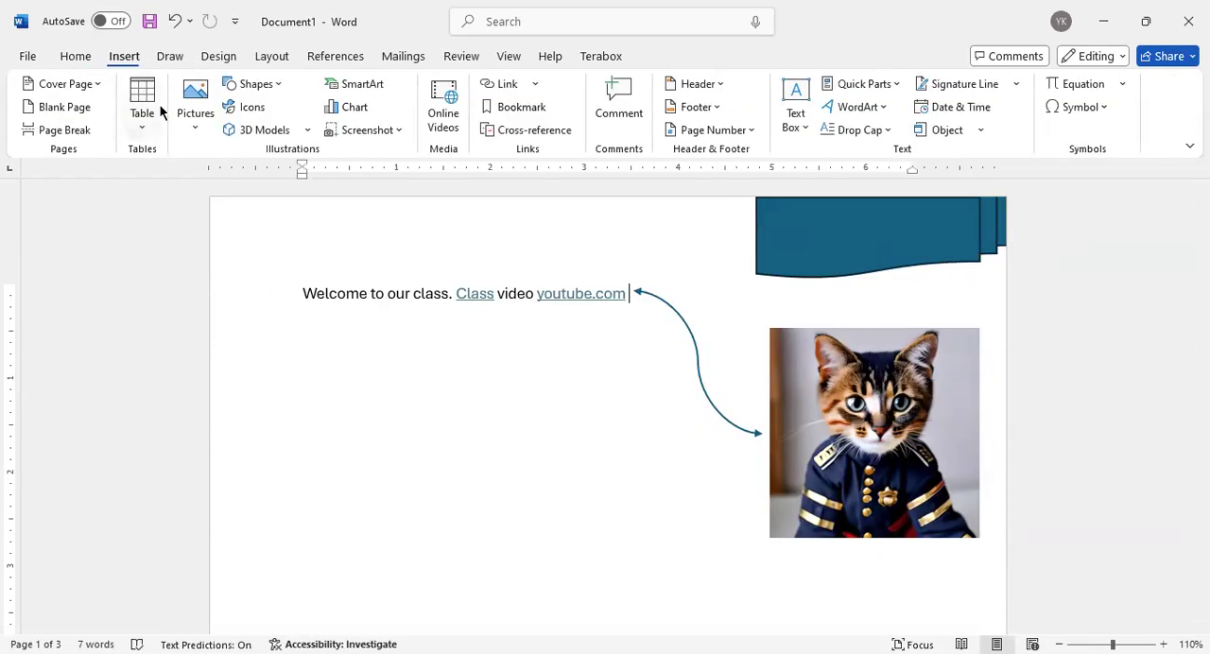
pyautogui.click(256, 84)
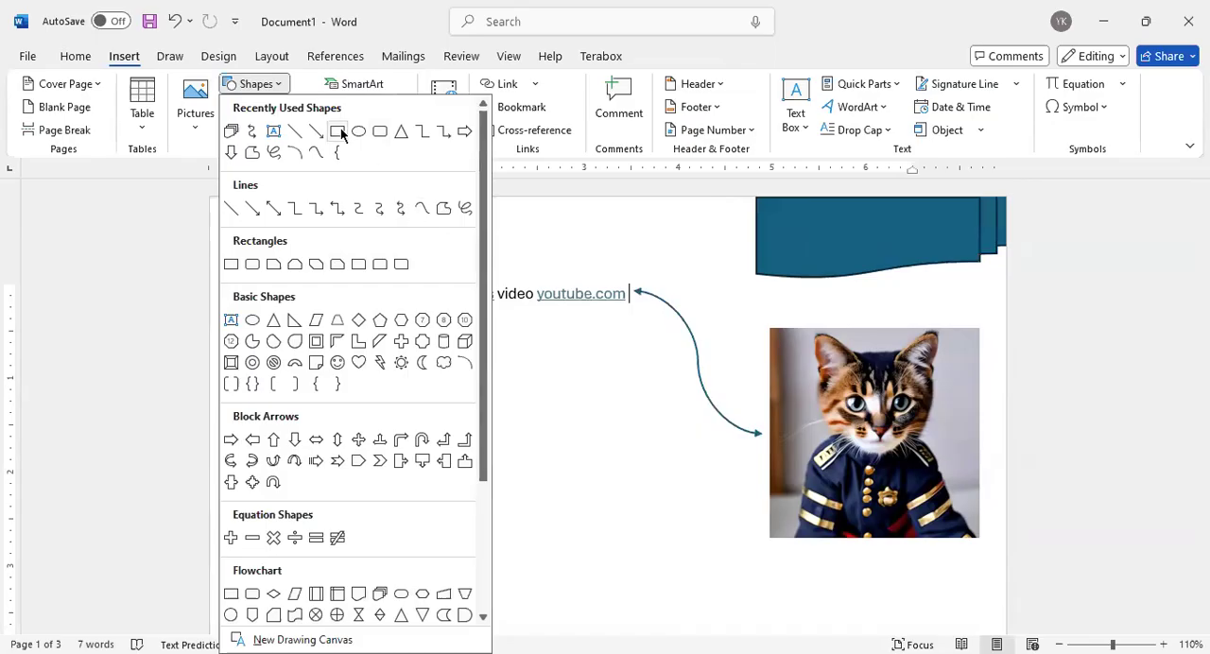
pyautogui.click(337, 131)
pyautogui.moveTo(214, 203)
pyautogui.mouseDown()
pyautogui.moveTo(748, 251)
pyautogui.moveTo(789, 275)
pyautogui.mouseUp()
pyautogui.moveTo(696, 246); pyautogui.dragTo(676, 250)
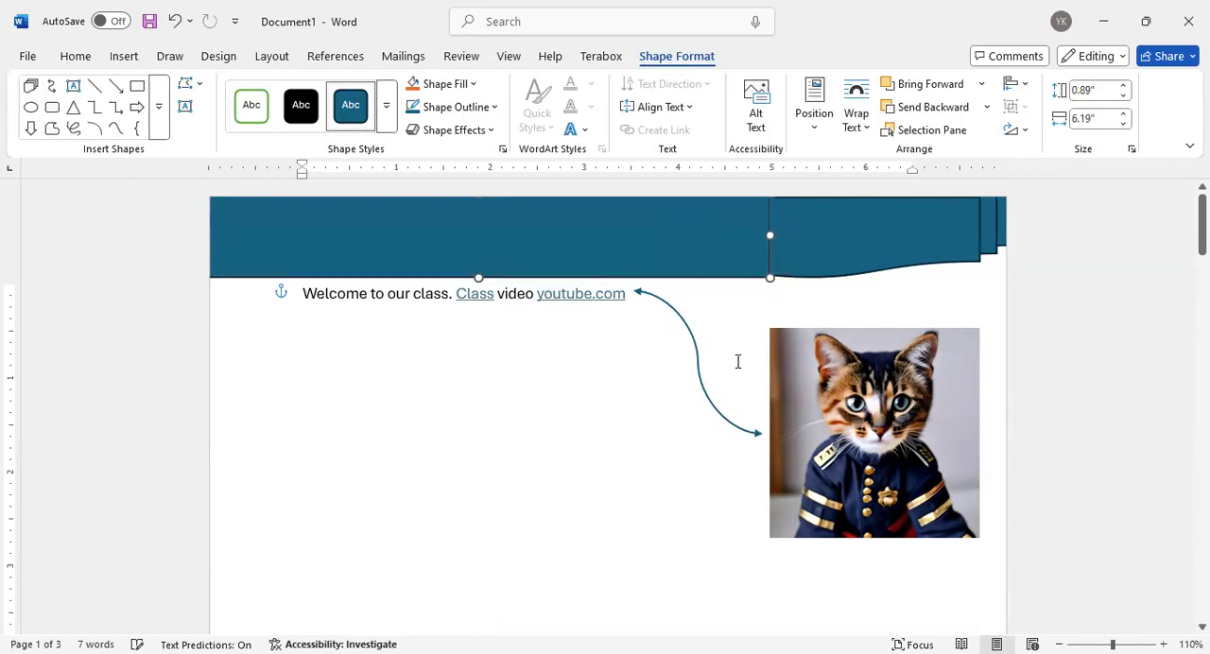
pyautogui.click(608, 407)
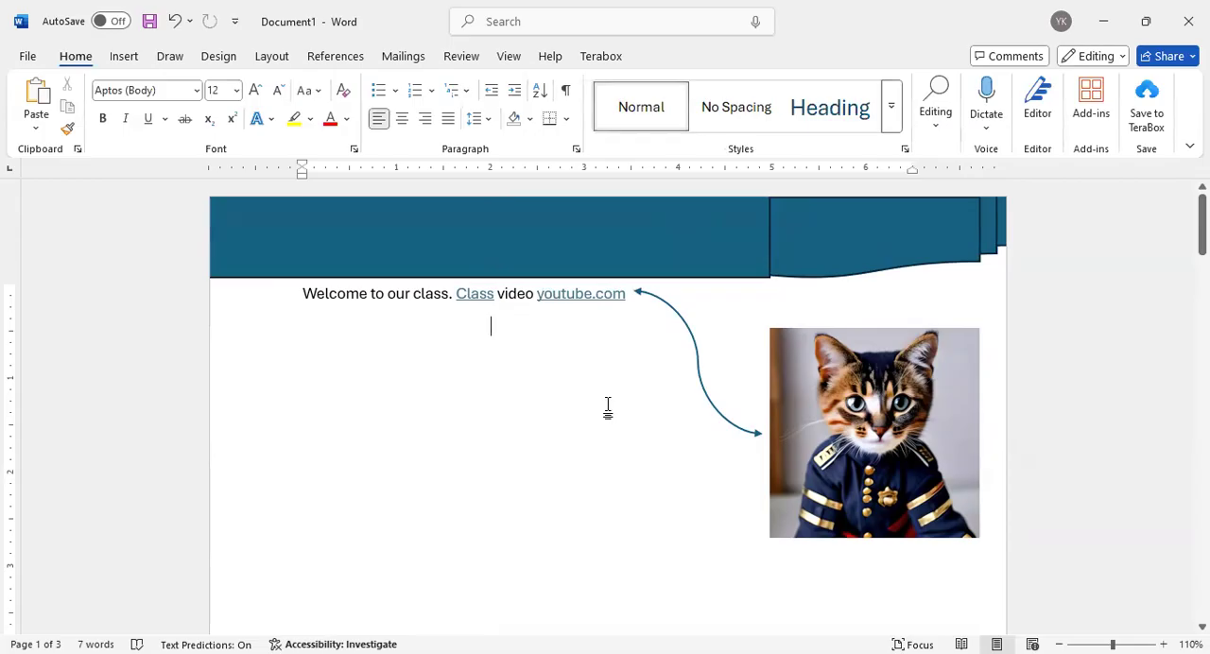
# Remove the outlines from the top rectangle and the multidocument shape
pyautogui.click(577, 259)
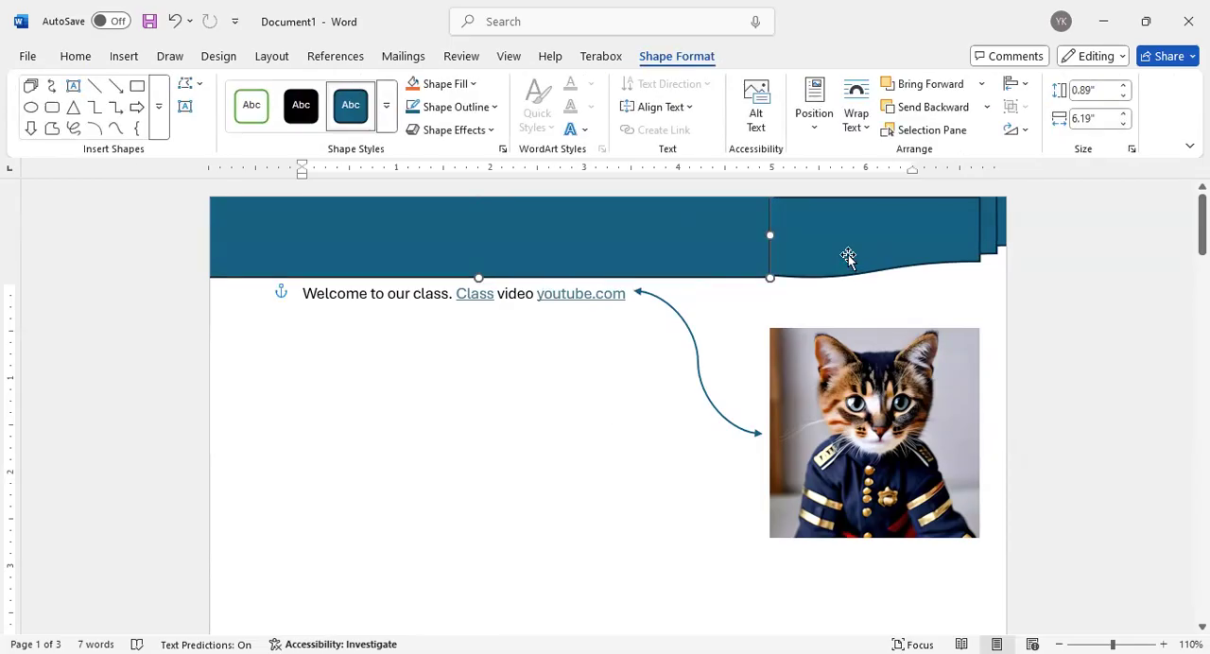
pyautogui.click(563, 388)
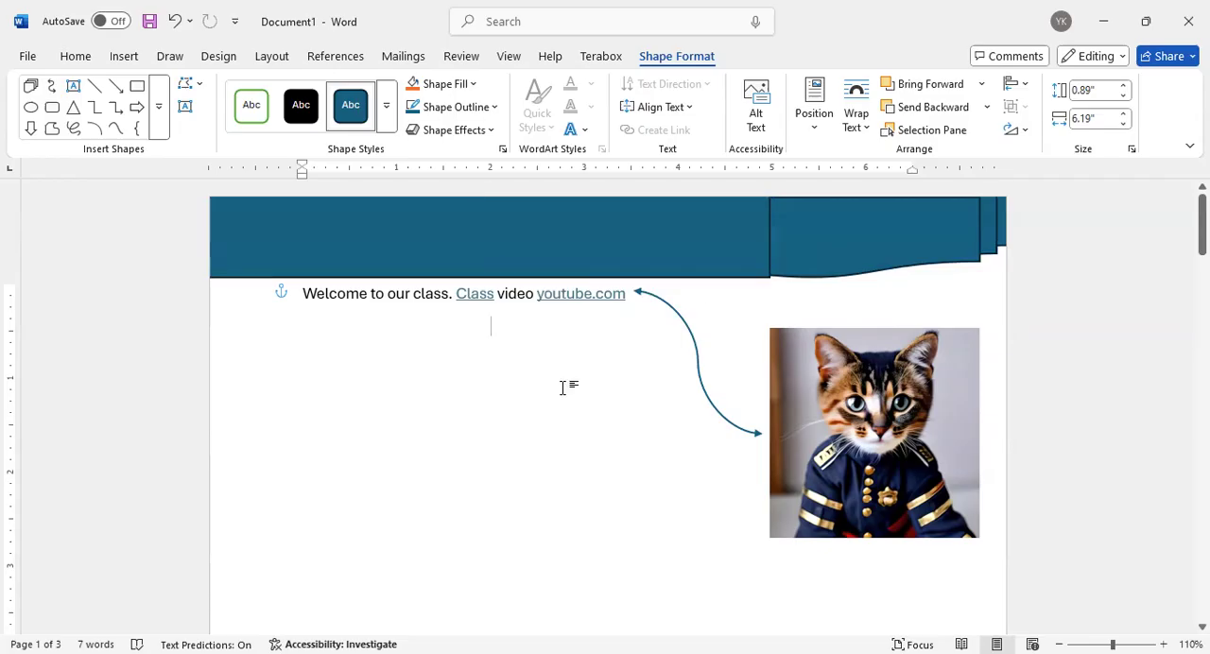
pyautogui.click(747, 239)
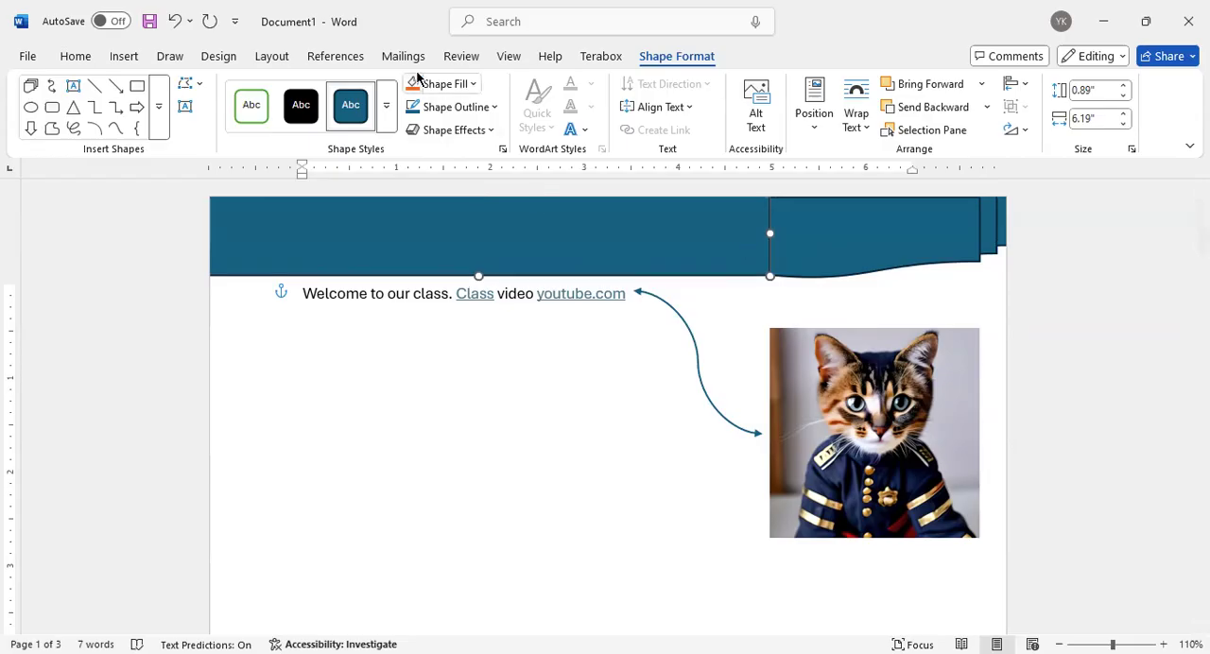
pyautogui.click(485, 106)
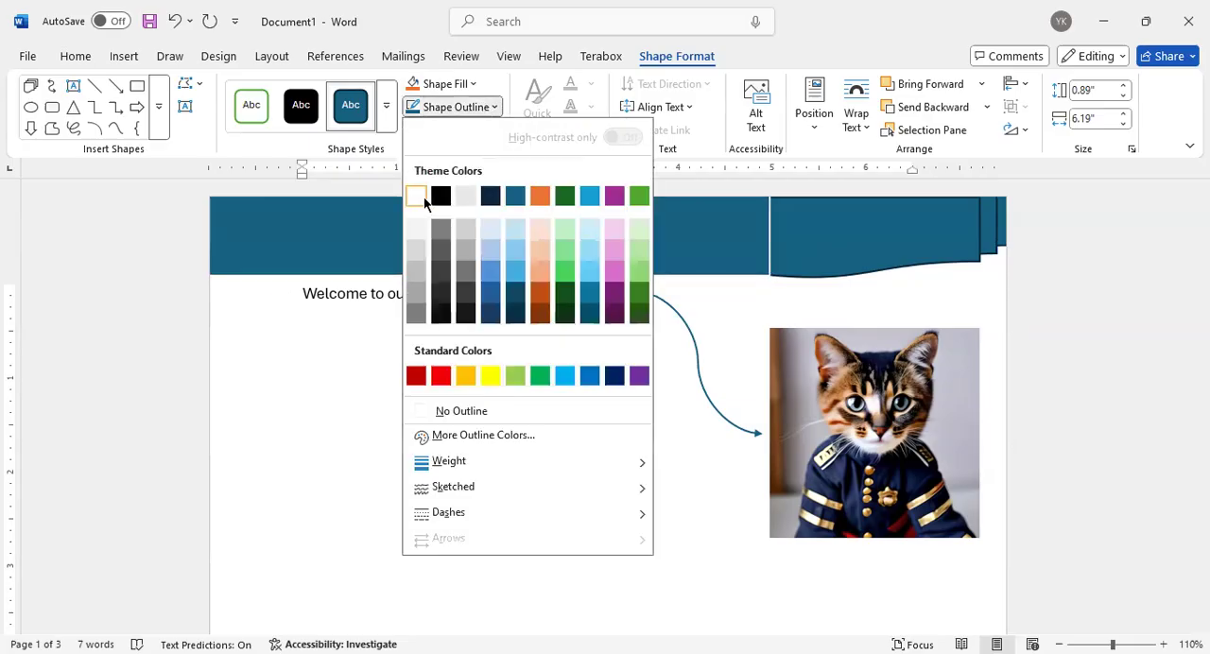
pyautogui.click(455, 413)
pyautogui.click(413, 368)
pyautogui.click(794, 252)
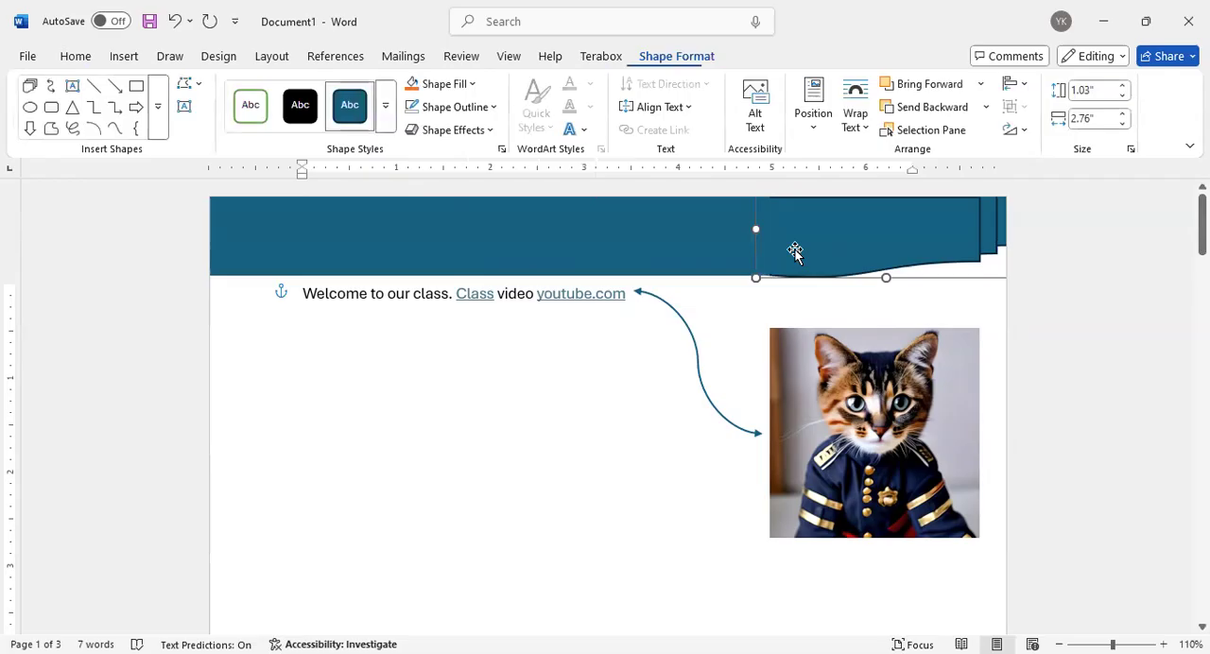
pyautogui.click(479, 109)
pyautogui.click(708, 324)
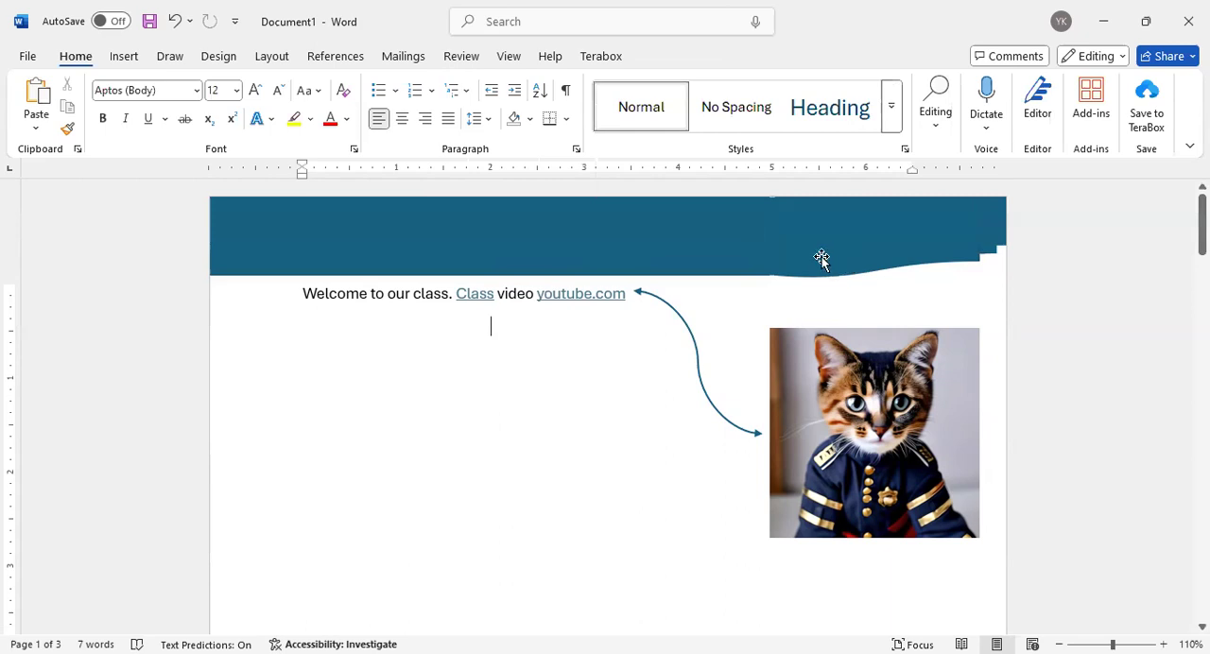
# Fill the top rectangle with Black, Text 1
pyautogui.click(709, 241)
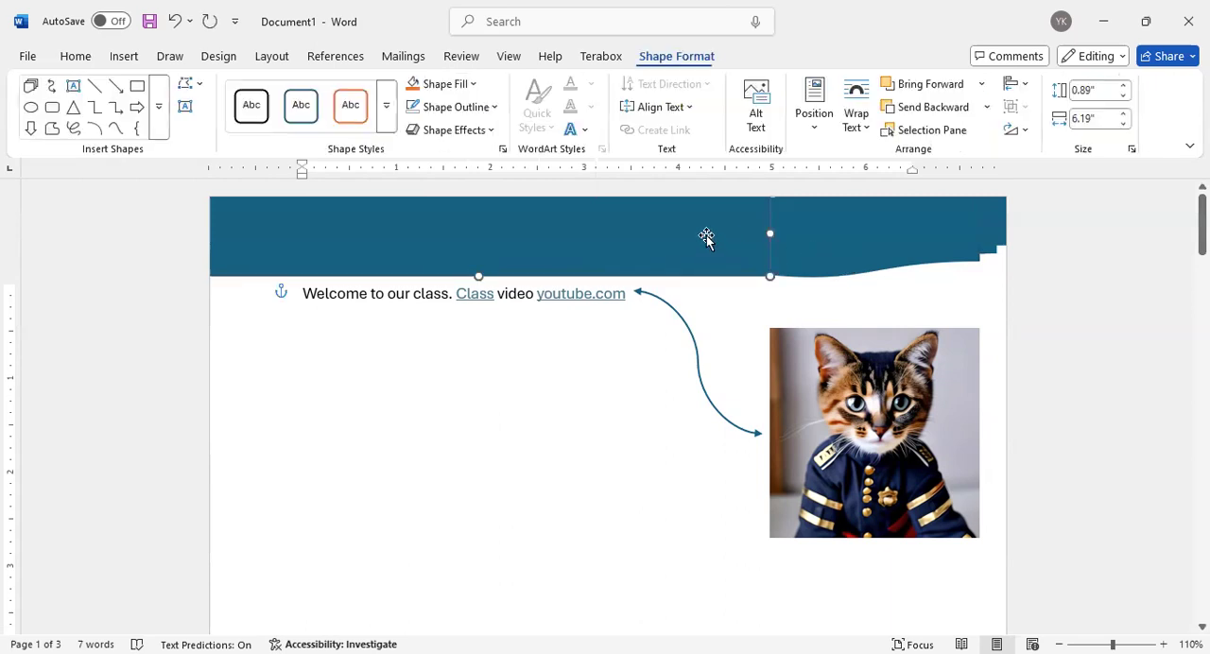
pyautogui.click(455, 84)
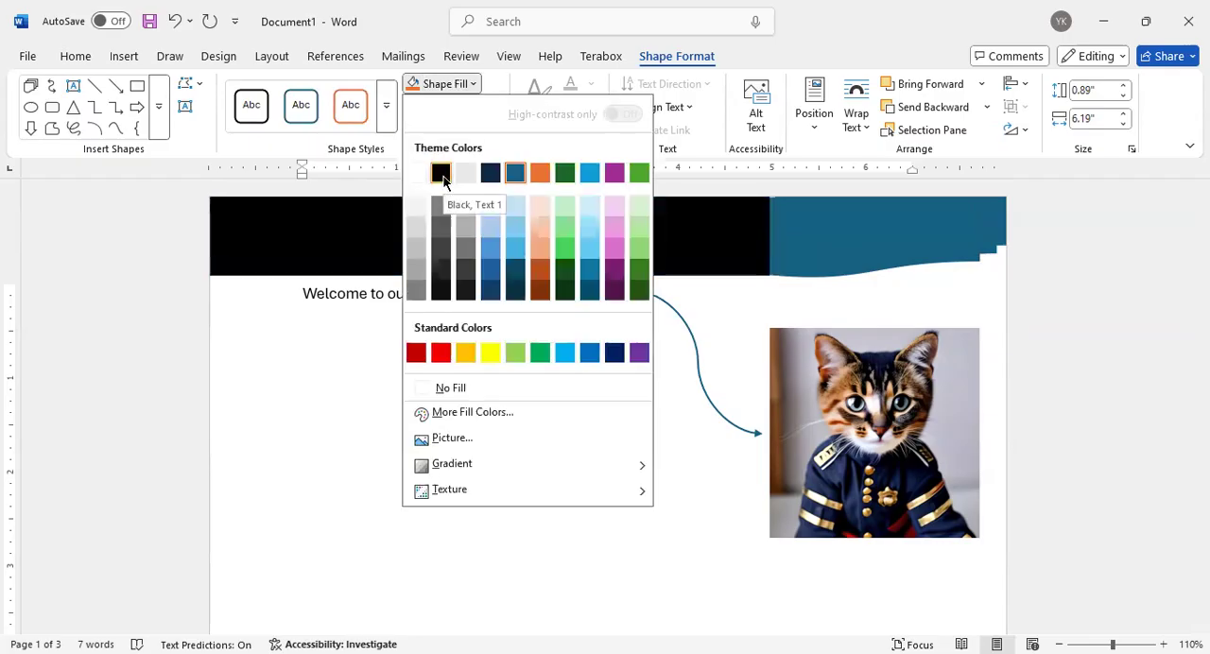
pyautogui.click(443, 176)
pyautogui.click(419, 351)
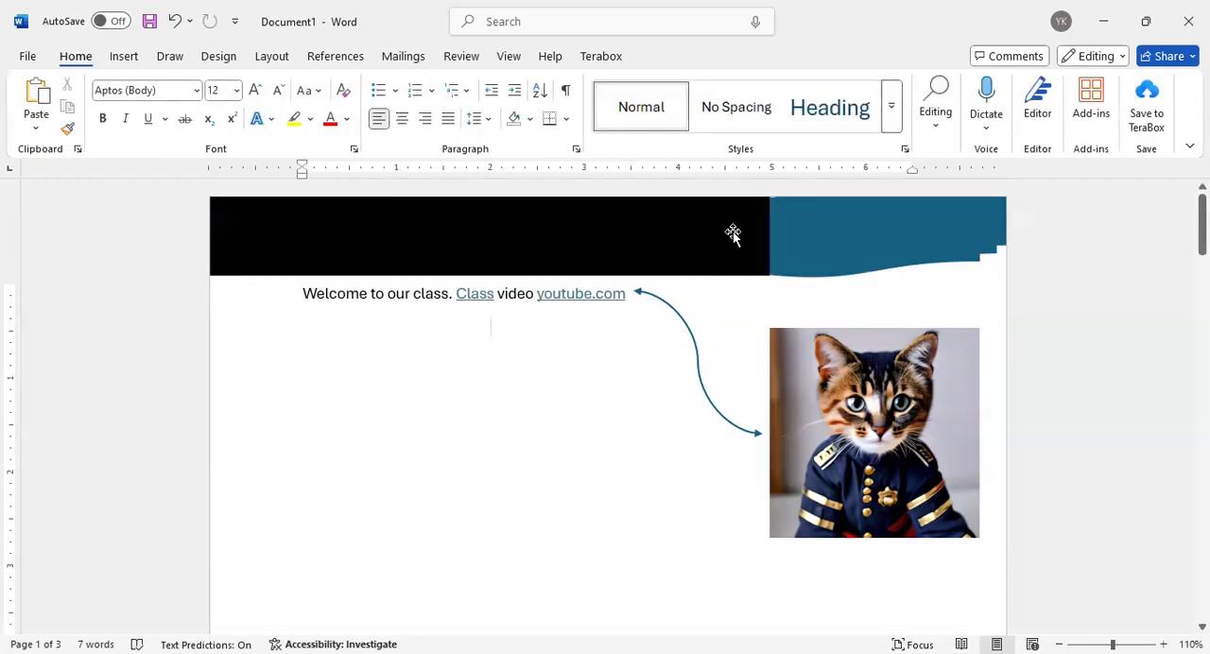
# Reposition the blue multidocument shape slightly lower in the page's top-right corner, overlapping the end of the black rectangle
pyautogui.click(819, 246)
pyautogui.moveTo(812, 245); pyautogui.dragTo(817, 288)
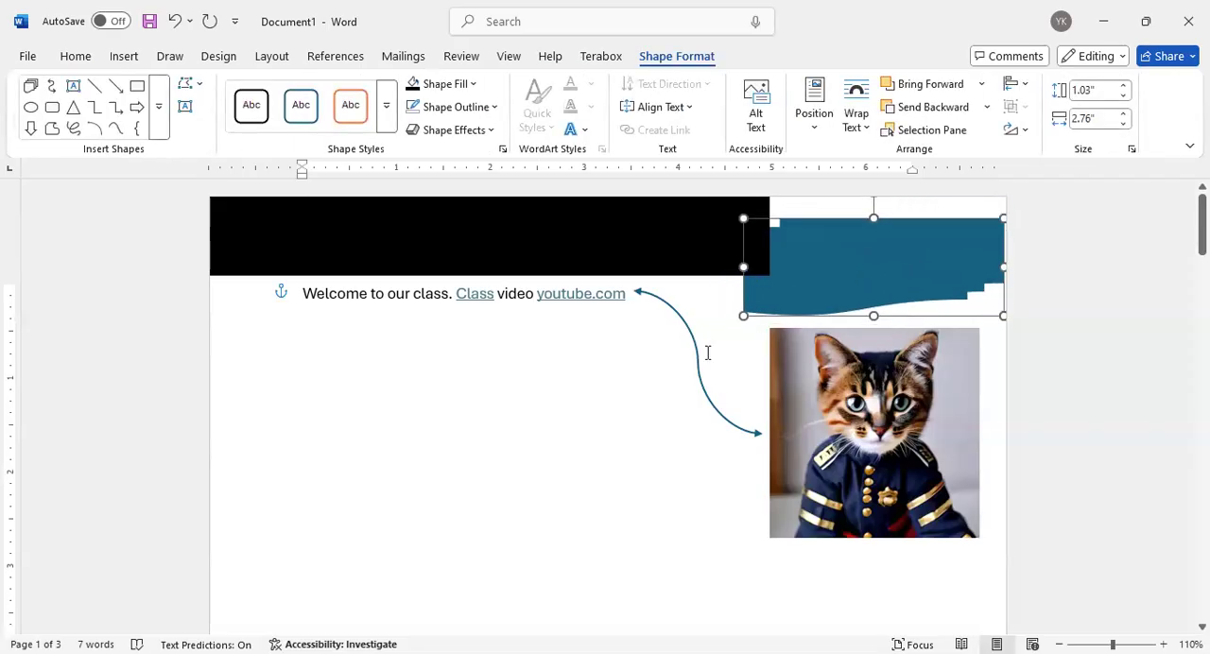
pyautogui.click(668, 227)
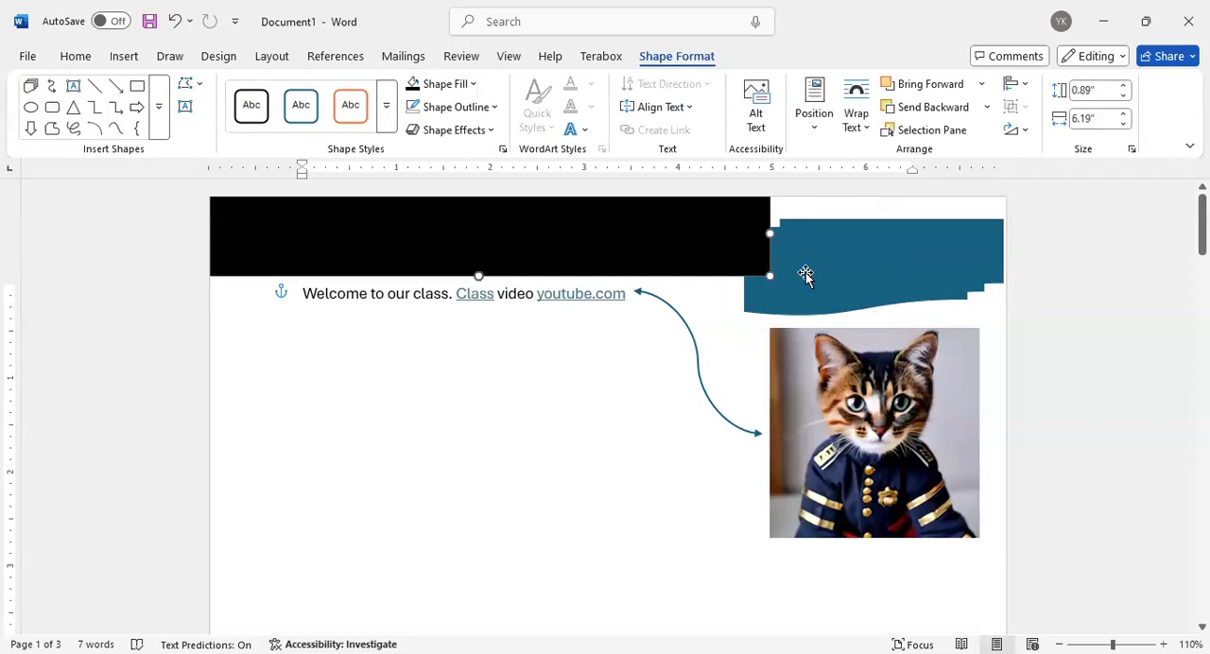
pyautogui.moveTo(801, 284); pyautogui.dragTo(835, 240)
pyautogui.click(696, 269)
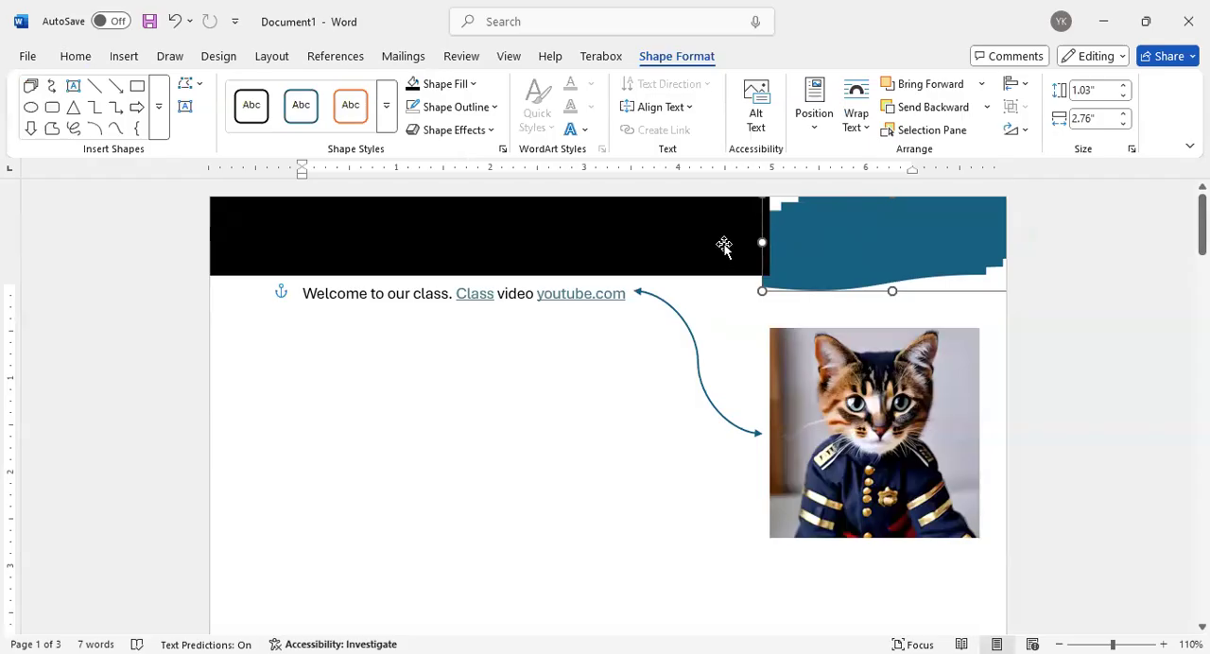
# Bring the blue multidocument shape in front of the black rectangle and align it with the page's top-right corner
pyautogui.moveTo(813, 248); pyautogui.dragTo(798, 243)
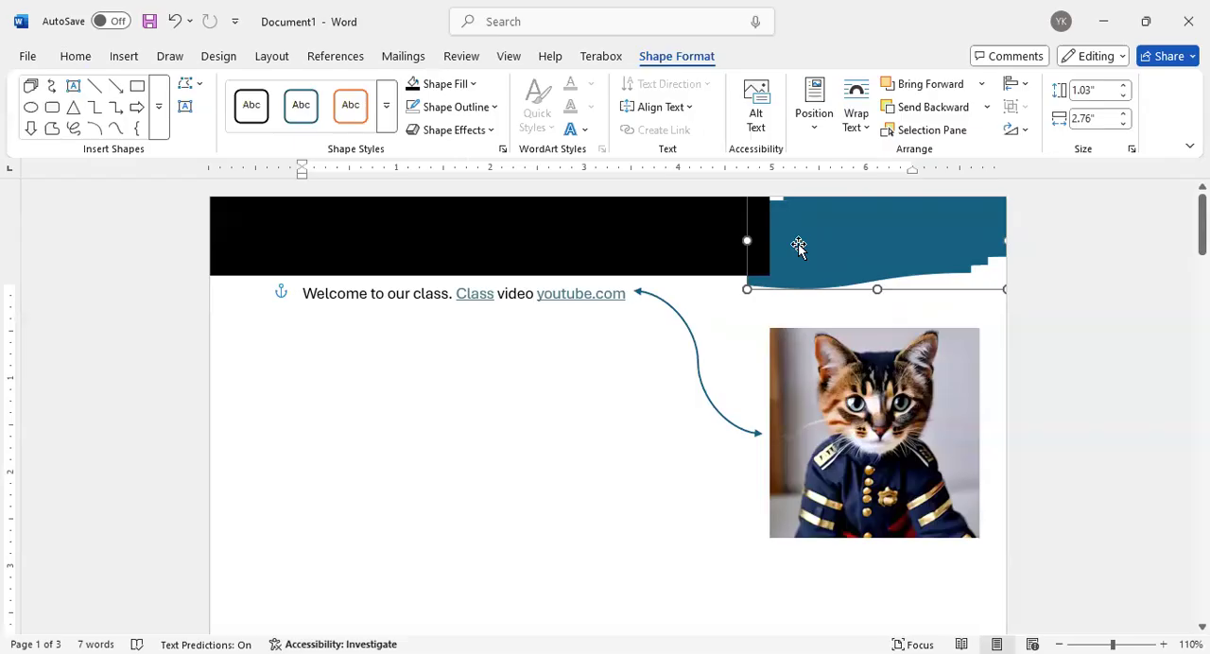
pyautogui.click(912, 87)
pyautogui.moveTo(783, 244)
pyautogui.mouseDown()
pyautogui.moveTo(669, 250)
pyautogui.moveTo(610, 272)
pyautogui.moveTo(594, 313)
pyautogui.moveTo(791, 252)
pyautogui.moveTo(785, 235)
pyautogui.mouseUp()
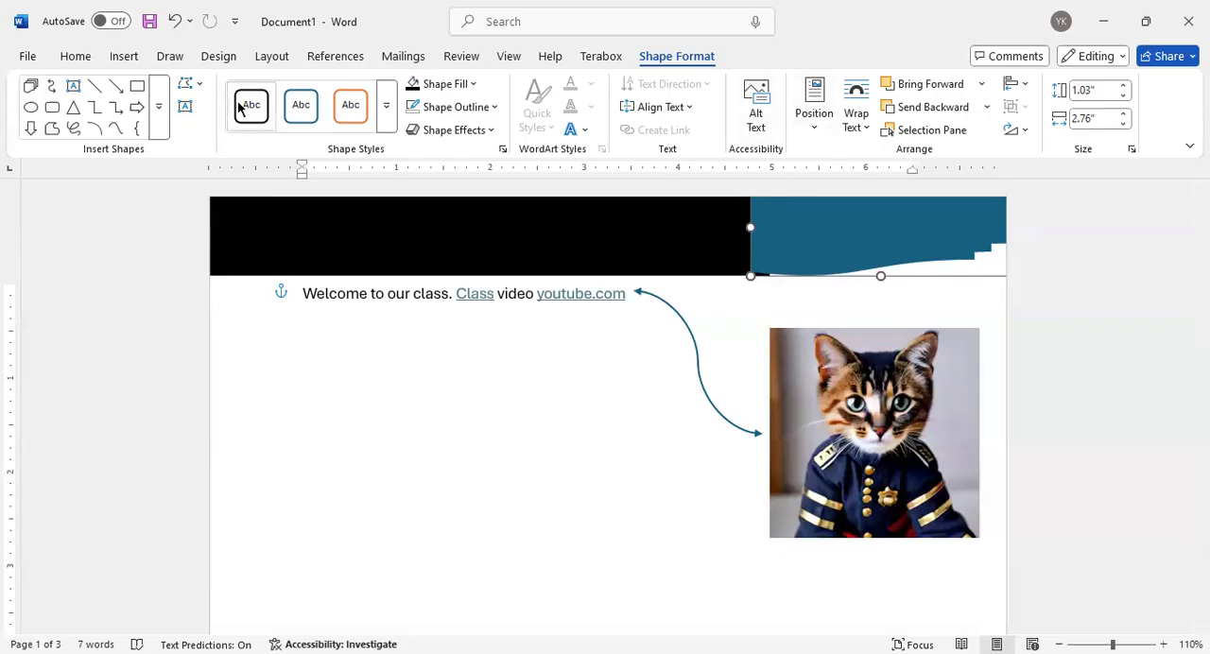
# Review the theme styles, alternative shapes, and preset and glow effects available for the blue banner shape, and deselect it
pyautogui.click(388, 117)
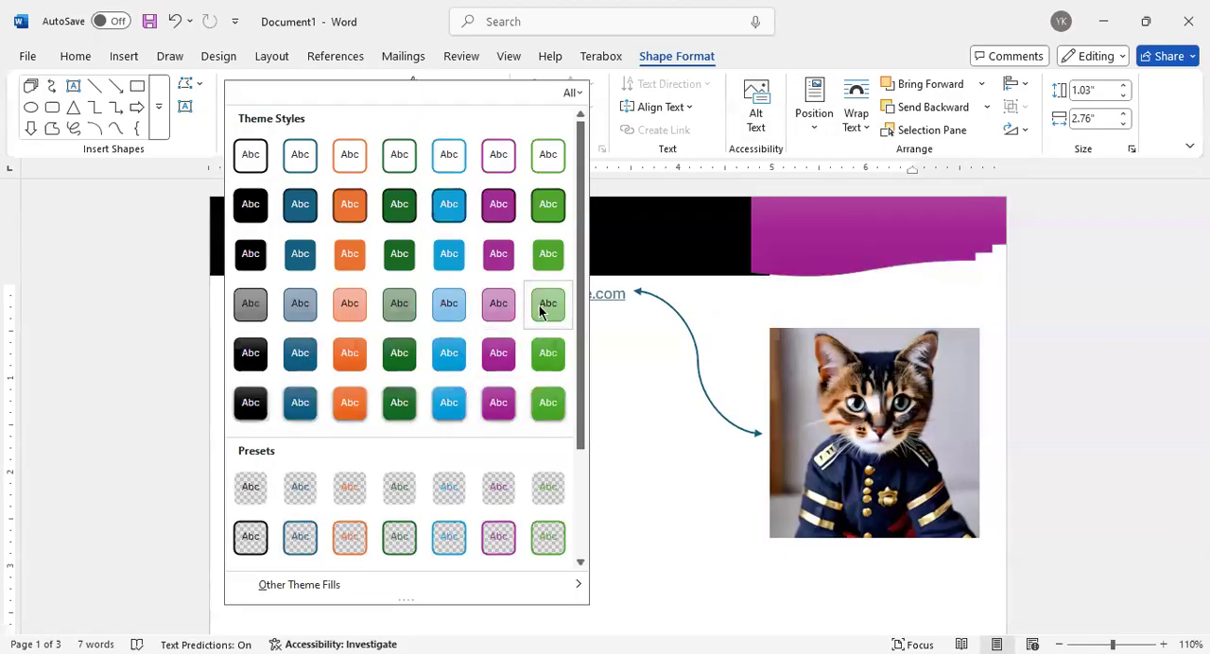
pyautogui.click(182, 117)
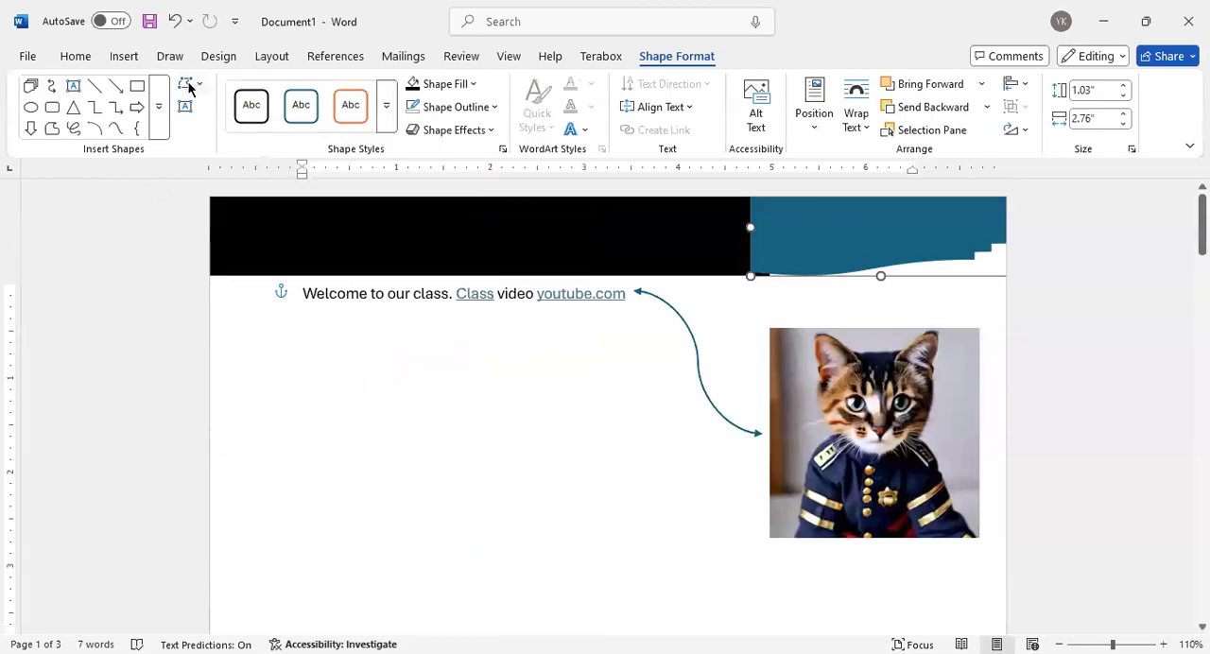
pyautogui.click(198, 86)
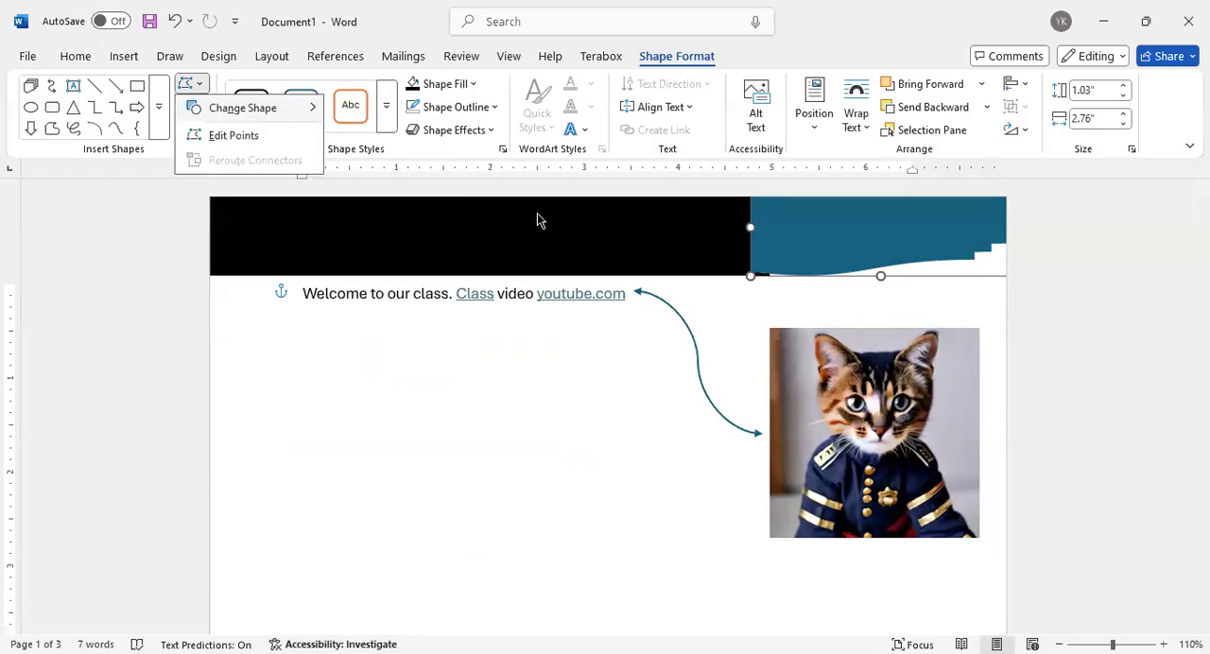
pyautogui.moveTo(291, 106)
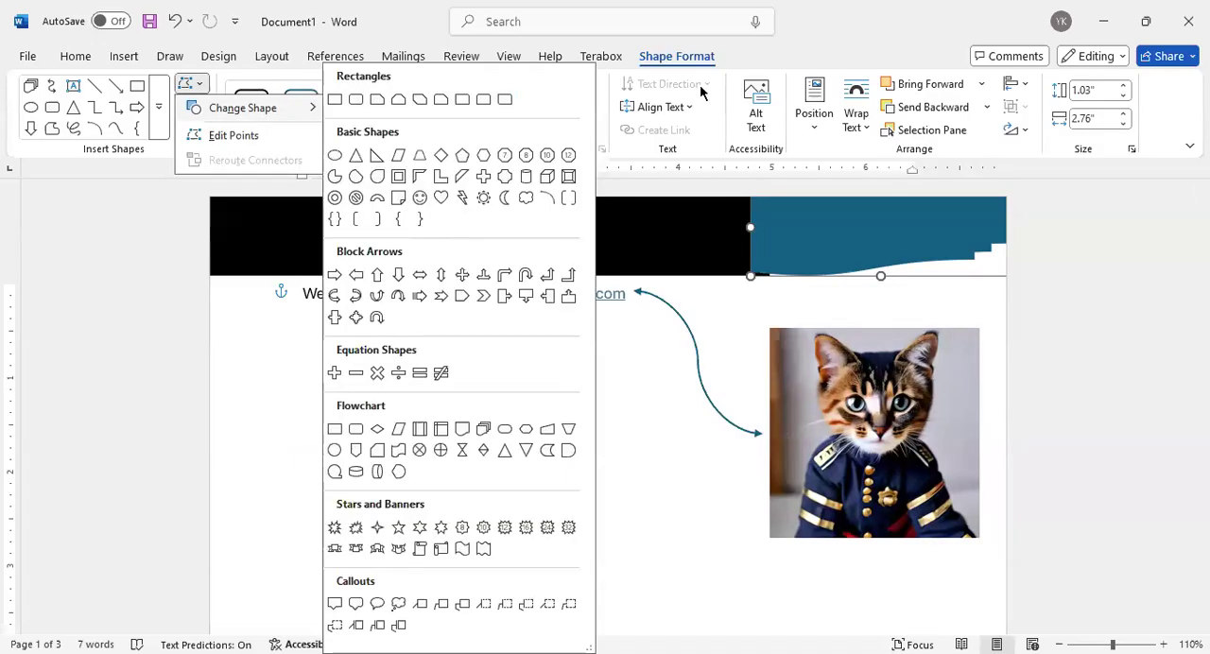
pyautogui.click(399, 34)
pyautogui.click(470, 131)
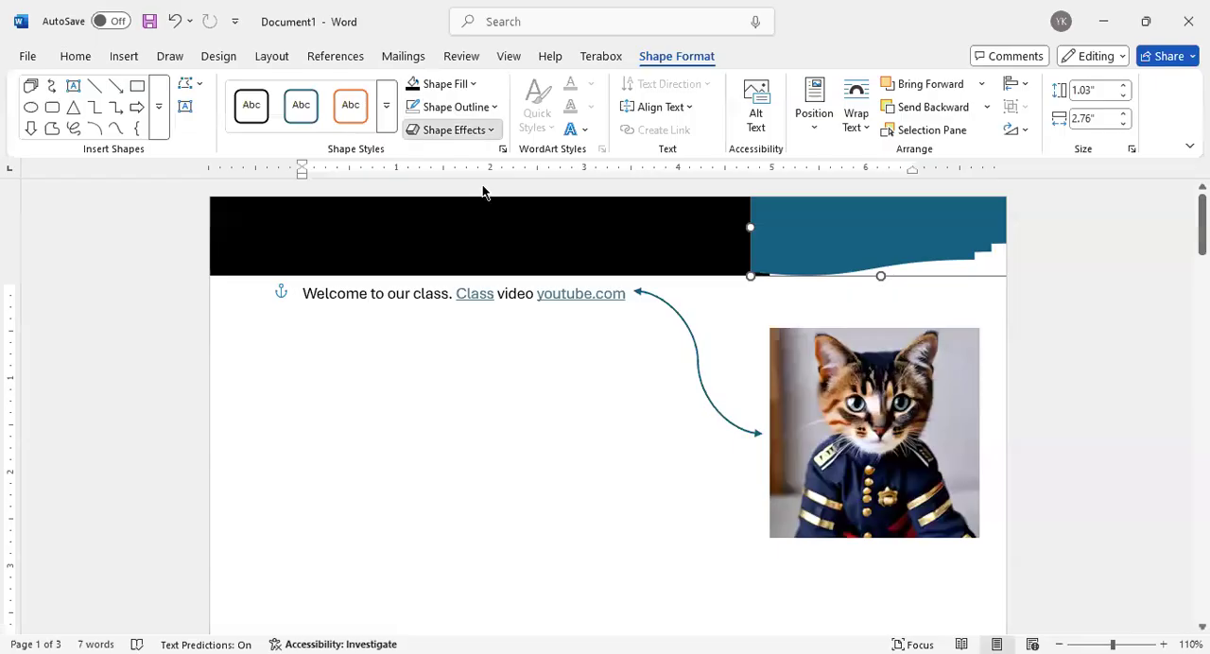
pyautogui.moveTo(472, 168)
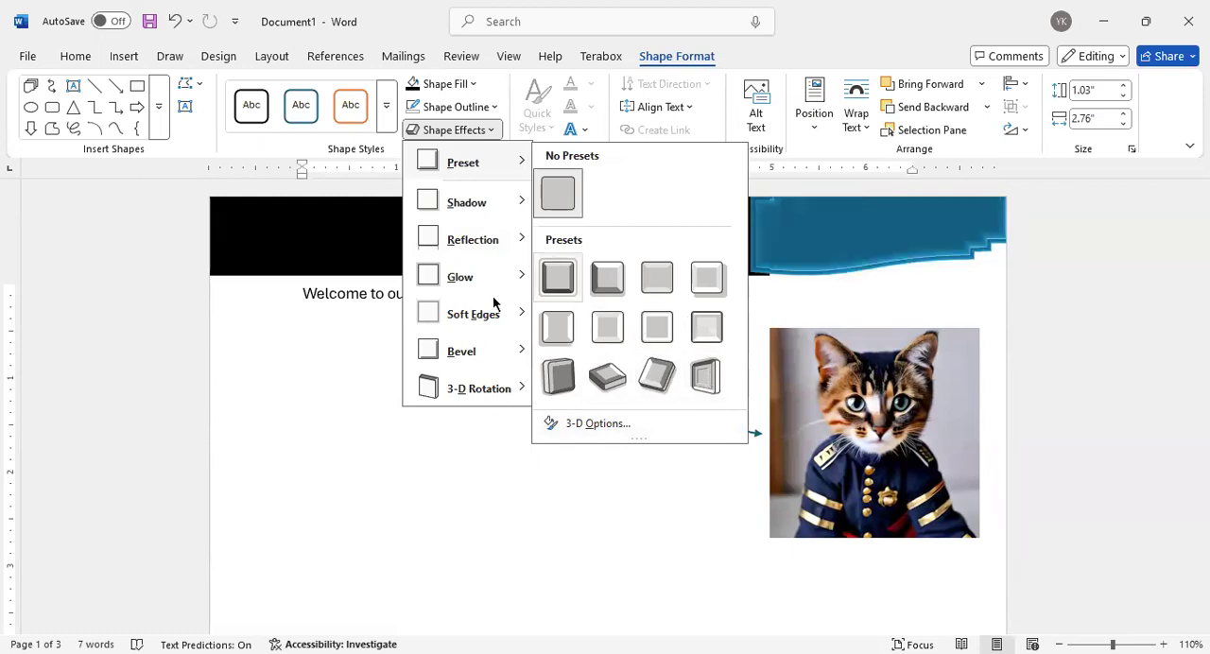
pyautogui.moveTo(510, 277)
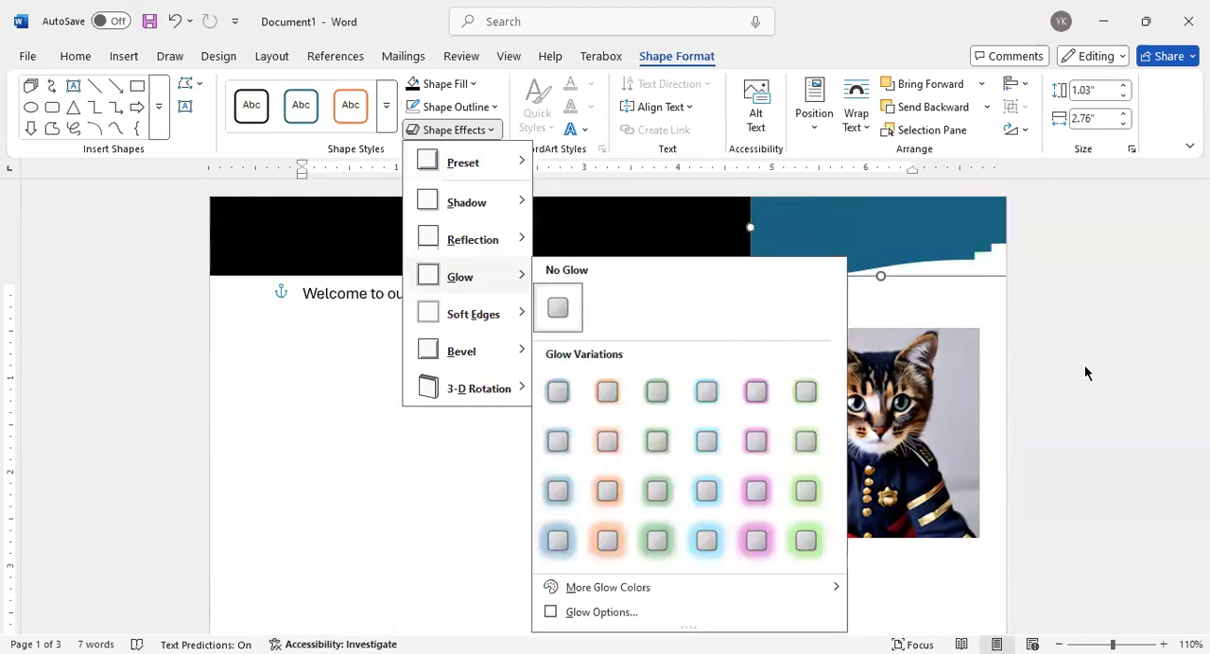
pyautogui.click(502, 383)
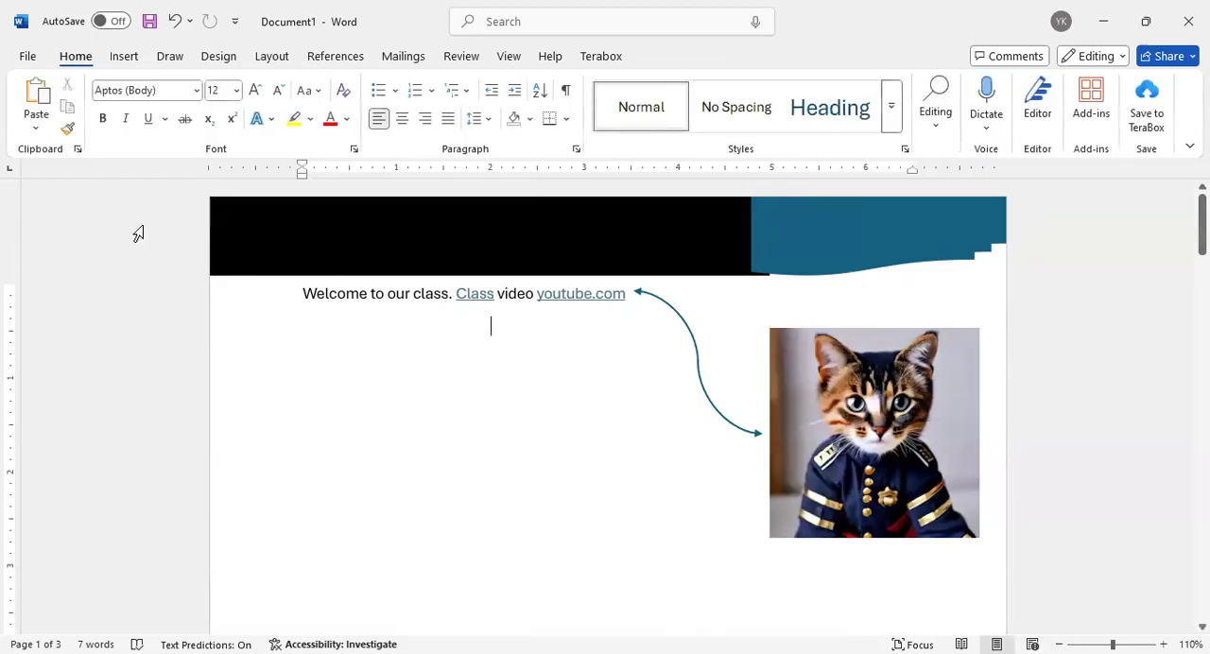
# Open the chart gallery and preview the Line, Pie, Bar, Map, Stock and Radar chart types
pyautogui.scroll(-1, 571, 244)
pyautogui.scroll(-10, 572, 244)
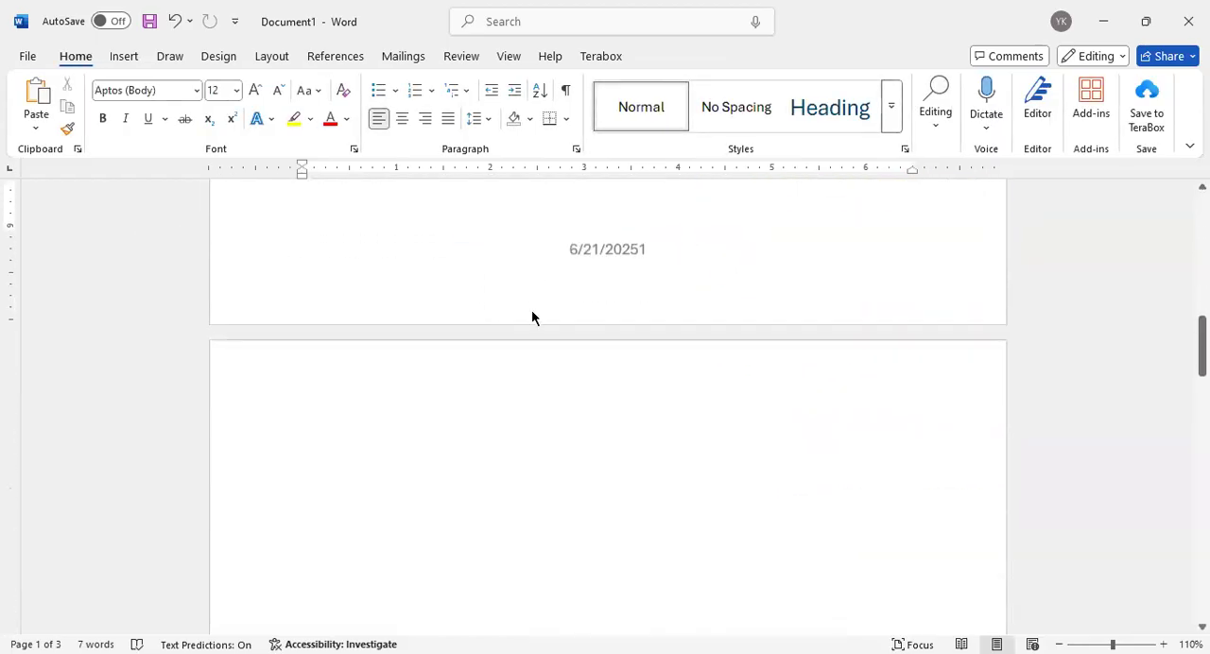
pyautogui.scroll(10, 531, 312)
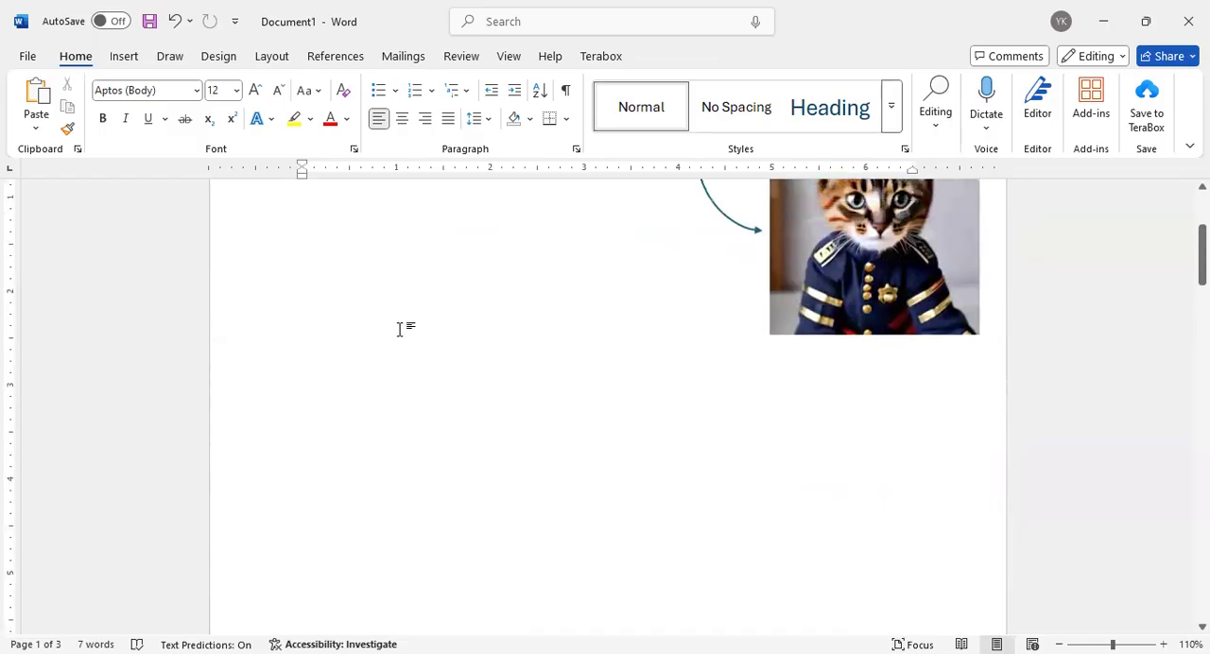
pyautogui.scroll(3, 398, 329)
pyautogui.click(121, 57)
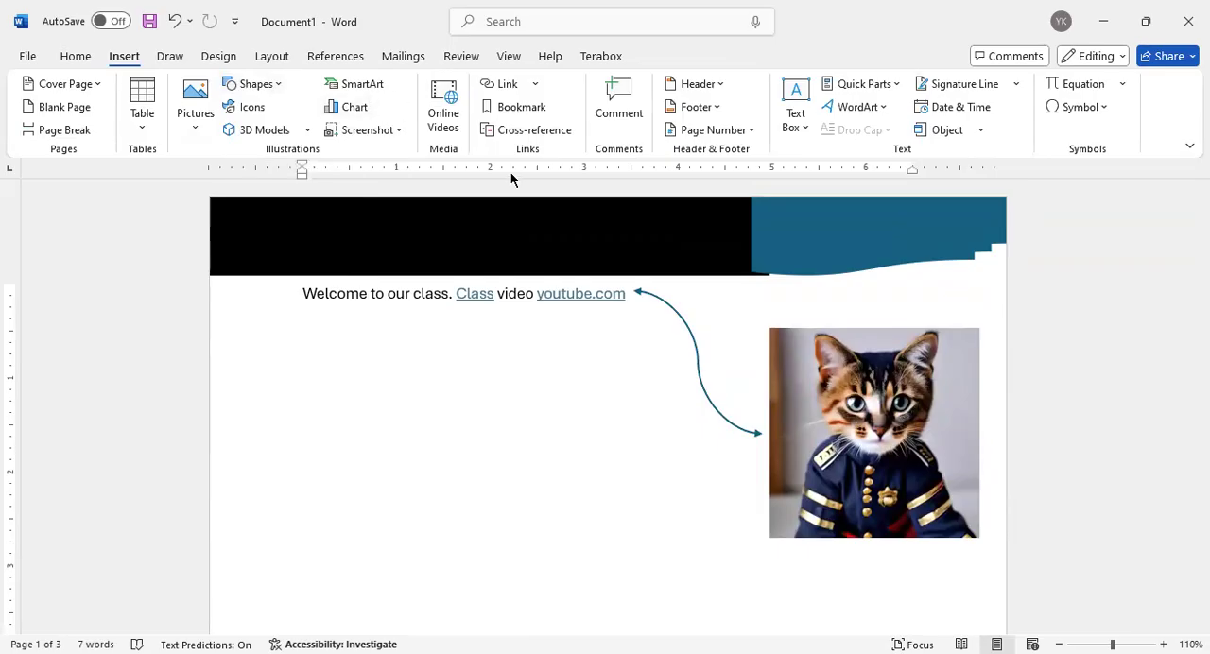
pyautogui.click(359, 110)
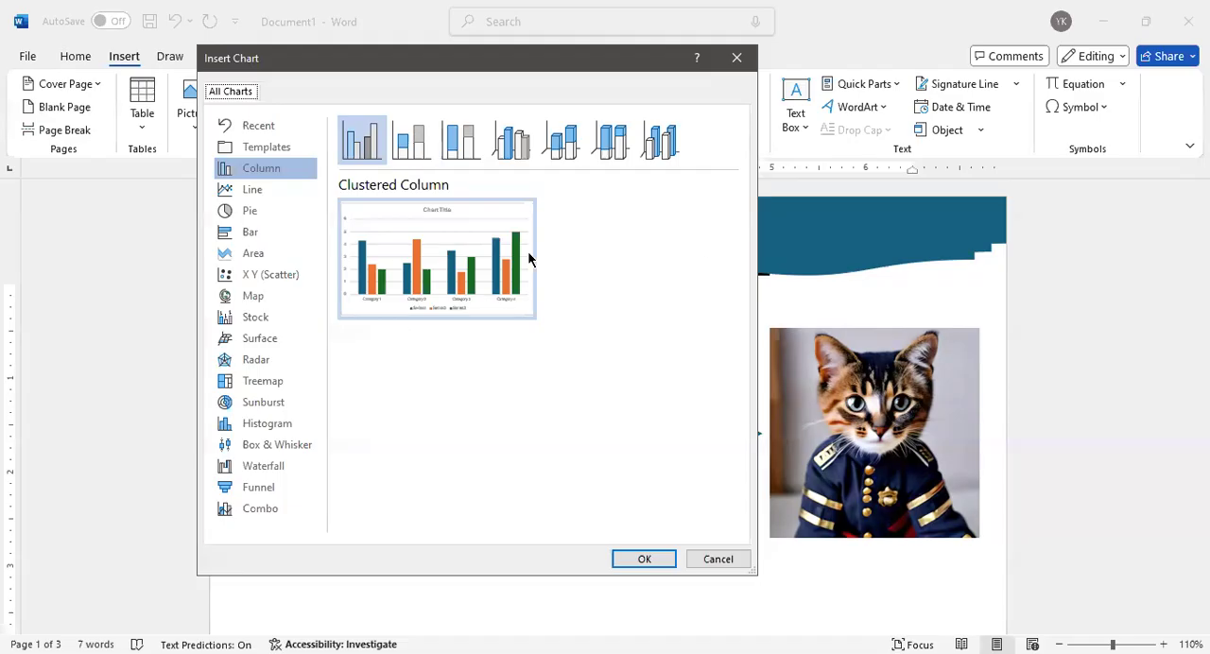
pyautogui.click(250, 190)
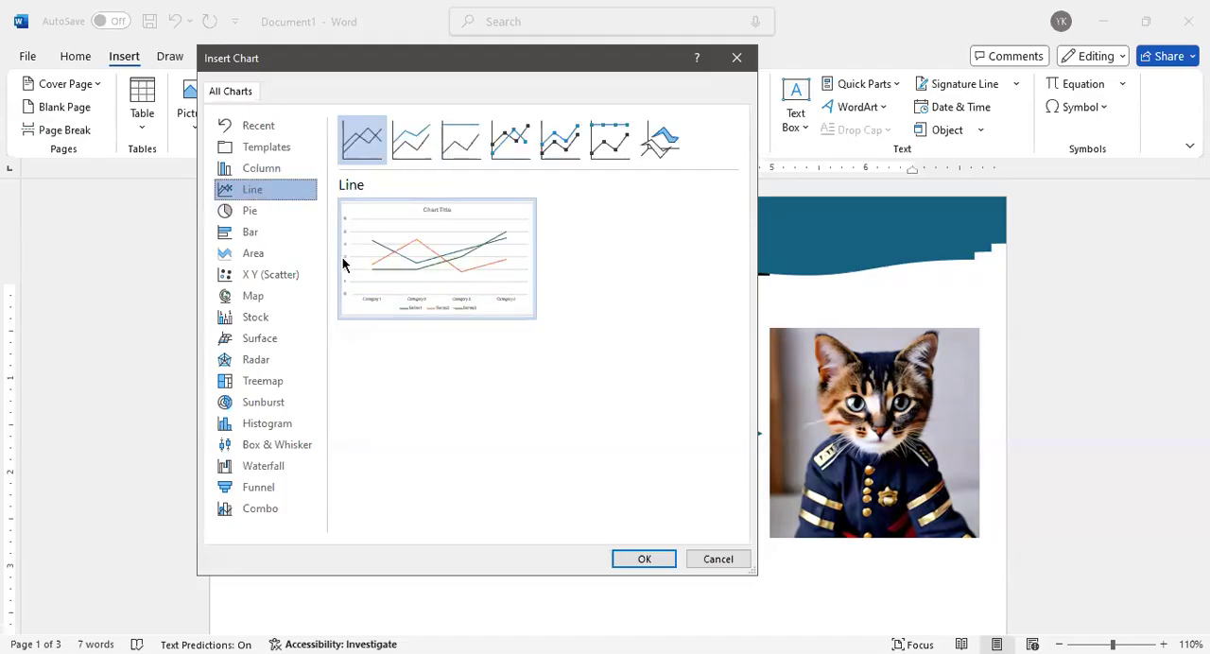
pyautogui.moveTo(342, 263)
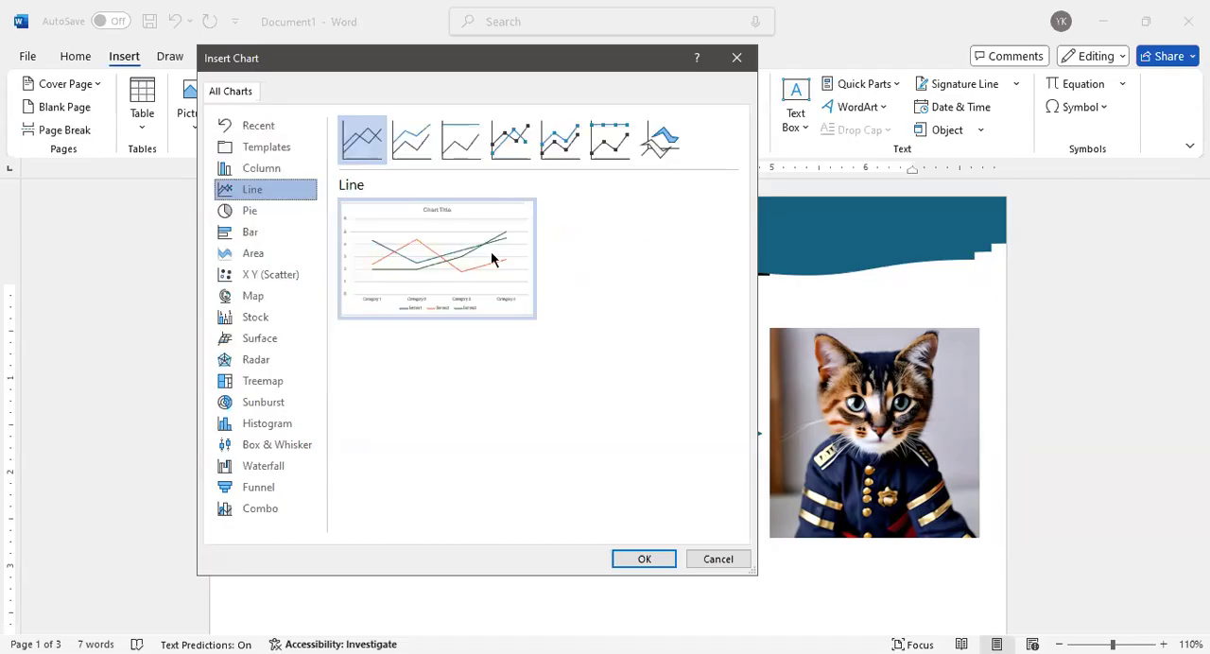
pyautogui.click(274, 214)
pyautogui.moveTo(447, 307)
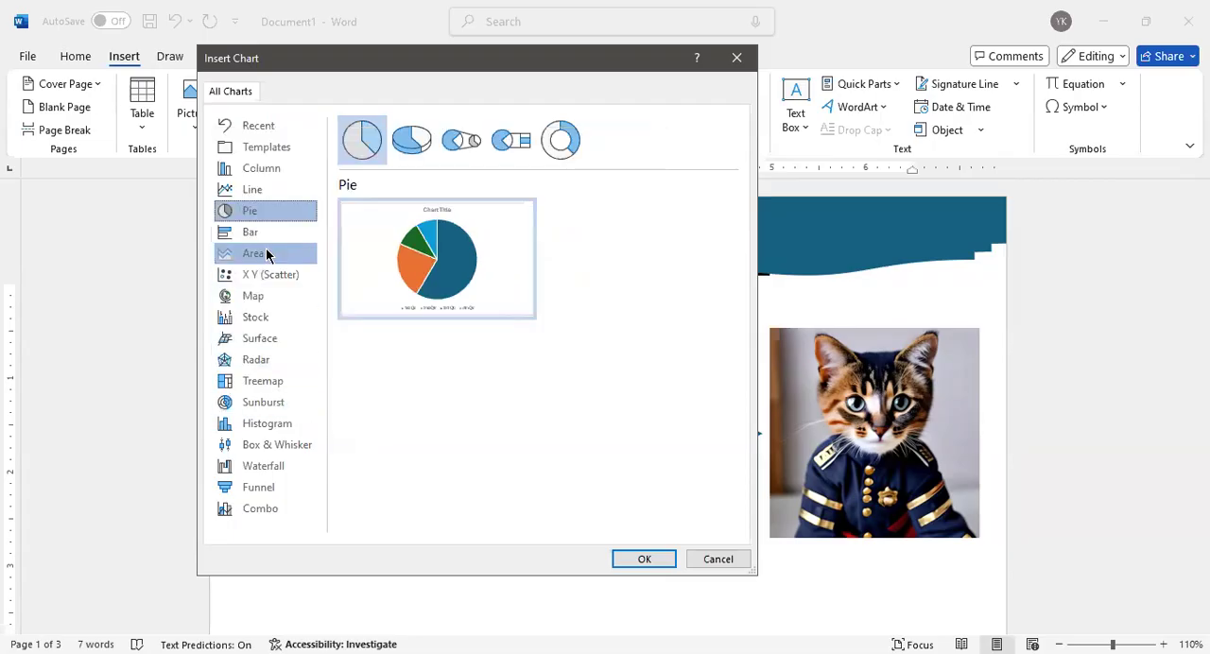
pyautogui.click(265, 231)
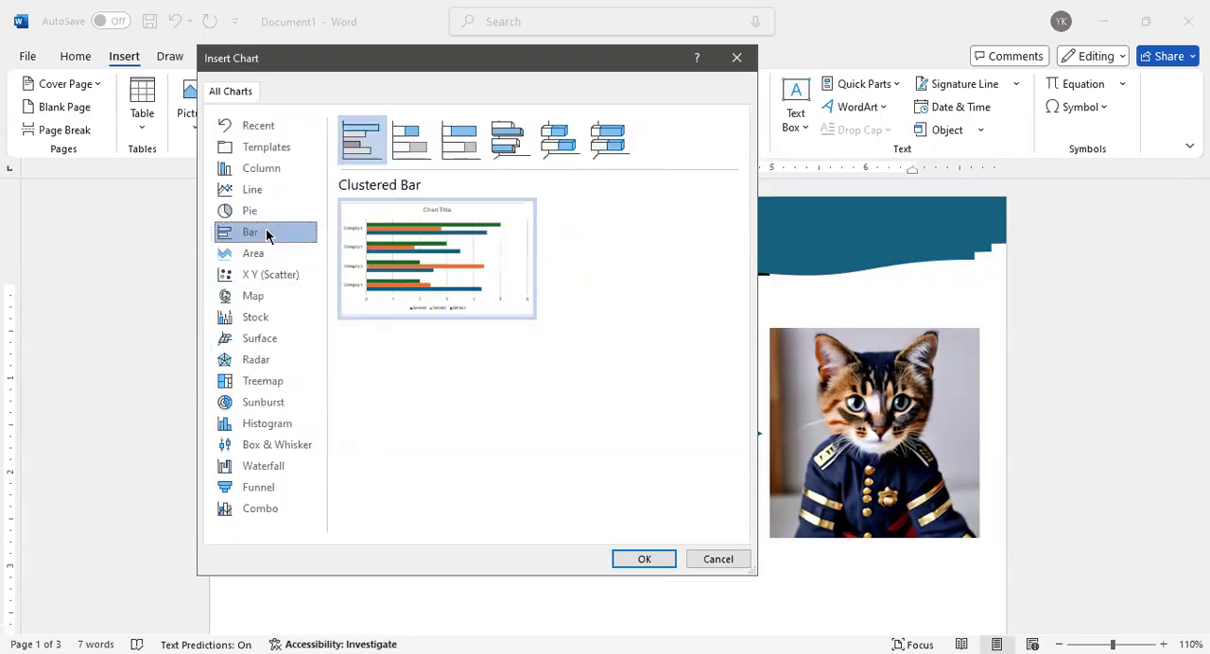
pyautogui.click(268, 298)
pyautogui.click(268, 318)
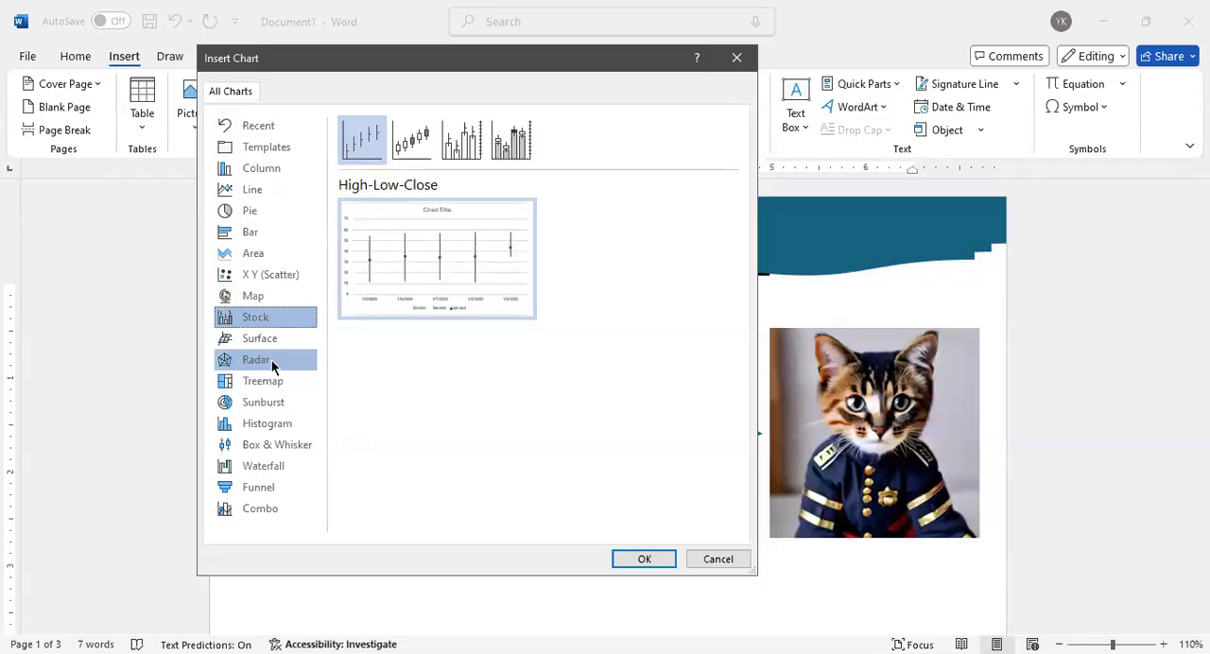
pyautogui.click(271, 360)
pyautogui.moveTo(407, 313)
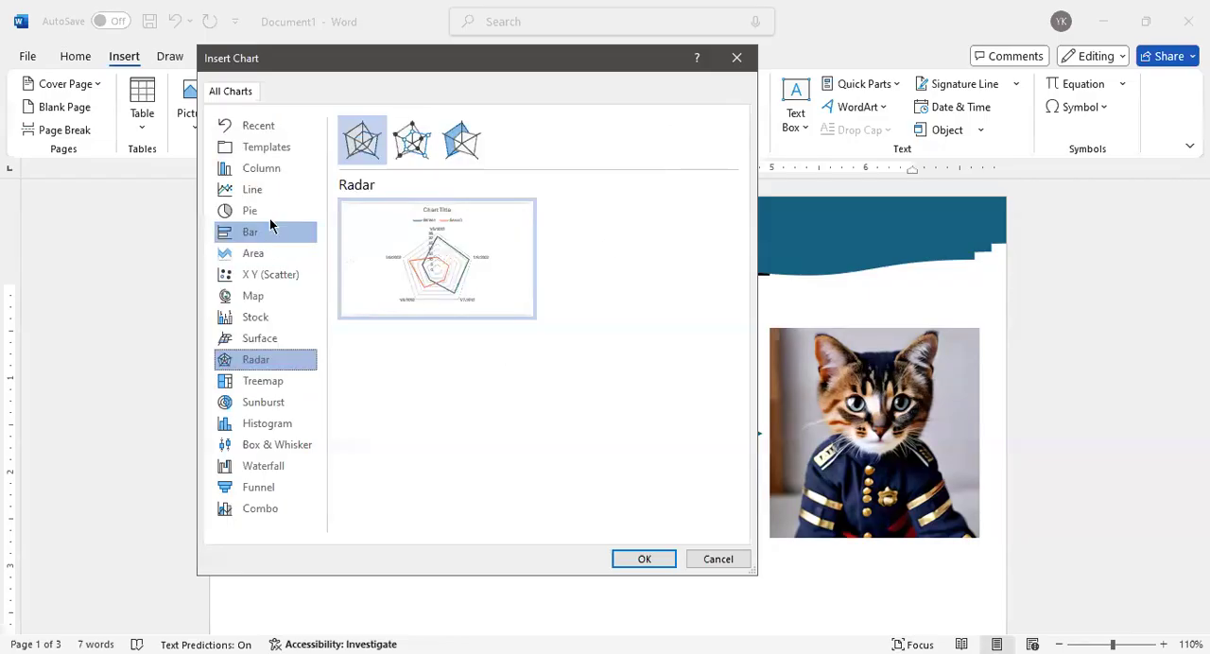
# Compare the column chart variants, including 3-D Clustered Column and Clustered Column, and leave the chart gallery
pyautogui.click(273, 170)
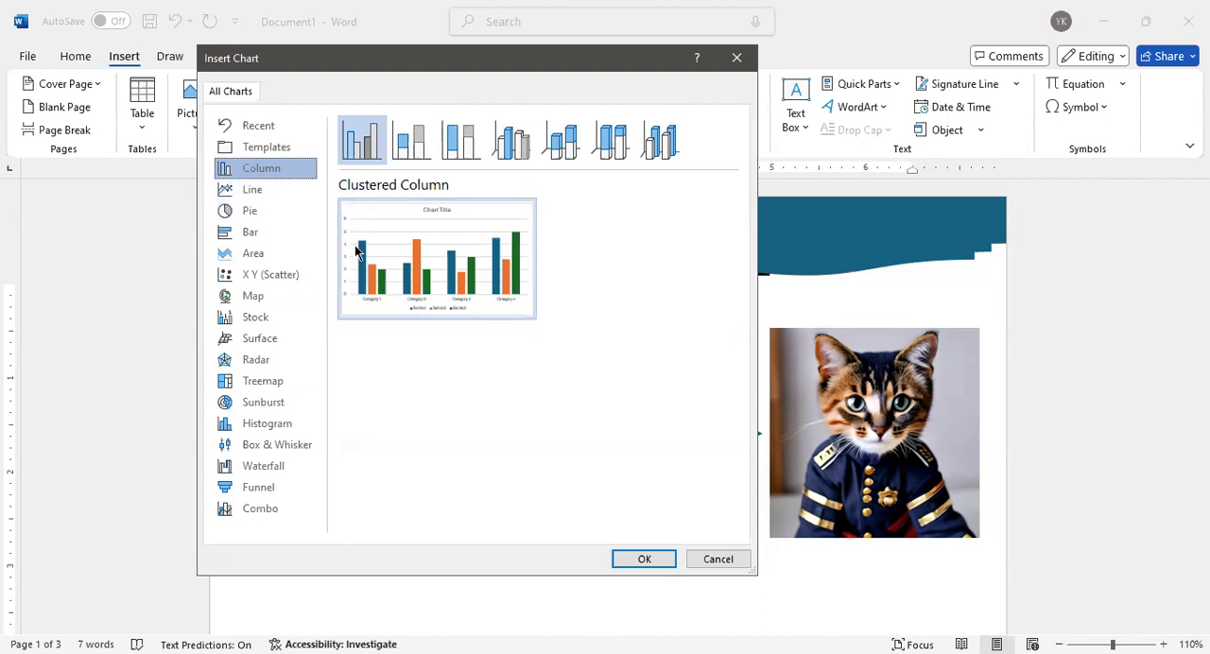
pyautogui.click(420, 142)
pyautogui.click(462, 141)
pyautogui.click(505, 142)
pyautogui.click(562, 141)
pyautogui.click(610, 142)
pyautogui.click(659, 142)
pyautogui.click(508, 142)
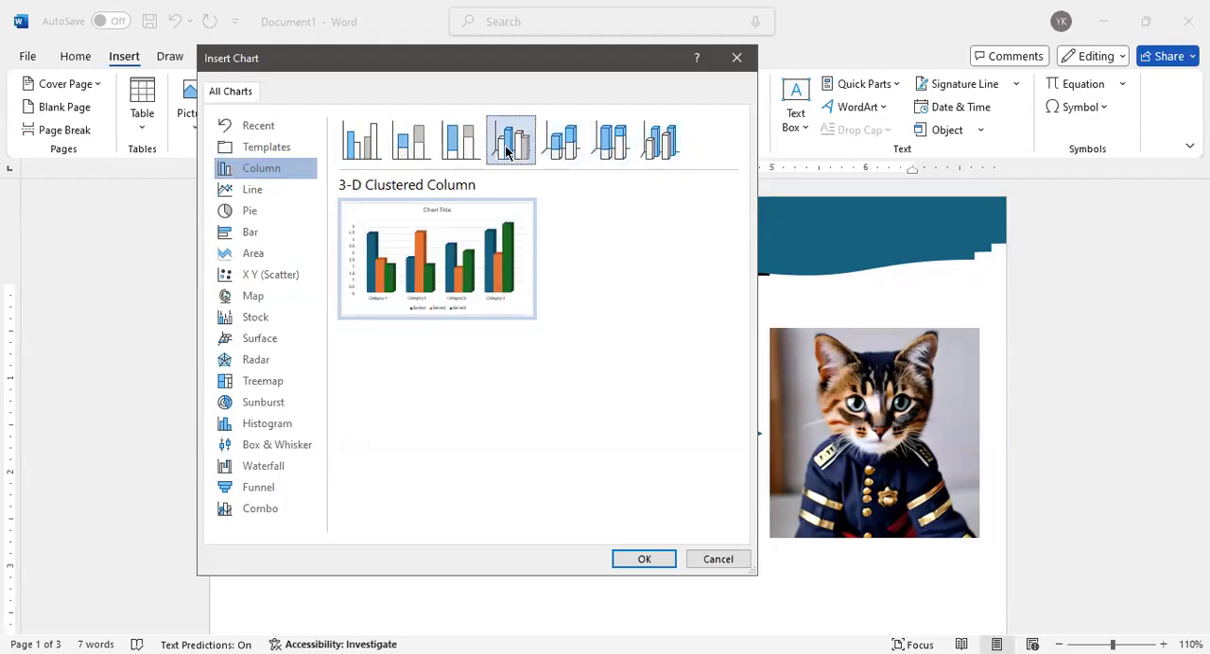
pyautogui.click(357, 148)
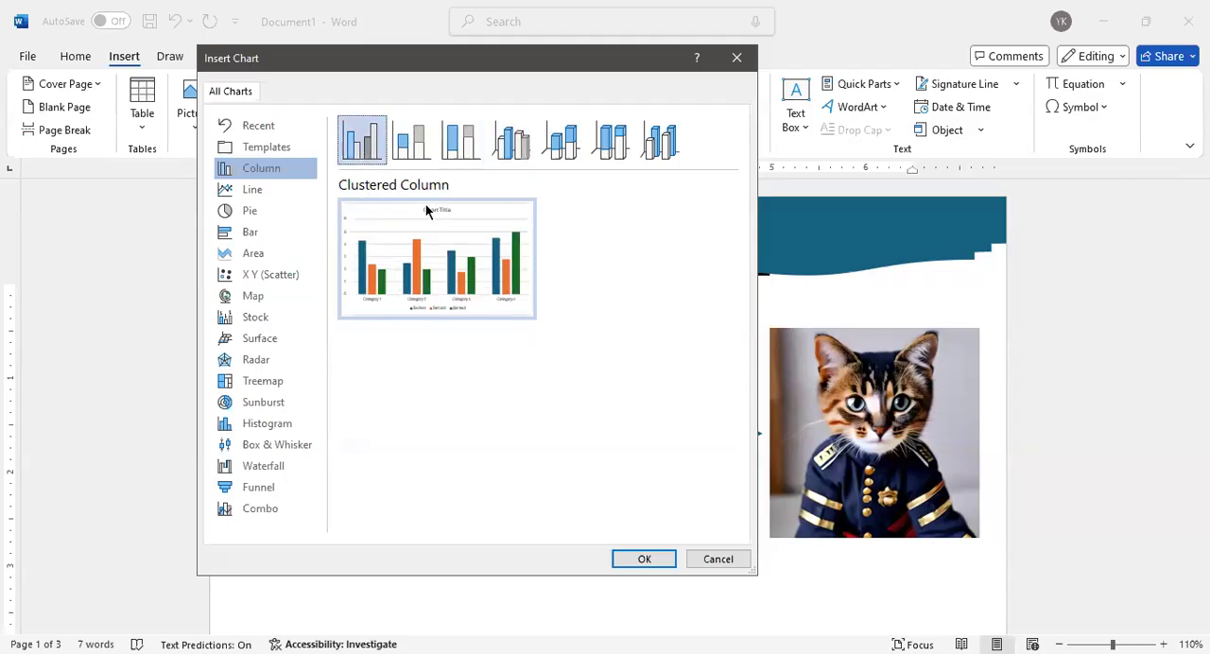
pyautogui.moveTo(465, 250)
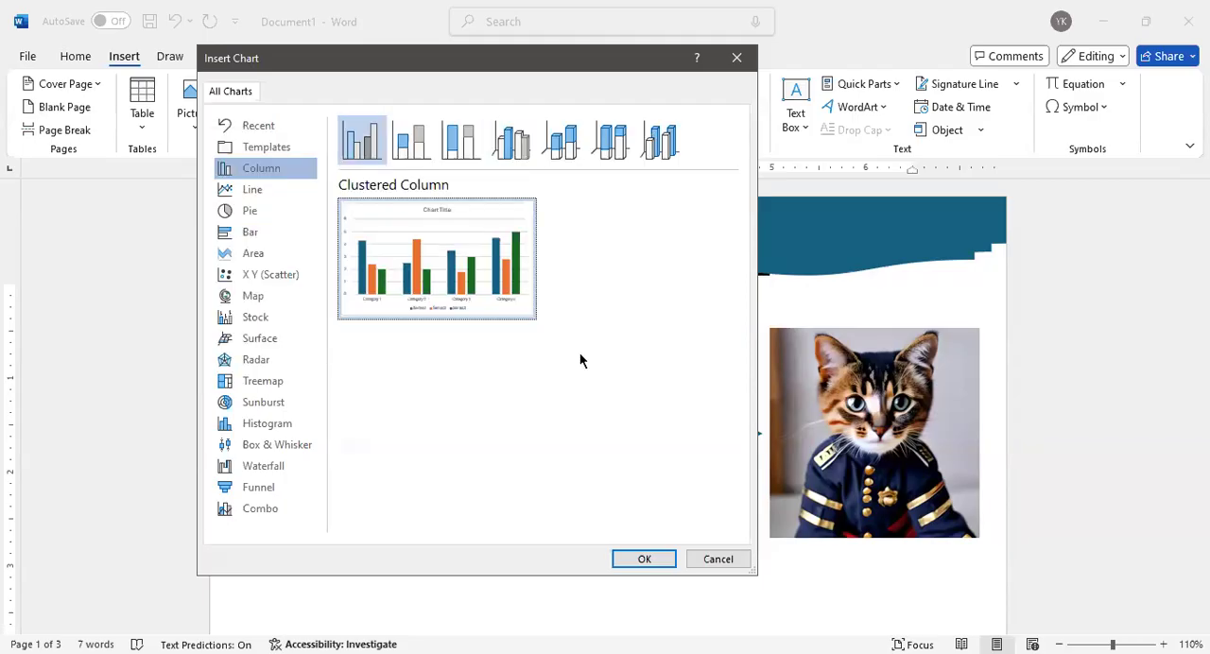
pyautogui.press('Escape')
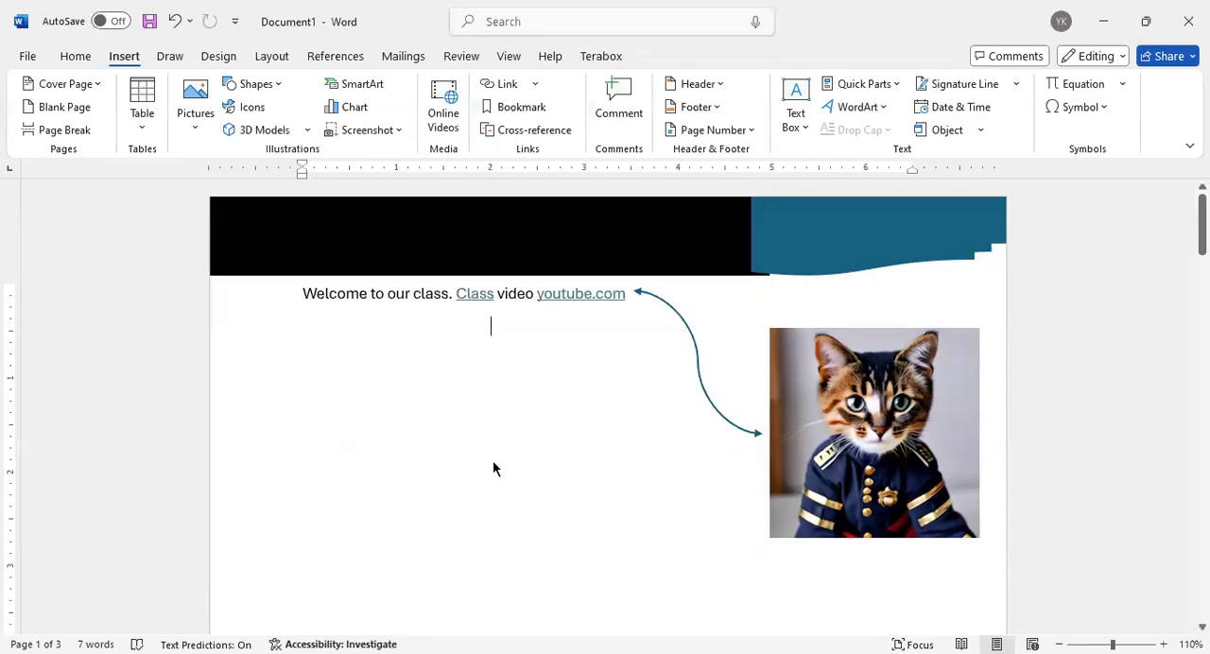
# Insert a Clustered Column chart on page 2 and examine the series headings in its data sheet
pyautogui.scroll(-8, 492, 467)
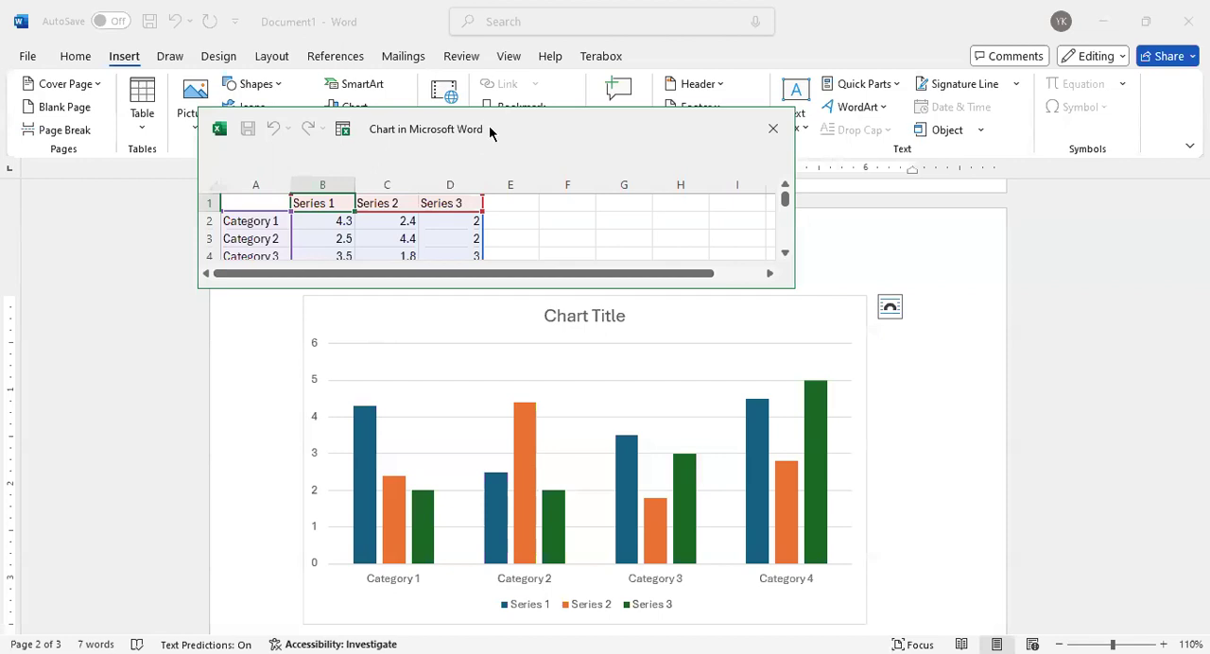
pyautogui.click(241, 204)
pyautogui.click(312, 203)
pyautogui.click(378, 203)
pyautogui.click(457, 202)
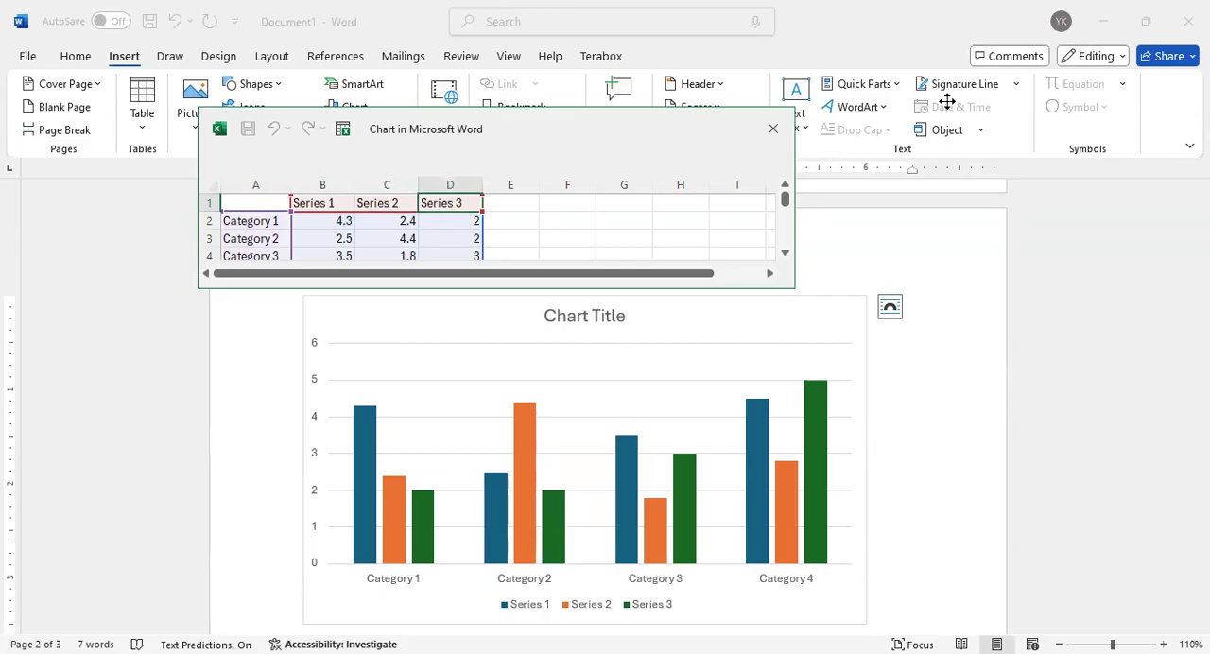
pyautogui.click(518, 414)
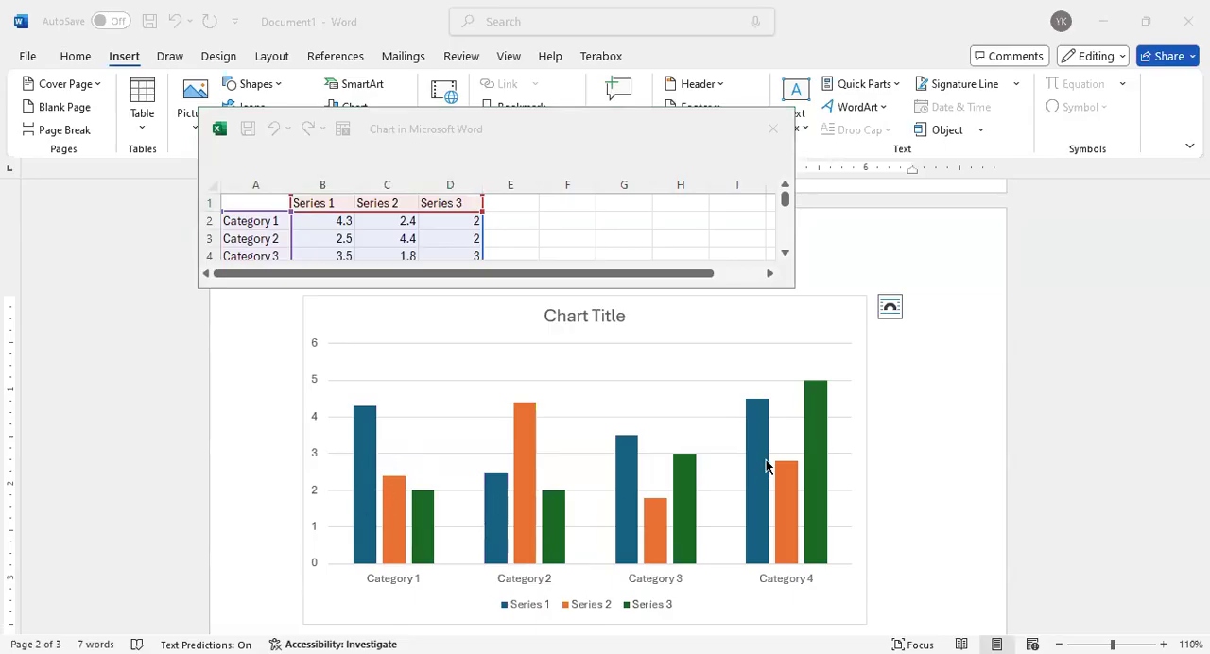
# Rename the chart's three series headings in the data sheet as 2020, 2021 and 2022
pyautogui.click(319, 206)
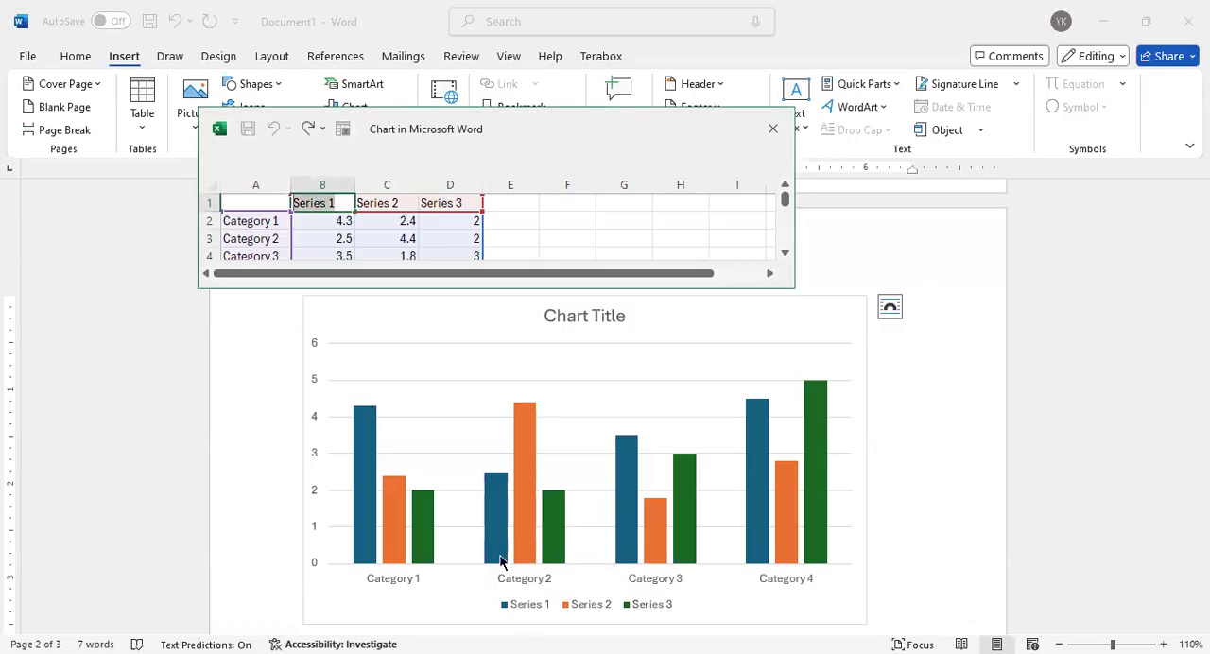
pyautogui.write('2020')
pyautogui.click(379, 203)
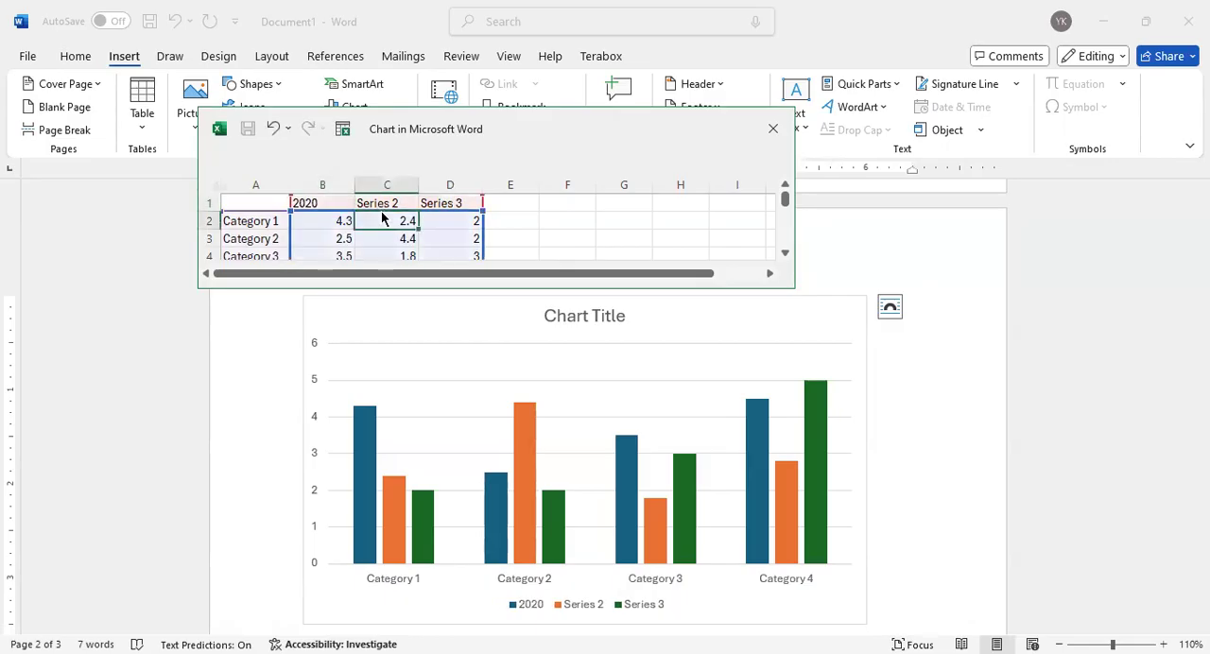
pyautogui.doubleClick(381, 203)
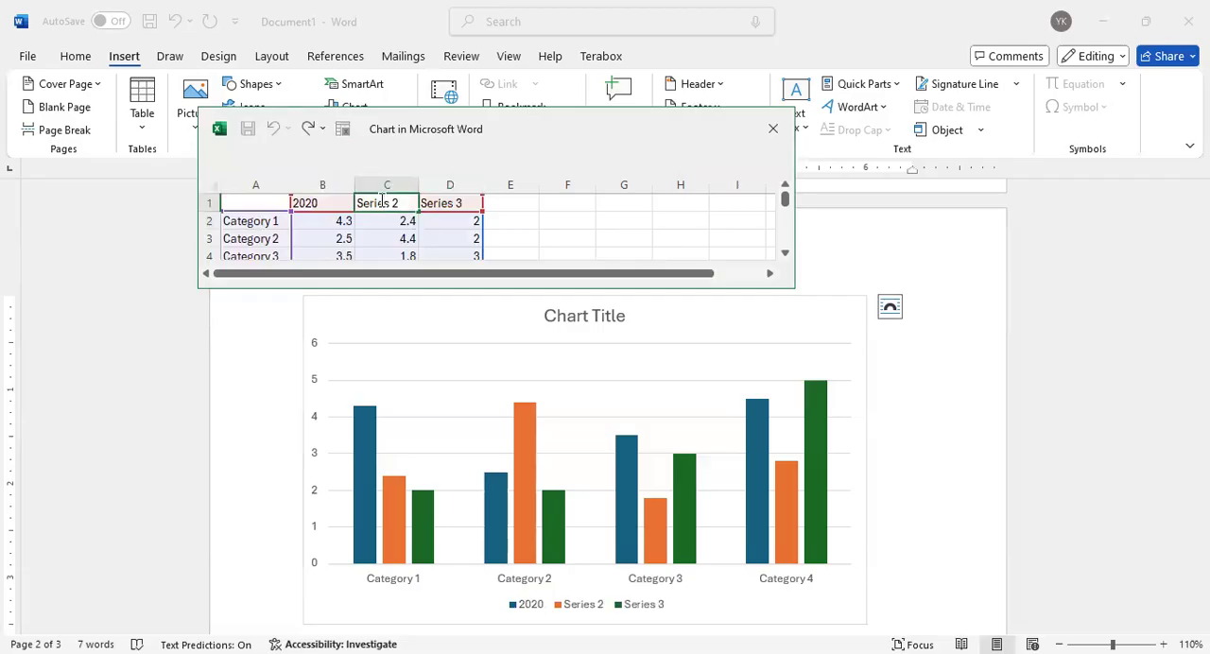
pyautogui.tripleClick(382, 202)
pyautogui.write('2021')
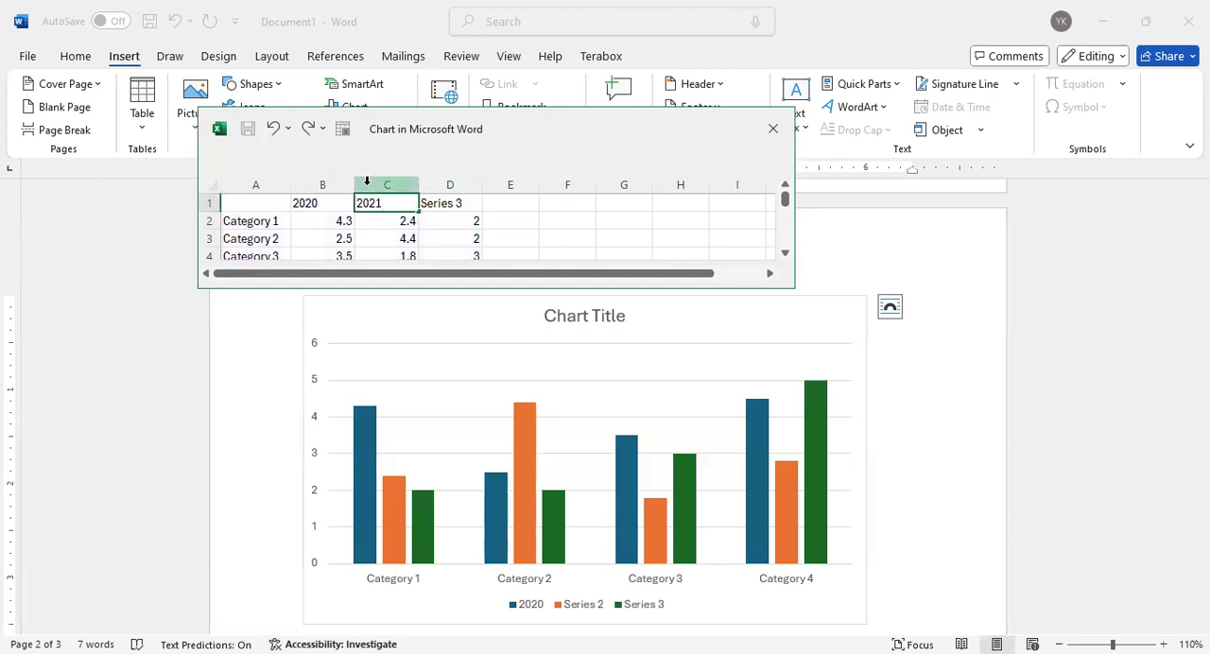
pyautogui.click(456, 208)
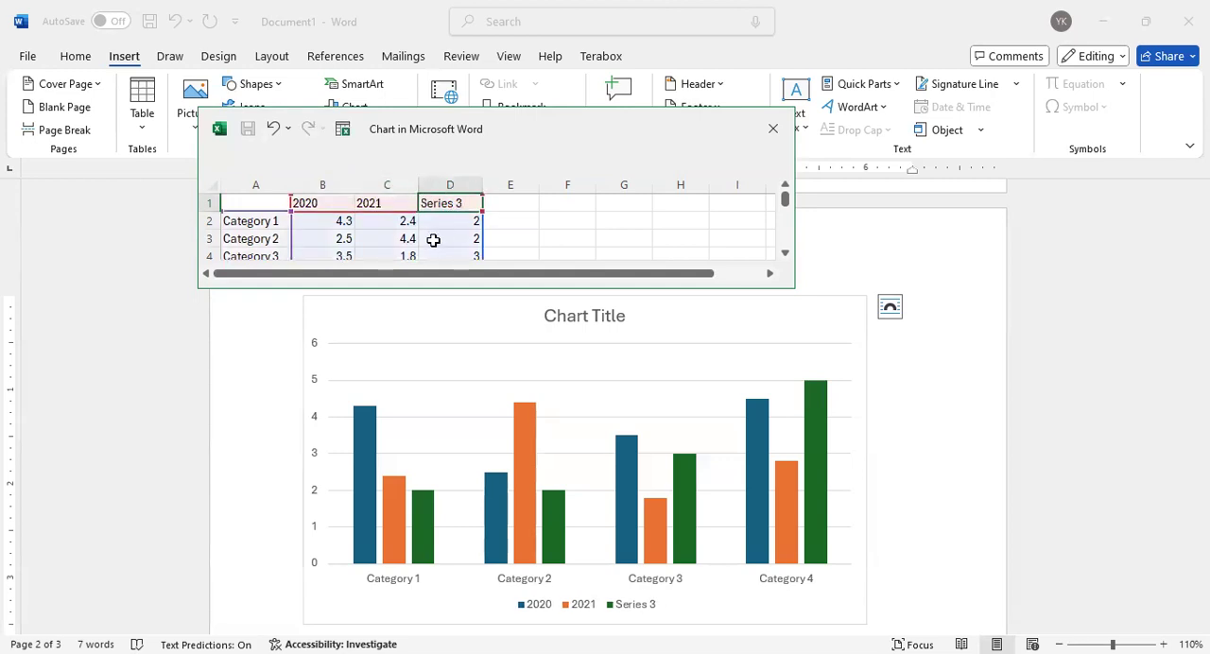
pyautogui.write('2022')
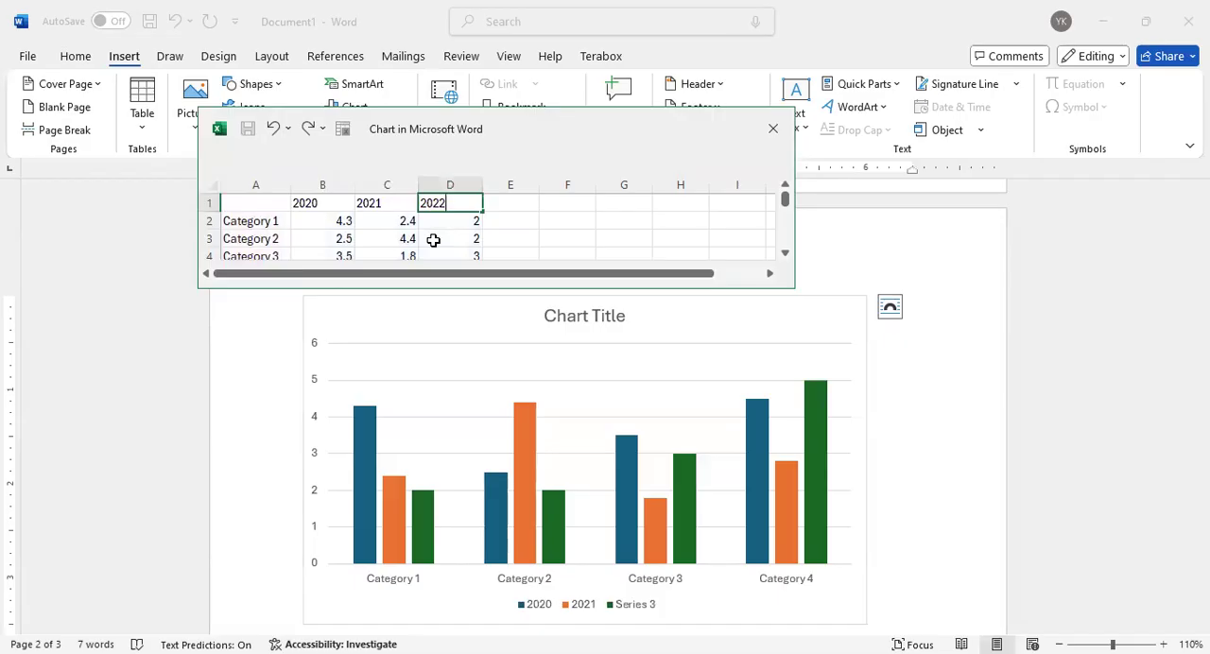
pyautogui.click(248, 224)
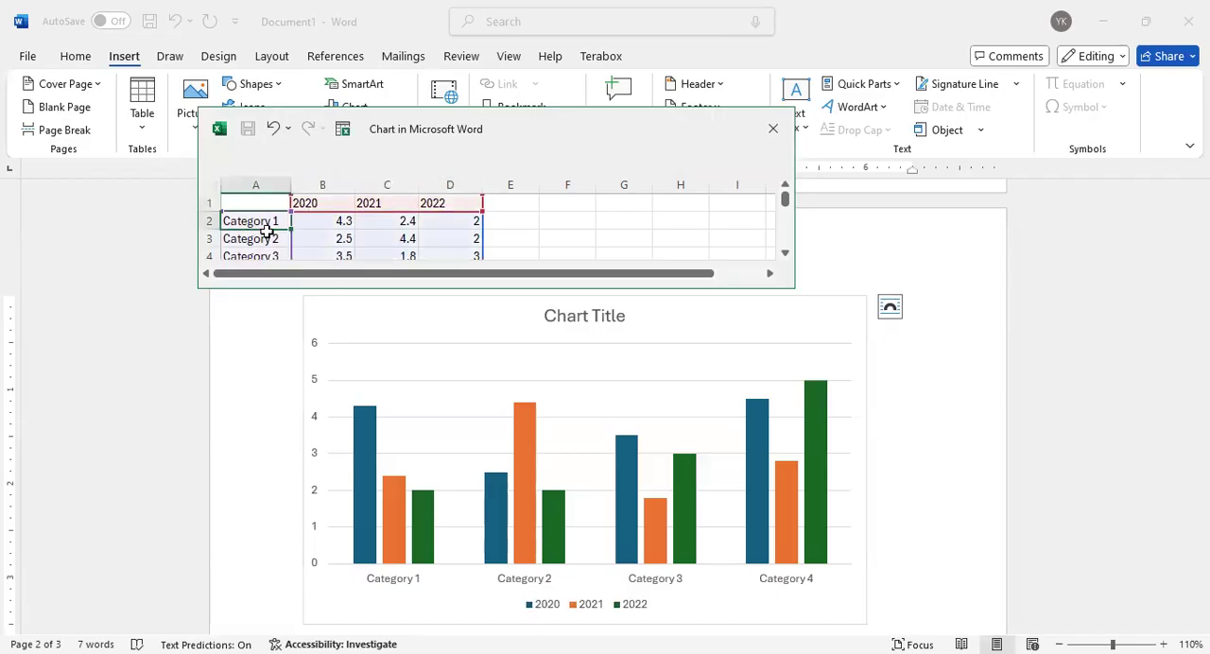
# Rename the chart's four category labels in the data sheet as A, b, c and d
pyautogui.write('A')
pyautogui.press('Return')
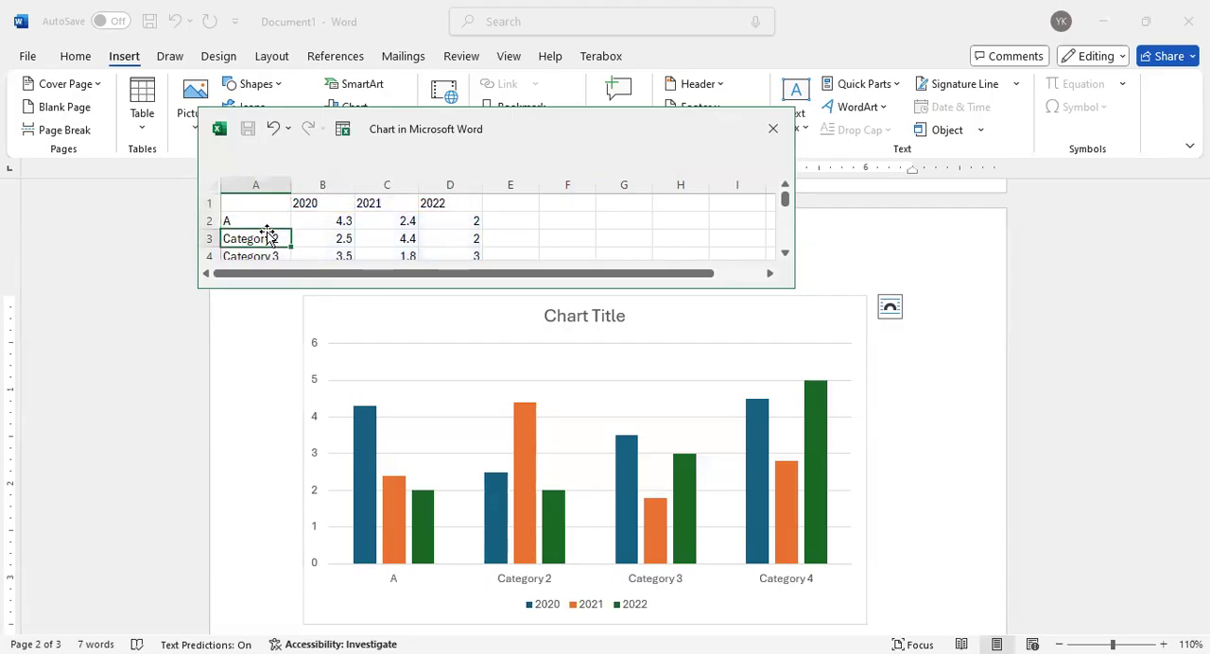
pyautogui.write('b')
pyautogui.press('Return')
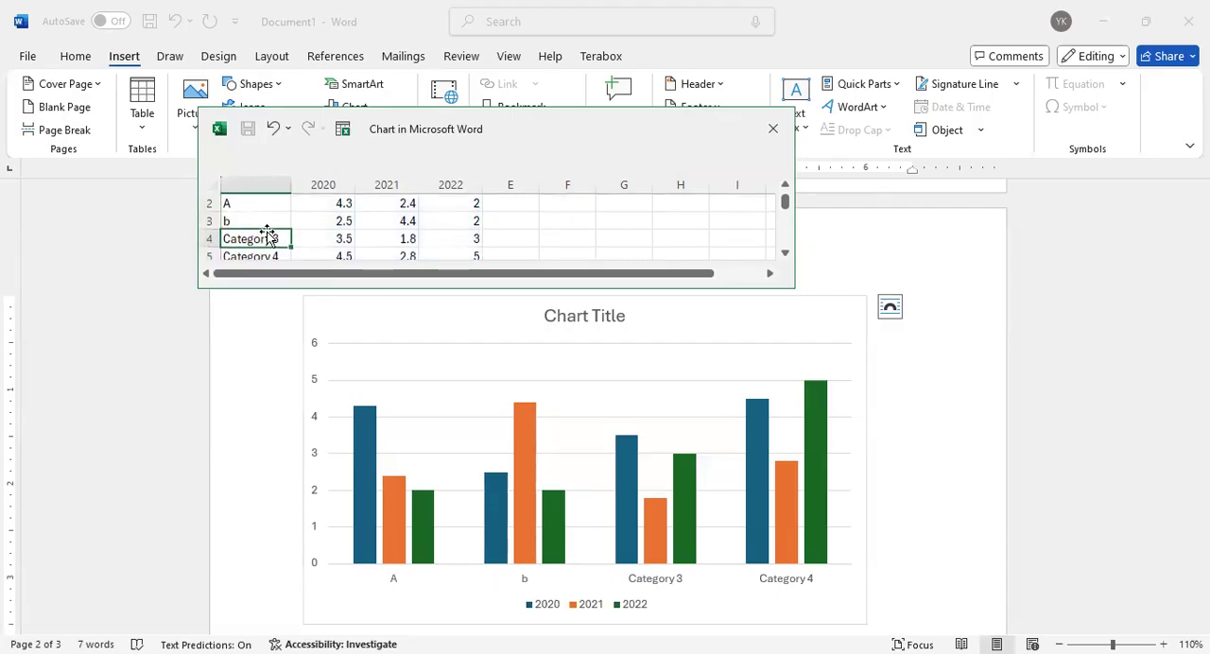
pyautogui.write('C')
pyautogui.press('Return')
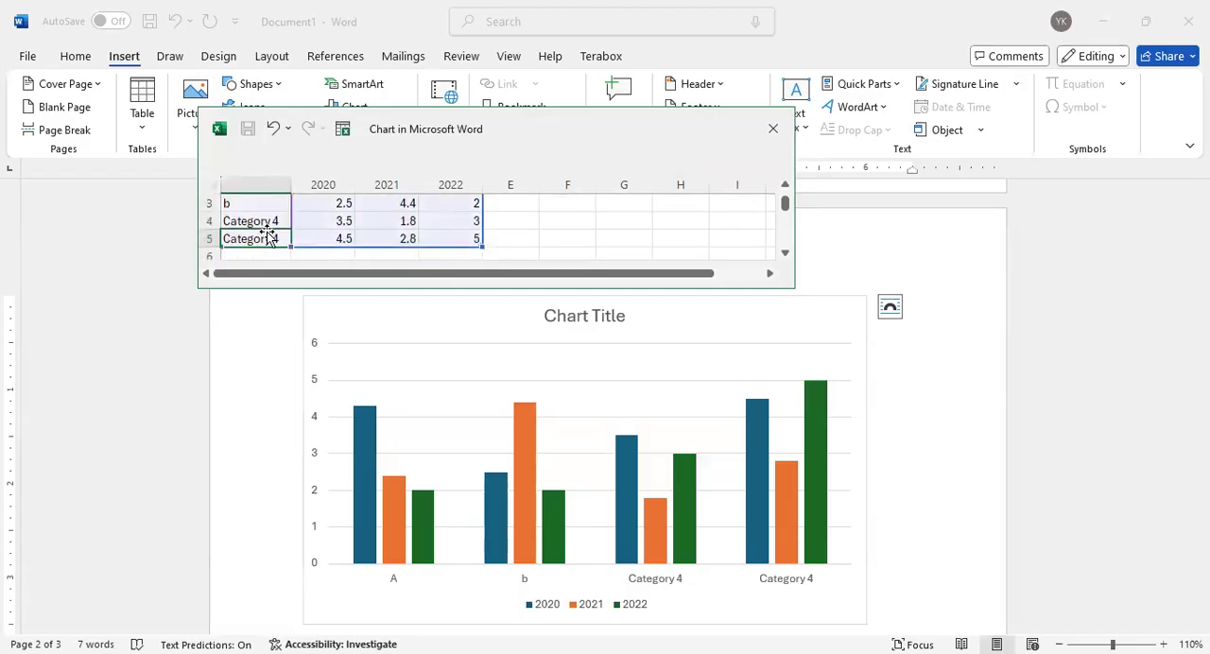
pyautogui.write('d')
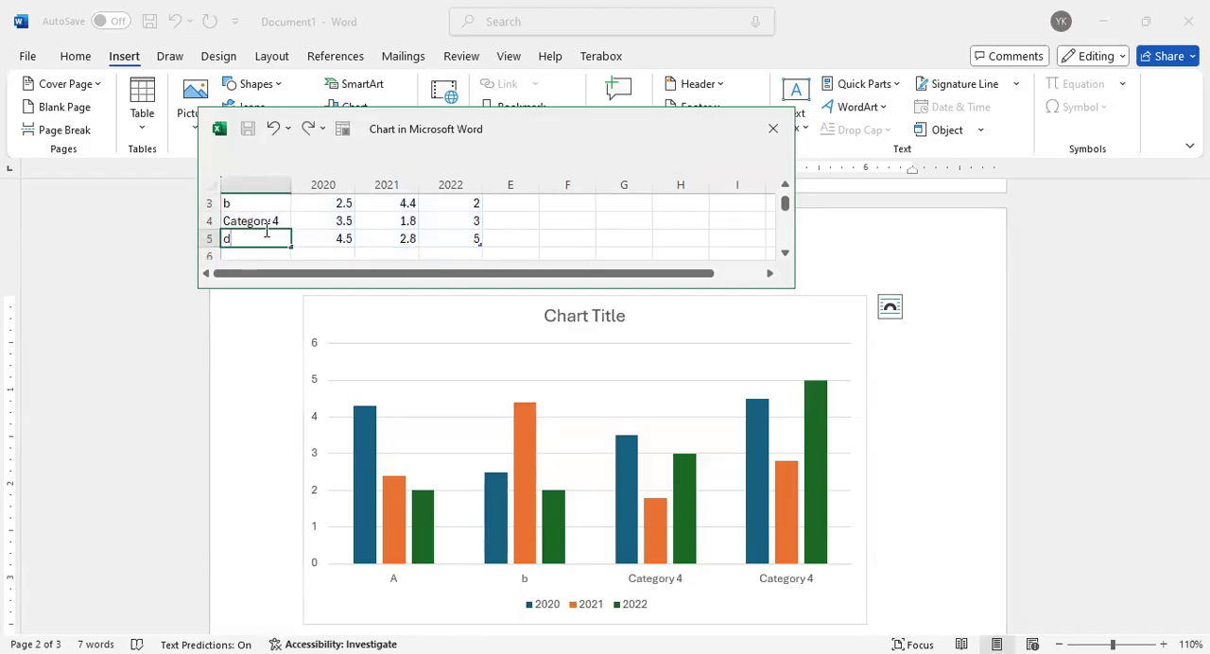
pyautogui.click(267, 229)
pyautogui.write('c')
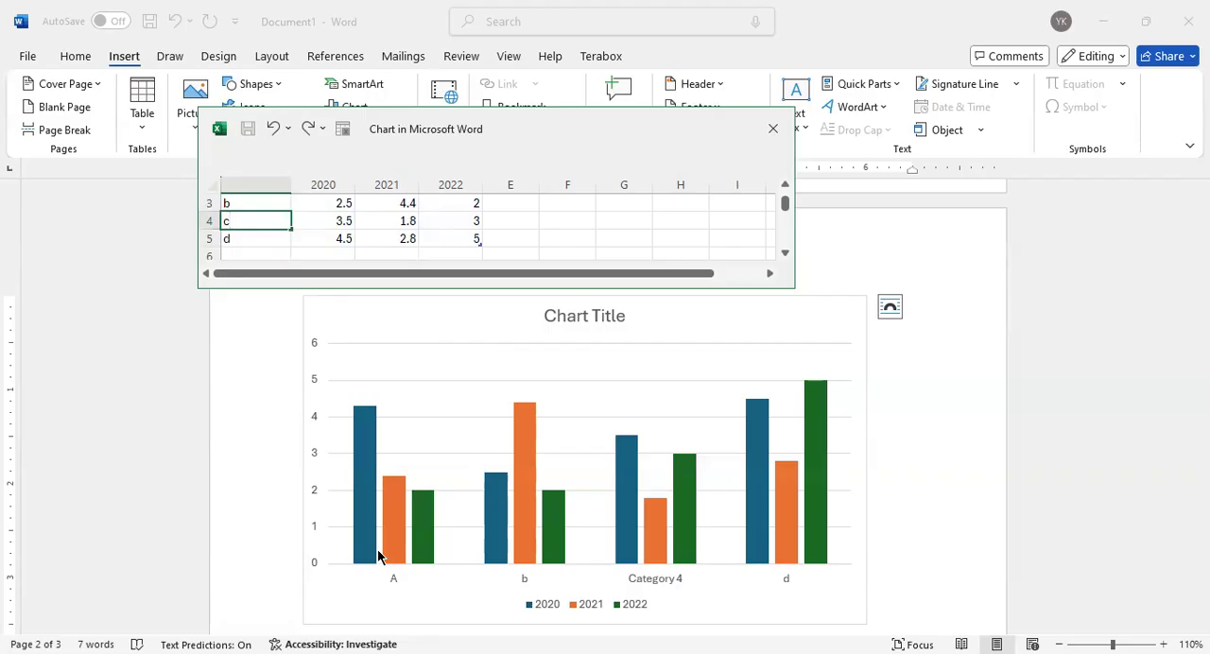
pyautogui.click(503, 244)
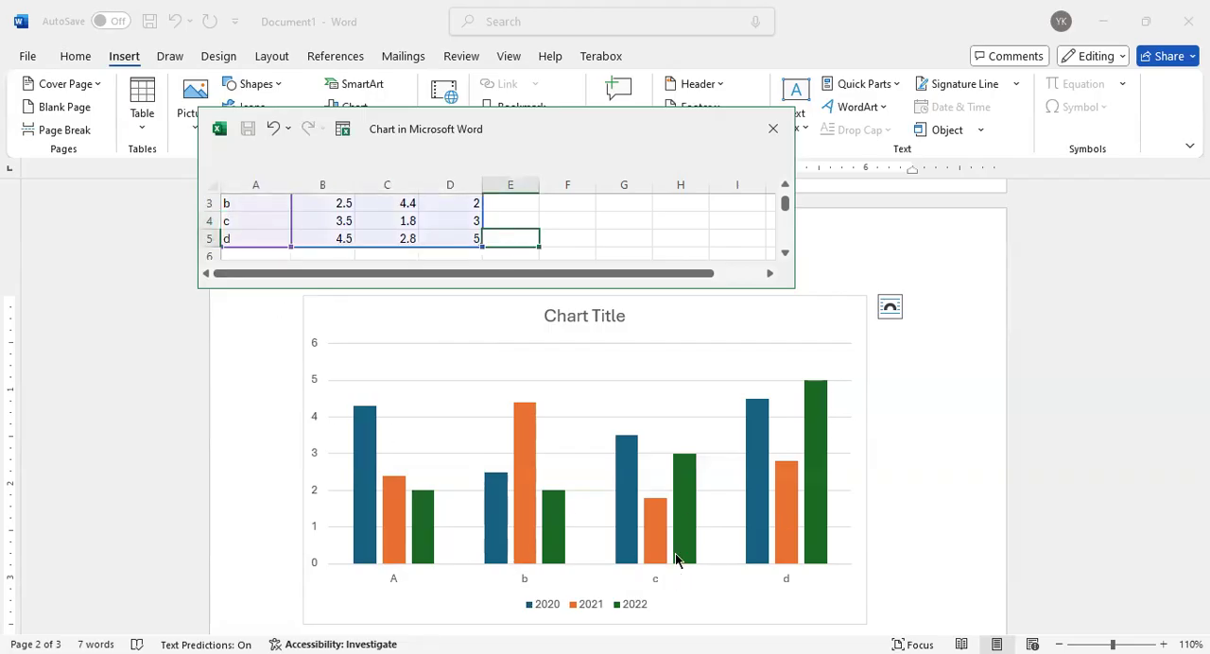
# Set category A's 2020 value to 10 in the chart's data sheet
pyautogui.scroll(2, 337, 233)
pyautogui.click(340, 227)
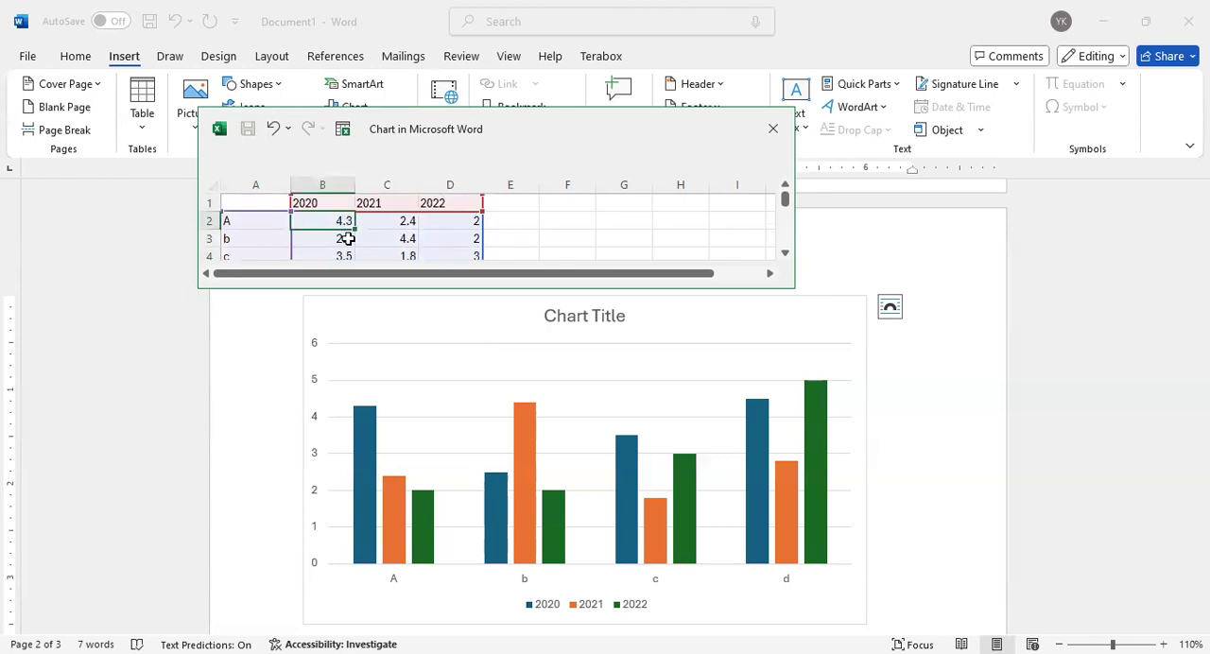
pyautogui.write('1')
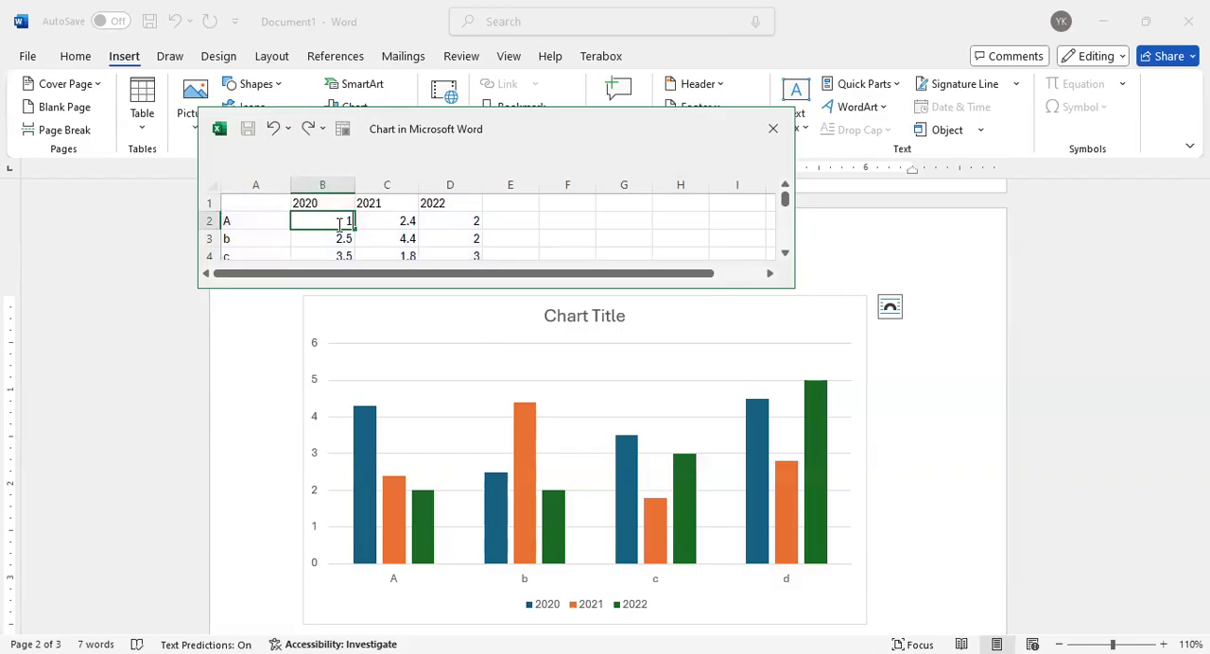
pyautogui.write('0')
pyautogui.press('Return')
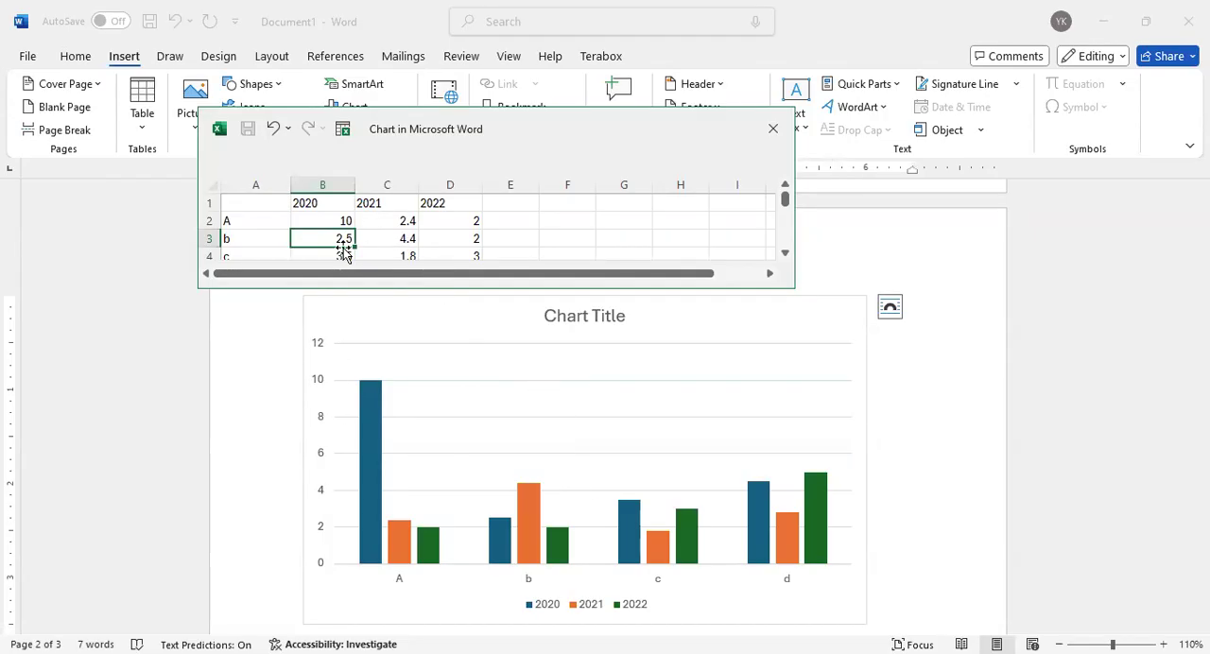
# Add a fourth series headed 2023 in the first empty column of the chart's data sheet
pyautogui.click(495, 203)
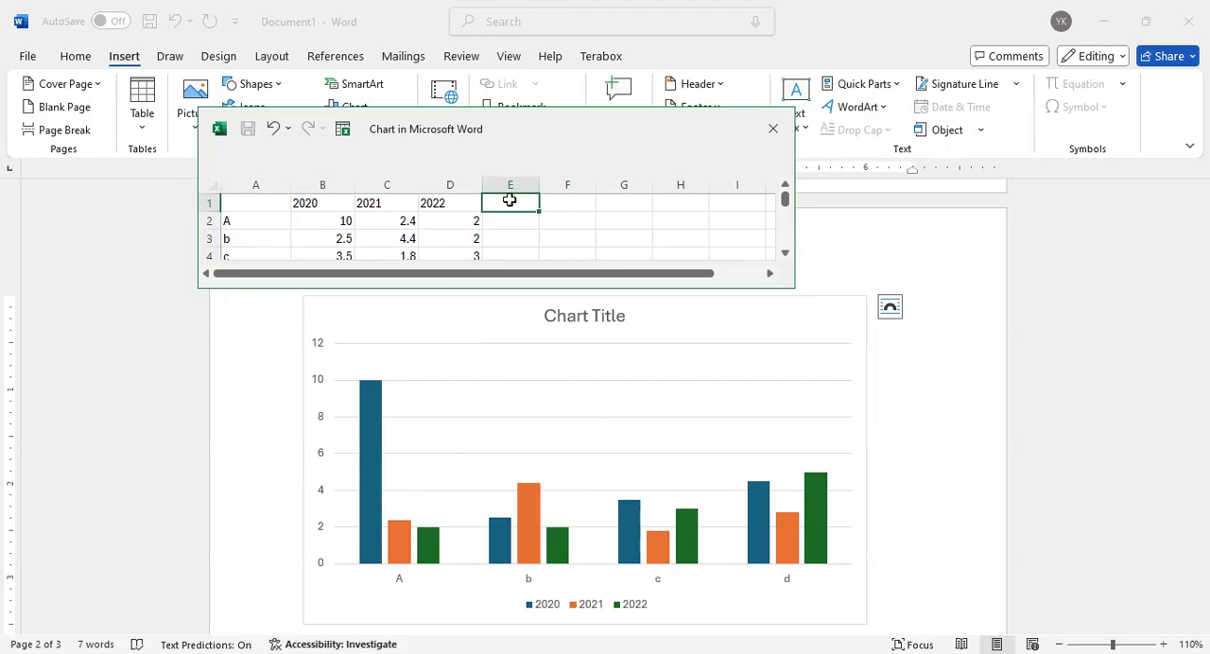
pyautogui.click(492, 227)
pyautogui.click(499, 204)
pyautogui.write('0')
pyautogui.write('023')
pyautogui.press('Return')
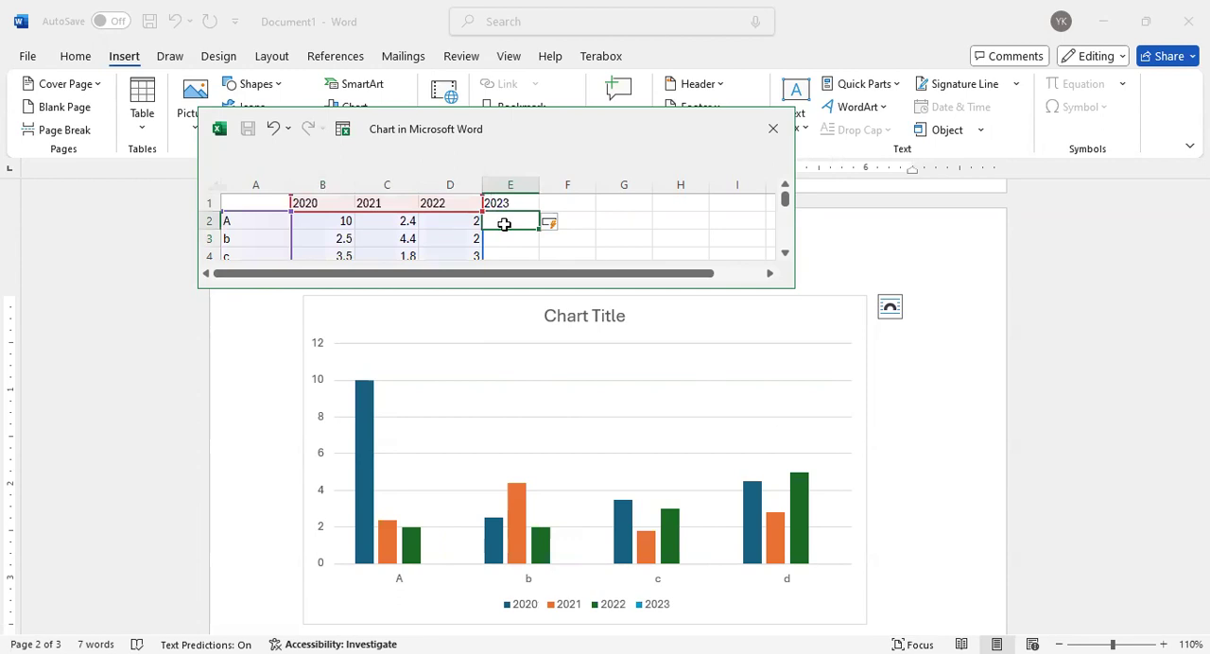
# Enter the 2023 values 5, 3 and 5 for categories A, b and c, correcting the mistyped entry for c
pyautogui.write('5')
pyautogui.press('Return')
pyautogui.write('3')
pyautogui.press('Return')
pyautogui.write('64')
pyautogui.press('Return')
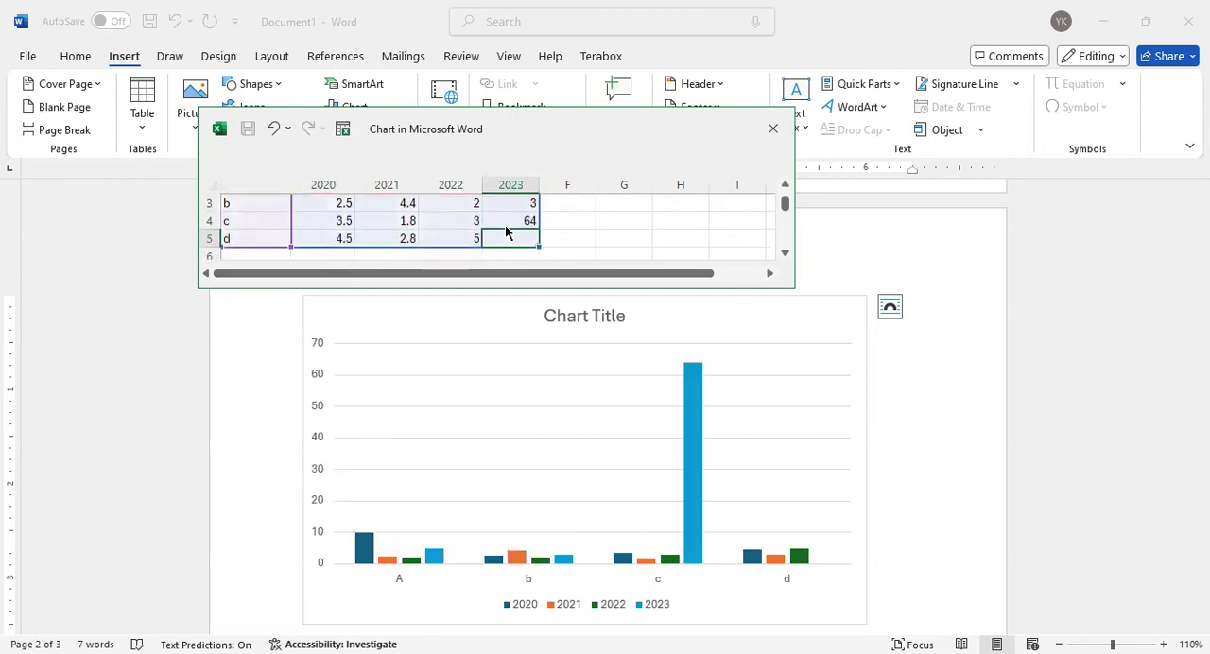
pyautogui.click(512, 218)
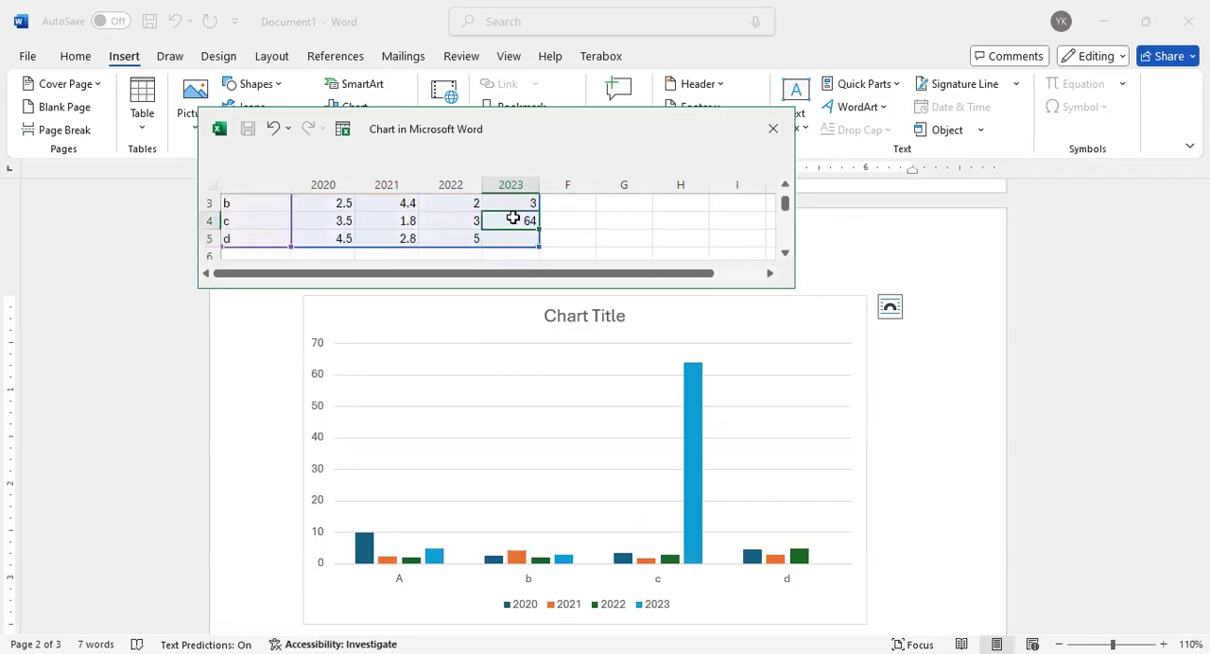
pyautogui.write('5')
pyautogui.press('Return')
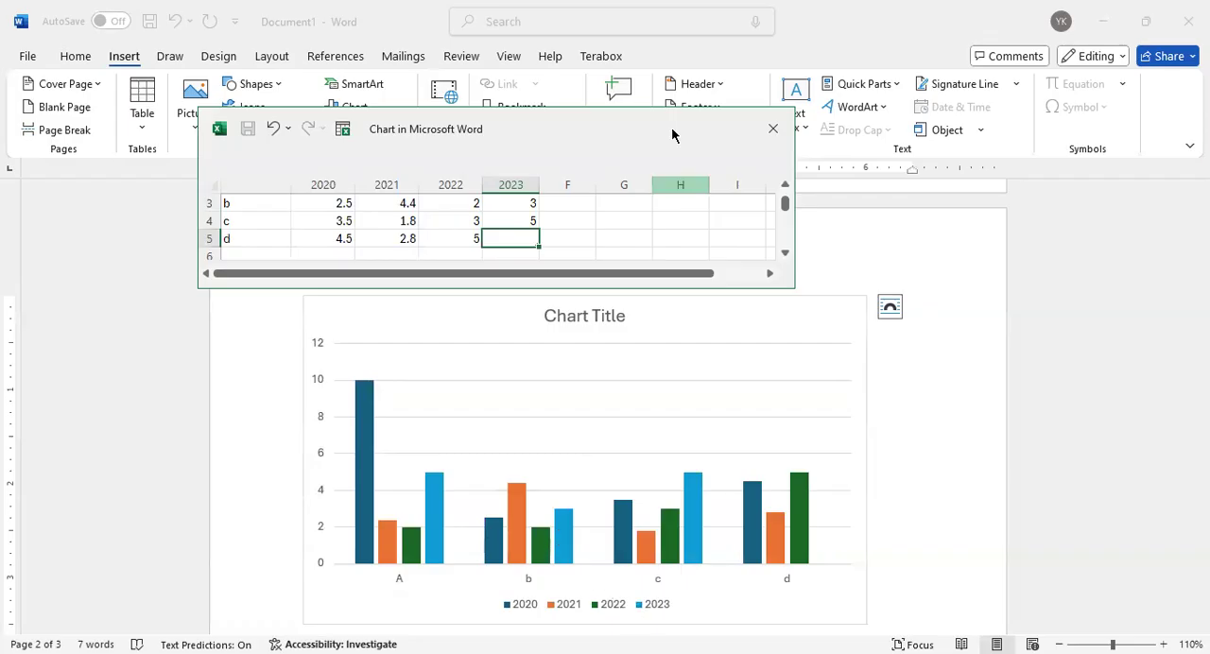
pyautogui.click(434, 405)
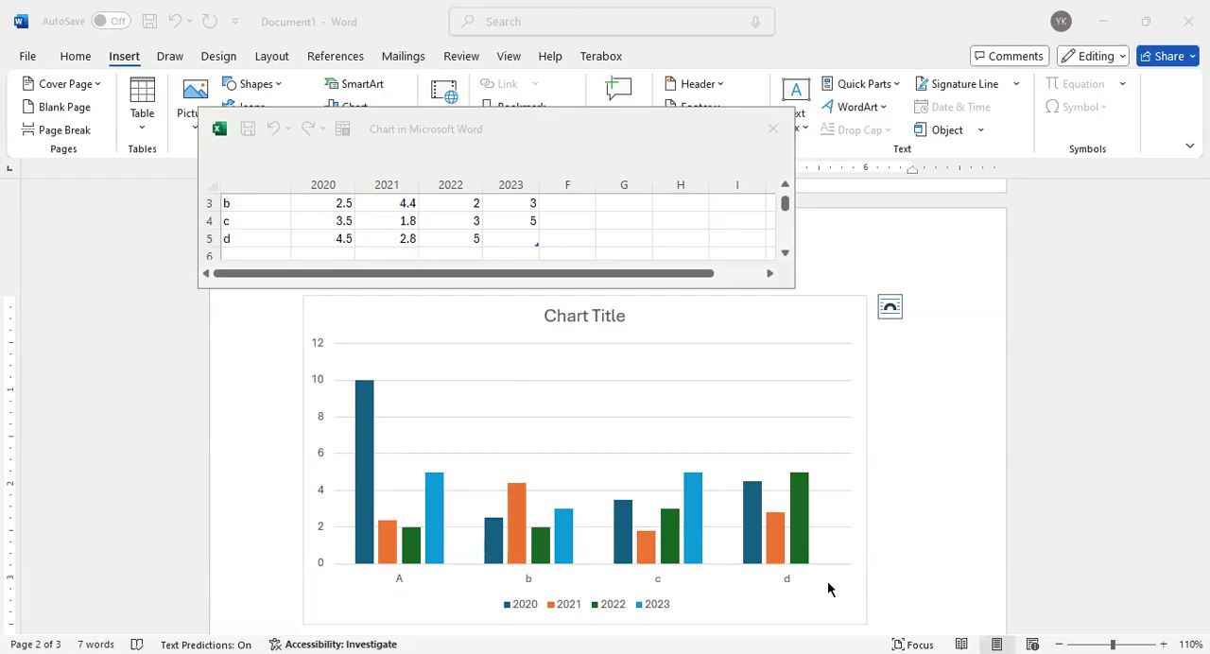
# Add a fifth category named e in the row below category d of the chart's data sheet
pyautogui.click(255, 248)
pyautogui.click(238, 235)
pyautogui.click(247, 254)
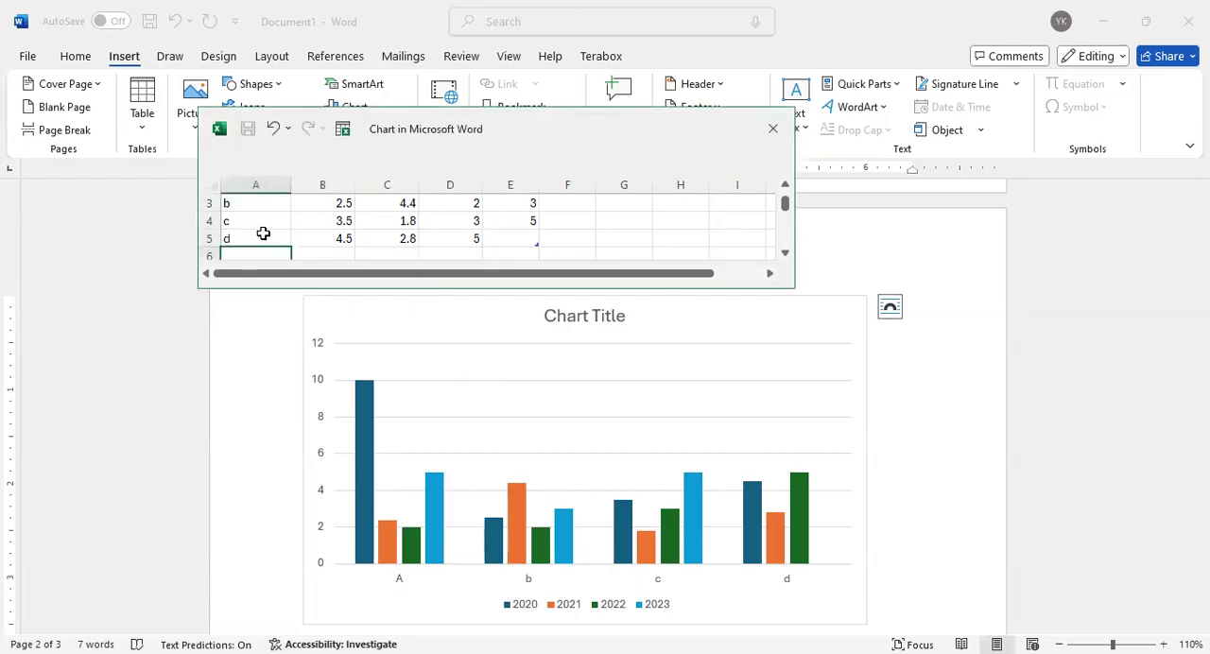
pyautogui.scroll(-1, 263, 232)
pyautogui.write('e')
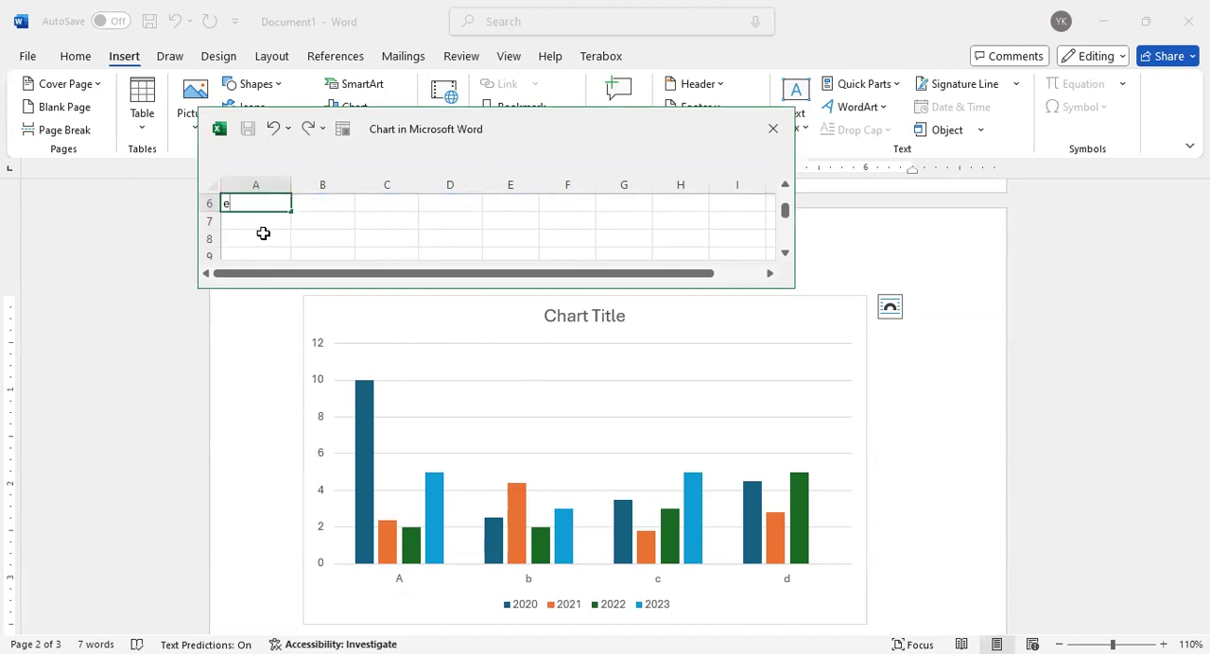
pyautogui.press('Return')
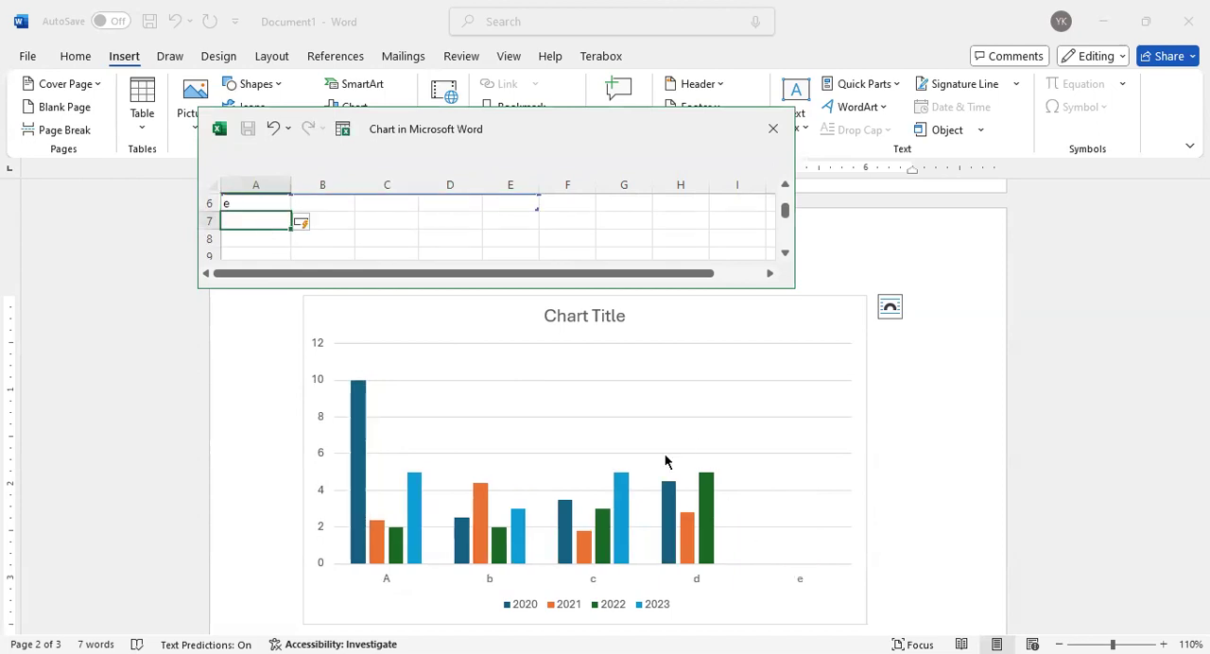
# Enter 4, 5 and 4 as category e's values for 2020, 2021 and 2022, and close the data sheet
pyautogui.click(330, 202)
pyautogui.scroll(1, 353, 226)
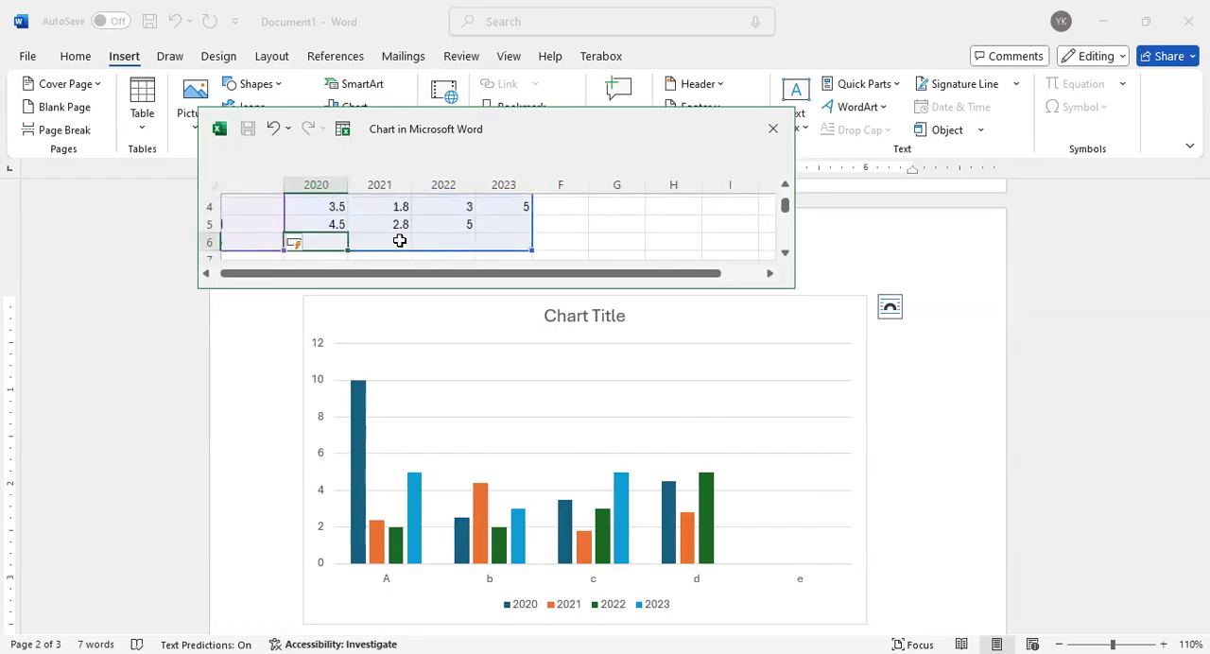
pyautogui.write('4')
pyautogui.press('Tab')
pyautogui.write('5')
pyautogui.press('Tab')
pyautogui.write('4')
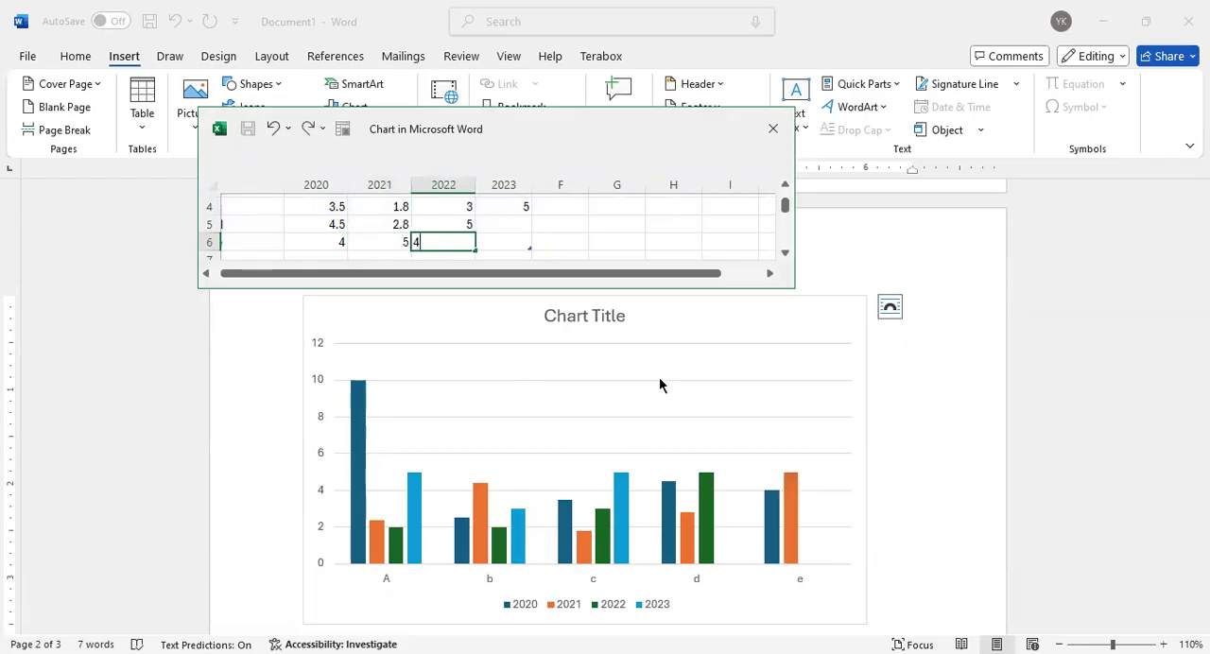
pyautogui.press('Tab')
pyautogui.scroll(-1, 829, 520)
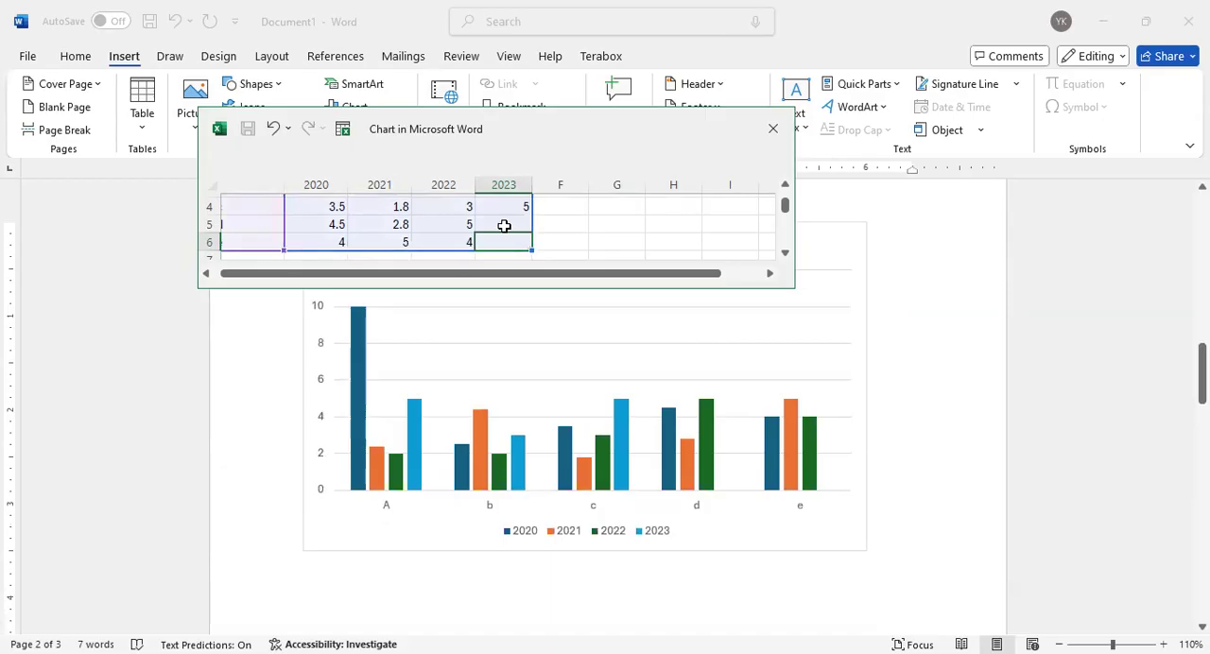
pyautogui.scroll(1, 421, 242)
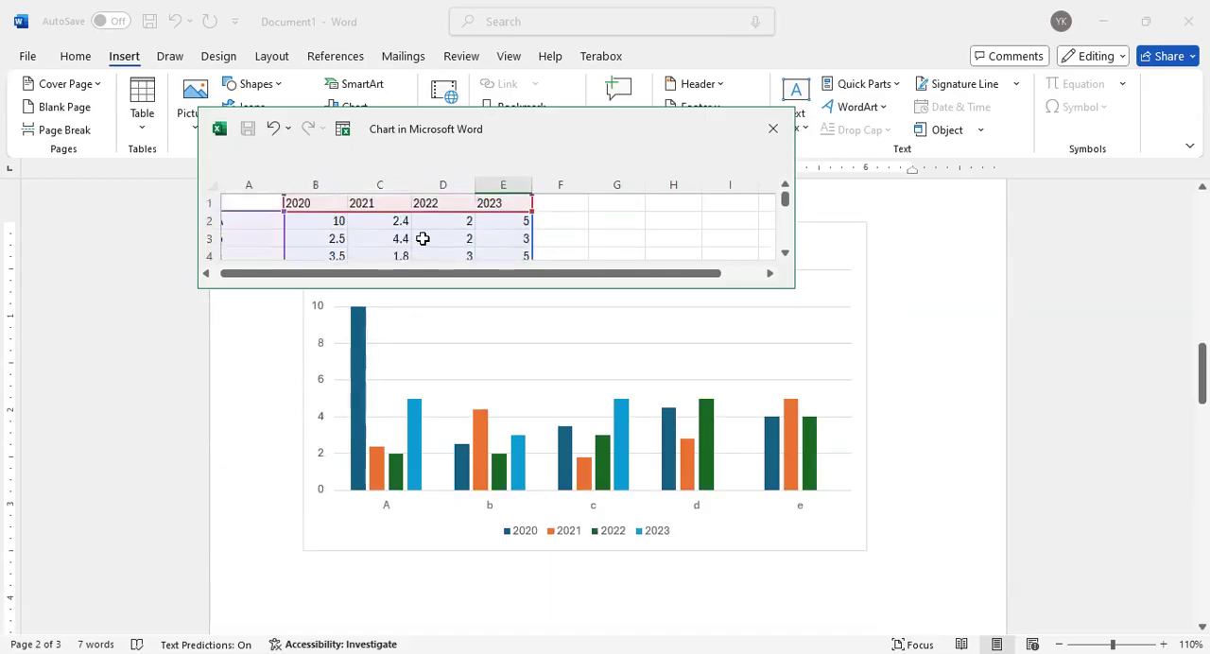
pyautogui.click(775, 132)
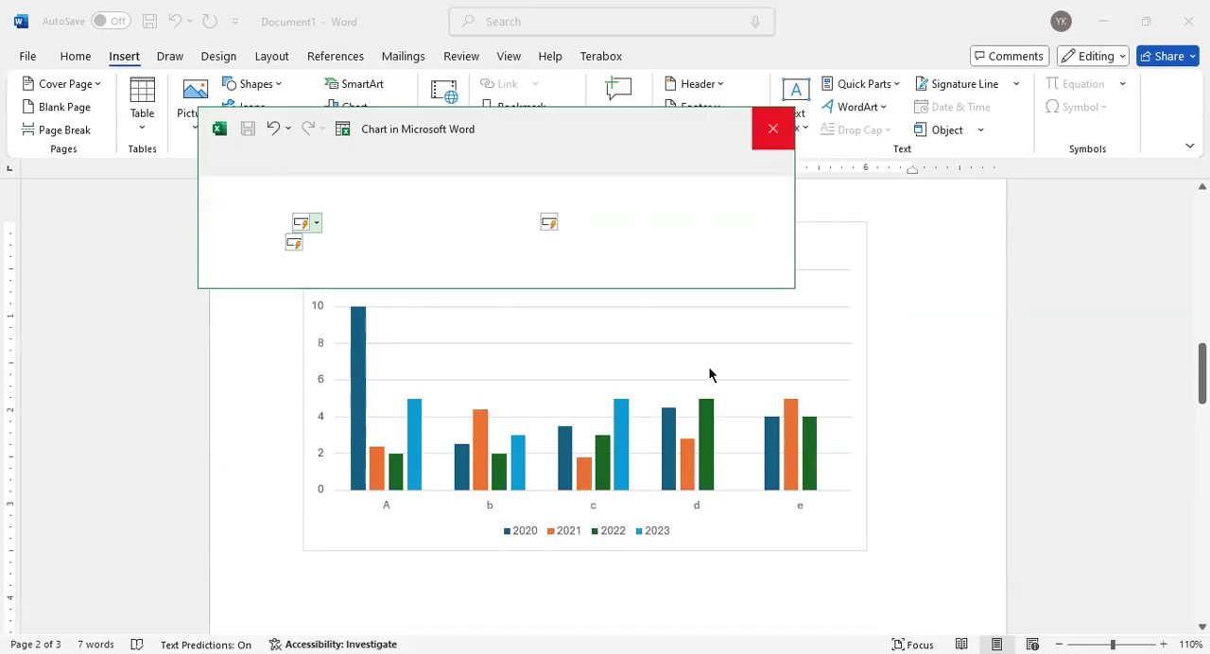
# Shrink the chart from its lower-right corner to about 5.7 inches wide and deselect it
pyautogui.click(866, 550)
pyautogui.moveTo(865, 550); pyautogui.dragTo(677, 457)
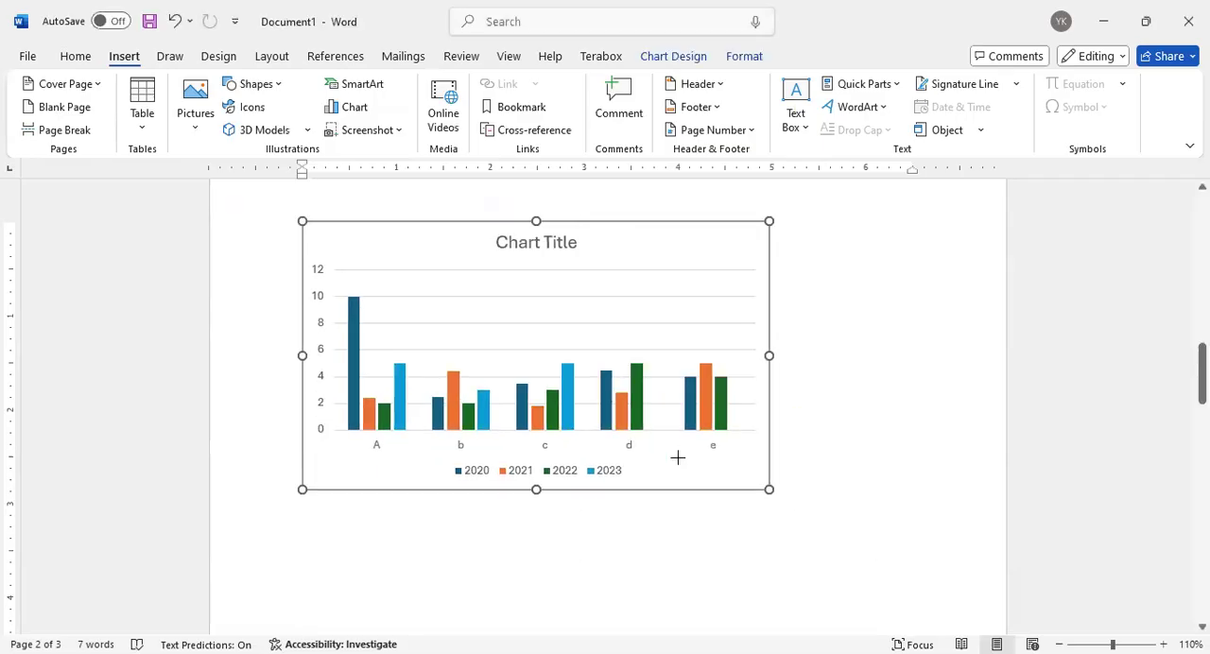
pyautogui.moveTo(768, 489); pyautogui.dragTo(842, 515)
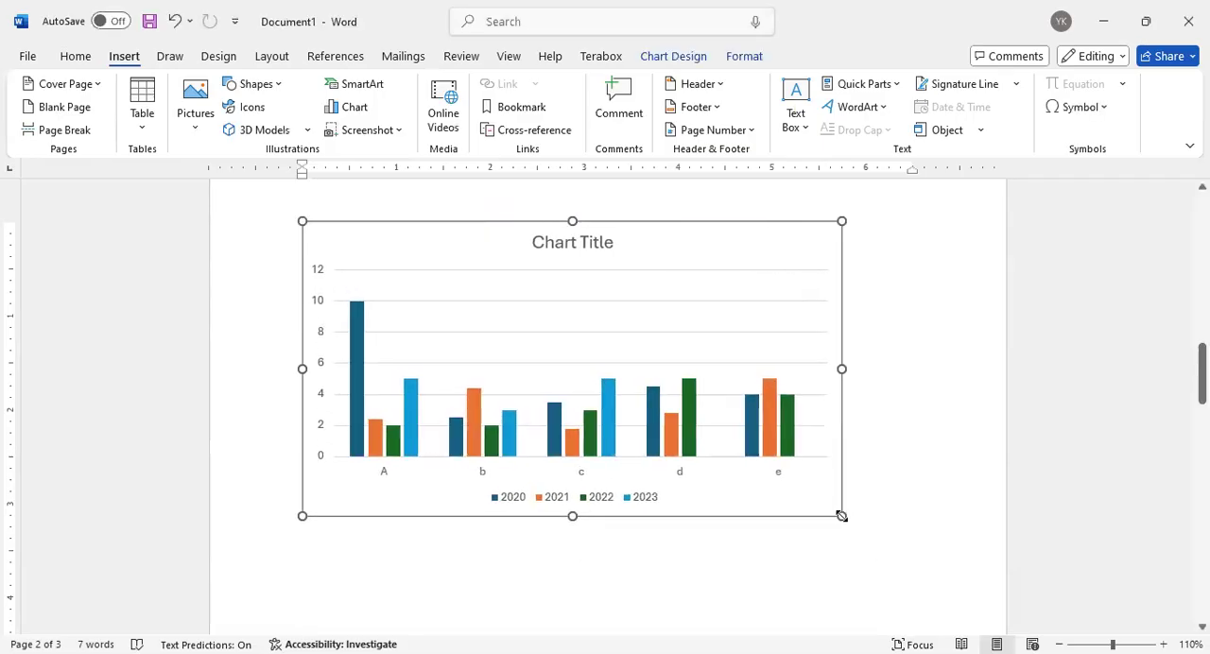
pyautogui.click(881, 413)
pyautogui.scroll(5, 642, 374)
pyautogui.scroll(-5, 639, 352)
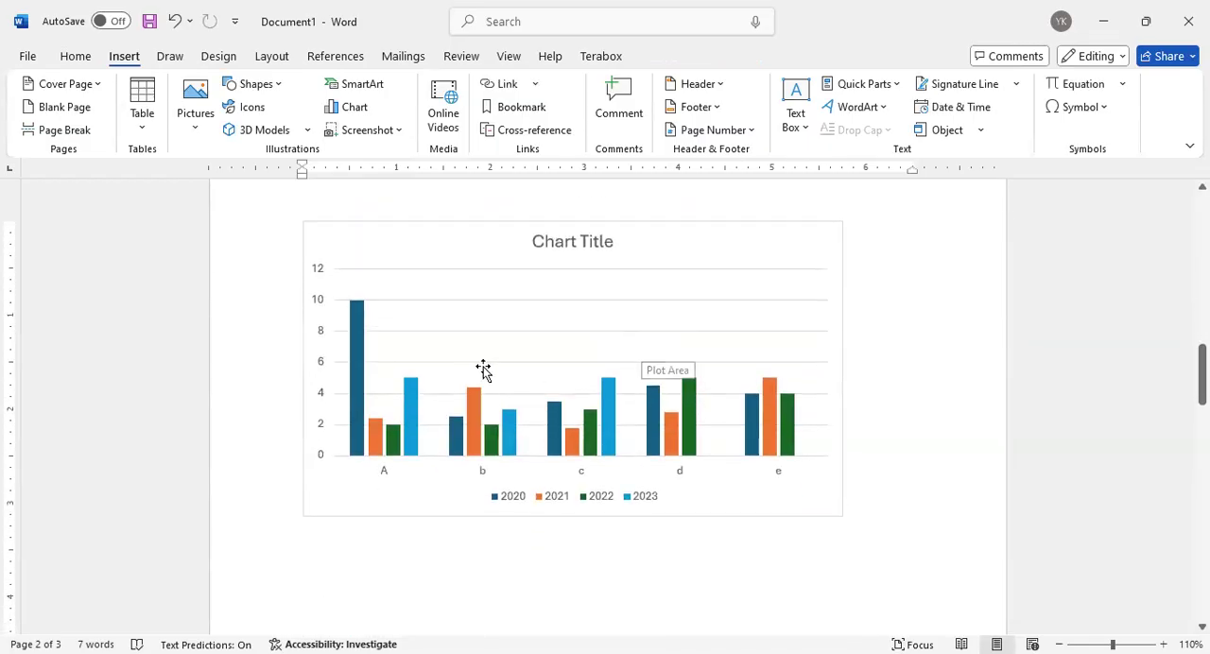
# Reopen the chart's data for editing, set category A's 2020 value to 6, and close the data sheet
pyautogui.moveTo(362, 328)
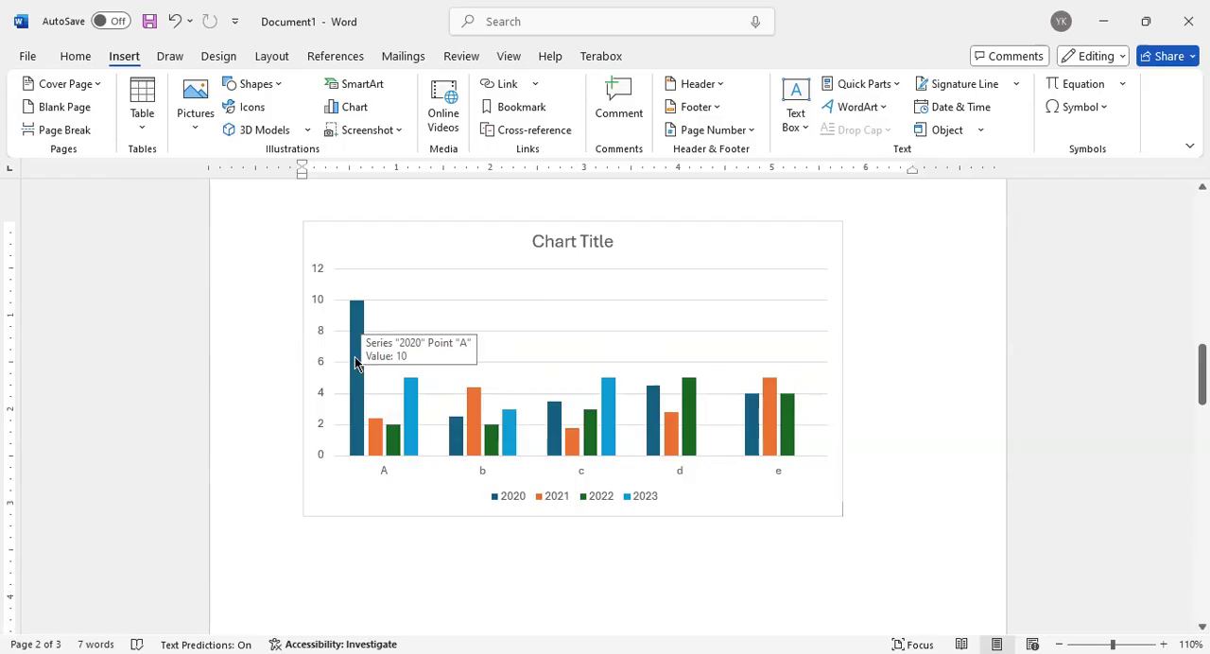
pyautogui.click(659, 266)
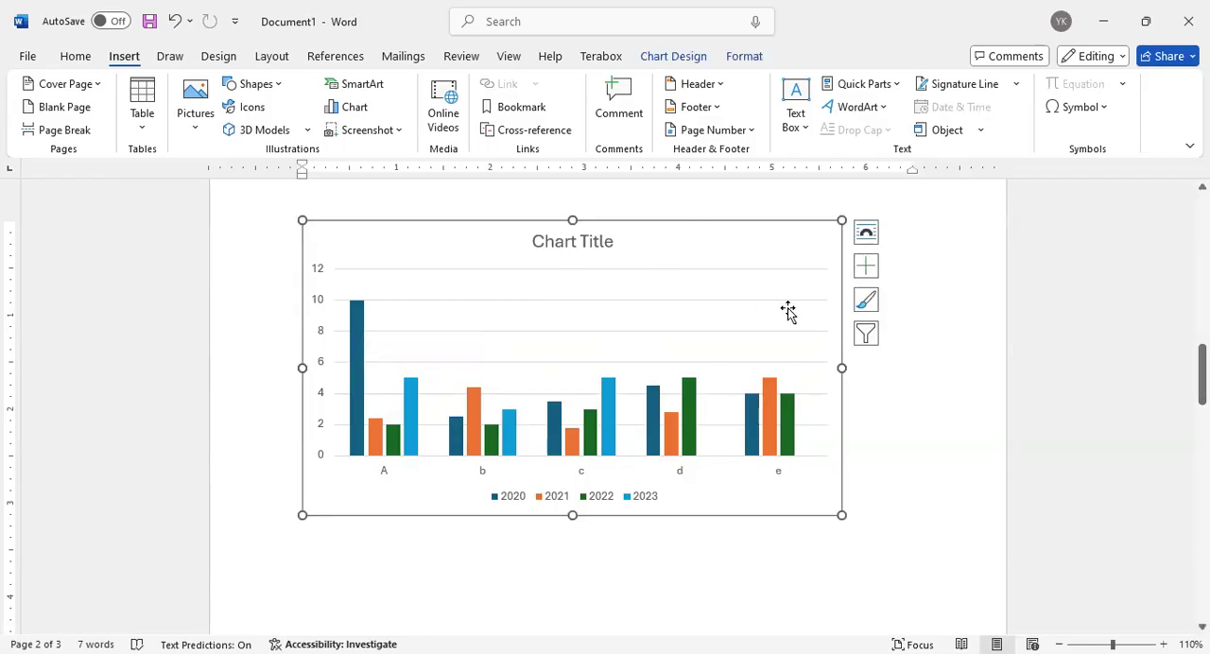
pyautogui.click(867, 303)
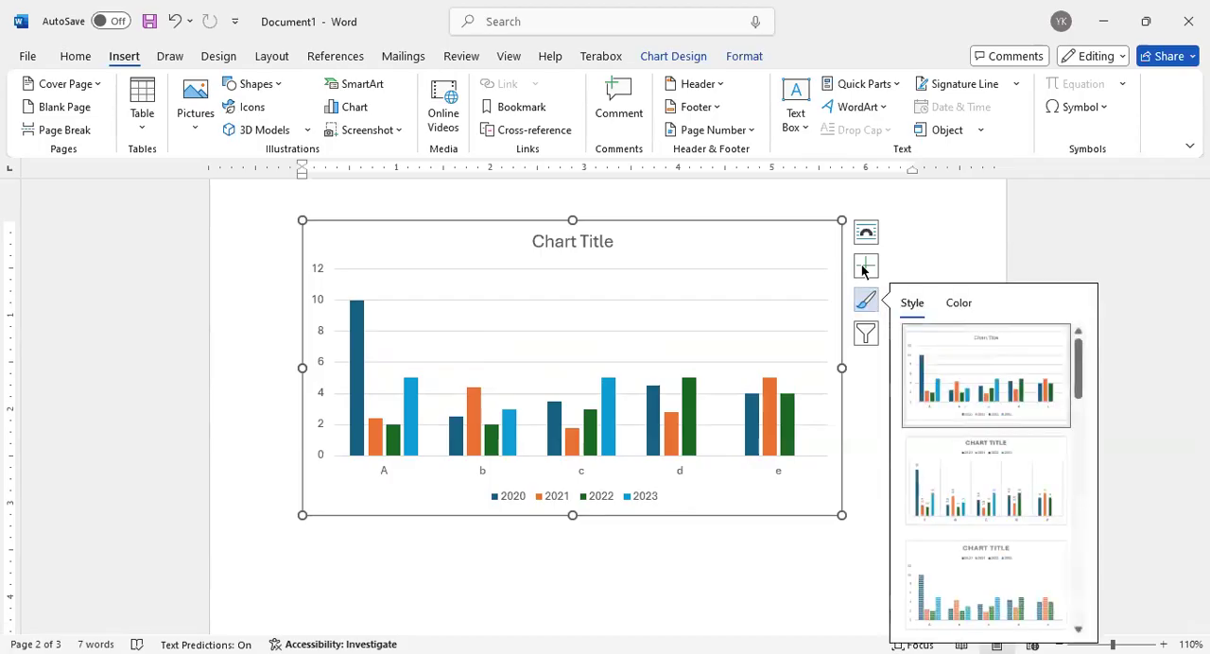
pyautogui.rightClick(782, 281)
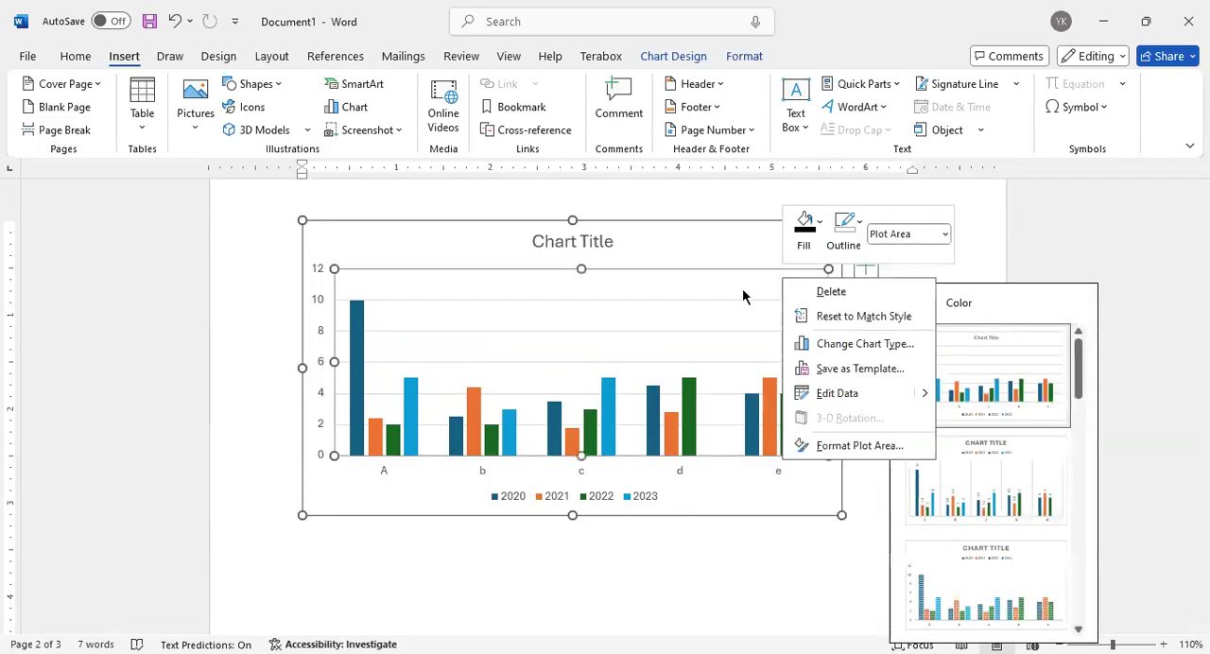
pyautogui.rightClick(744, 295)
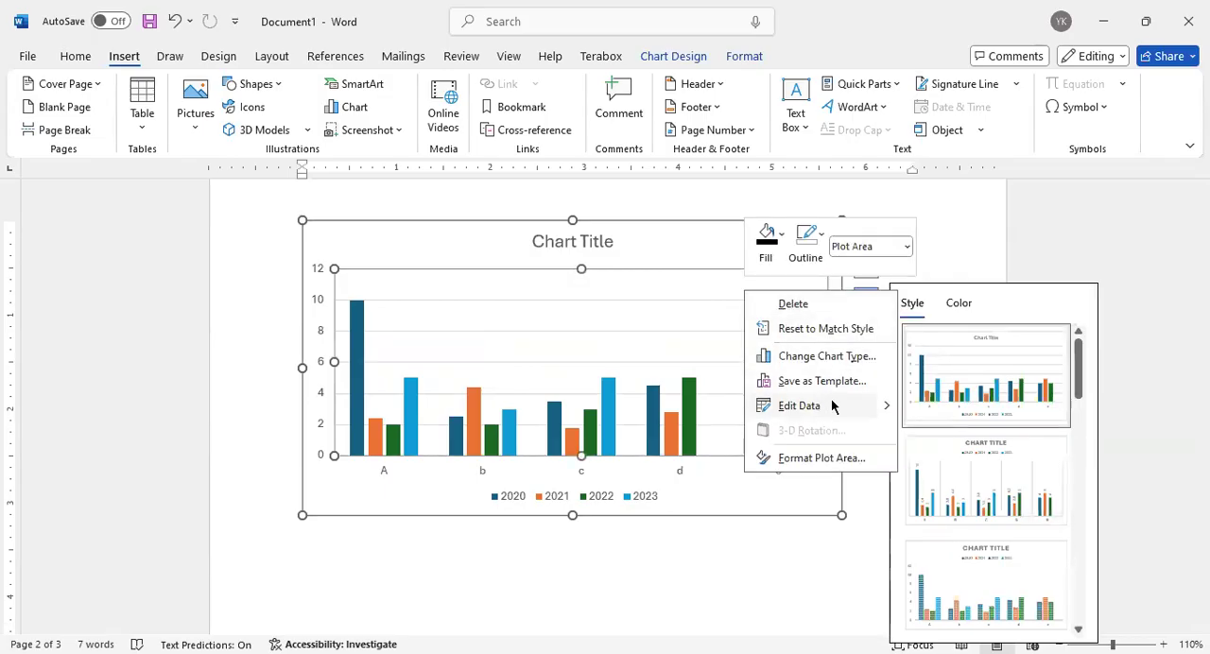
pyautogui.click(831, 402)
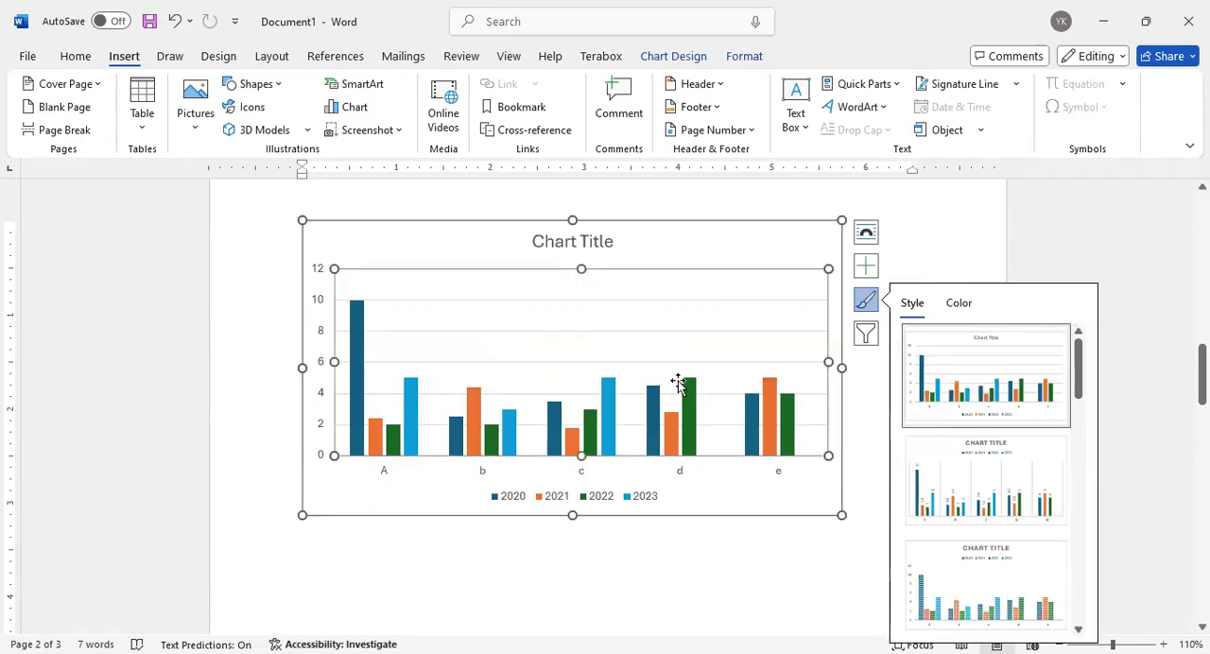
pyautogui.click(398, 140)
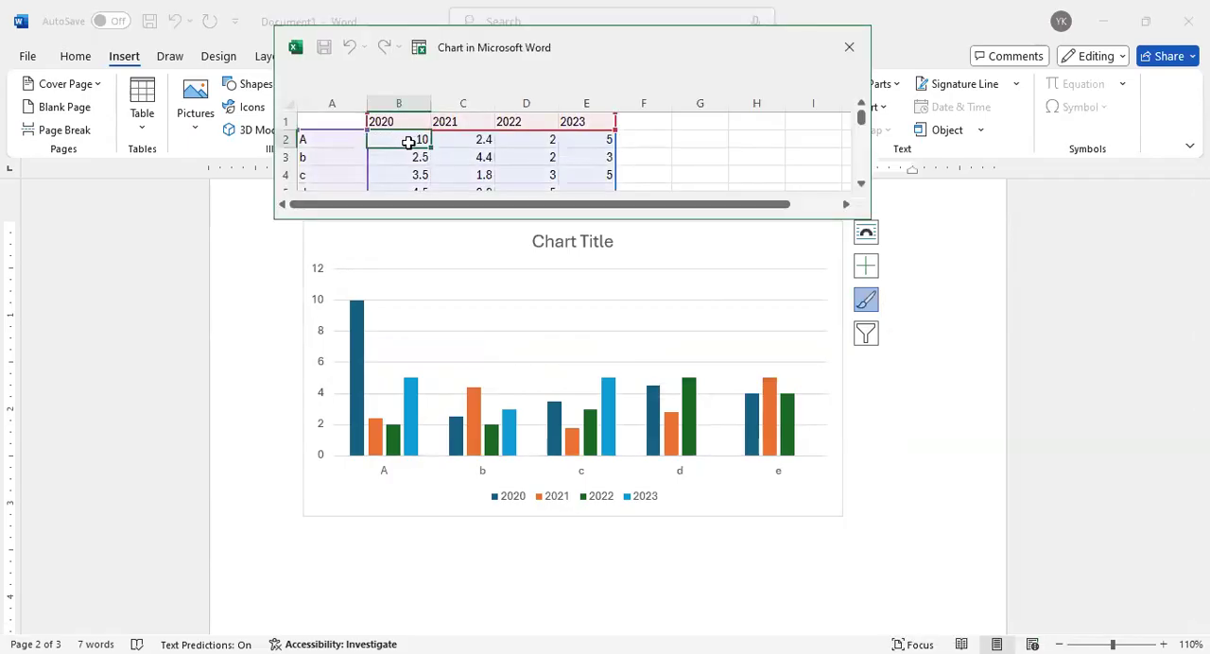
pyautogui.write('6')
pyautogui.press('Return')
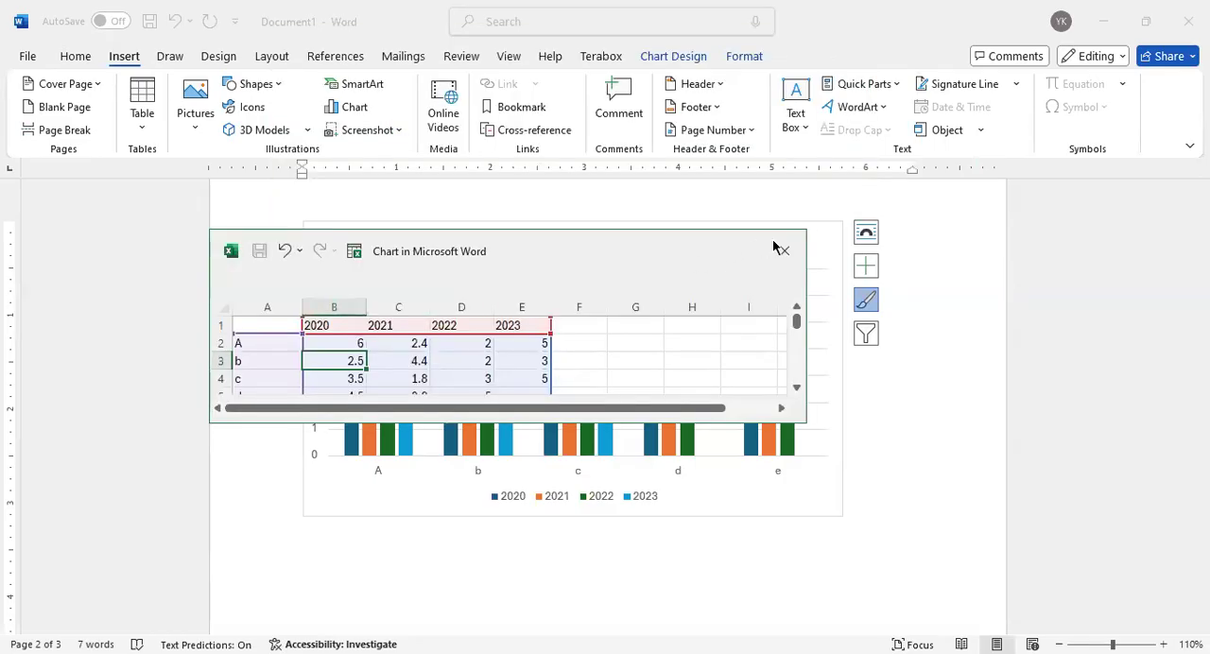
pyautogui.click(780, 249)
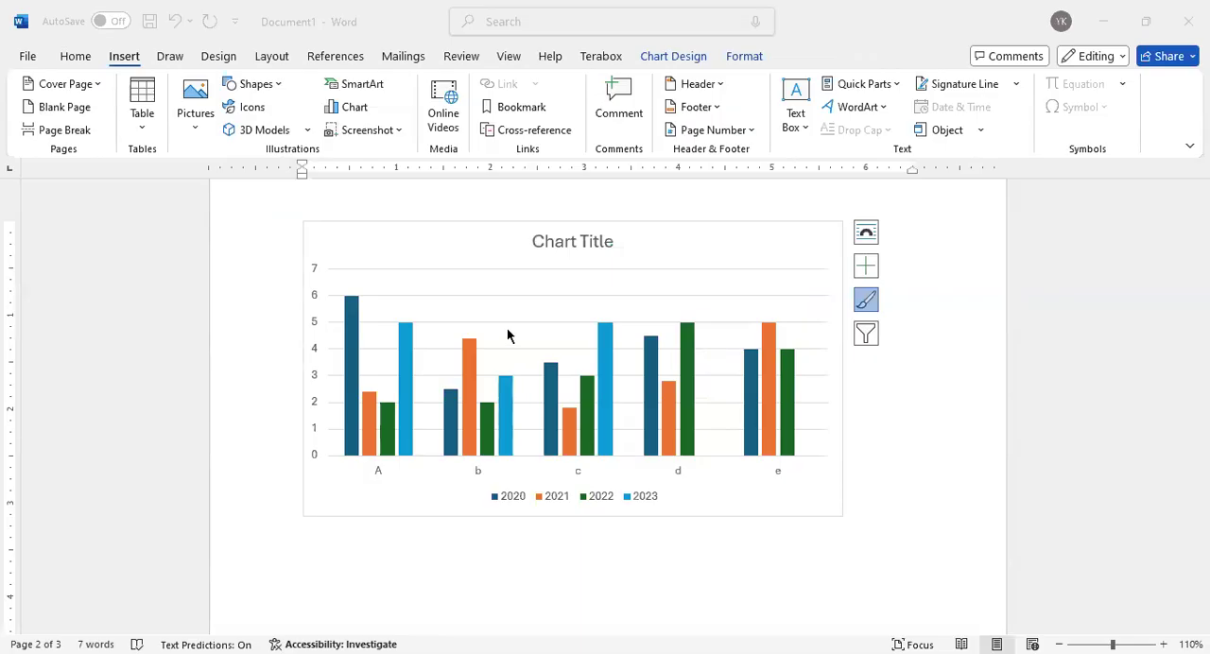
pyautogui.scroll(5, 508, 336)
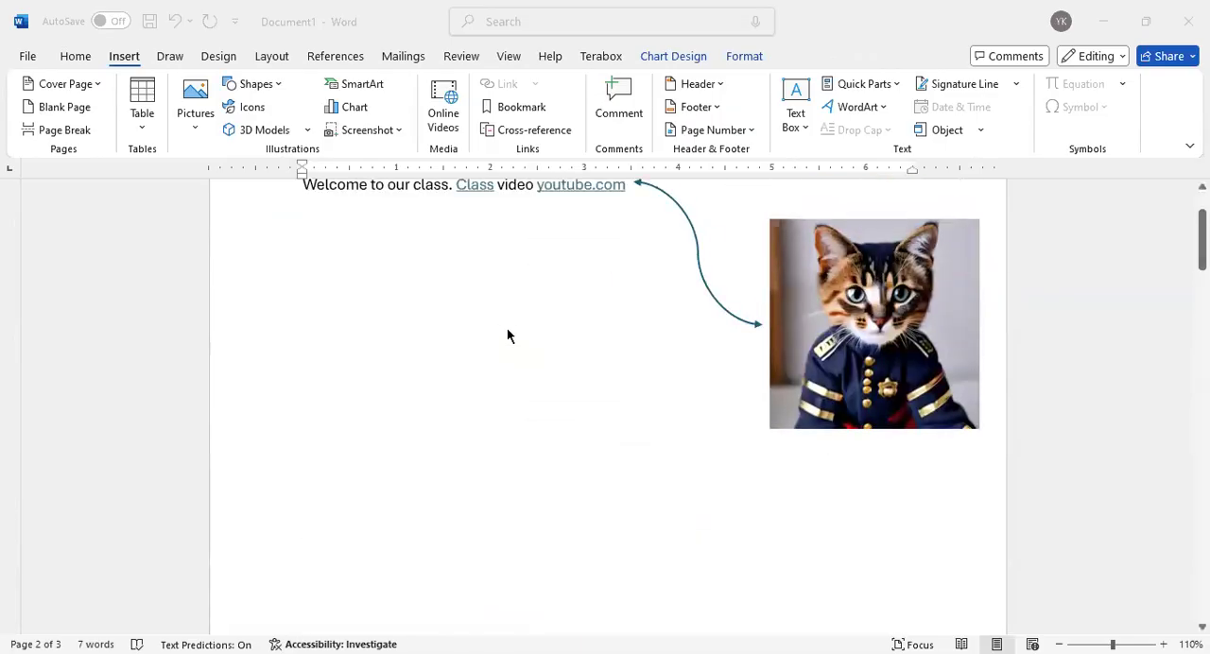
pyautogui.scroll(2, 506, 335)
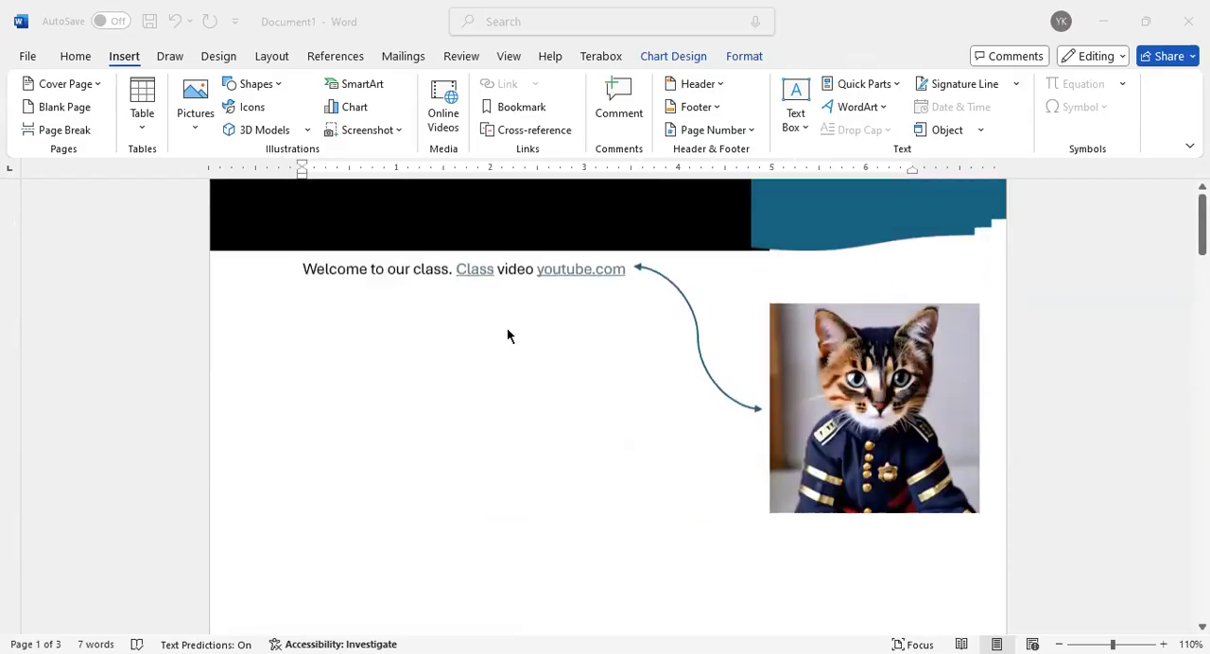
pyautogui.scroll(-2, 507, 330)
pyautogui.scroll(2, 508, 330)
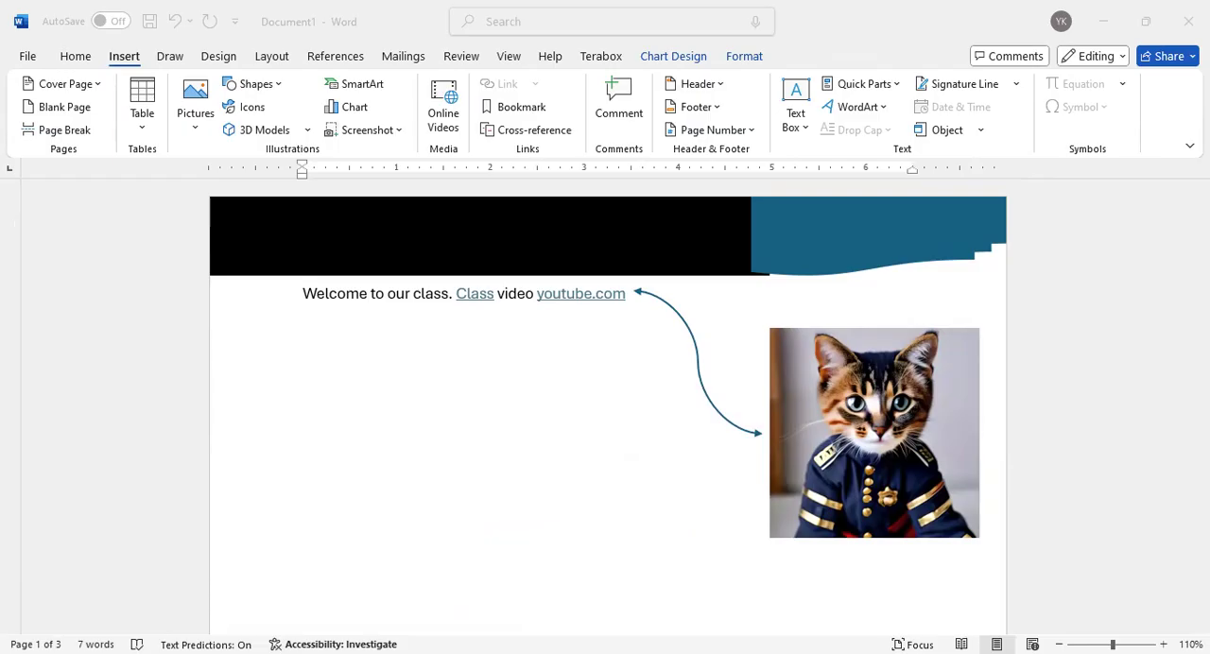
pyautogui.click(381, 428)
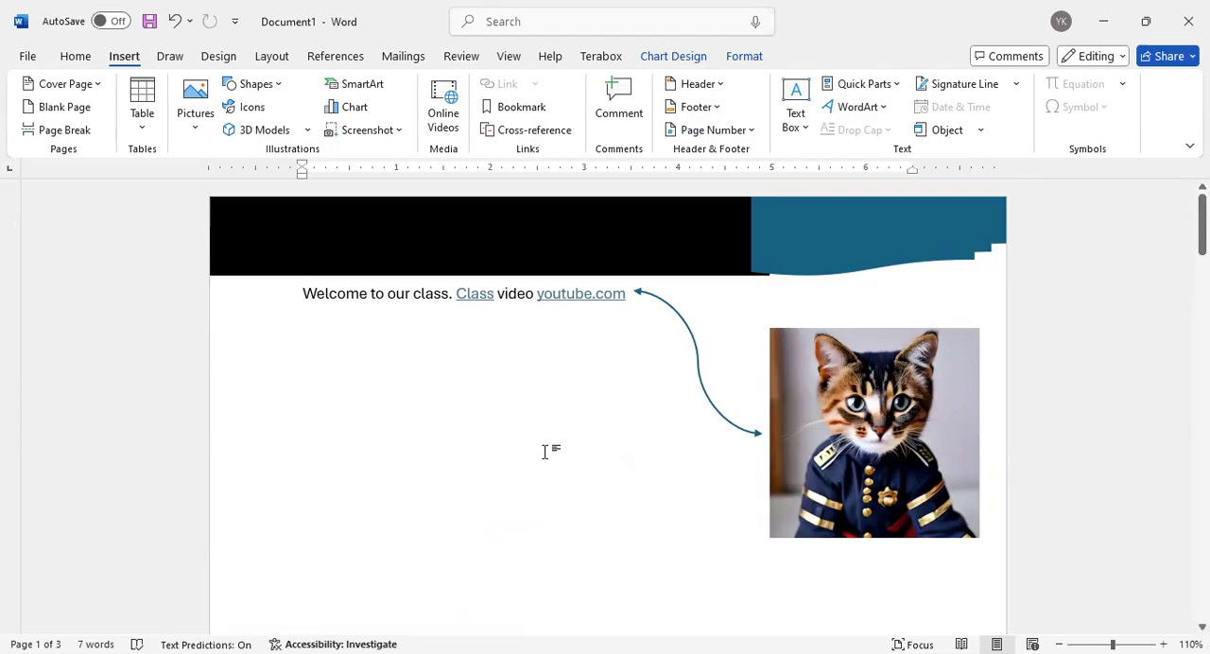
# Set up saving the document to OneDrive under the name abcd in PDF format
pyautogui.click(27, 57)
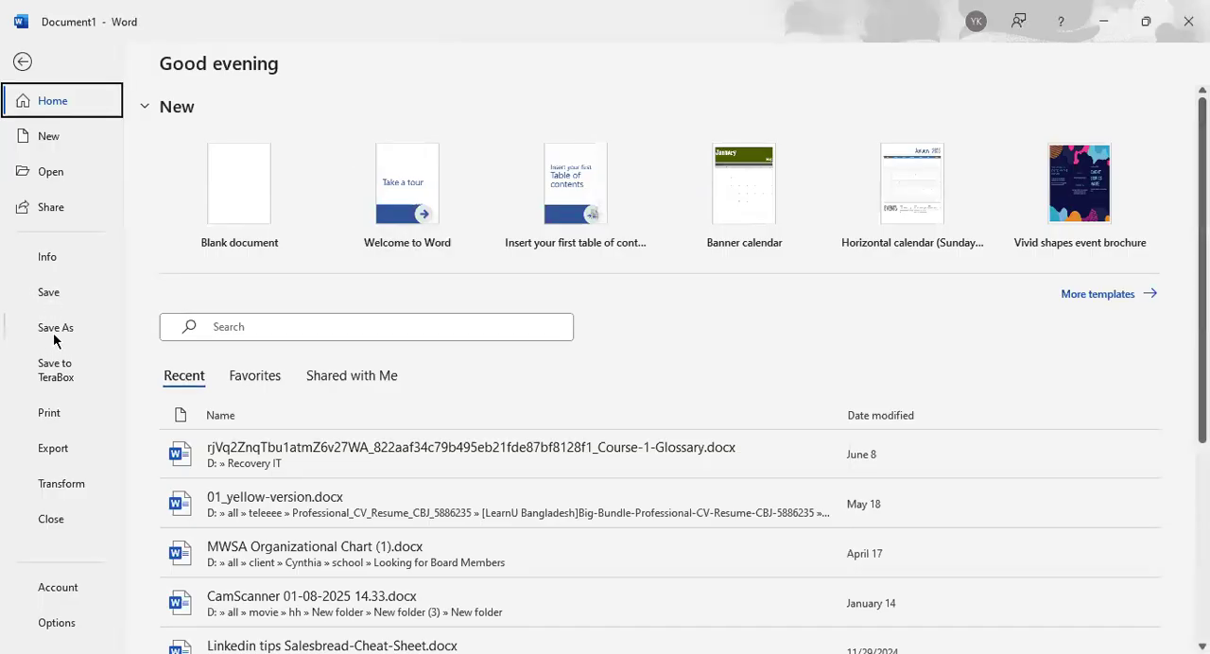
pyautogui.click(36, 332)
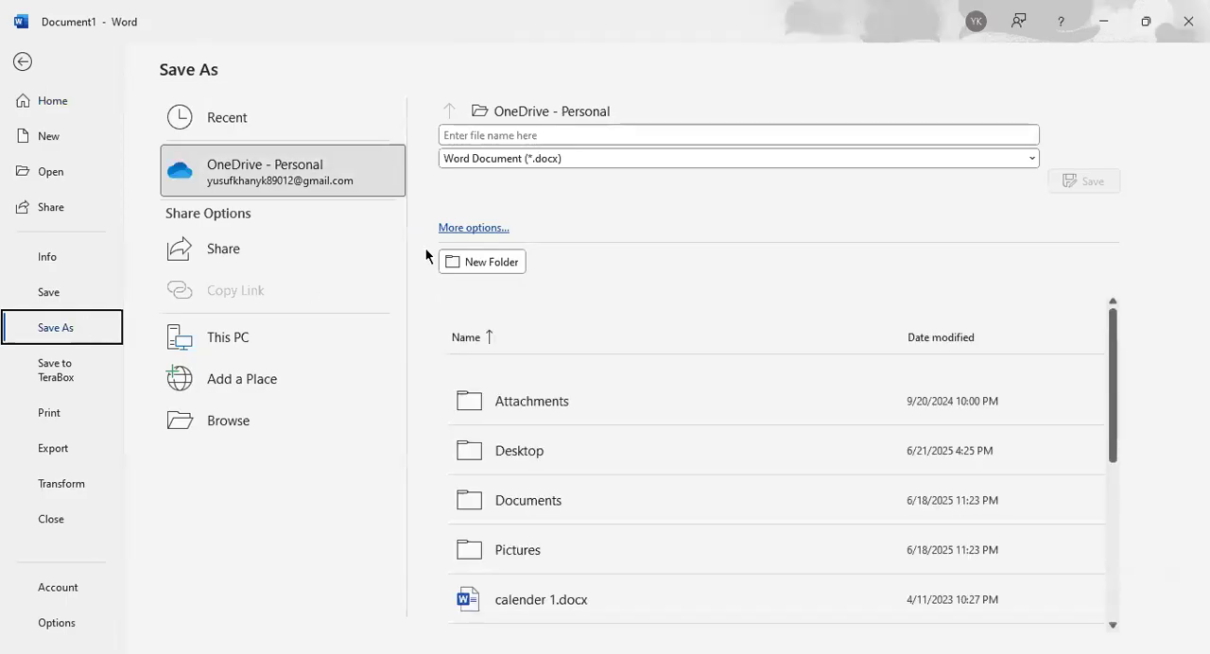
pyautogui.click(492, 130)
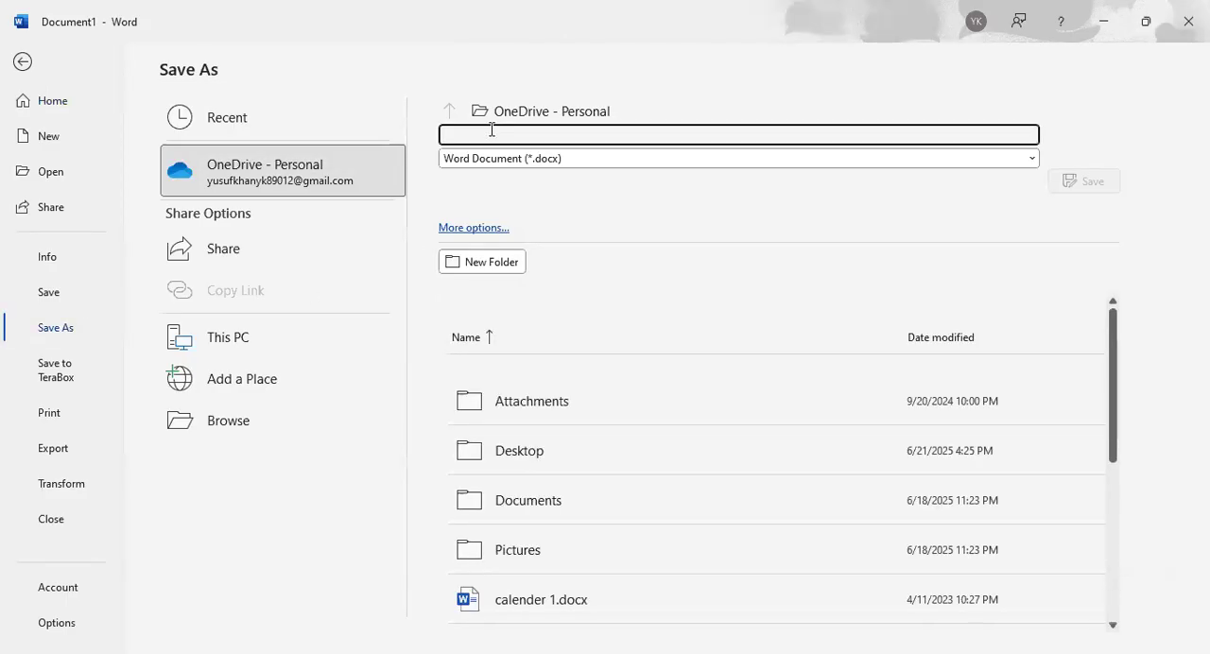
pyautogui.write('abcd')
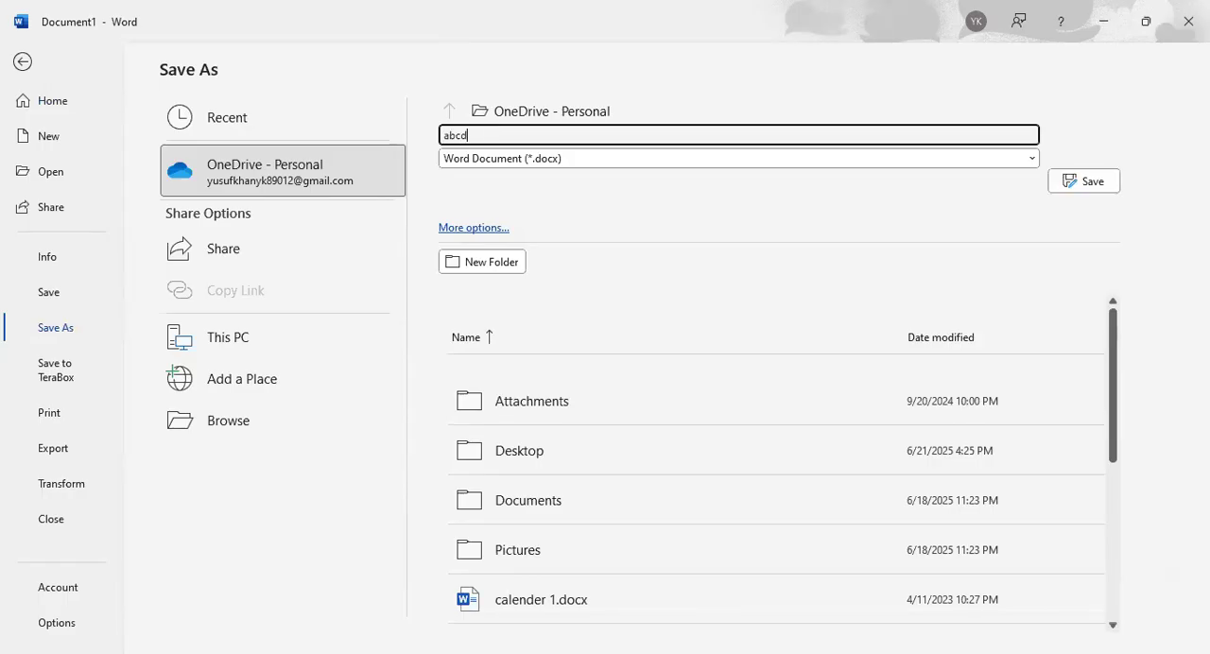
pyautogui.click(579, 161)
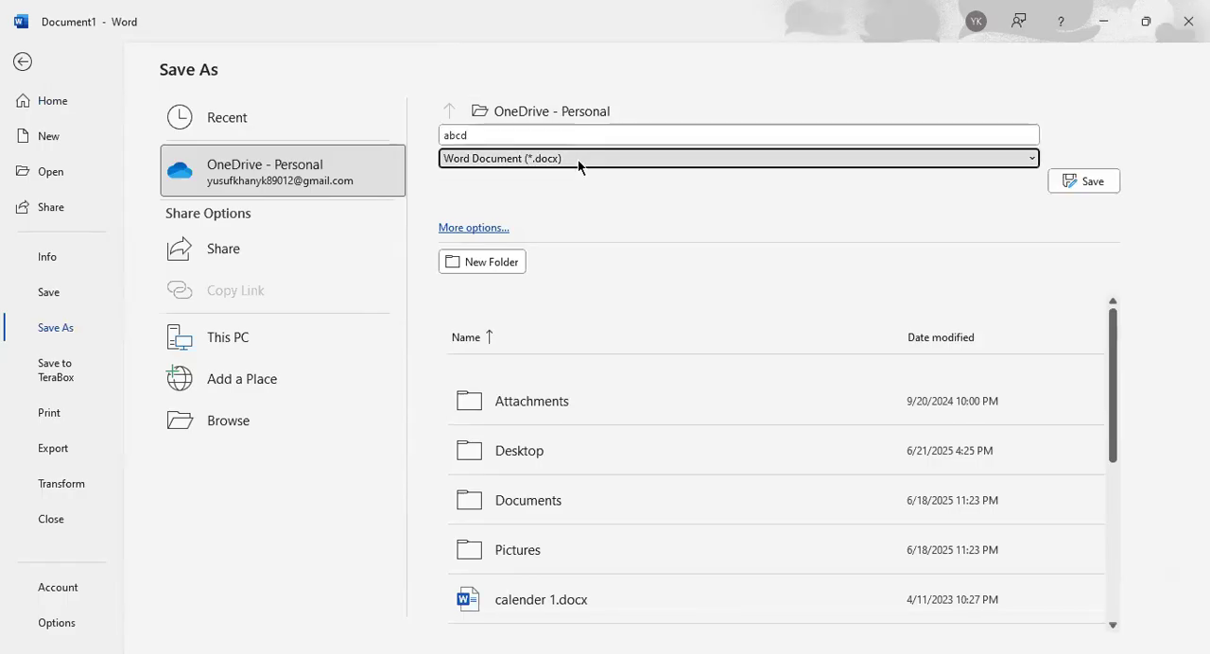
pyautogui.click(577, 160)
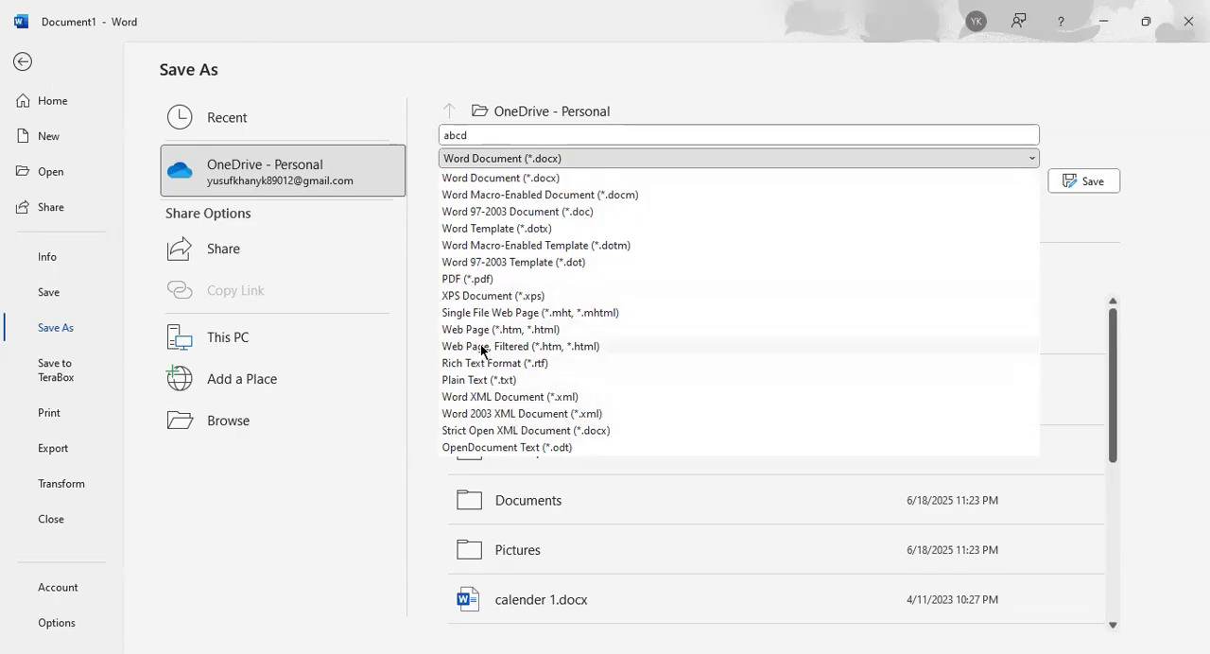
pyautogui.click(501, 280)
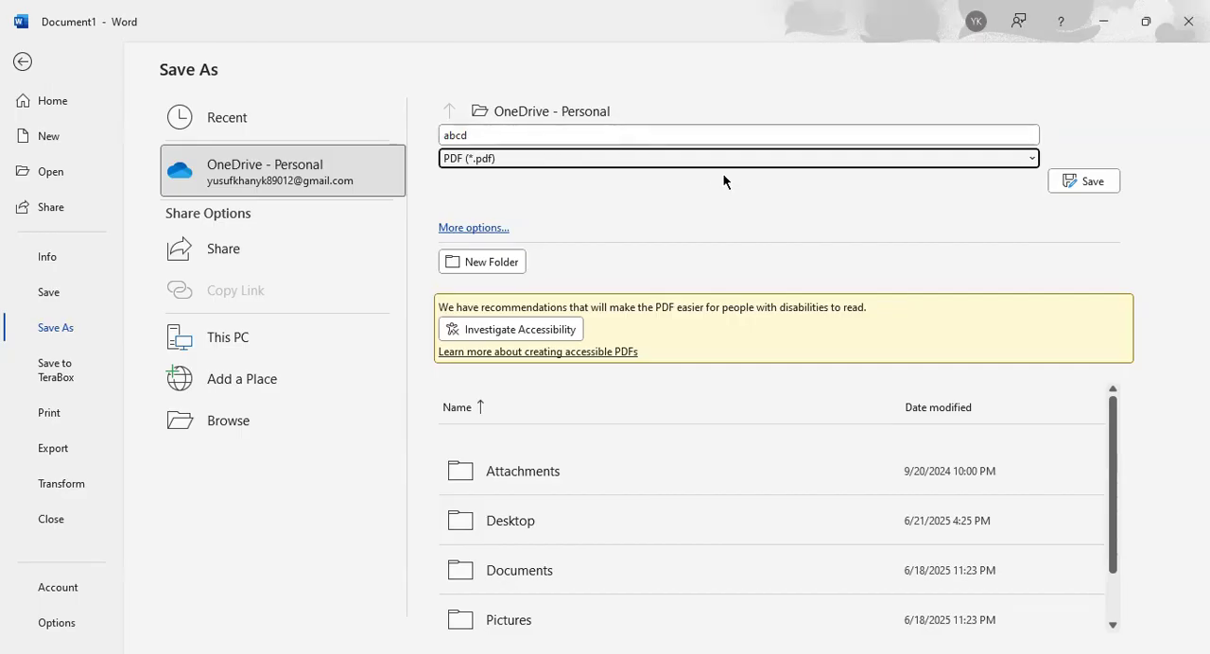
# Check the file types offered in the full Save As dialog, cancel the save and return to the document
pyautogui.click(531, 110)
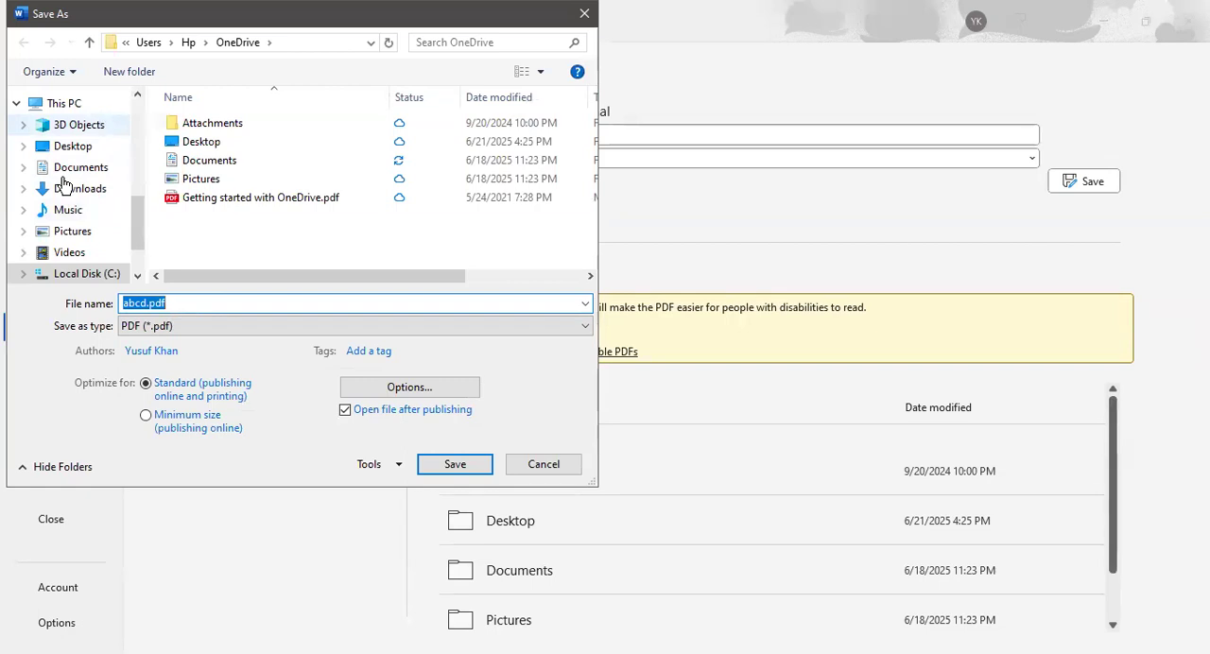
pyautogui.click(163, 327)
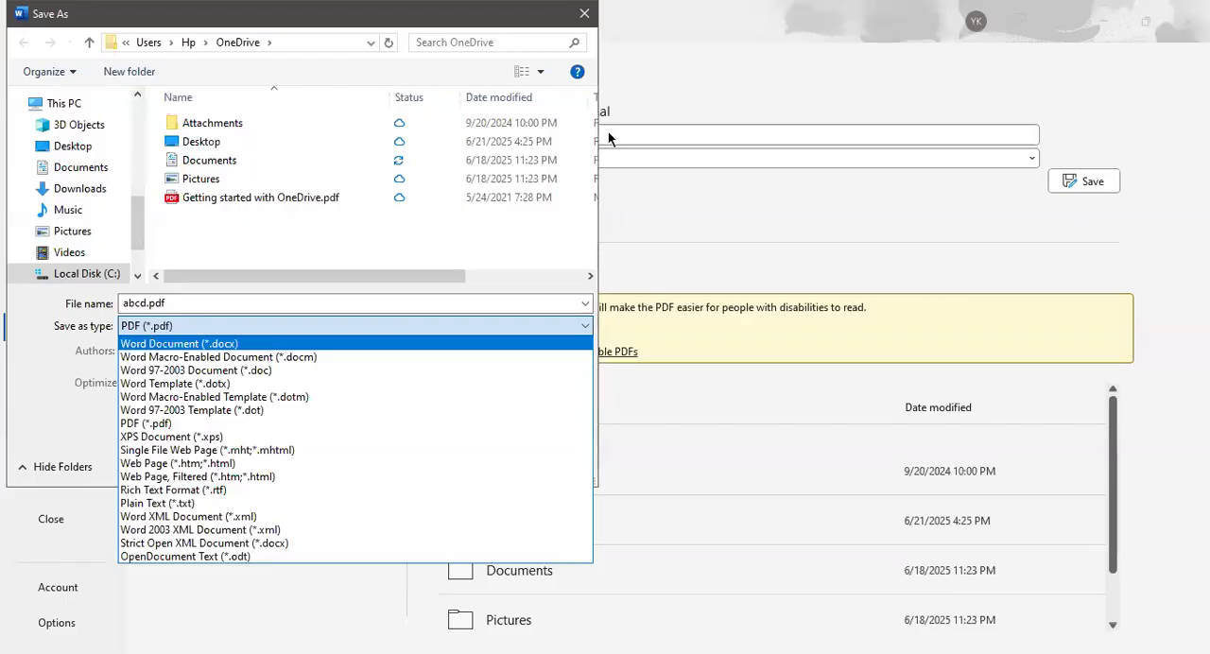
pyautogui.click(583, 15)
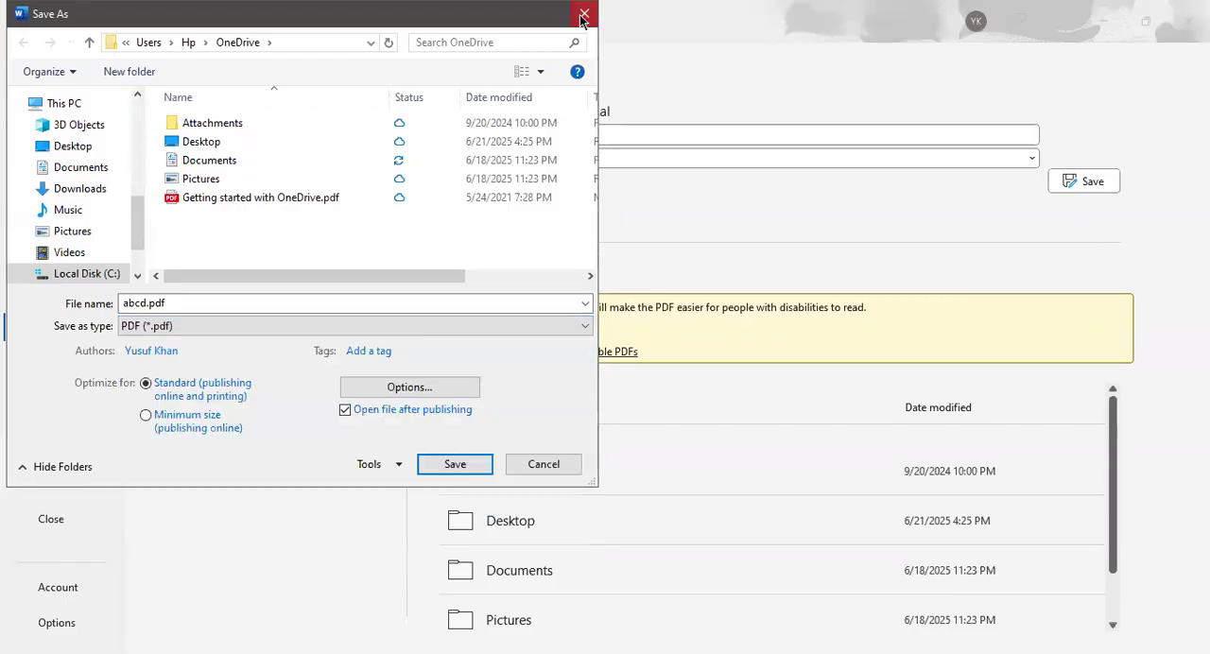
pyautogui.click(28, 64)
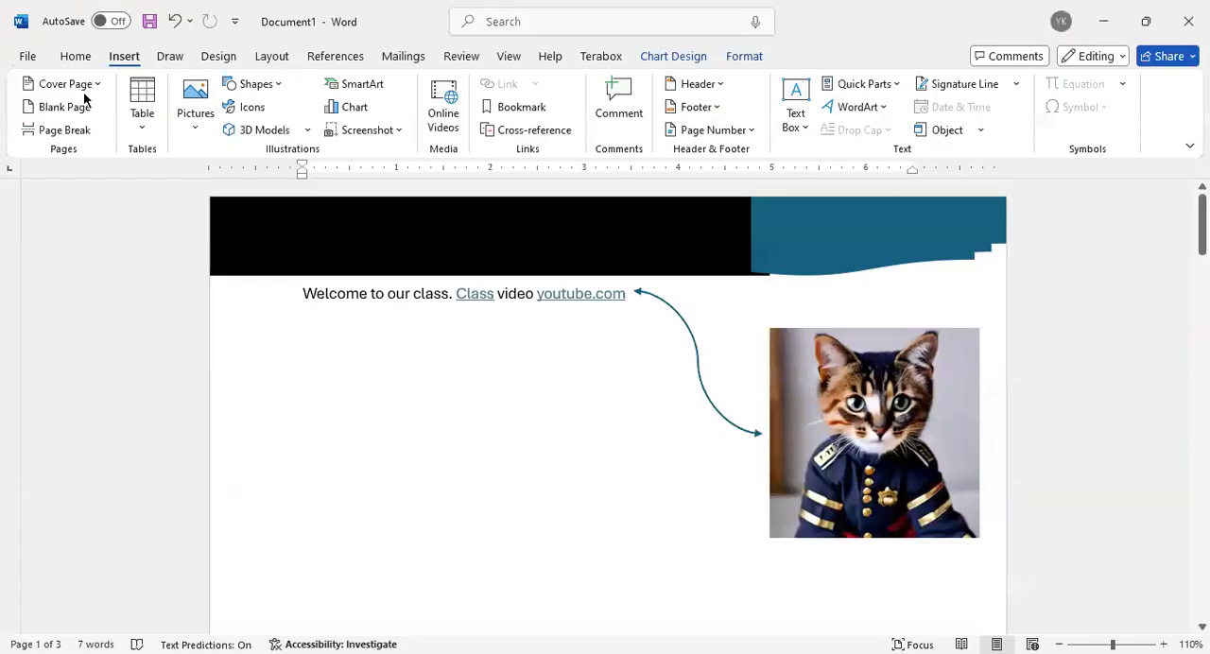
# Place the cursor after the word Welcome and browse the available fonts without applying one
pyautogui.click(330, 296)
pyautogui.moveTo(306, 294); pyautogui.dragTo(368, 302)
pyautogui.click(368, 299)
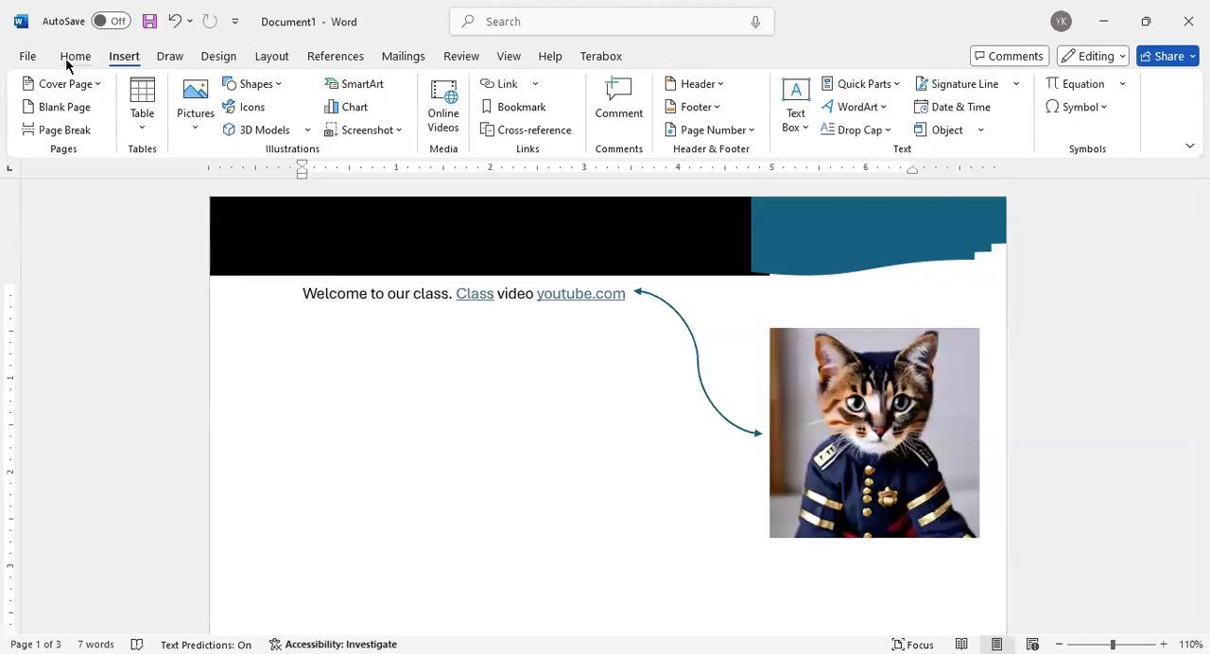
pyautogui.click(75, 56)
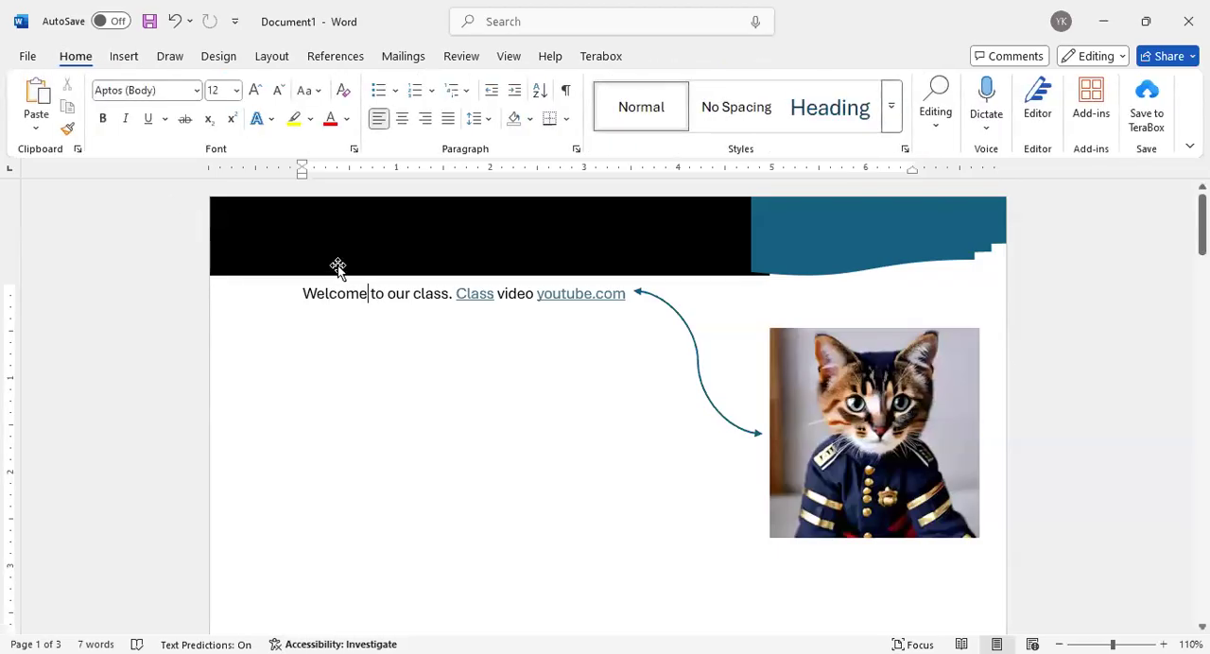
pyautogui.click(199, 92)
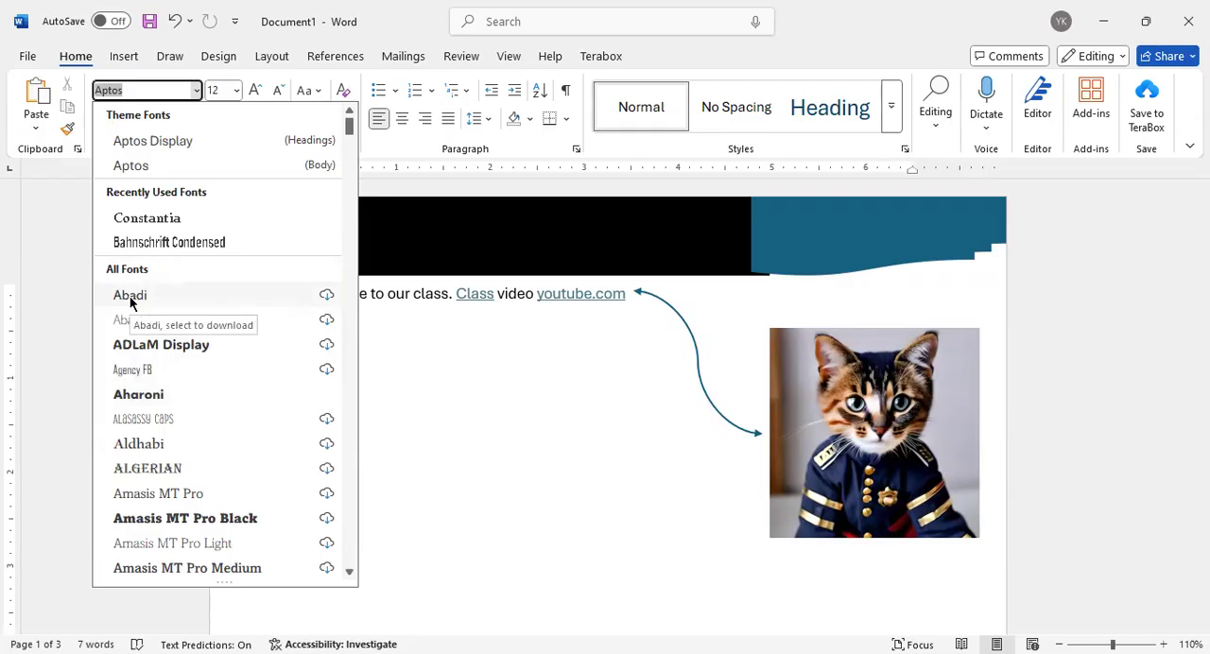
pyautogui.scroll(-6, 178, 476)
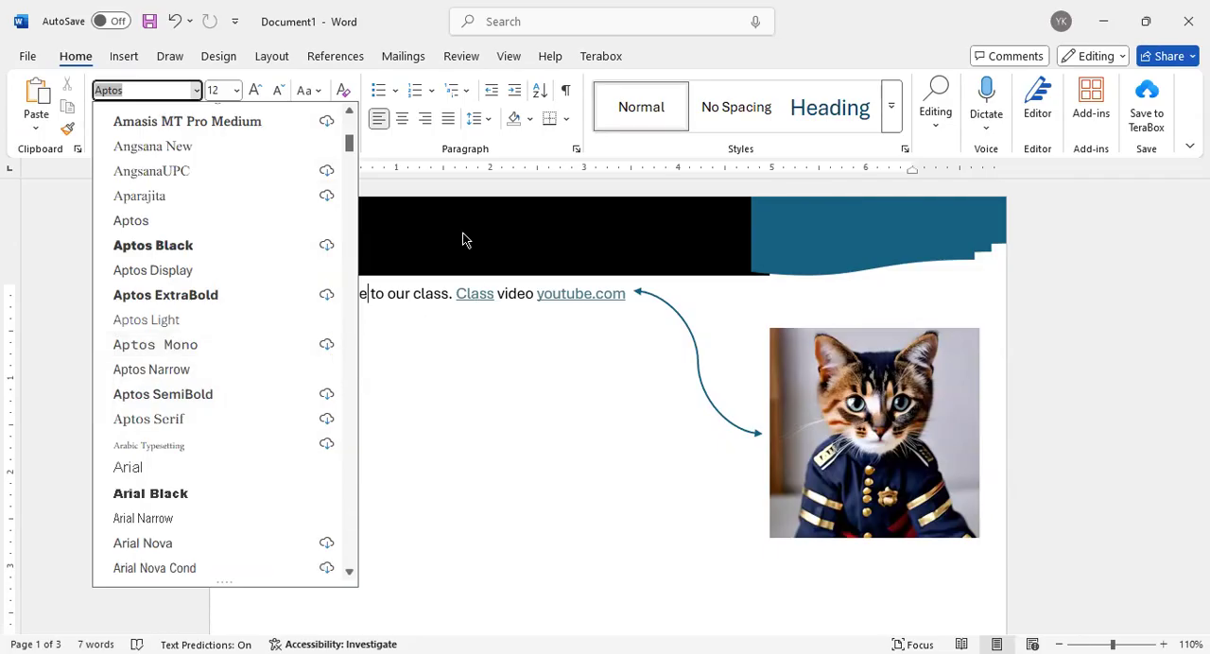
pyautogui.click(420, 293)
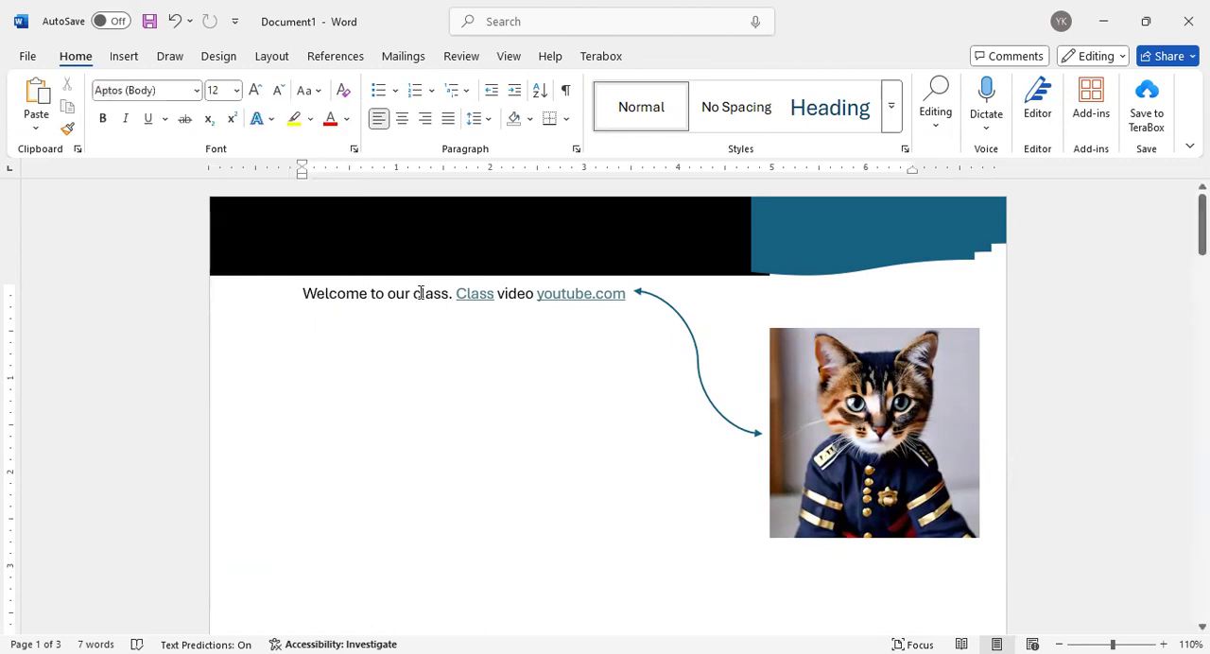
pyautogui.click(27, 56)
pyautogui.click(62, 327)
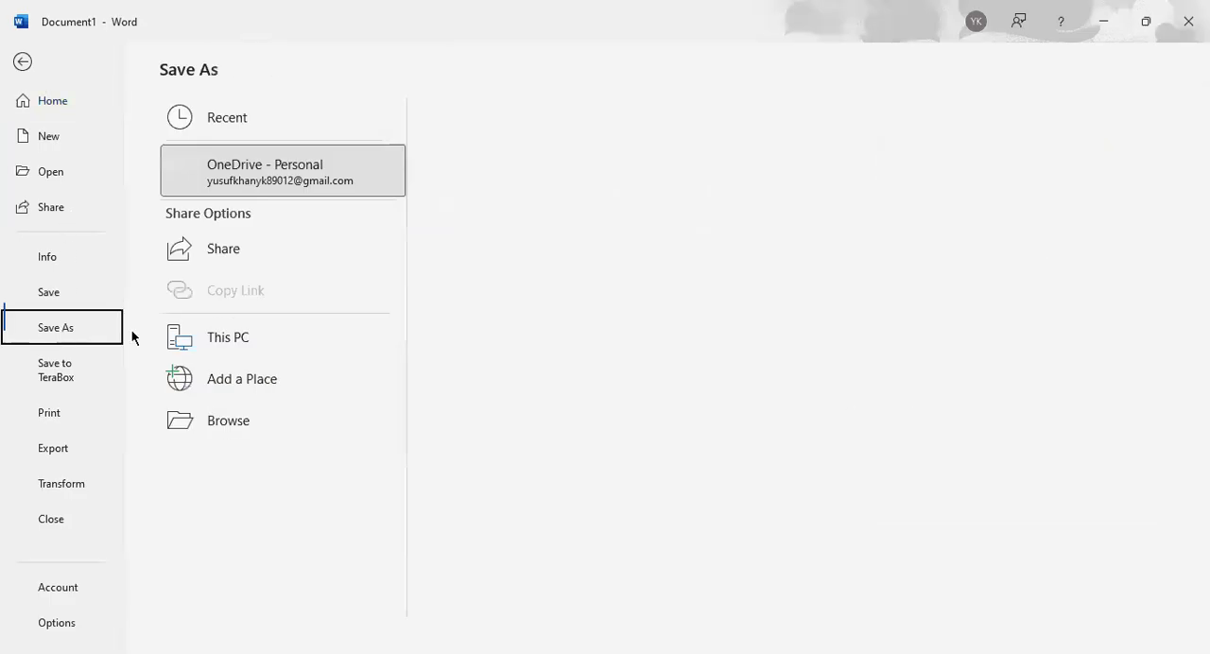
pyautogui.click(40, 63)
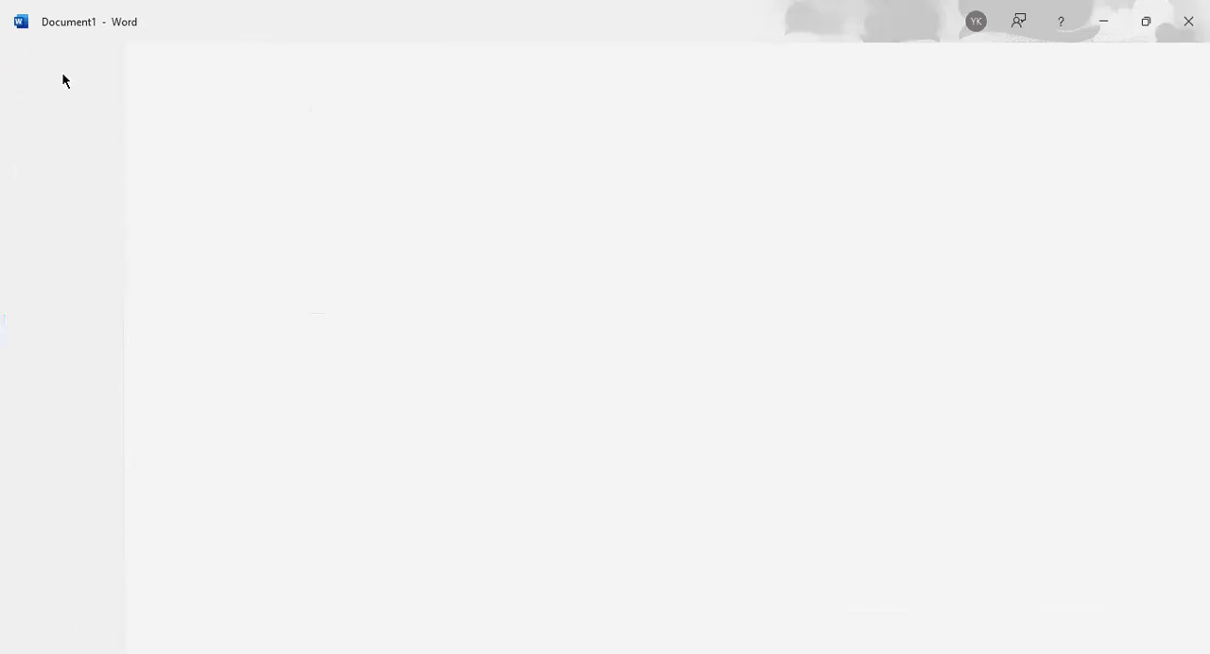
# Review the theme, recently used and downloadable fonts again, keeping the current font
pyautogui.click(179, 88)
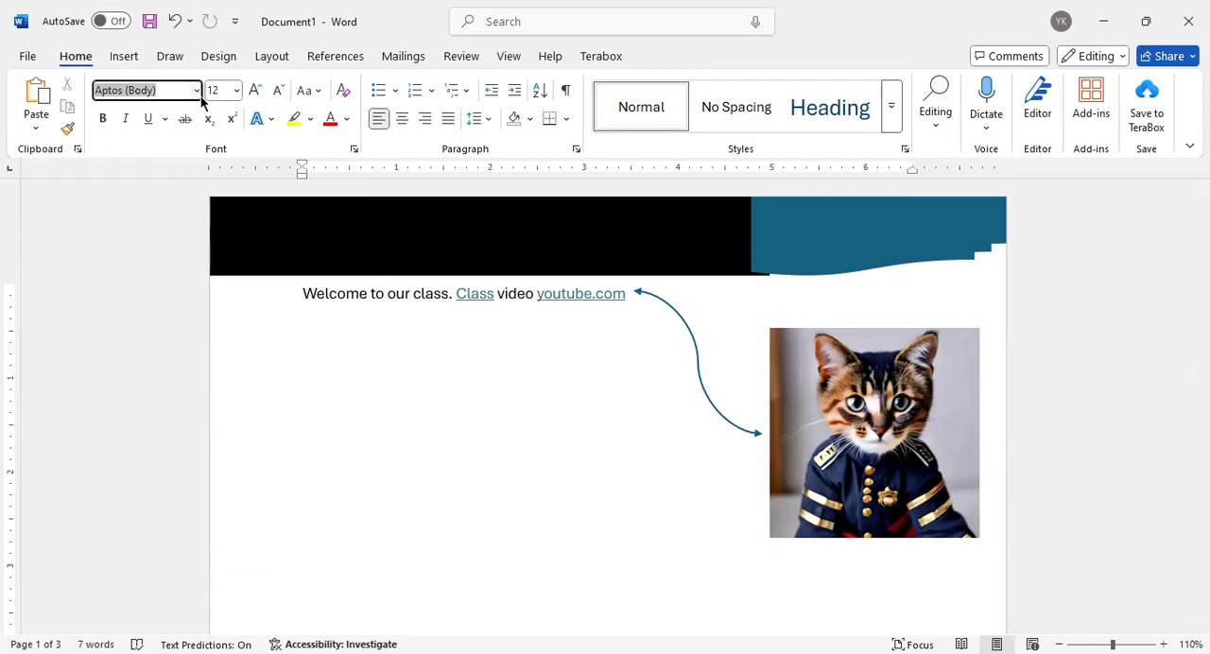
pyautogui.click(197, 90)
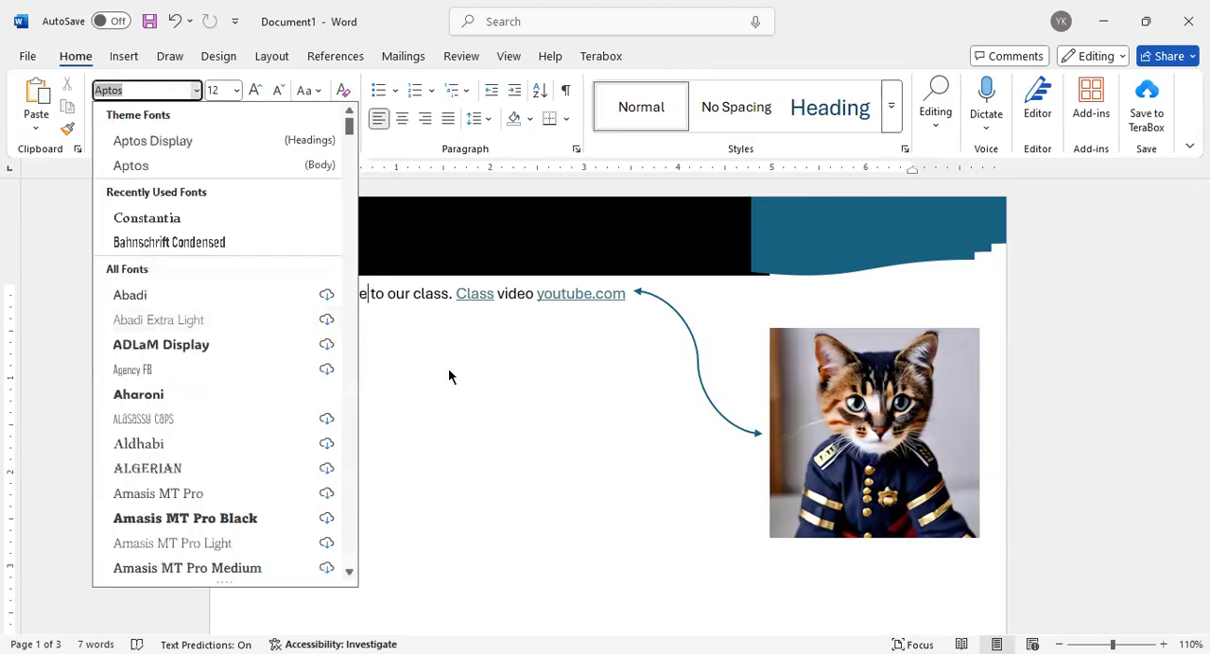
pyautogui.click(419, 297)
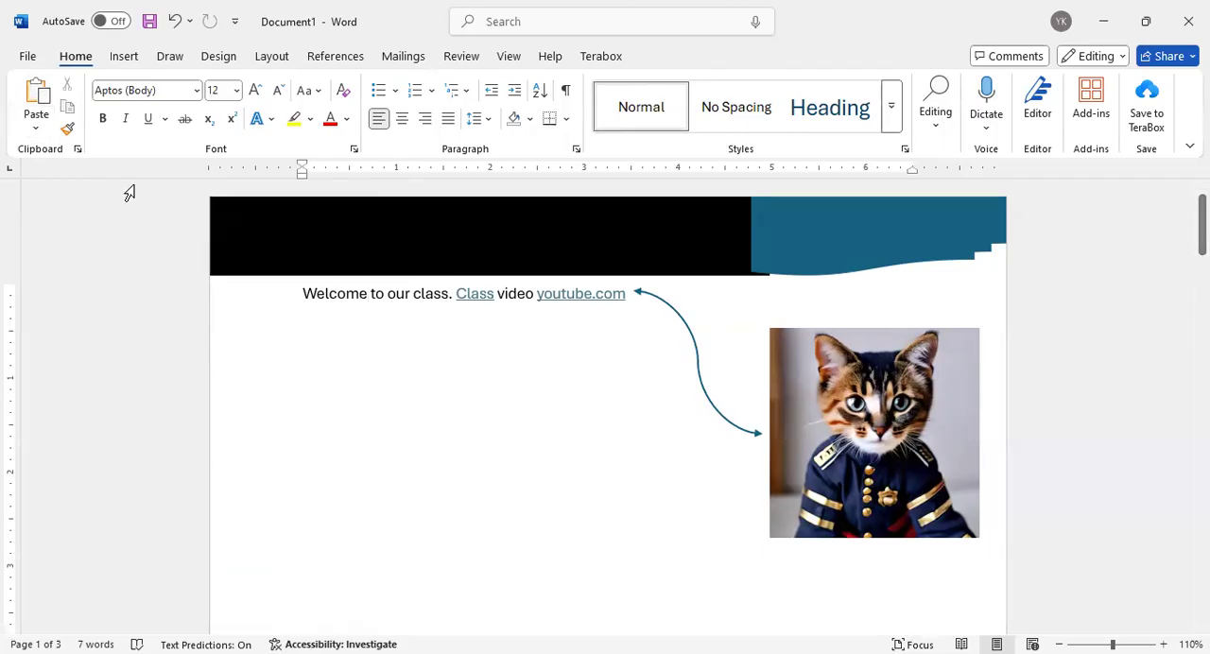
pyautogui.click(196, 90)
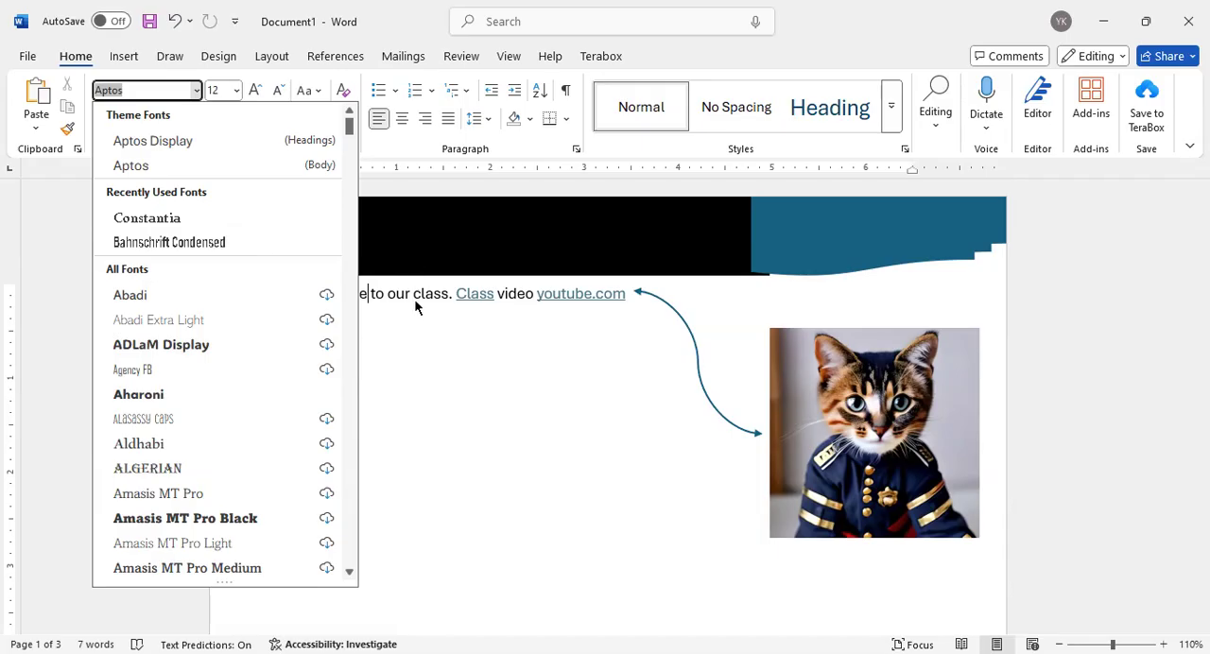
pyautogui.press('Escape')
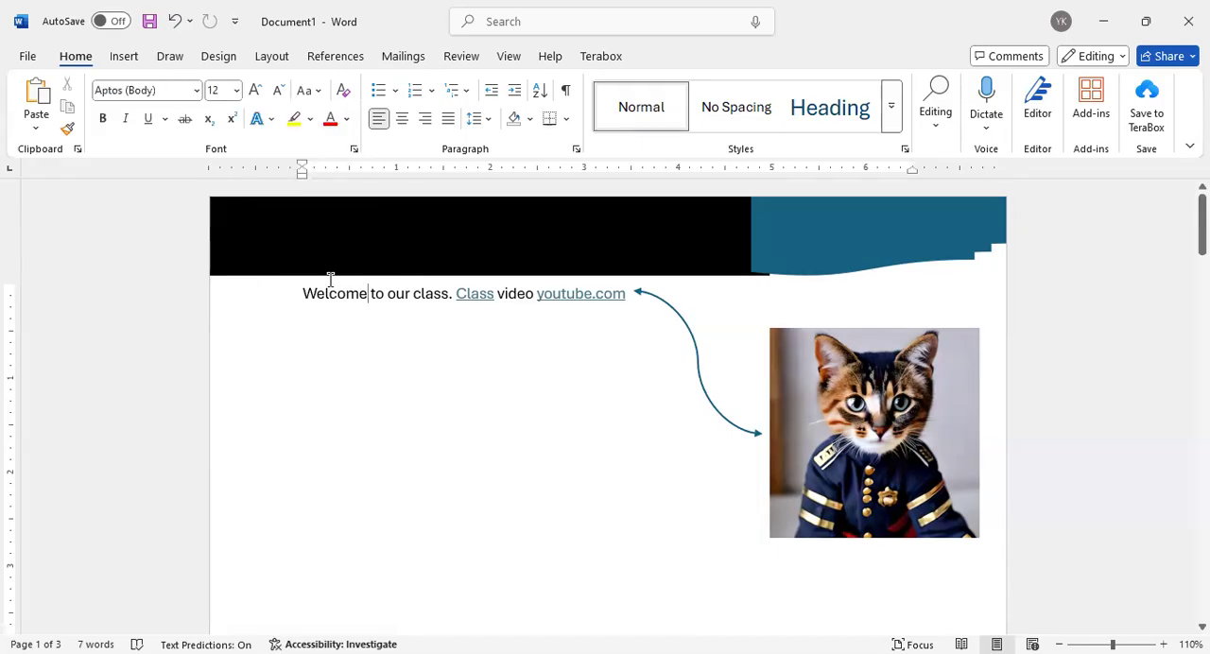
# Open Word Options and look through the Advanced settings down to the printing and saving sections
pyautogui.click(30, 57)
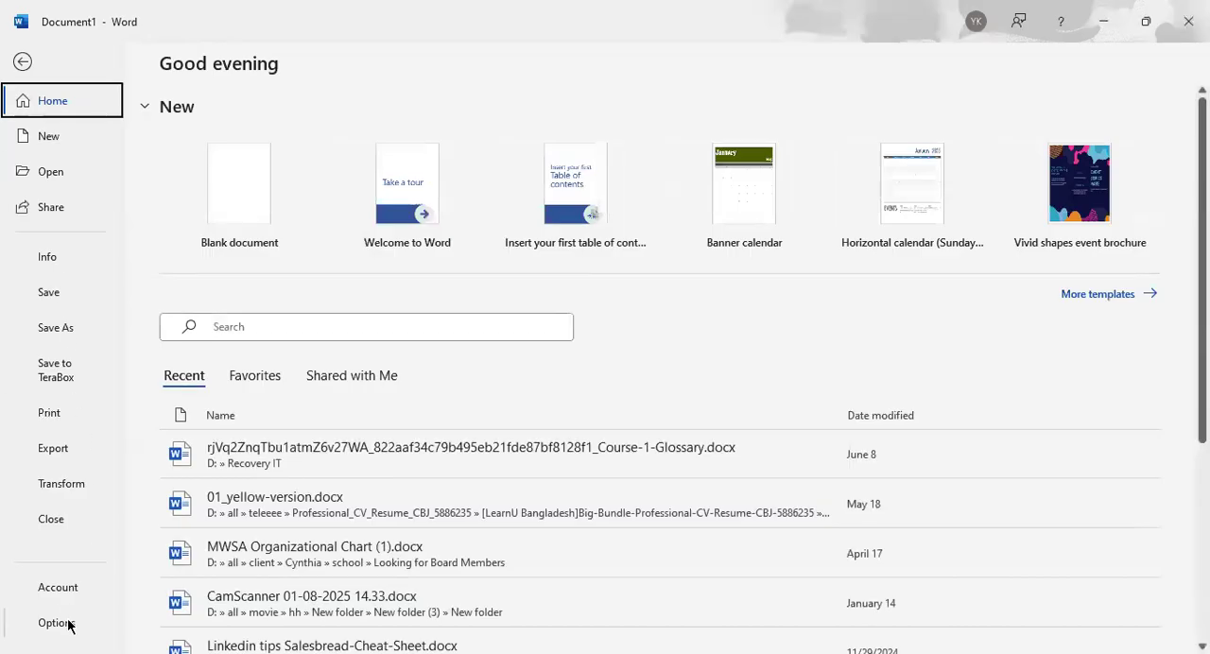
pyautogui.press('Escape')
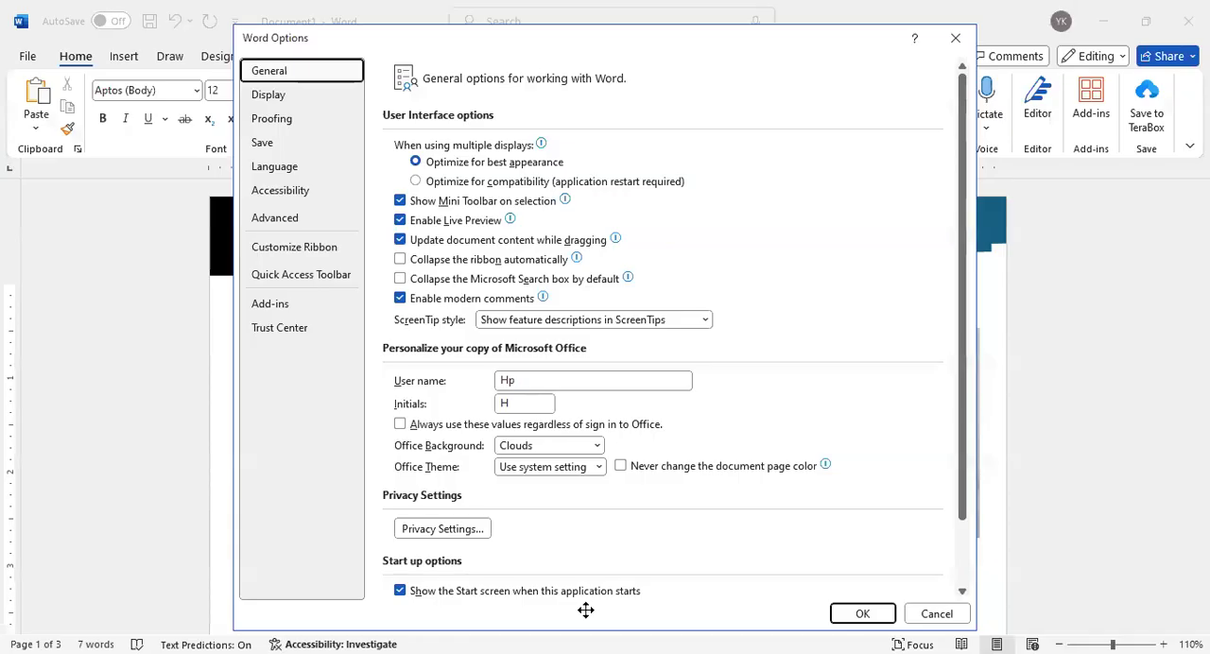
pyautogui.click(300, 217)
pyautogui.scroll(-3, 493, 402)
pyautogui.scroll(-4, 493, 408)
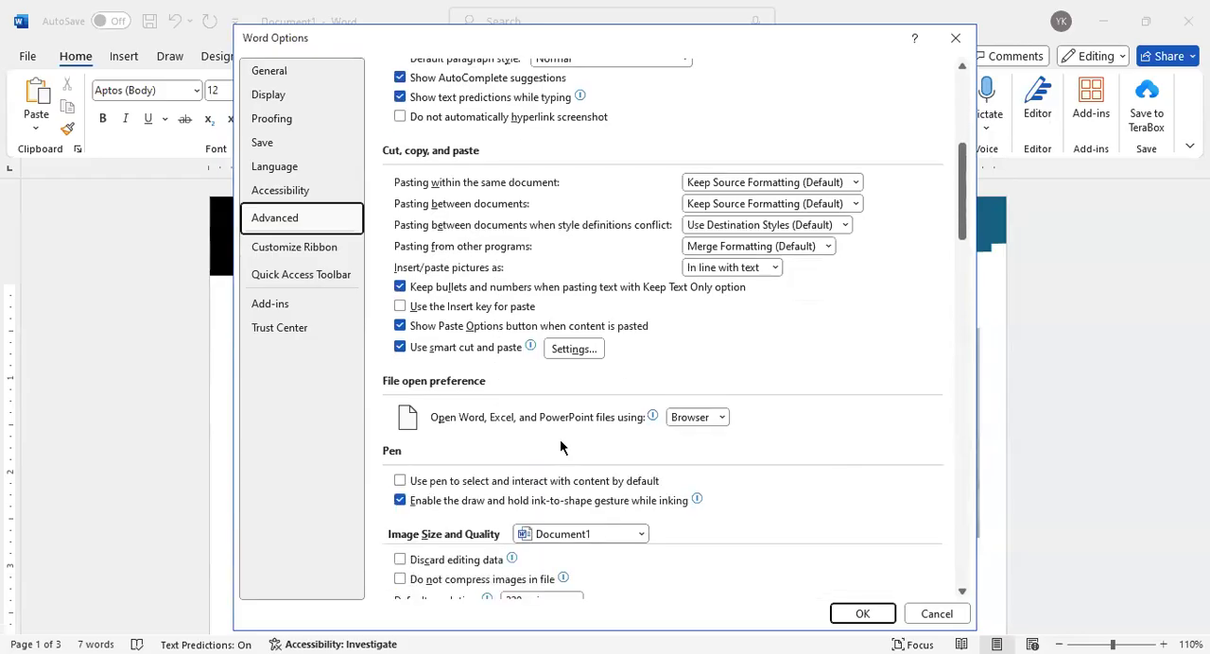
pyautogui.scroll(-6, 470, 419)
pyautogui.scroll(-8, 470, 419)
pyautogui.scroll(-5, 470, 419)
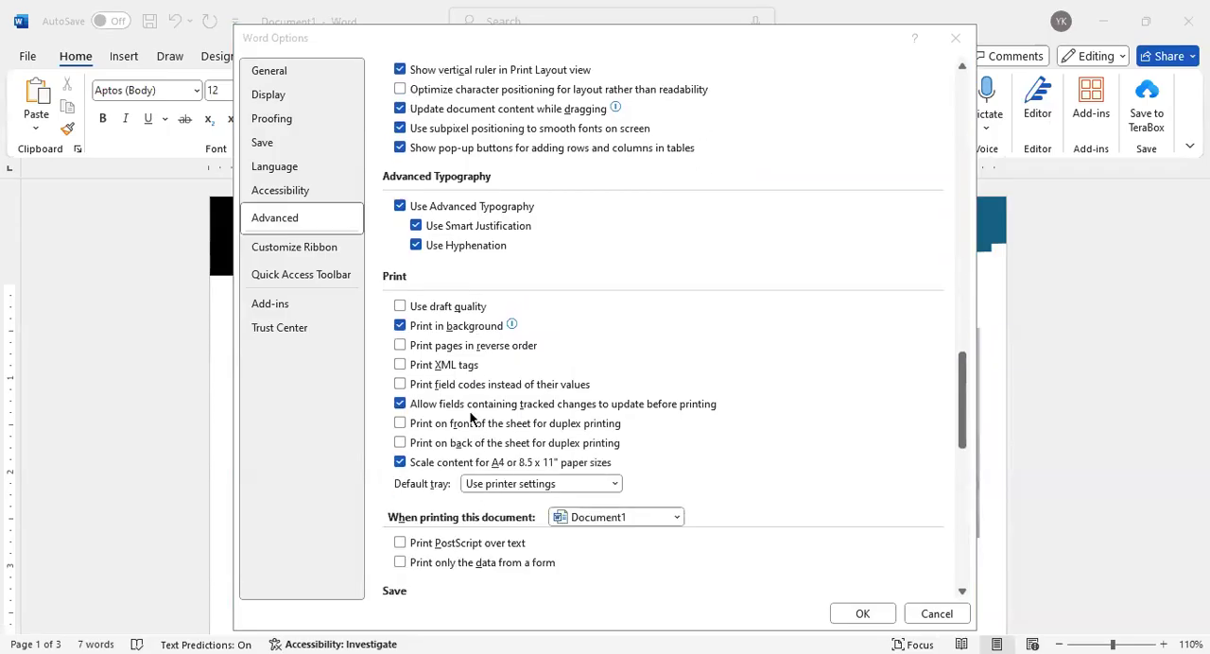
# Enable embedding fonts in the file for Document1 in the Save options and apply the change
pyautogui.click(292, 142)
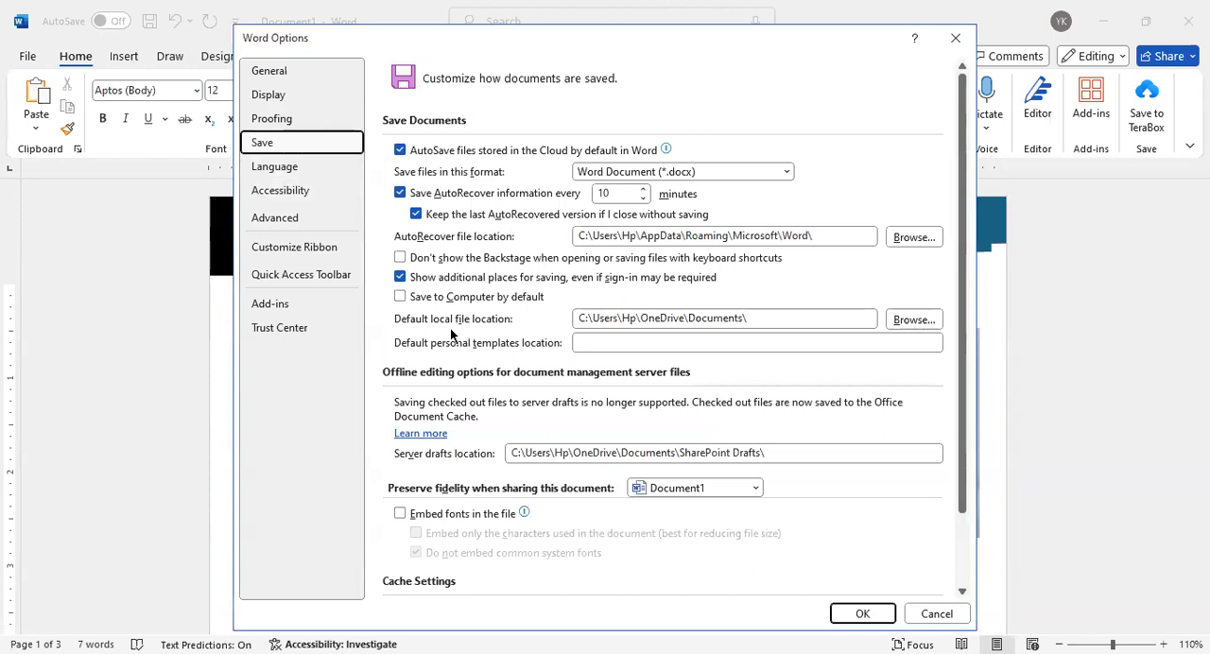
pyautogui.scroll(-2, 463, 369)
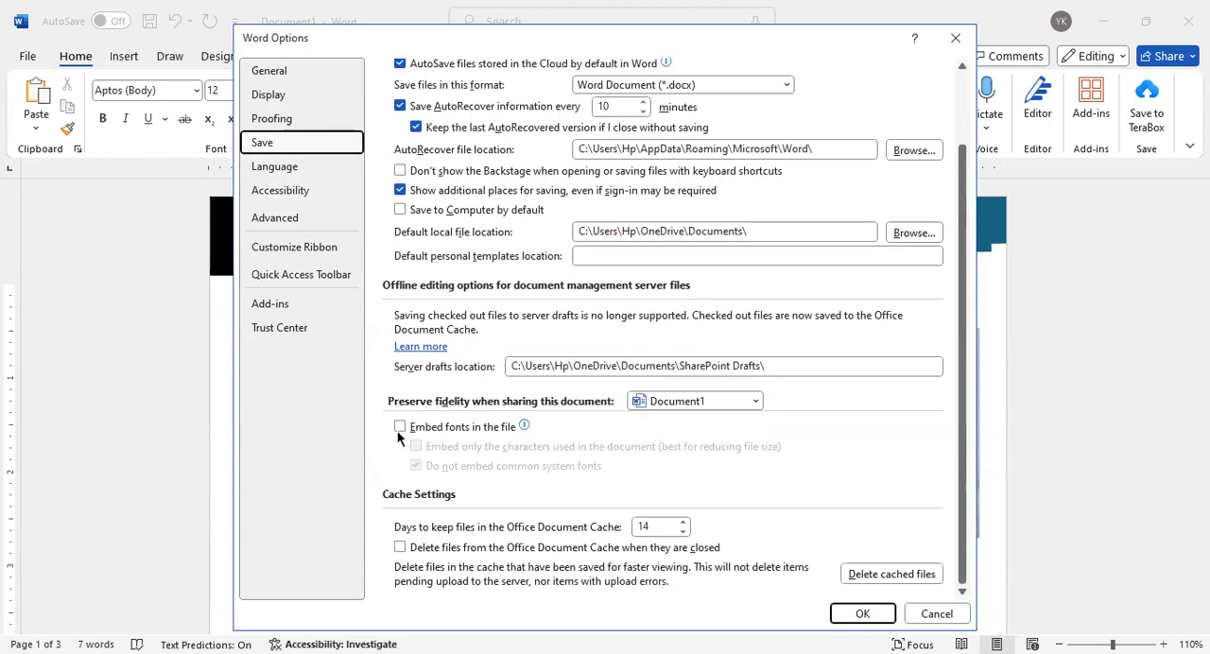
pyautogui.moveTo(426, 427)
pyautogui.click(400, 426)
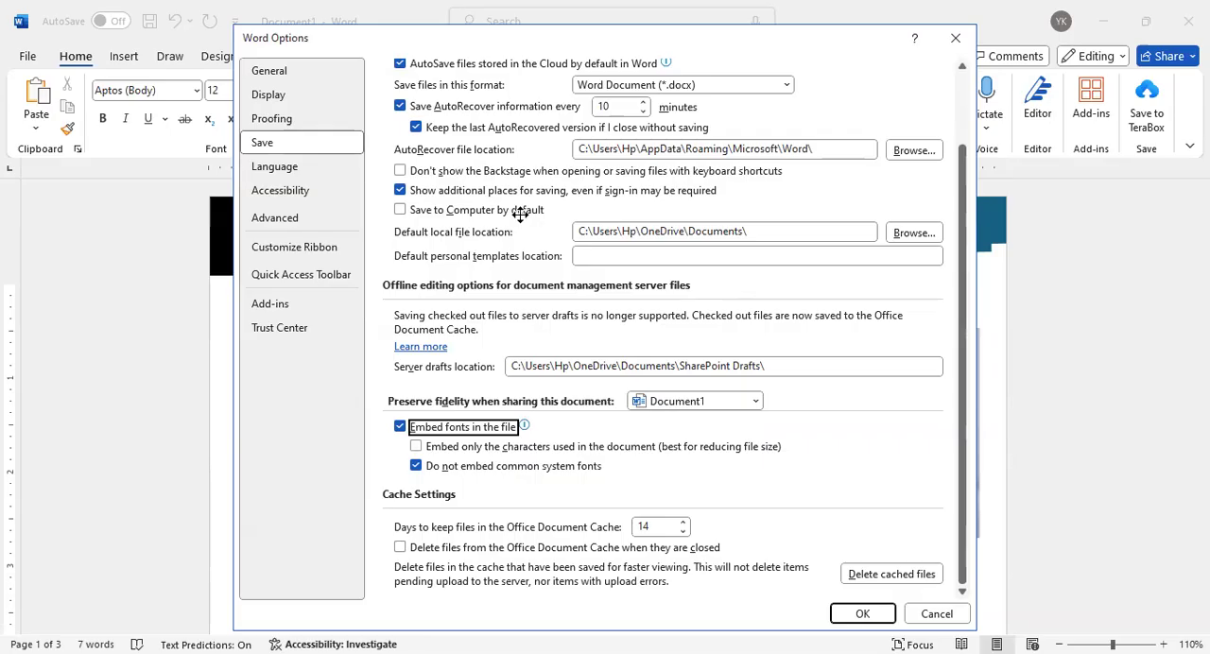
pyautogui.click(873, 611)
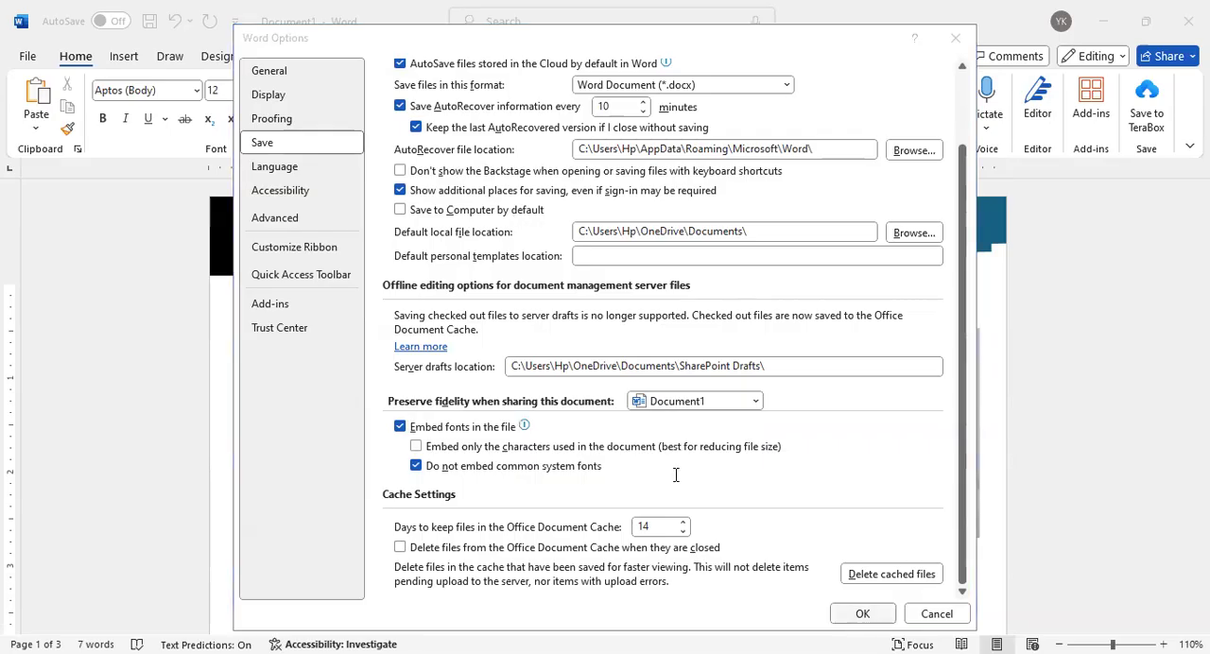
# Browse the available fonts again without applying one and glance at Word's start page before returning to the document
pyautogui.click(195, 90)
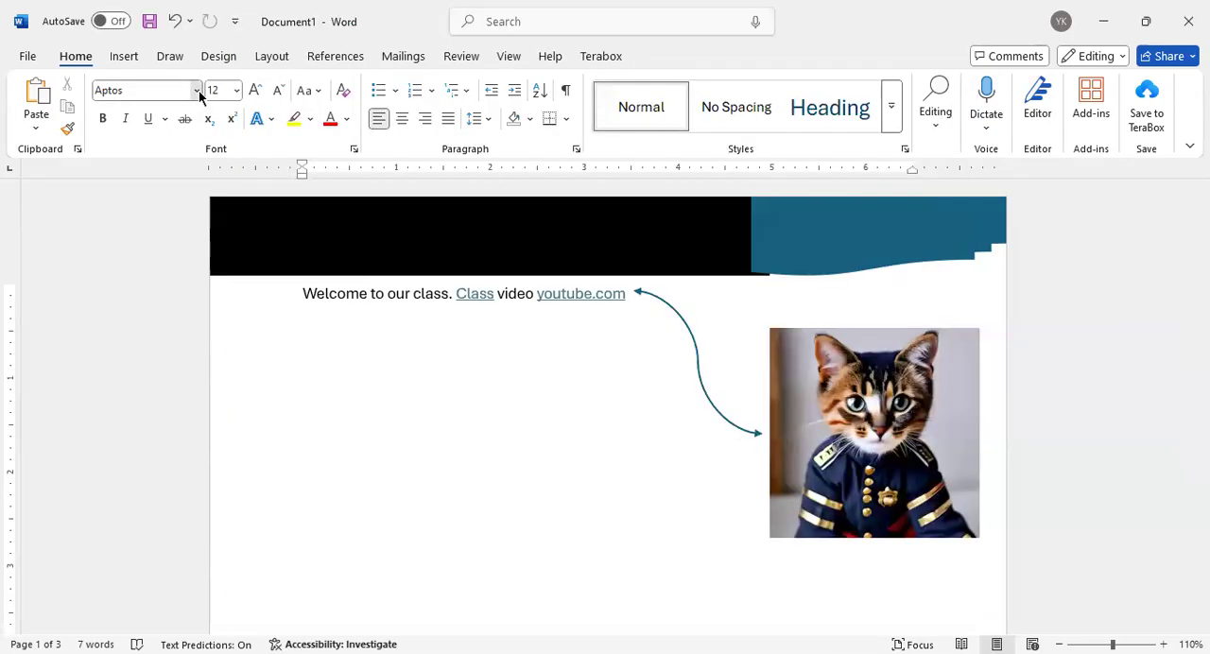
pyautogui.scroll(-9, 318, 416)
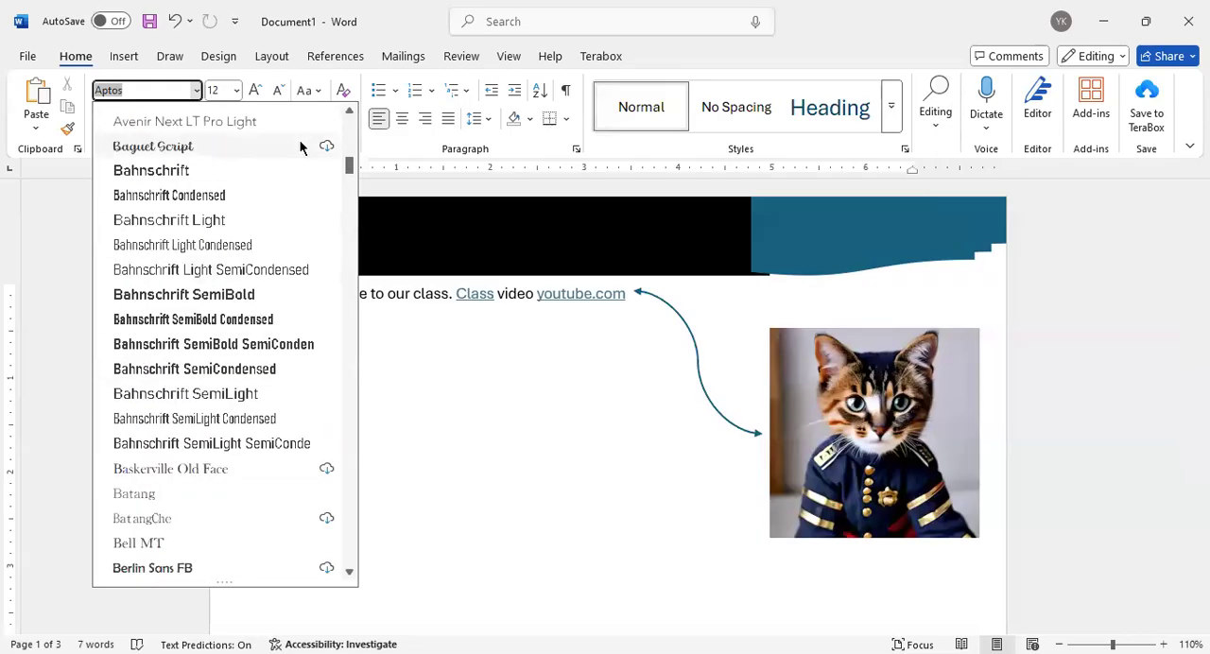
pyautogui.click(406, 309)
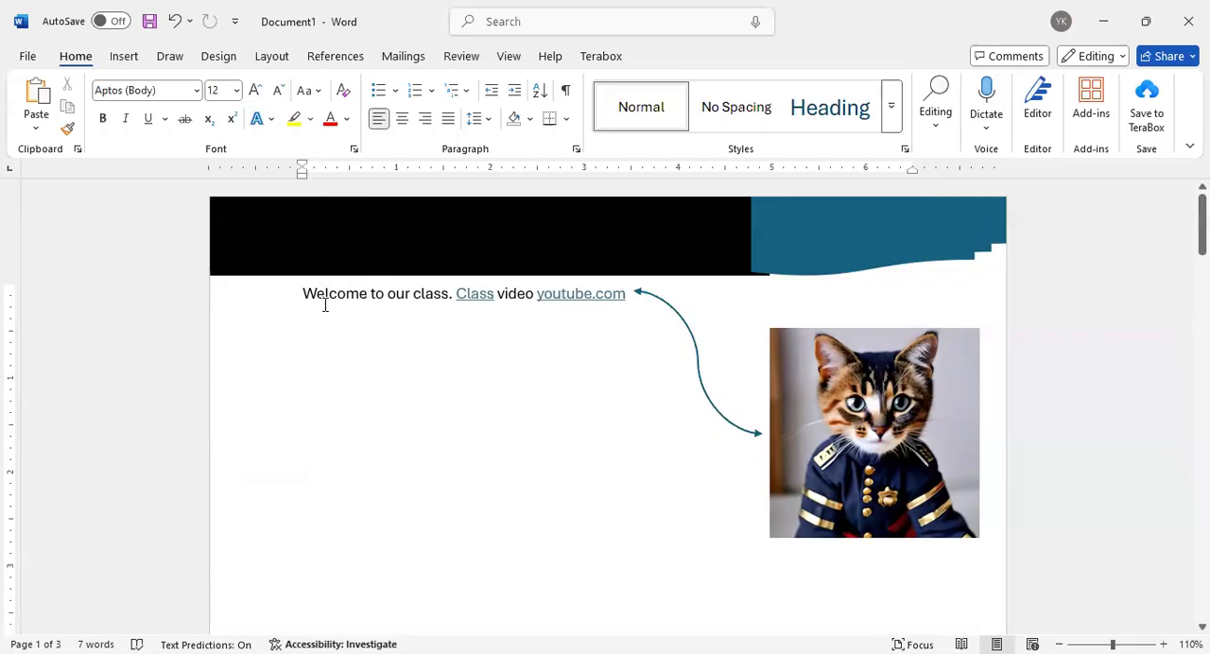
pyautogui.click(27, 57)
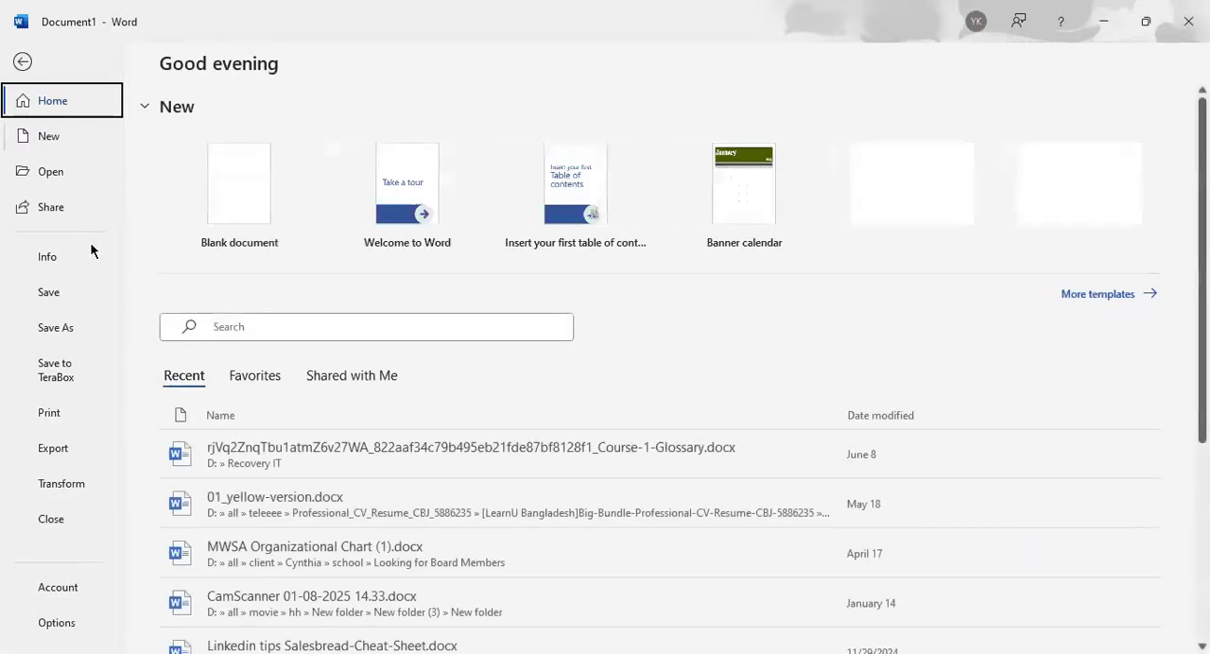
pyautogui.click(22, 63)
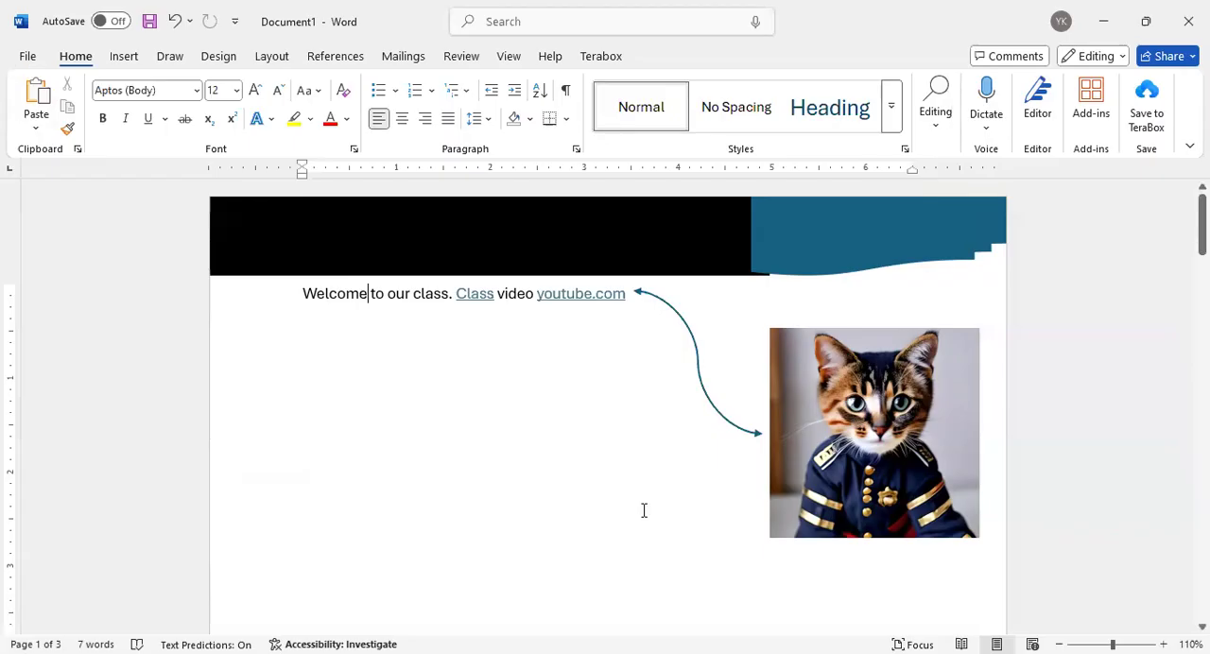
# Switch to the Data Entry outline in Google Docs and review the Class-3 and Class-4 topics
pyautogui.hotkey('ctrl', 's')
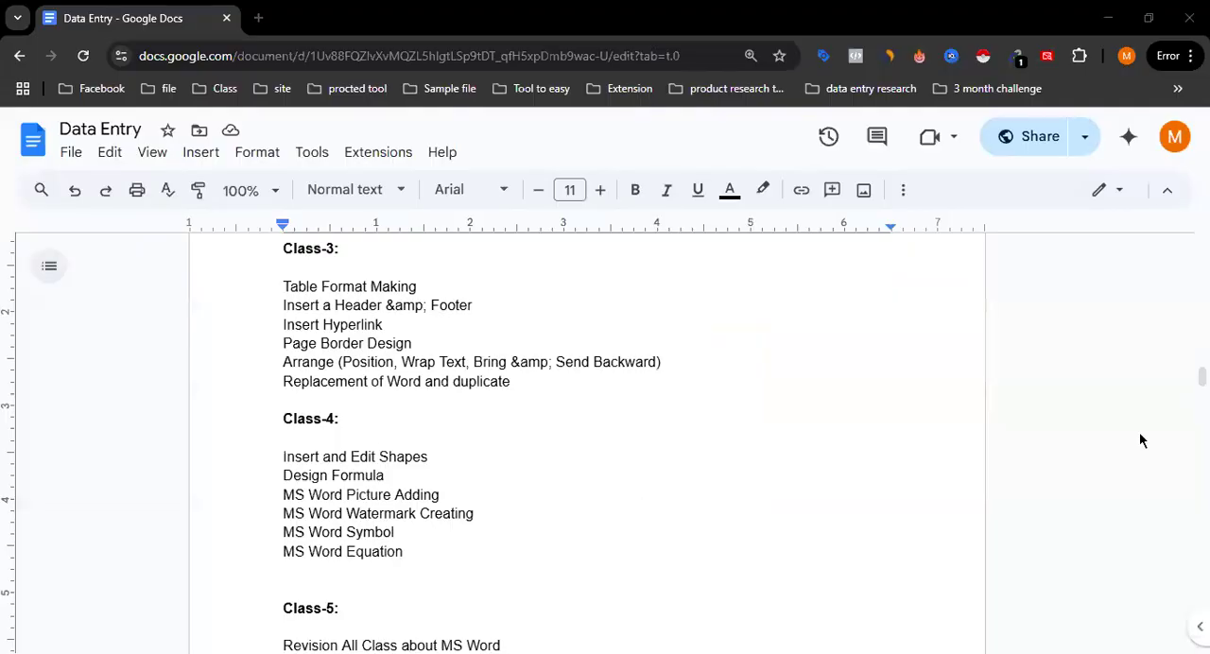
pyautogui.scroll(-1, 397, 456)
pyautogui.moveTo(407, 463); pyautogui.dragTo(398, 422)
pyautogui.click(359, 422)
pyautogui.scroll(2, 362, 413)
pyautogui.click(414, 432)
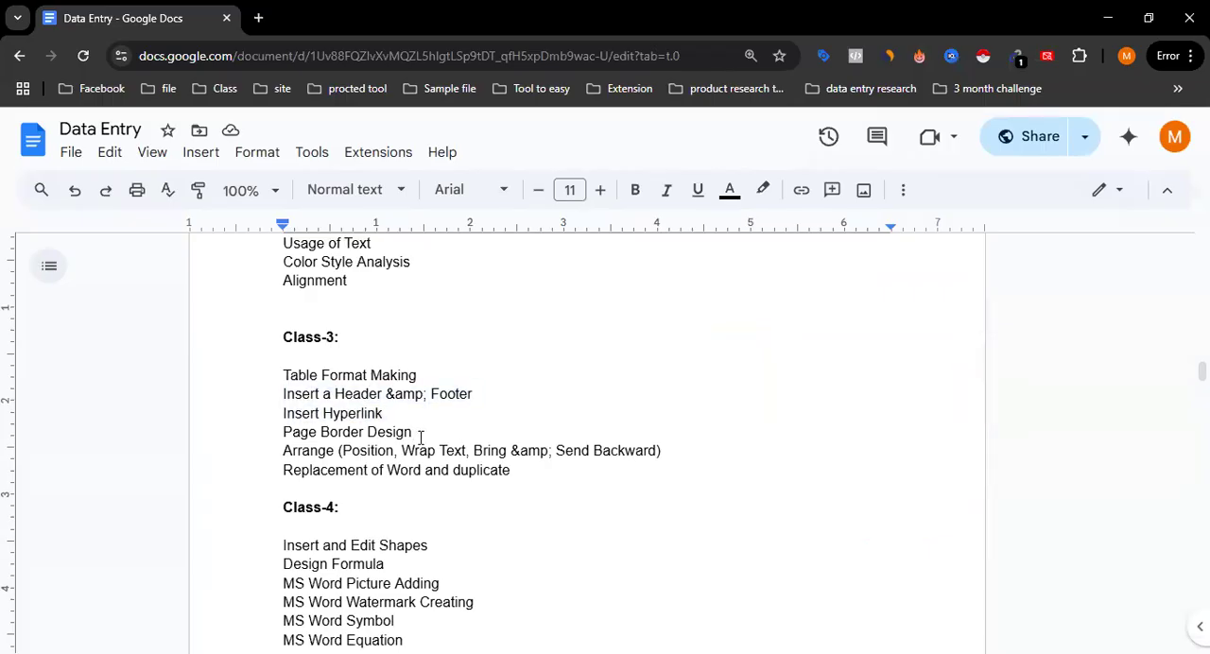
pyautogui.scroll(1, 423, 436)
pyautogui.scroll(-4, 425, 434)
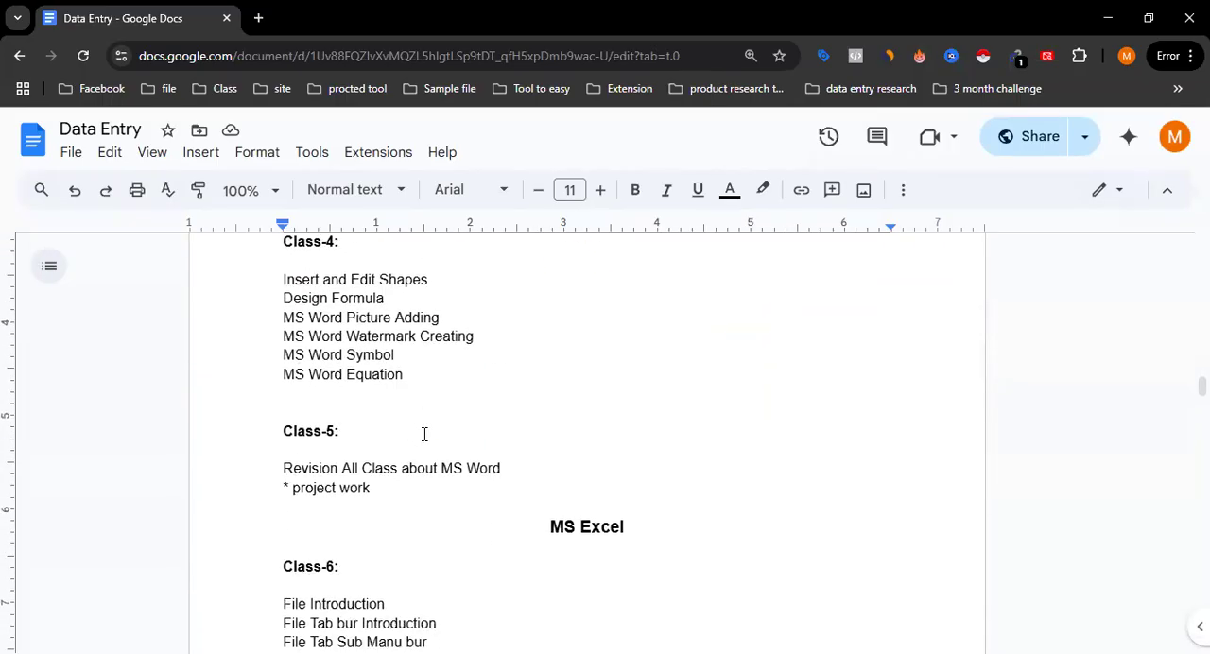
# Highlight the Class-5 revision and project work lines and compare them with the earlier MS Word classes
pyautogui.moveTo(279, 467); pyautogui.dragTo(391, 489)
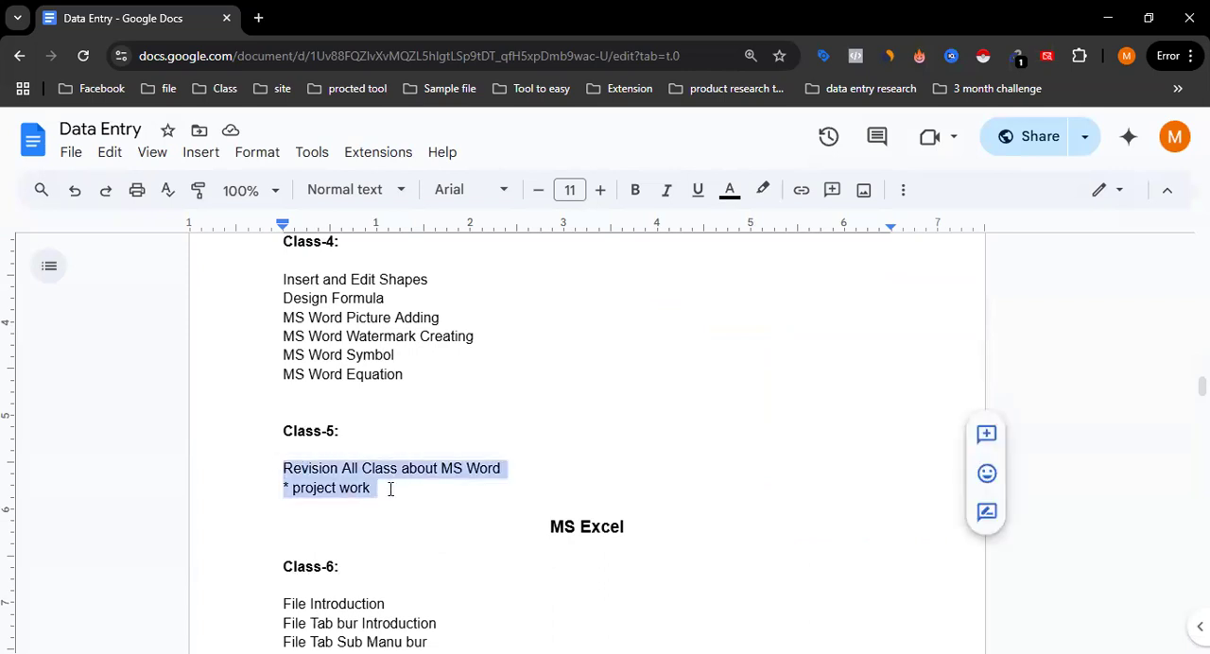
pyautogui.click(390, 489)
pyautogui.scroll(-4, 505, 403)
pyautogui.scroll(5, 504, 404)
pyautogui.scroll(-3, 506, 403)
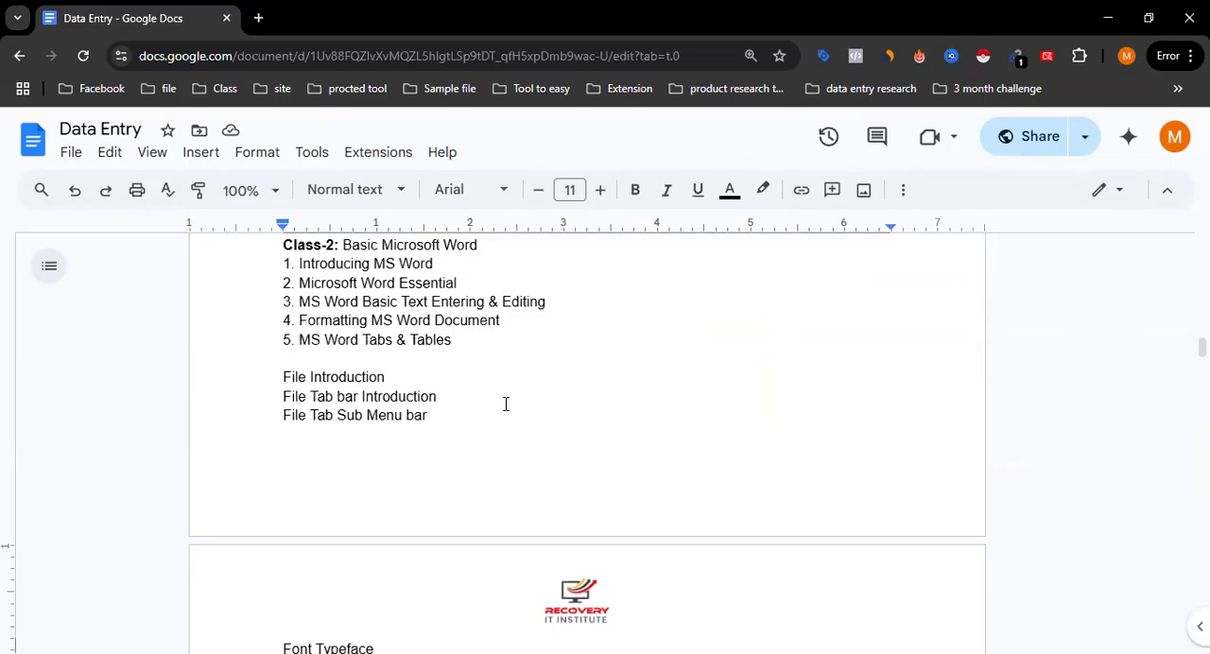
pyautogui.scroll(-9, 505, 404)
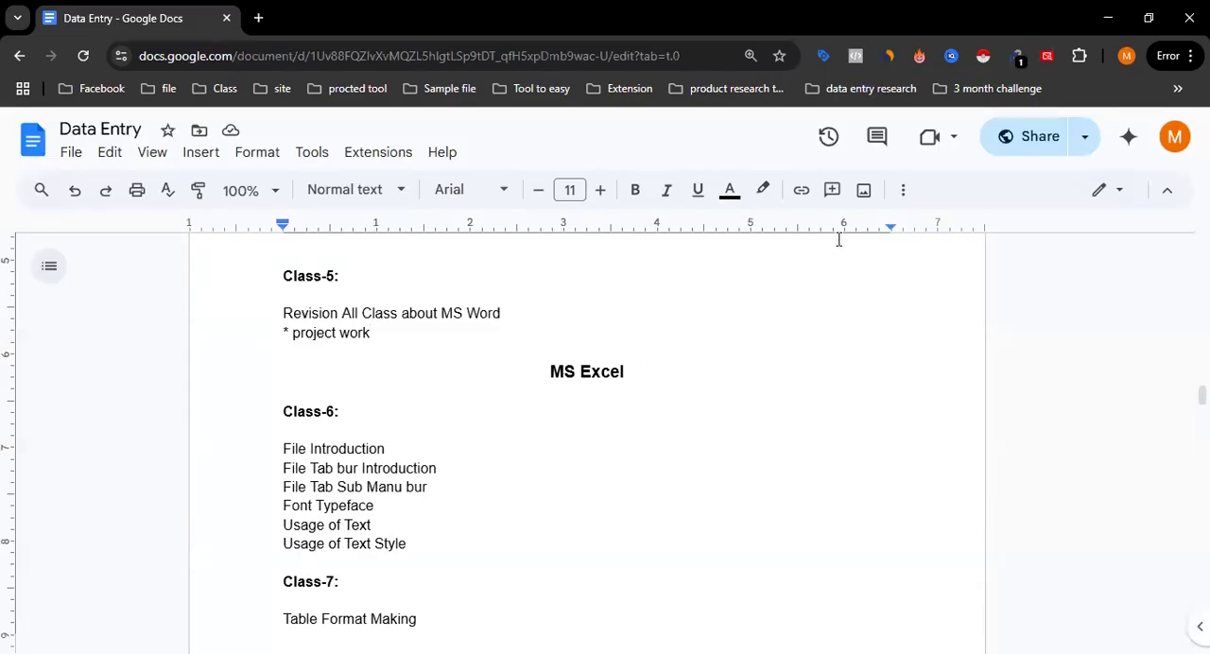
# Review the MS Excel topics from Class-6 through Class-10, highlighting the Class-9 topic list
pyautogui.click(439, 407)
pyautogui.click(404, 441)
pyautogui.scroll(-5, 448, 470)
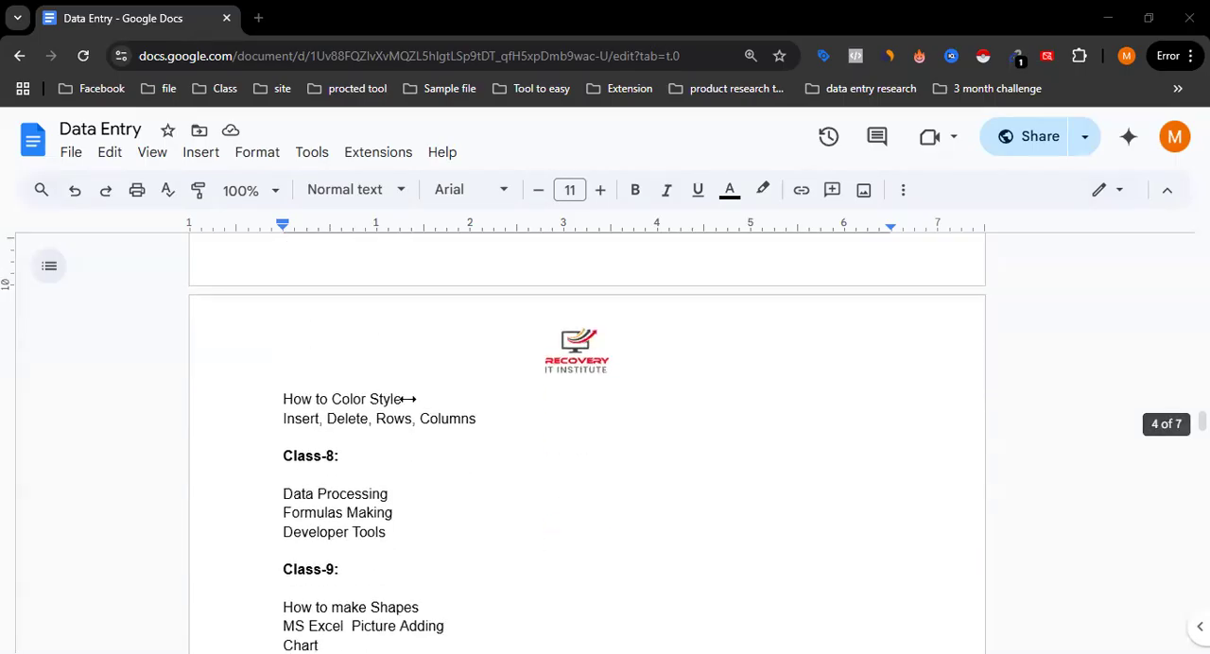
pyautogui.scroll(-2, 408, 399)
pyautogui.tripleClick(286, 334)
pyautogui.click(283, 410)
pyautogui.moveTo(280, 430); pyautogui.dragTo(362, 529)
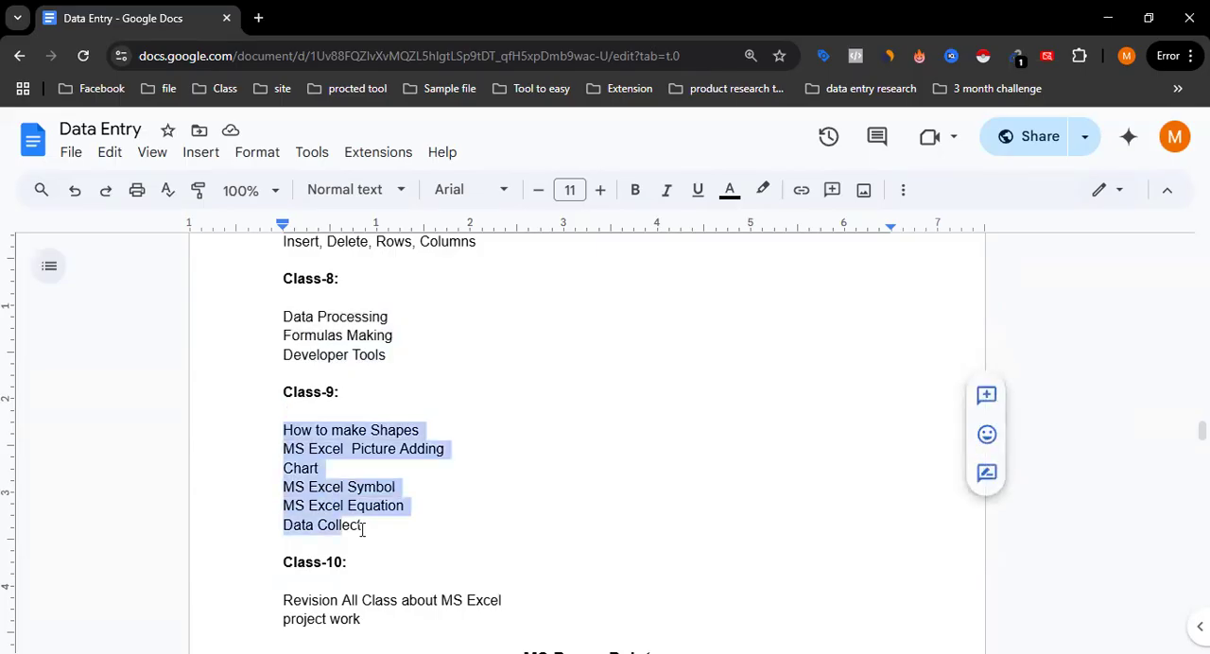
pyautogui.click(382, 531)
pyautogui.scroll(1, 385, 527)
pyautogui.scroll(-15, 384, 527)
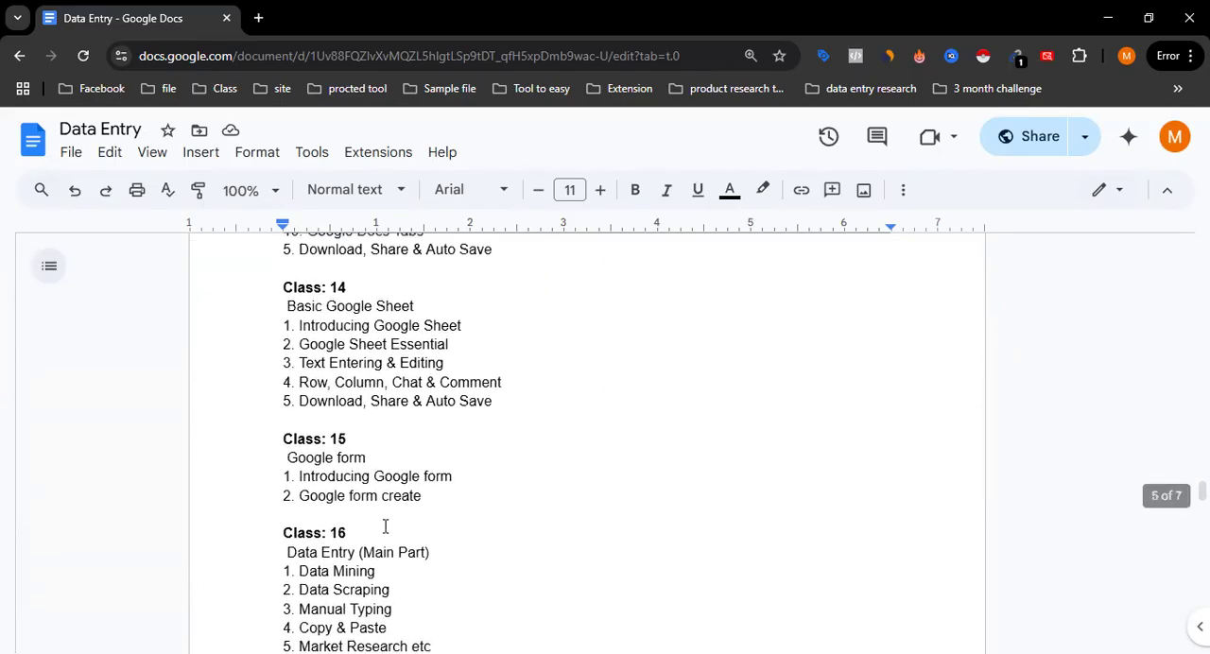
# Read through the remaining outline from the Class 16 data entry topics to the lead generation and Class 20 Virtual Assistant topics
pyautogui.scroll(-4, 385, 527)
pyautogui.click(284, 353)
pyautogui.keyDown('shift'); pyautogui.click(450, 449); pyautogui.keyUp('shift')
pyautogui.click(484, 527)
pyautogui.scroll(-5, 482, 529)
pyautogui.click(351, 377)
pyautogui.scroll(1, 391, 497)
pyautogui.scroll(-4, 392, 498)
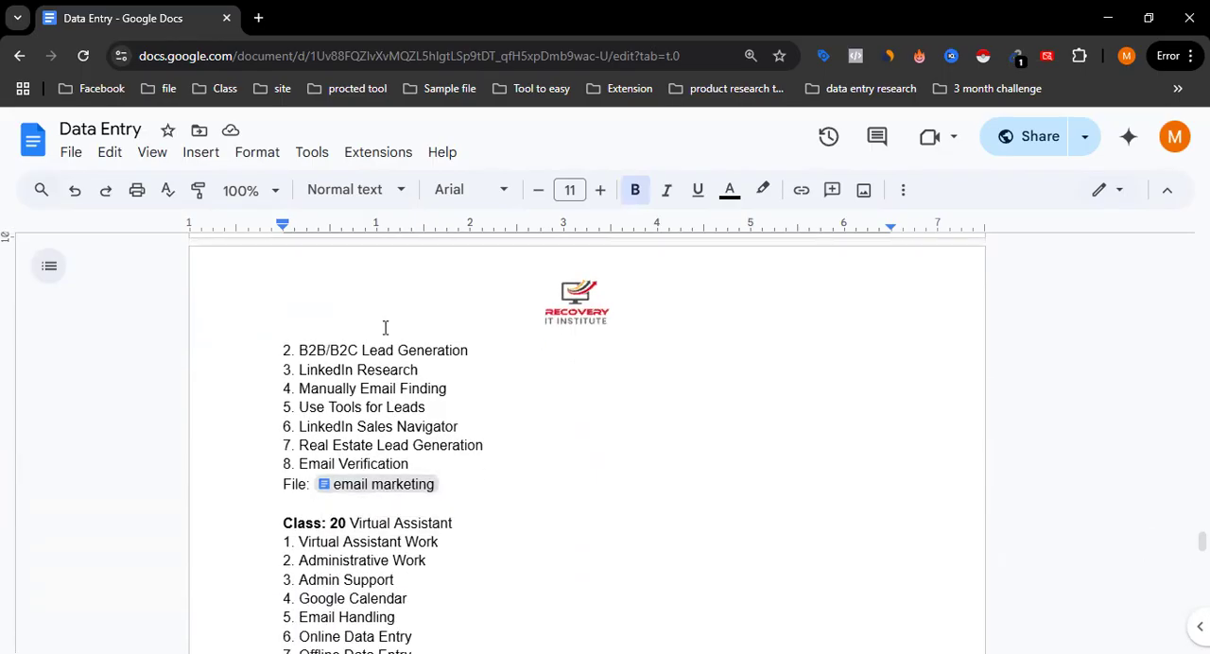
pyautogui.hotkey('alt', 'Tab')
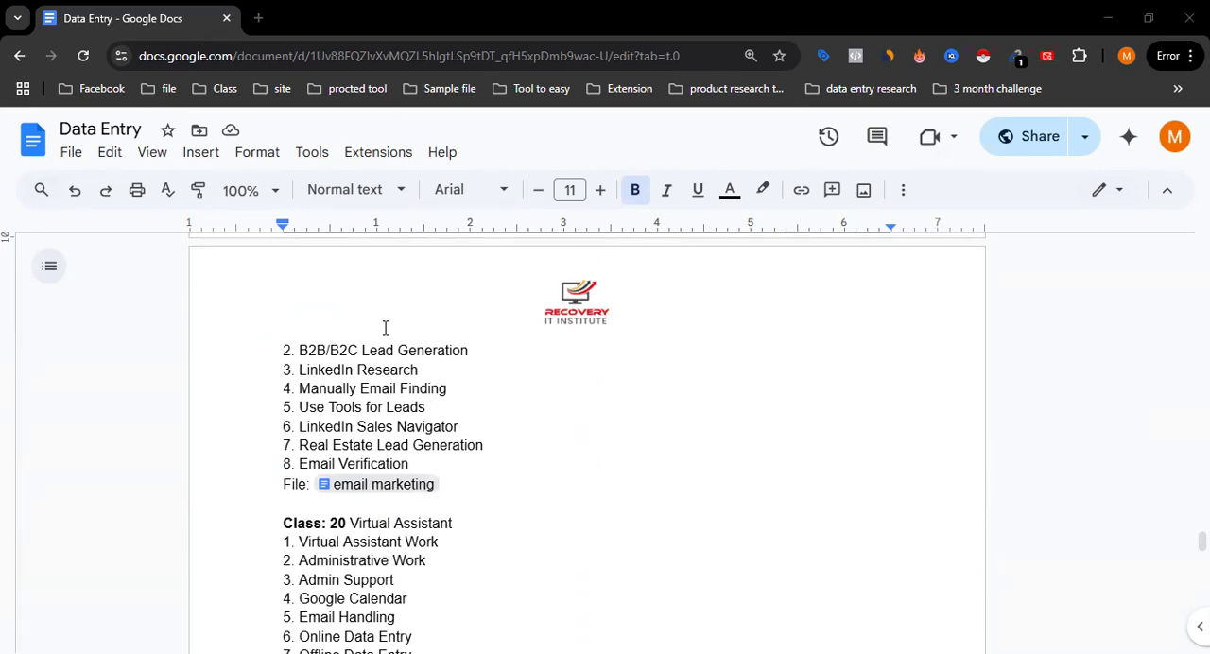